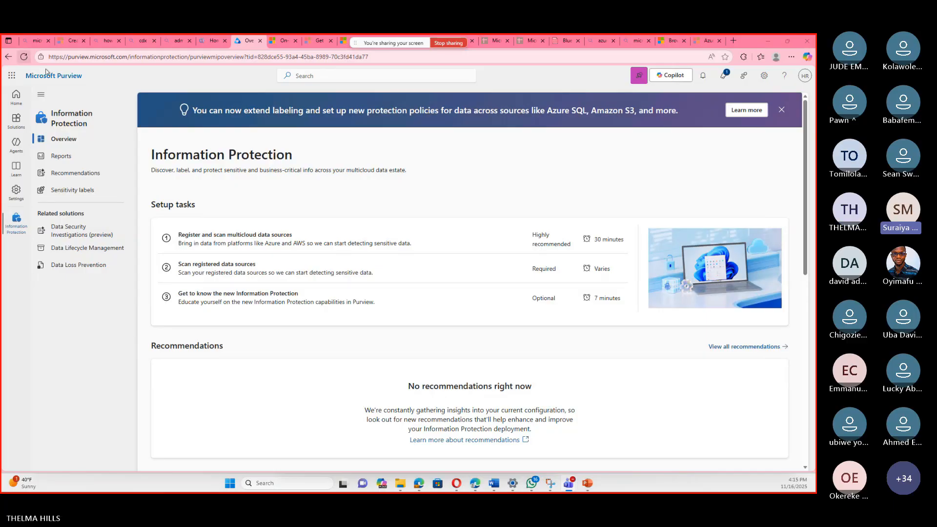
Reload the Information Protection page and open the sensitive info types among its classifiers.
left_click(24, 57)
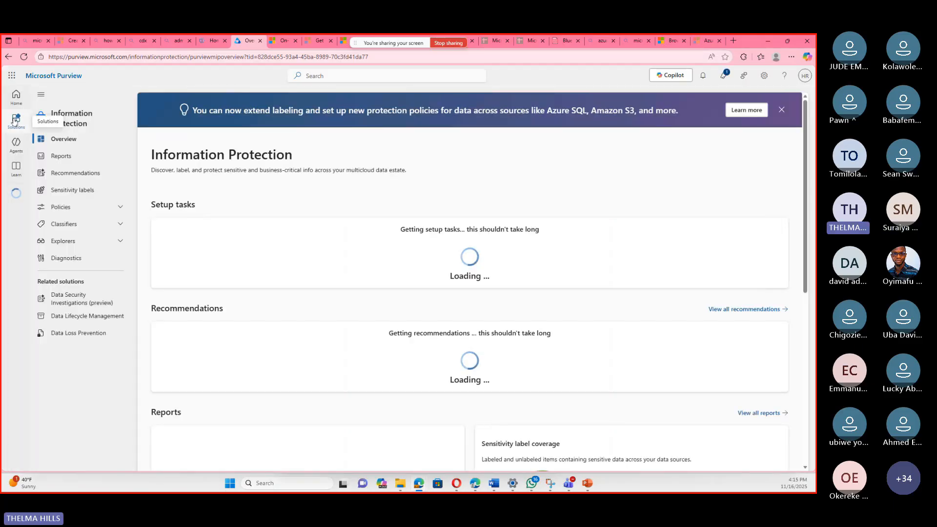
left_click(15, 120)
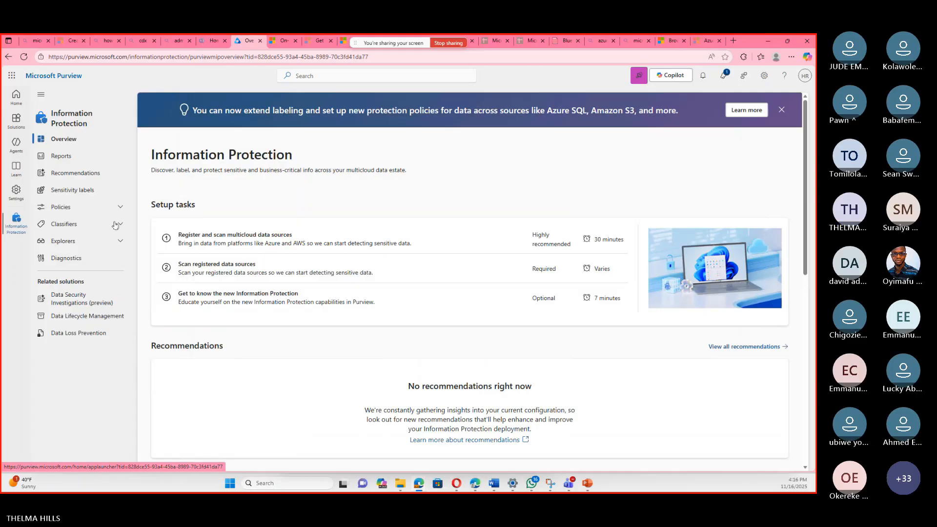
left_click(121, 226)
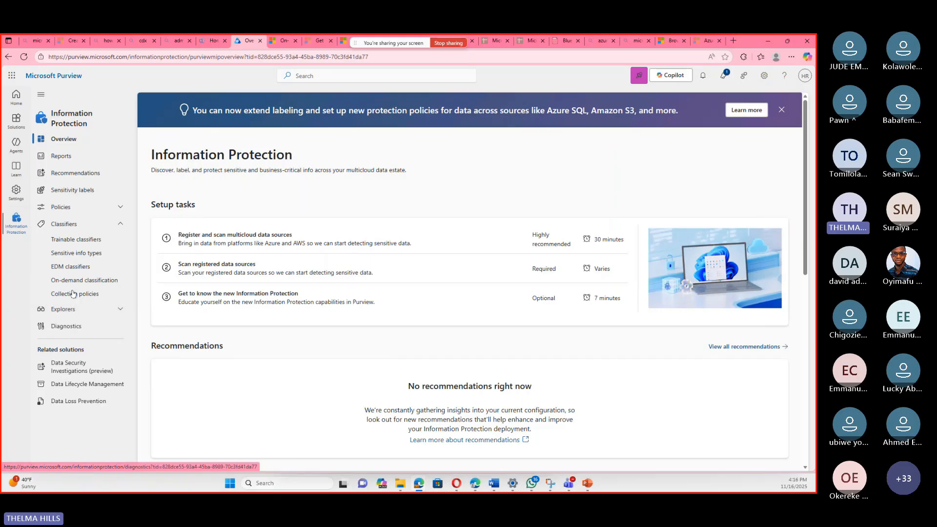
left_click(80, 254)
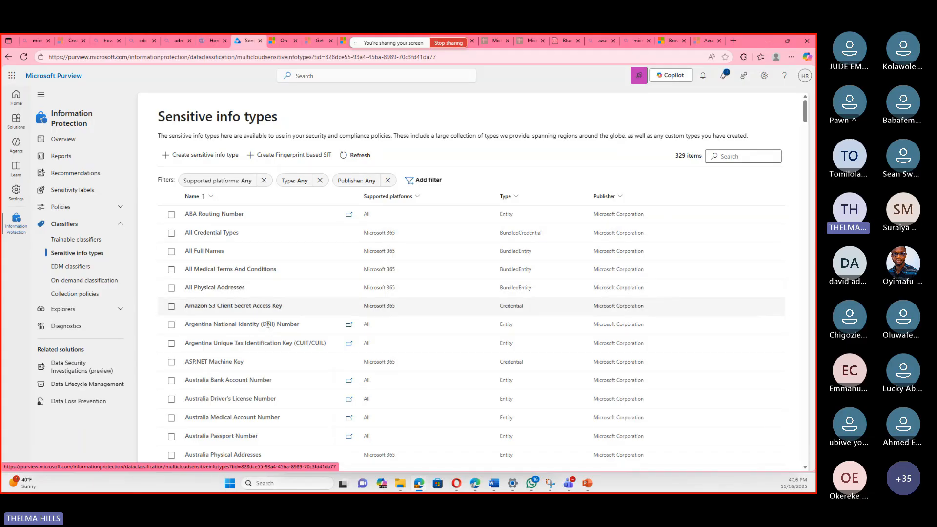
Look through the built-in sensitive info types, cancelling the open creation wizard without entering anything.
scroll(267, 342, "down", 2)
scroll(267, 342, "down", 9)
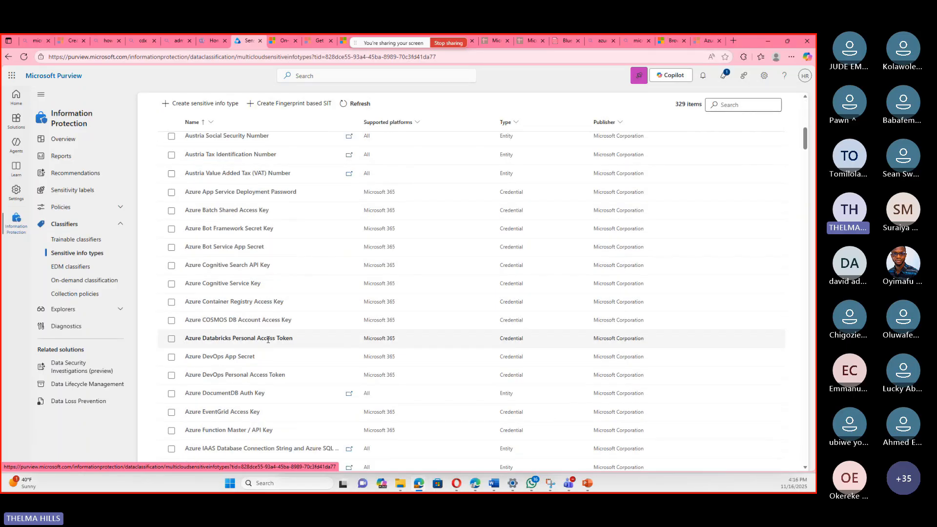
scroll(268, 340, "down", 3)
scroll(268, 340, "down", 3)
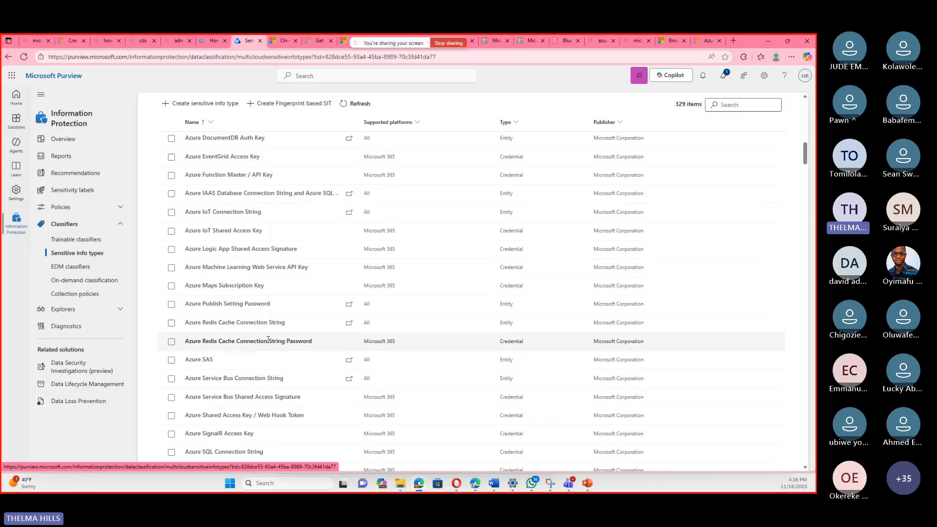
scroll(268, 339, "down", 9)
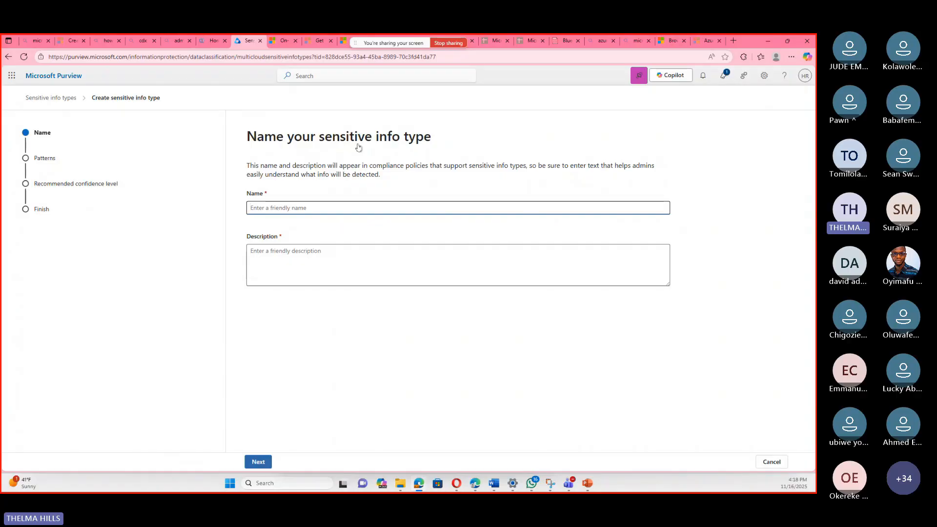
left_click(770, 463)
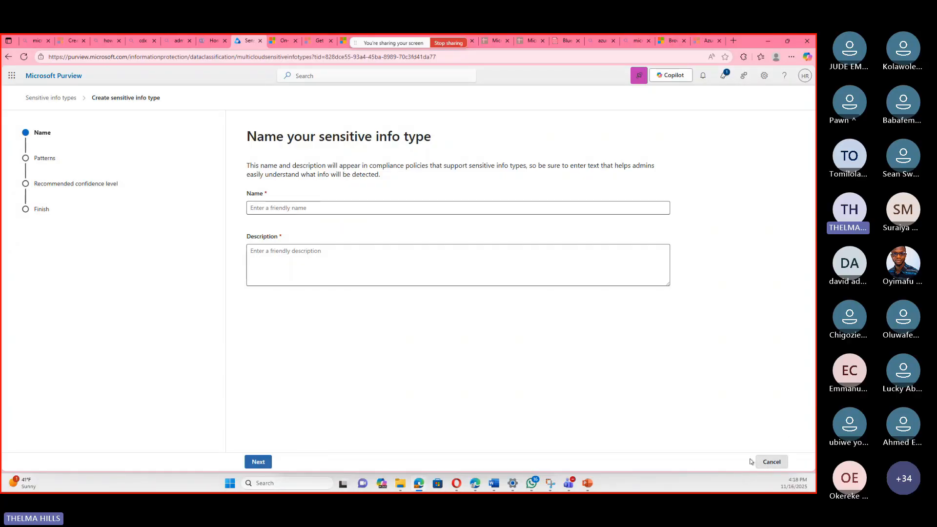
scroll(248, 350, "up", 6)
scroll(248, 349, "up", 10)
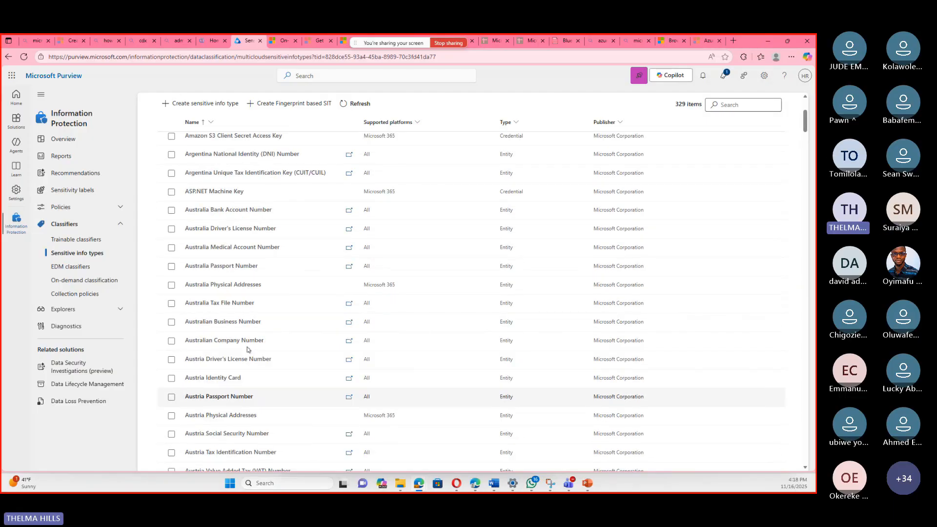
scroll(248, 350, "up", 4)
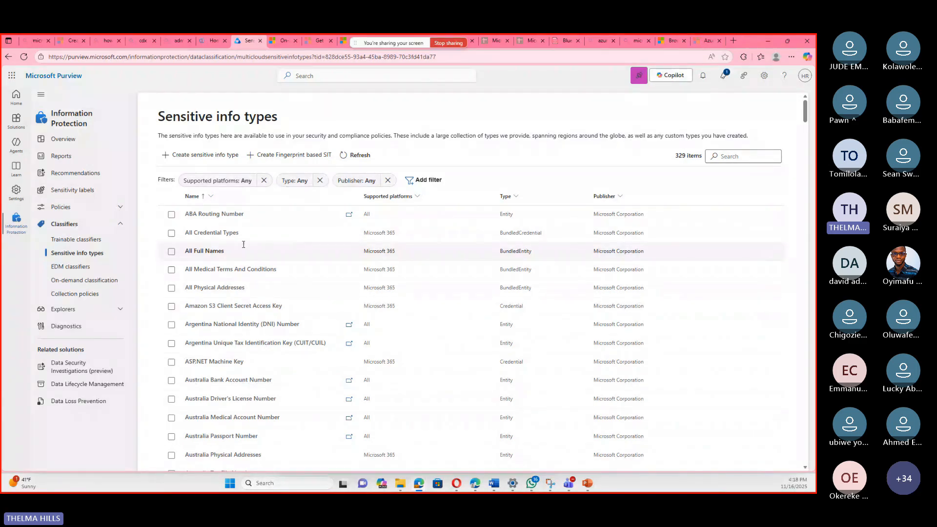
Start a new sensitive info type with the name TEST and the description TEST, and proceed to its patterns.
left_click(202, 155)
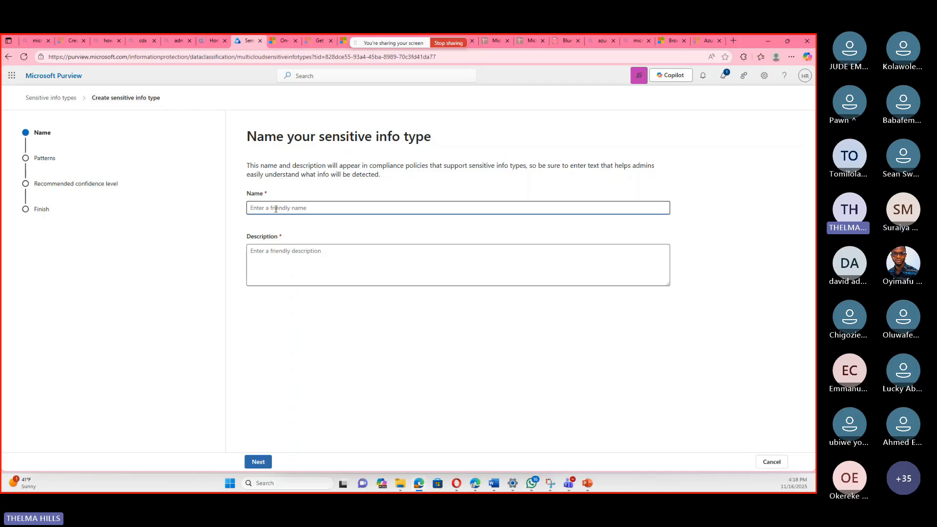
type("TEST")
left_click(278, 252)
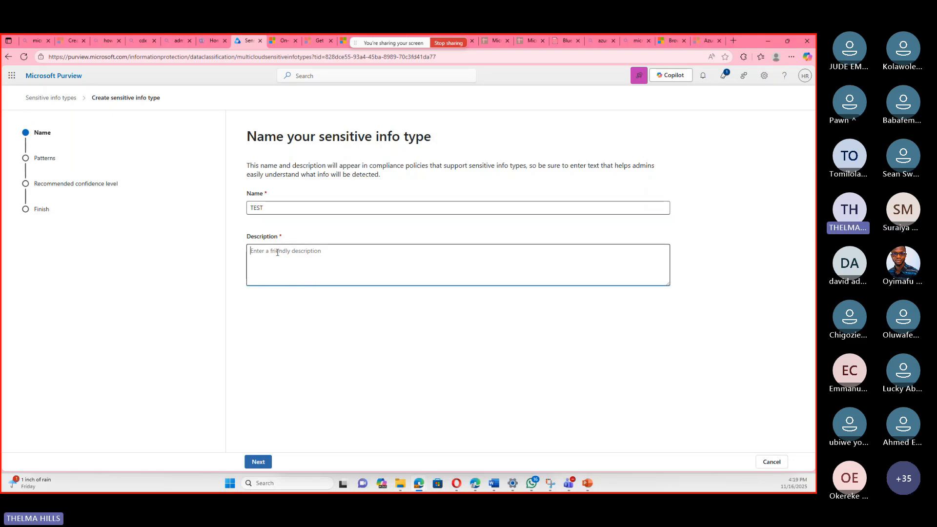
type("TES")
type("T")
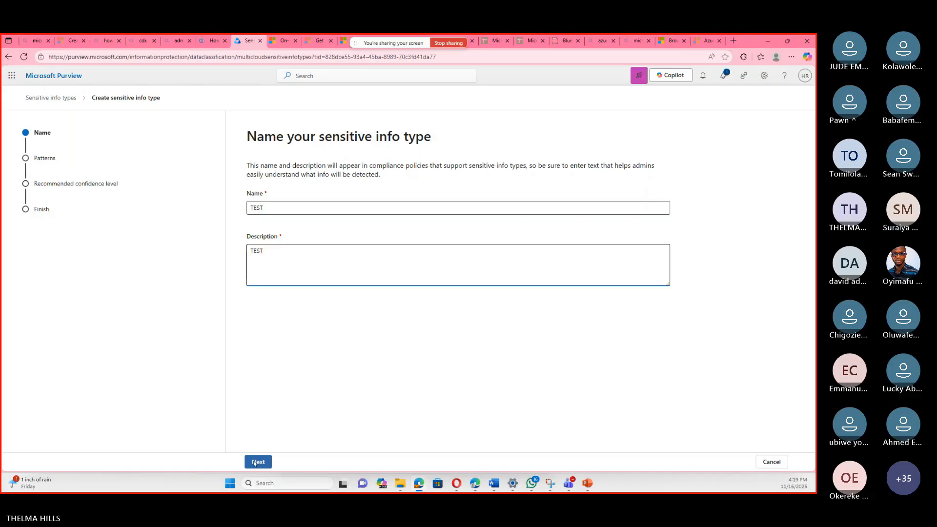
left_click(253, 461)
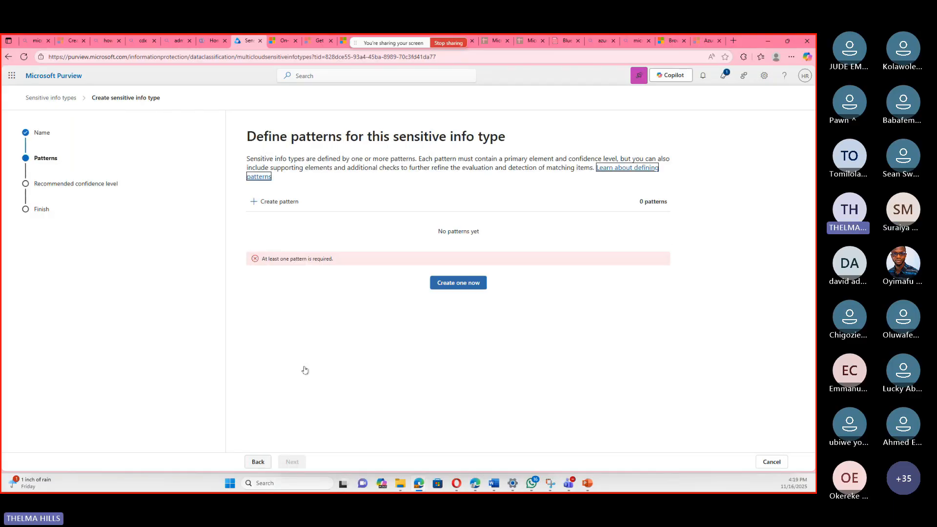
Begin a new pattern for the sensitive info type and set its confidence level to Medium confidence.
left_click(279, 202)
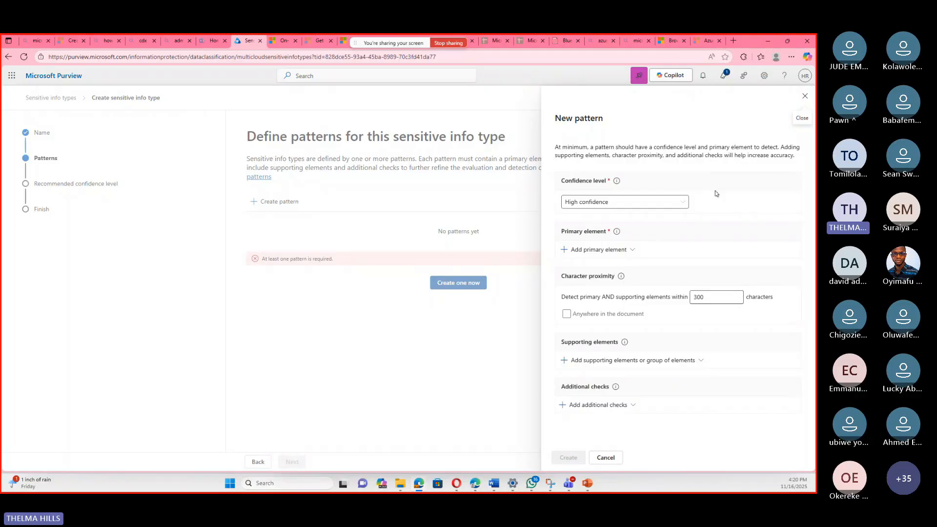
left_click(686, 203)
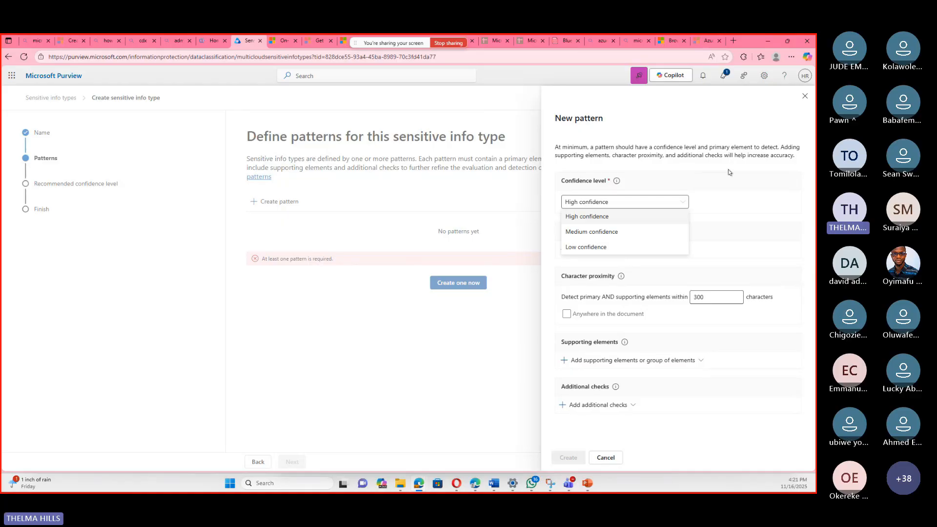
left_click(730, 171)
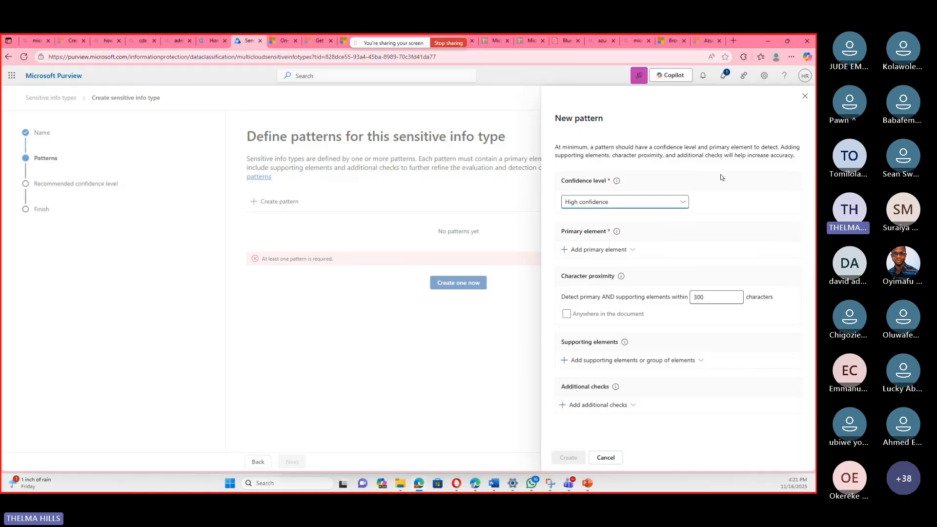
left_click(674, 205)
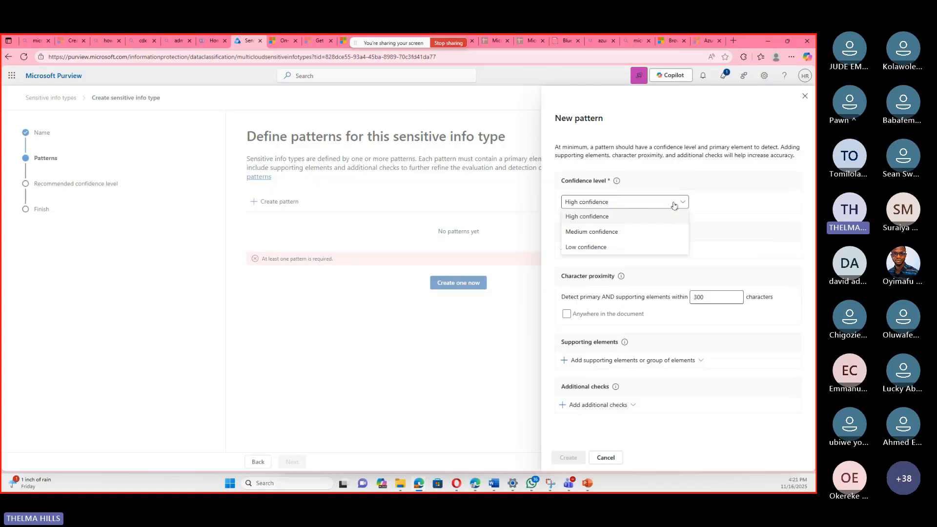
left_click(640, 235)
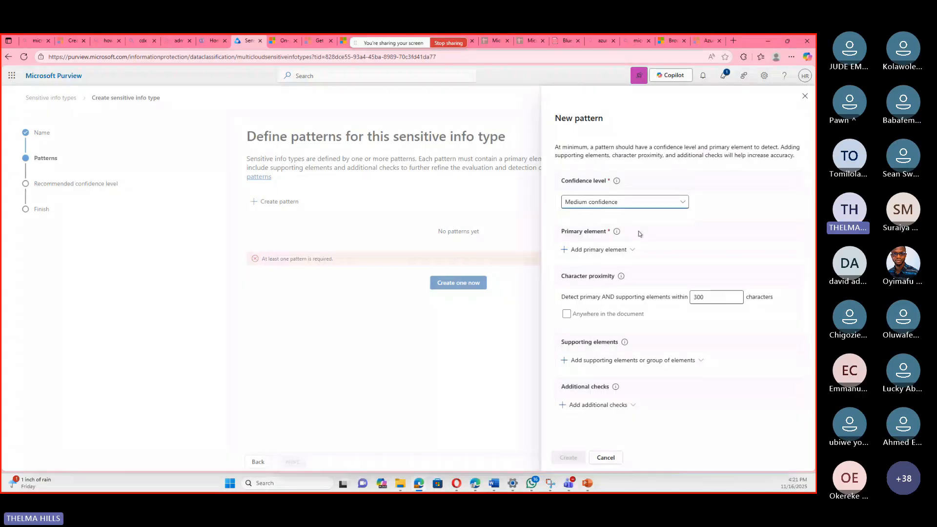
Add a keyword list as the pattern's primary element and give it the ID TEST.
left_click(628, 253)
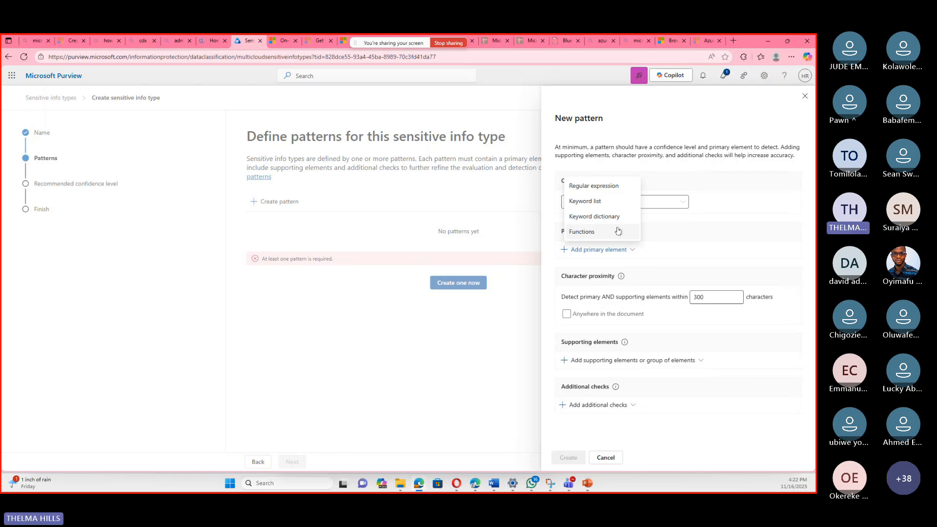
left_click(599, 209)
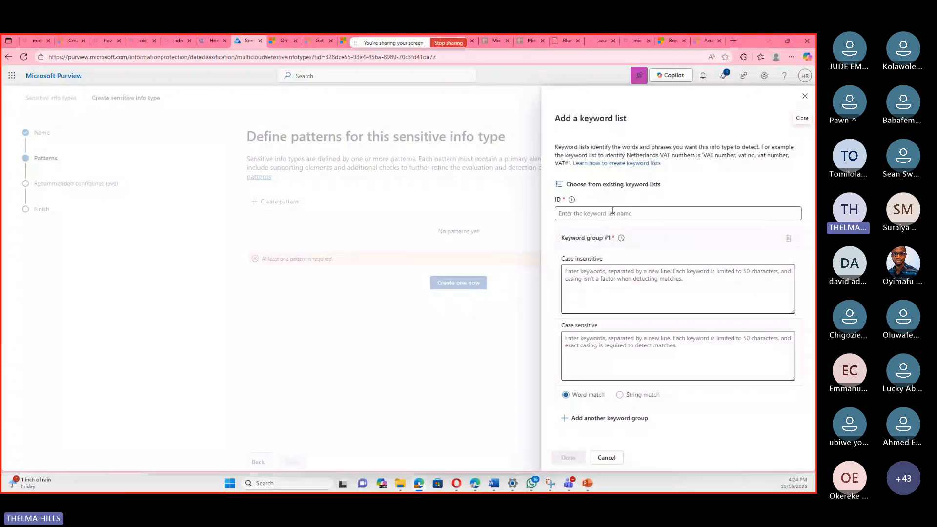
left_click(612, 215)
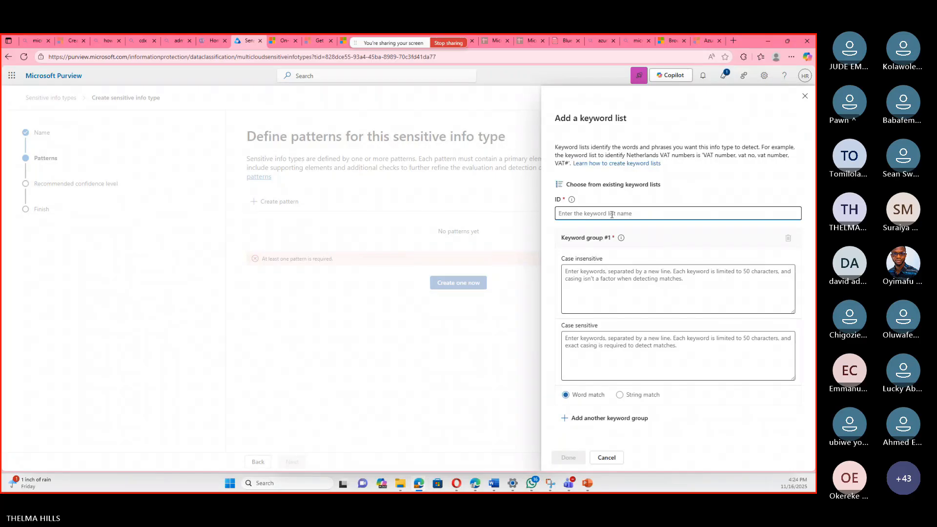
type("TEST")
Enter the case-insensitive keywords Money Laundry and Theft on separate lines and save the keyword list.
left_click(586, 269)
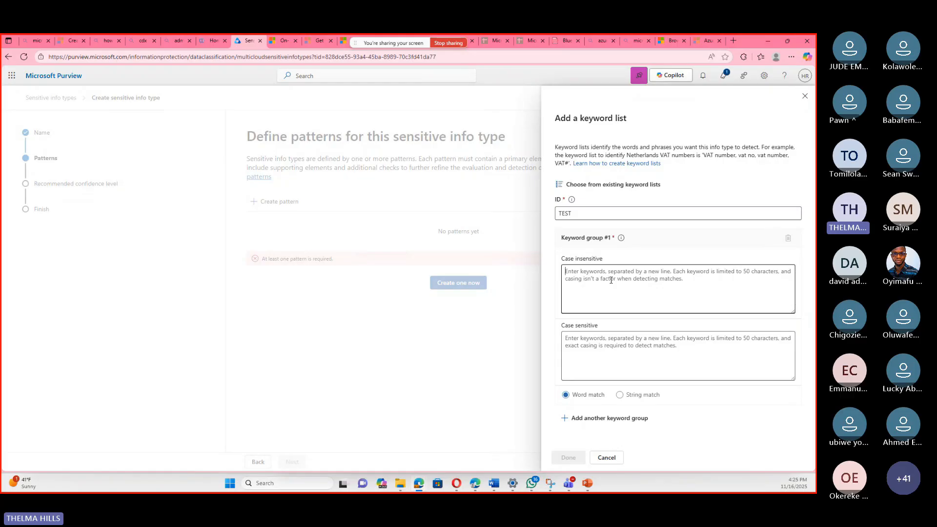
type("Mou")
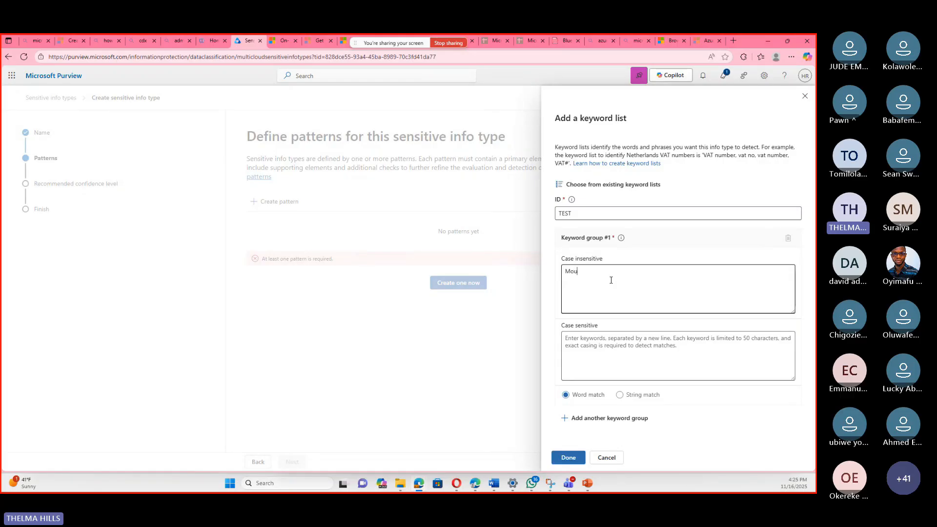
type("ney")
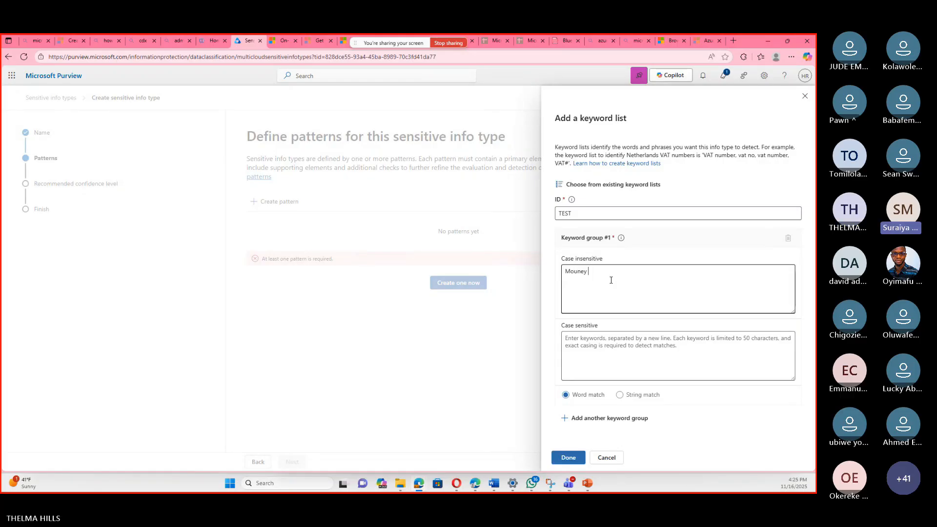
key("BackSpace")
key("BackSpace")
key("BackSpace")
key("BackSpace")
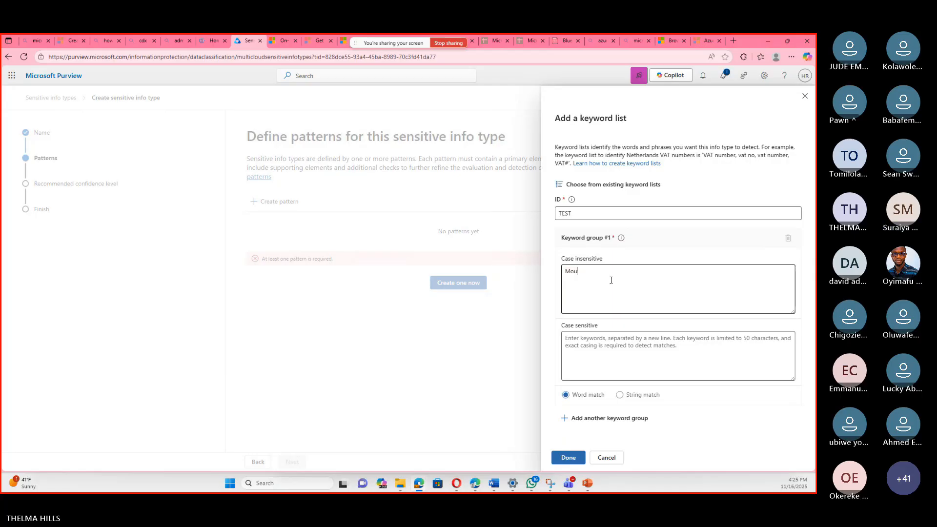
type("ney L")
type("aund")
type("ry ")
type("Theft")
key("Return")
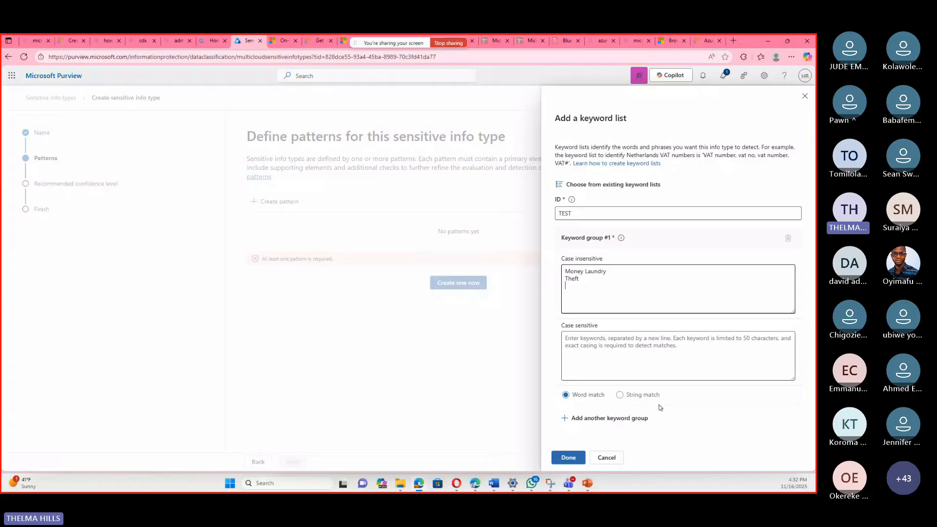
left_click(593, 293)
left_click(569, 458)
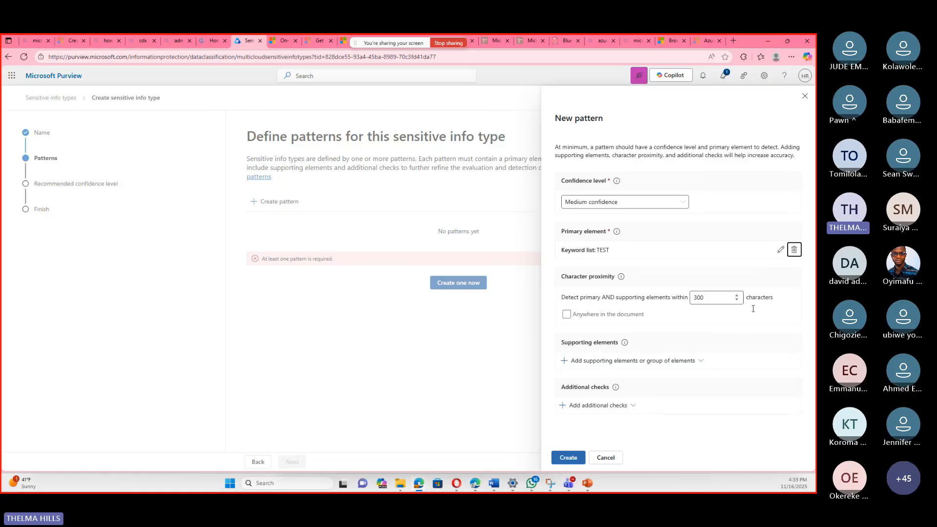
Try a character proximity of 200 characters for the pattern in place of detection anywhere in the document.
left_click(566, 315)
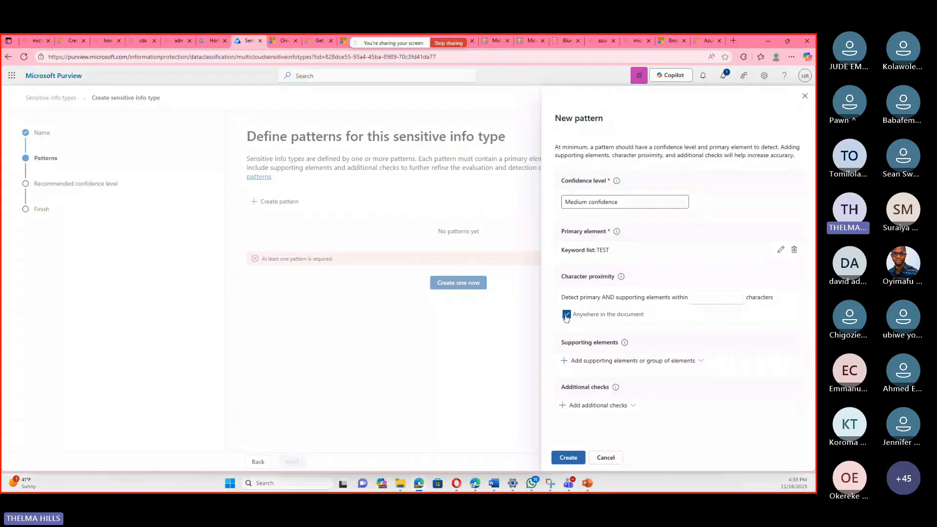
left_click(698, 298)
left_click(706, 297)
type("2")
key("BackSpace")
key("BackSpace")
key("BackSpace")
key("BackSpace")
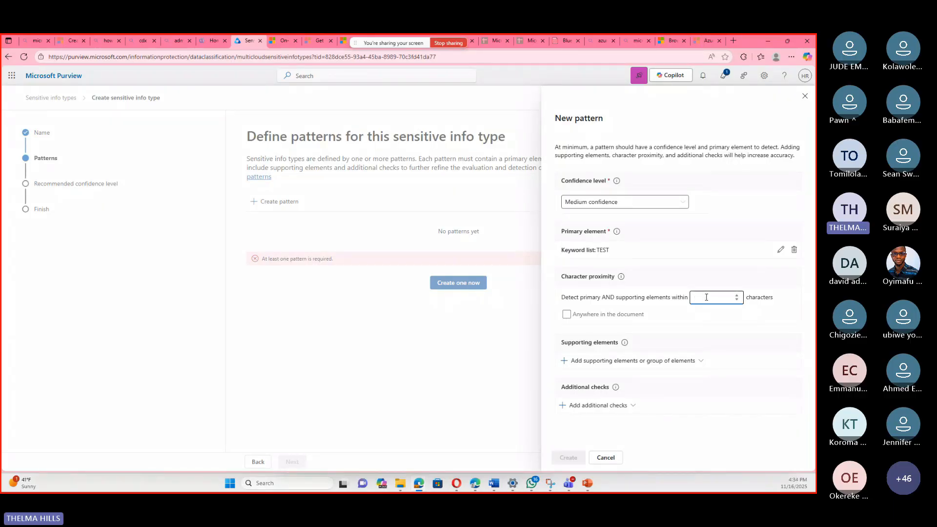
type("200")
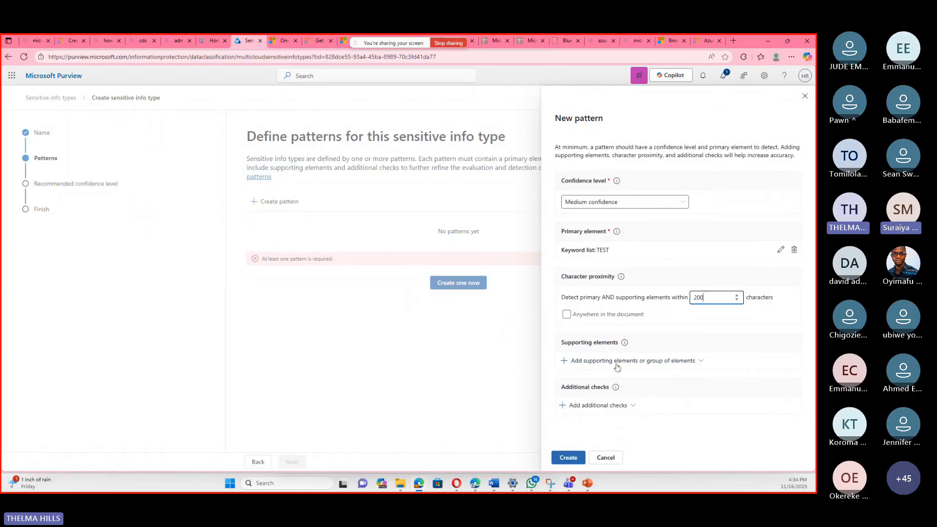
Review the supporting element options without adding any, and set the pattern's character proximity to Anywhere in the document.
left_click(693, 364)
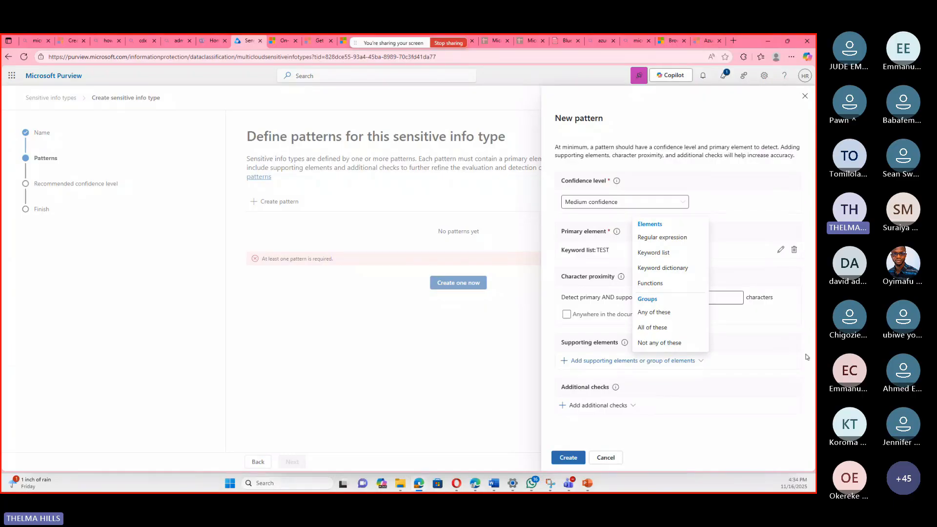
left_click(626, 424)
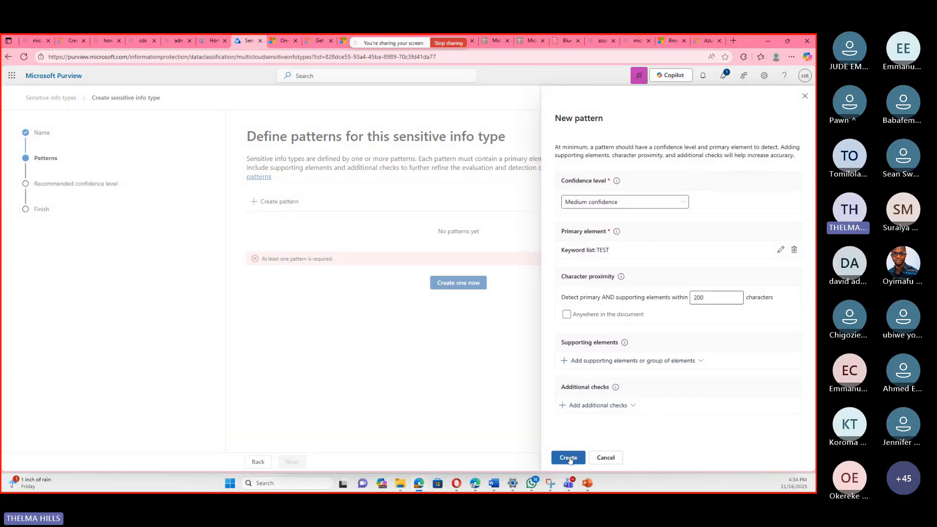
left_click(566, 317)
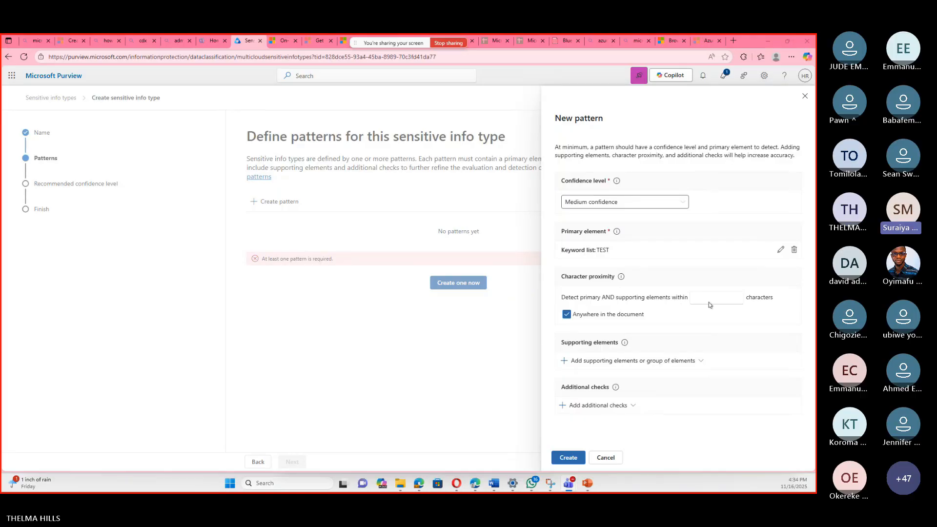
Create the configured pattern and complete the sensitive info type with Medium as its recommended confidence level.
left_click(565, 459)
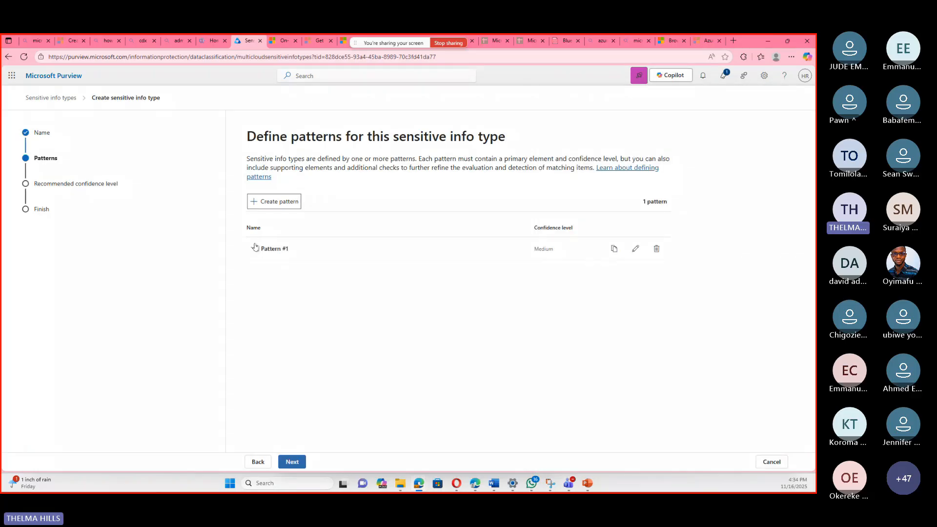
left_click(290, 461)
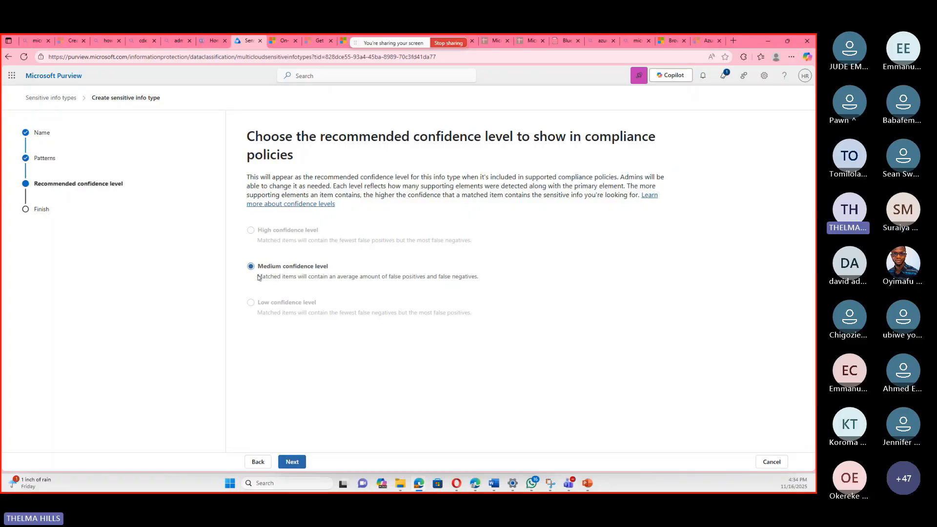
left_click(291, 462)
left_click(292, 461)
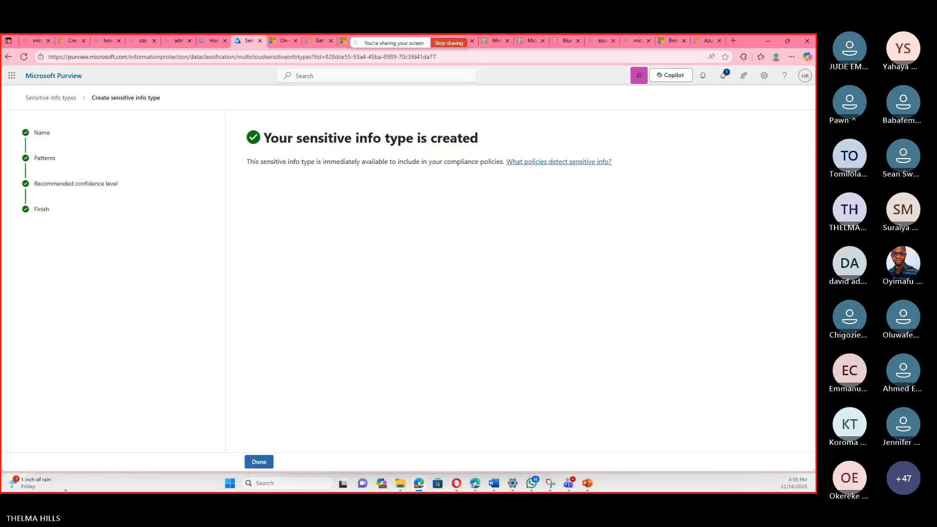
left_click(260, 461)
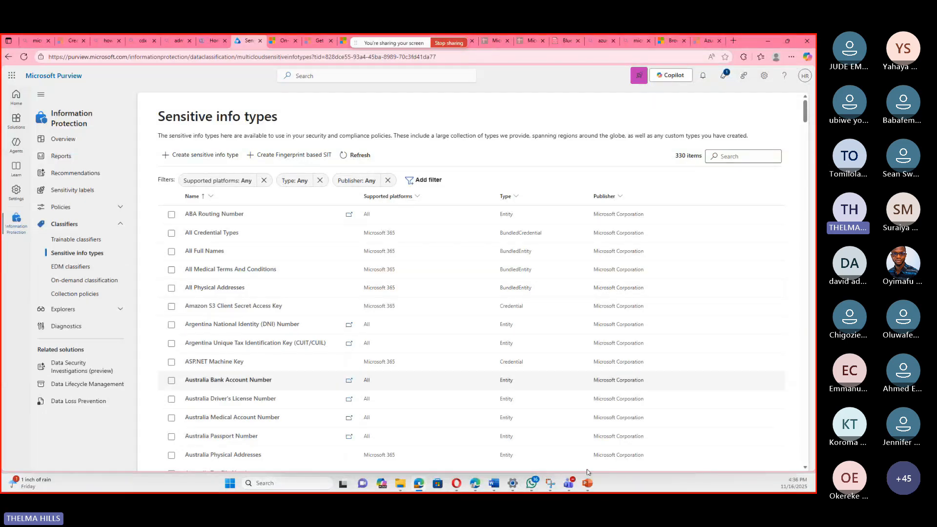
Switch to the Microsoft Applied Skills Information protection presentation in PowerPoint and review the slide on creating a custom sensitive information type.
mouse_move(568, 488)
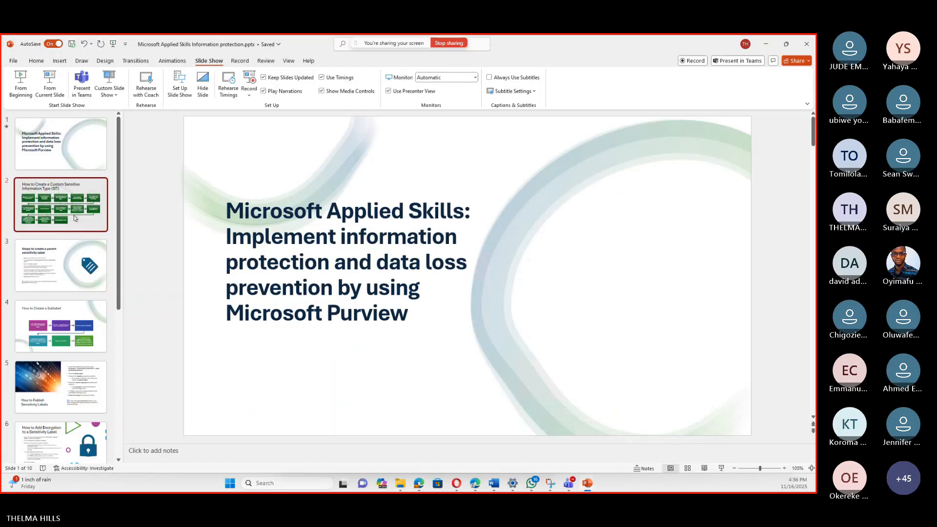
left_click(75, 215)
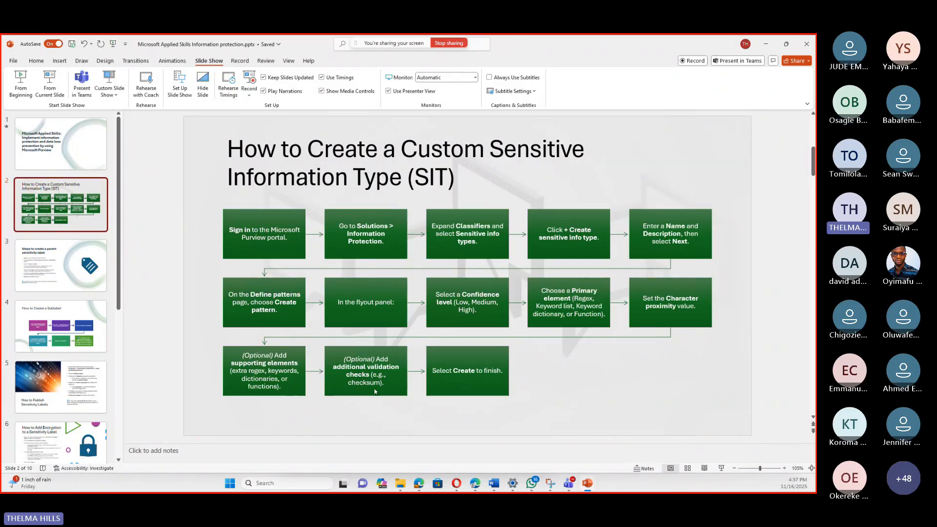
Switch to the Microsoft 365 admin center in the browser and check the signed-in account and the other available accounts.
mouse_move(422, 485)
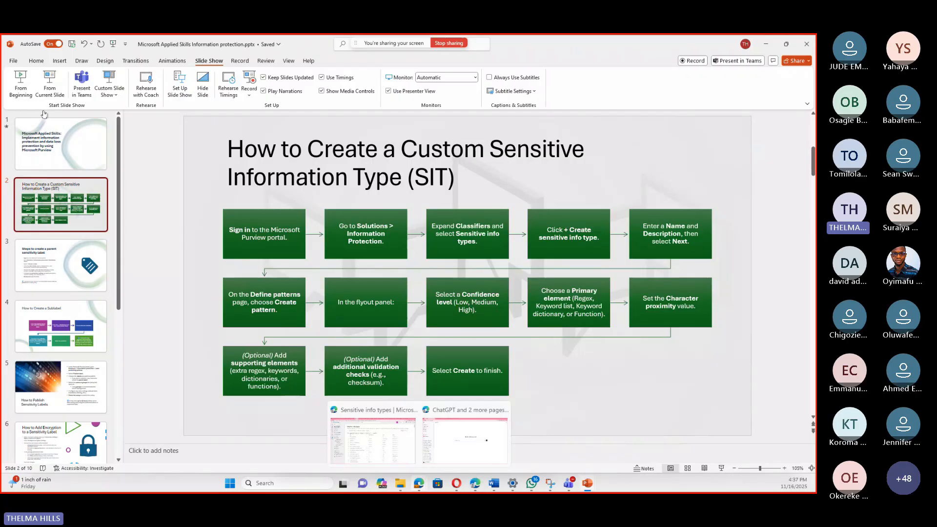
left_click(386, 427)
left_click(205, 40)
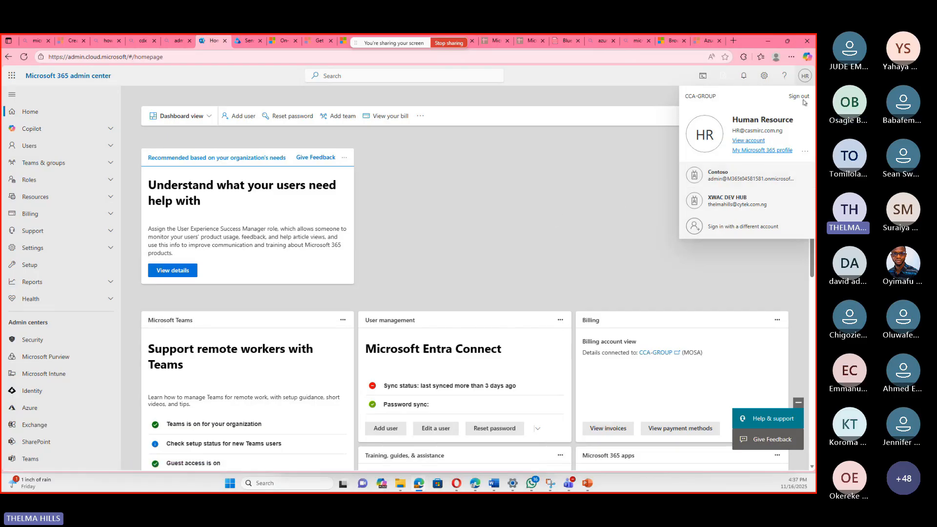
left_click(805, 76)
left_click(805, 76)
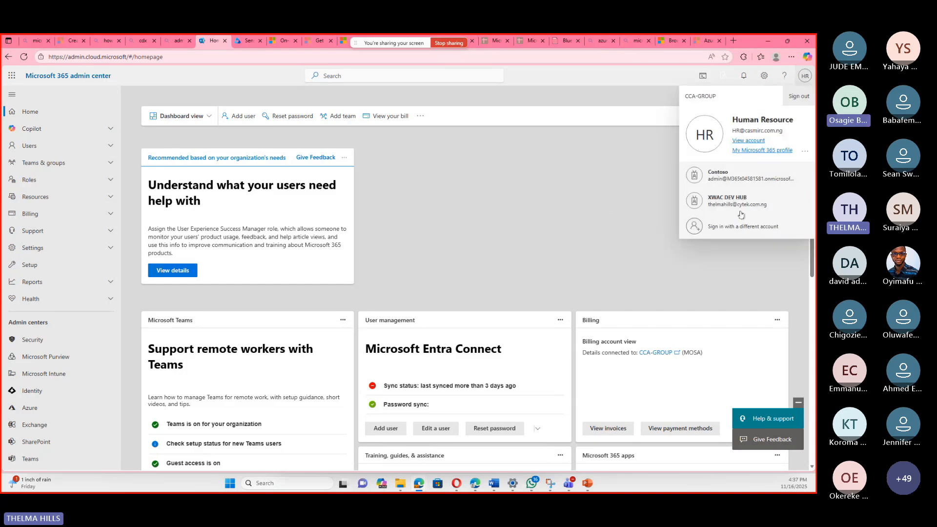
left_click(588, 218)
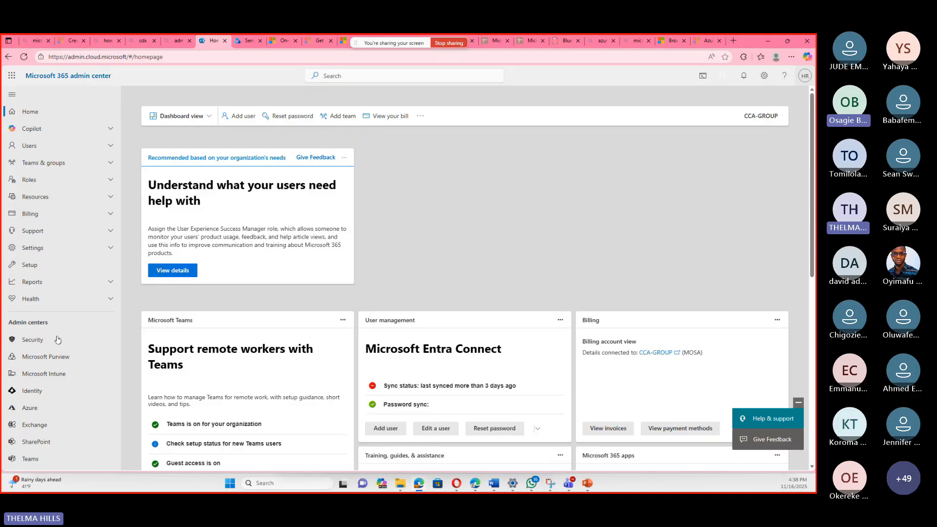
View the Purview sensitive info types list, and return to the Microsoft Applied Skills Information protection presentation in PowerPoint.
left_click(249, 42)
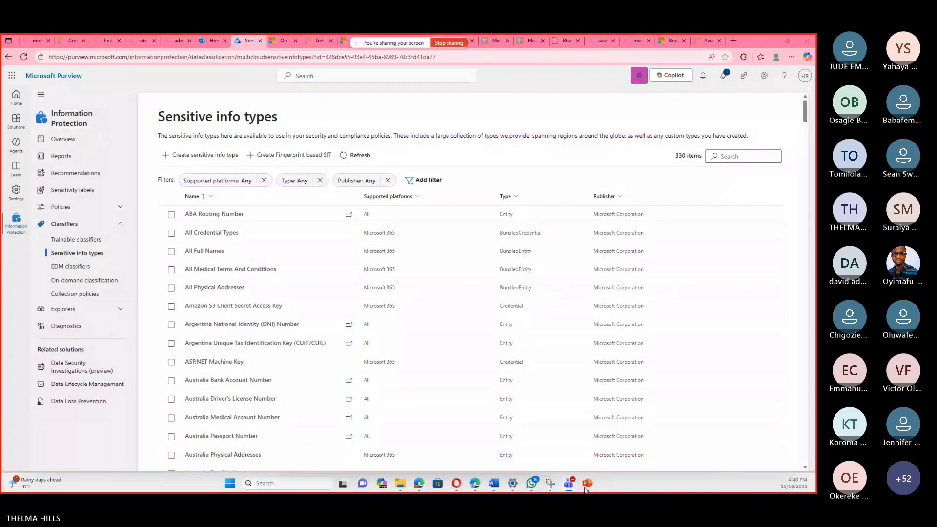
mouse_move(585, 489)
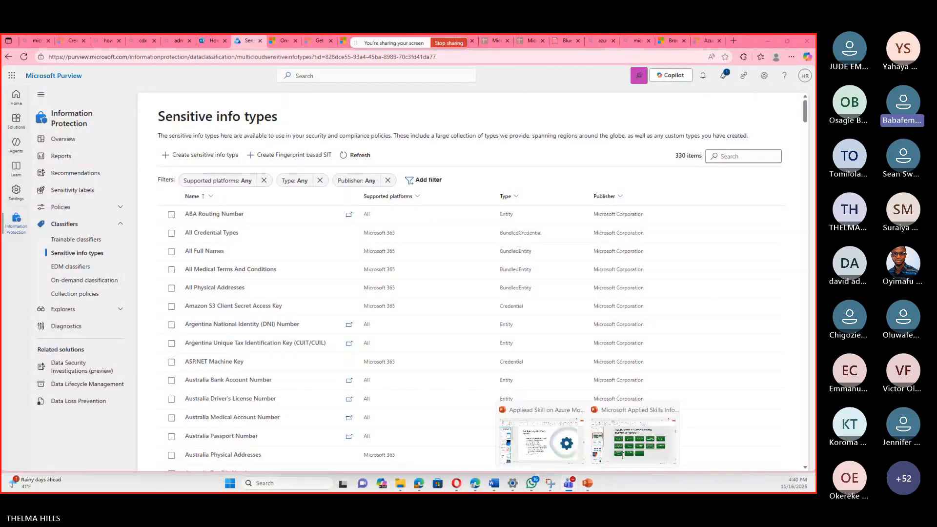
left_click(622, 456)
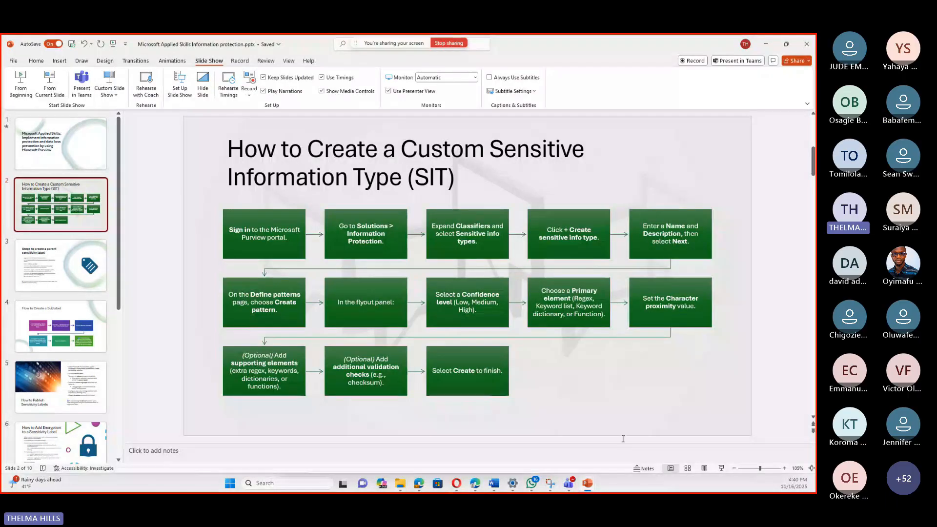
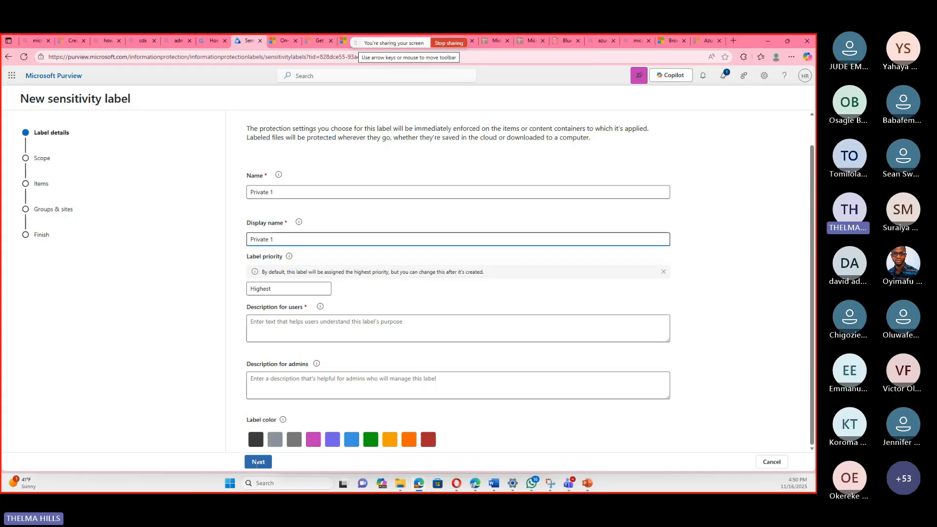
Enter the user description "use only when you are sharing within the organization" for the Private 1 label and continue to its scope.
left_click(296, 320)
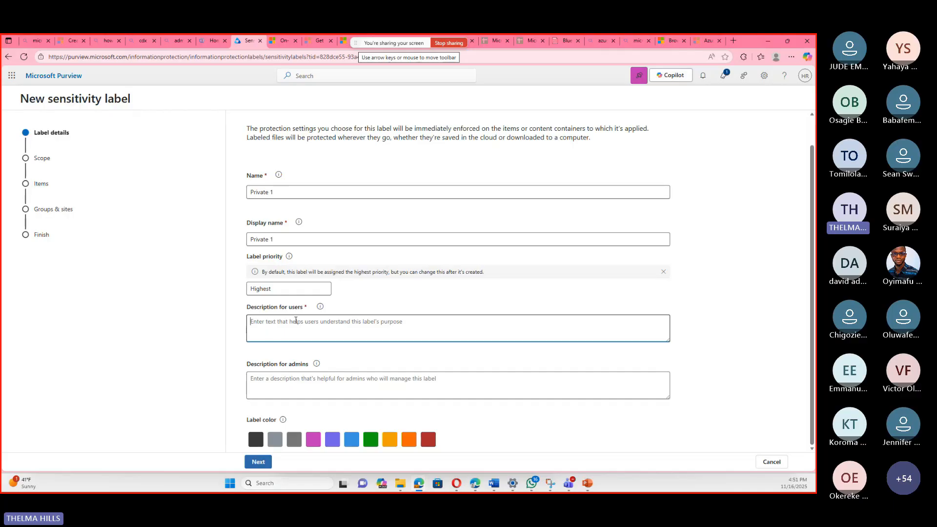
type("u")
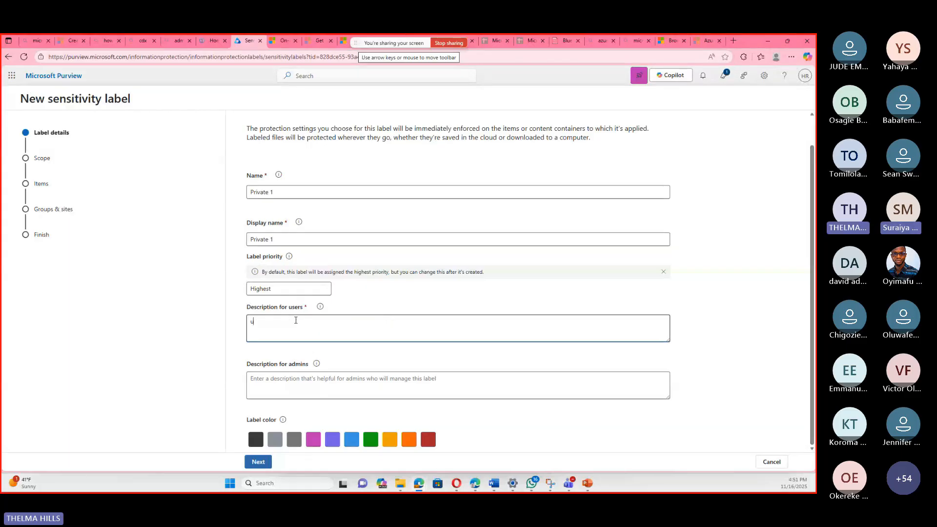
type("se ")
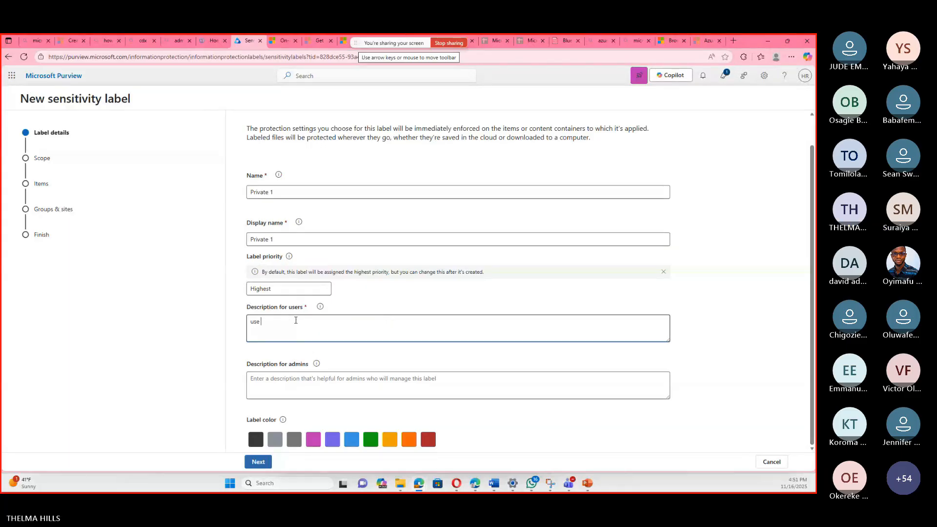
type("only when")
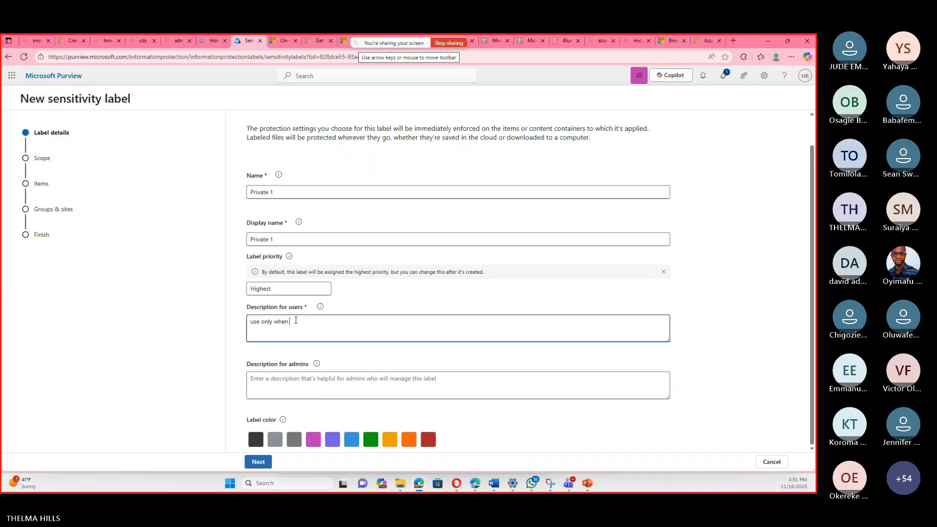
type(" you a")
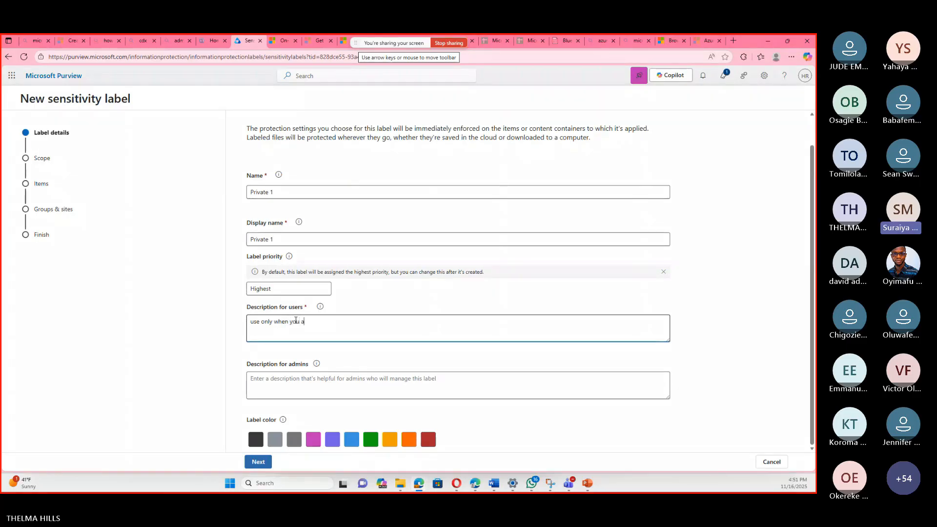
type("re ")
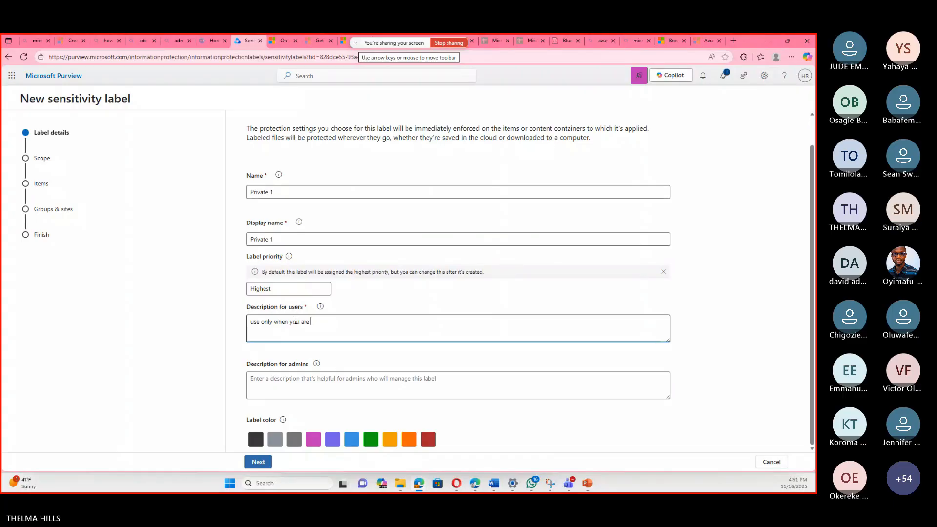
type("sen")
key("BackSpace")
key("BackSpace")
type("haring ")
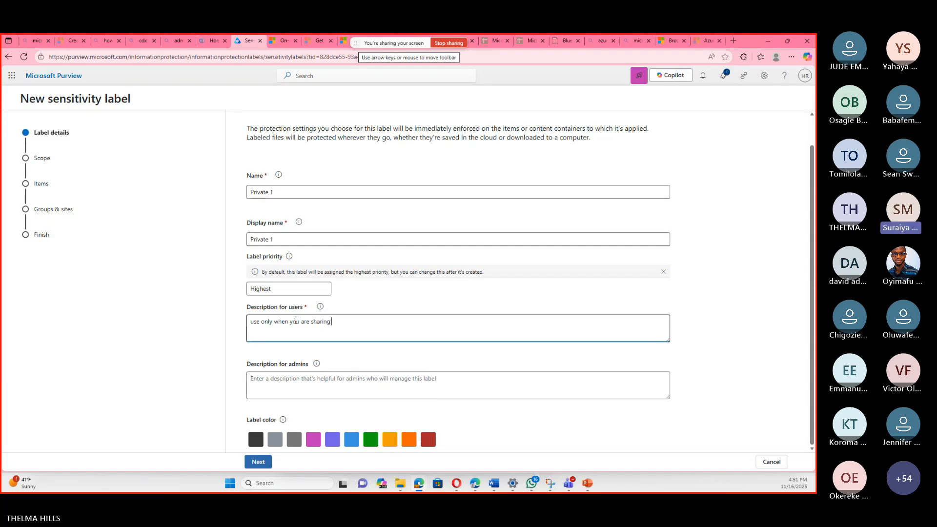
type("with")
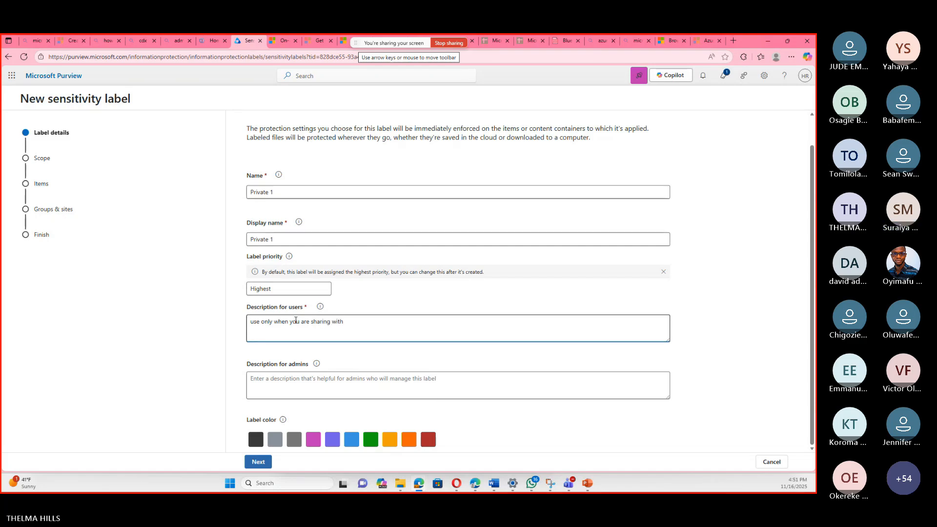
type("in the ")
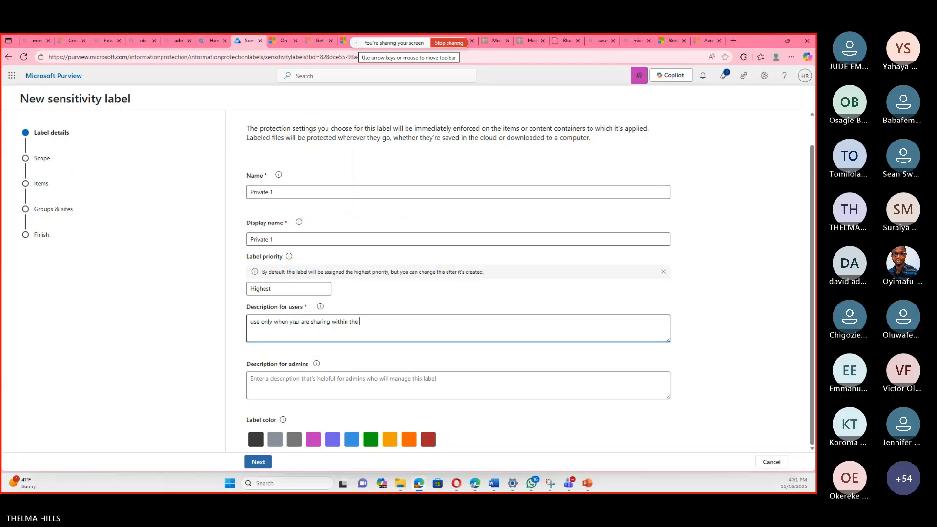
type("organization")
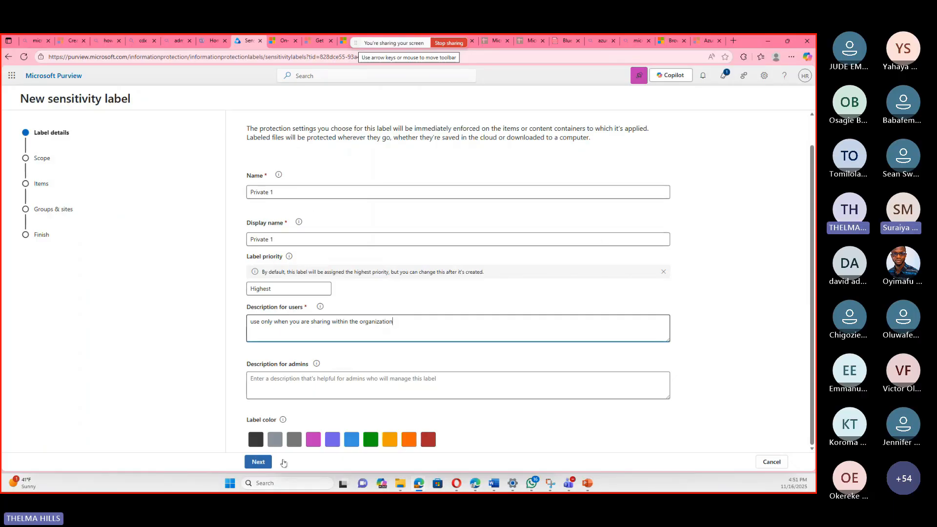
left_click(258, 462)
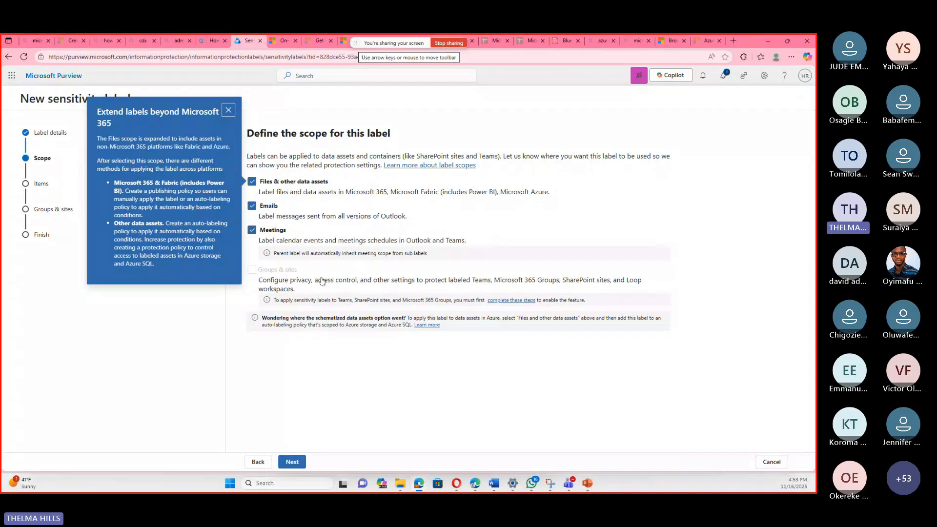
Exclude Meetings from the label's scope, keeping Files & other data assets and Emails, and dismiss the tip about extending labels.
left_click(251, 230)
left_click(229, 114)
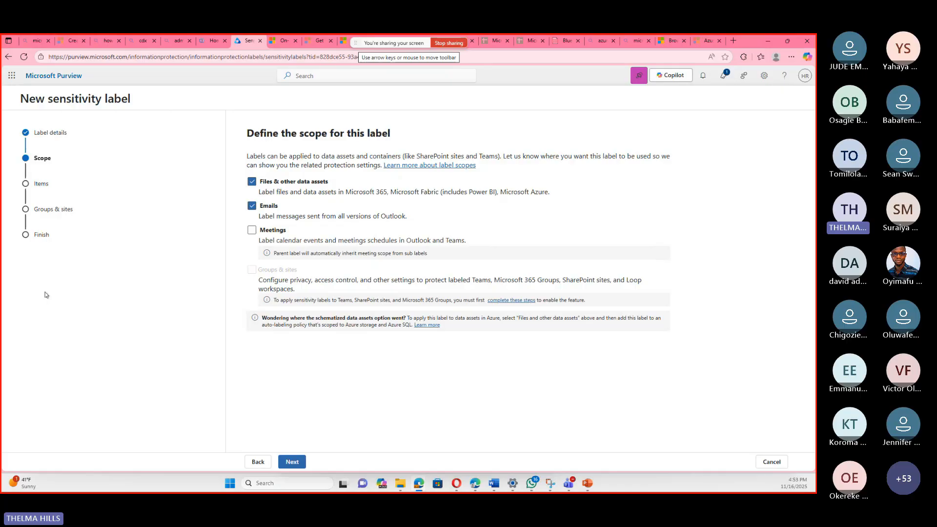
left_click(292, 461)
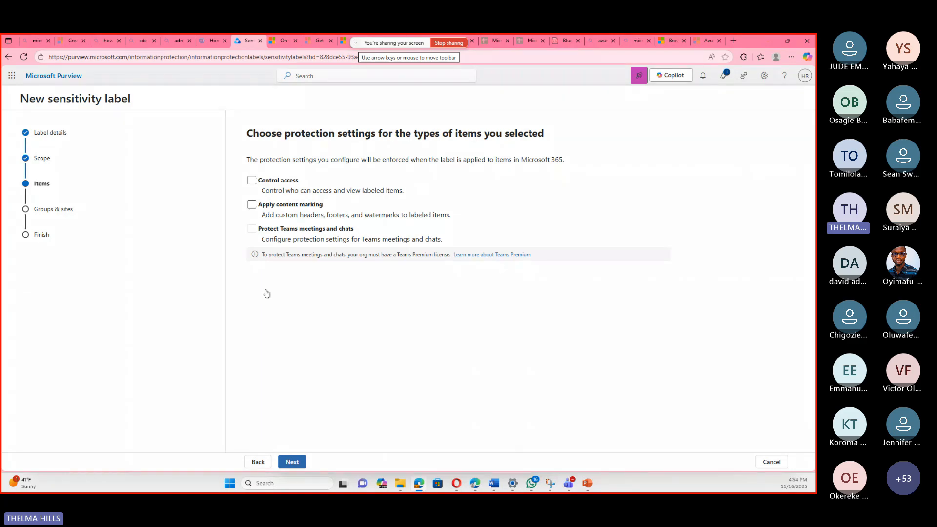
Create the Private 1 sensitivity label without item protection, auto-labeling, or group and site settings, and finish the wizard.
left_click(297, 462)
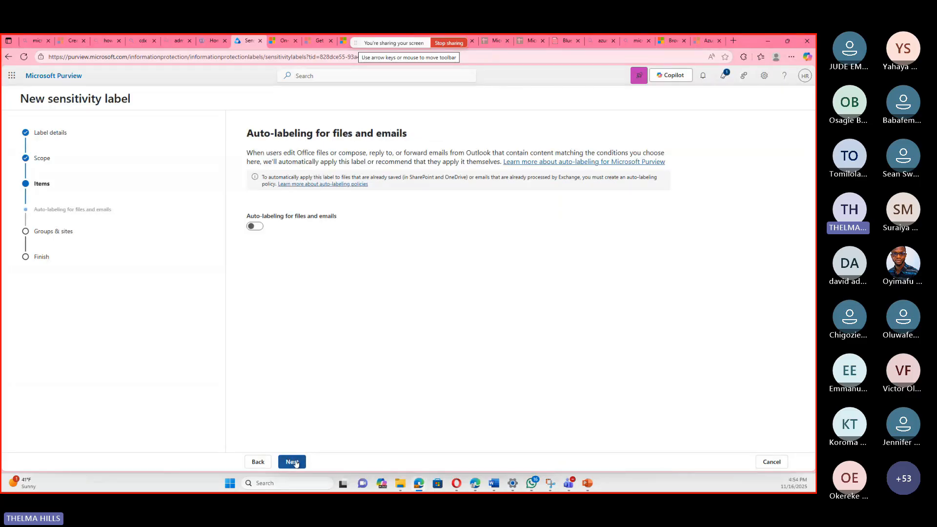
left_click(296, 462)
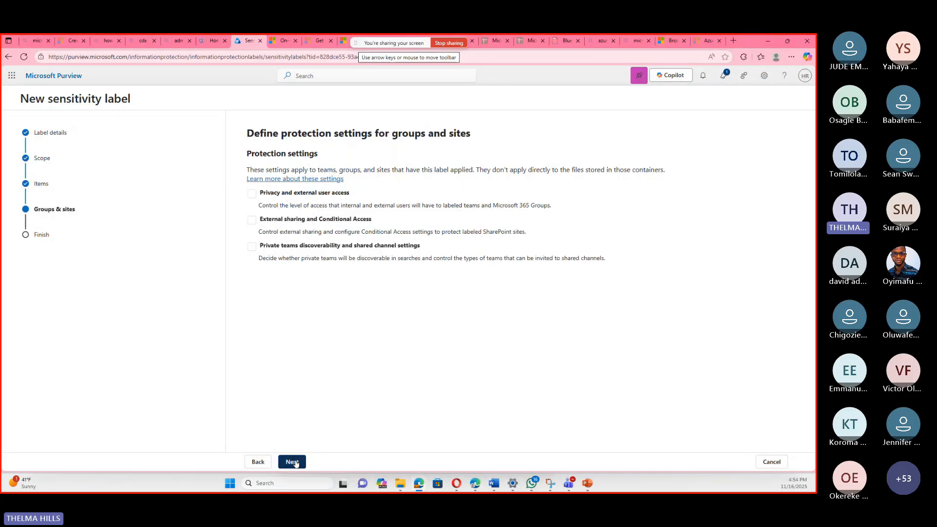
left_click(295, 462)
left_click(297, 462)
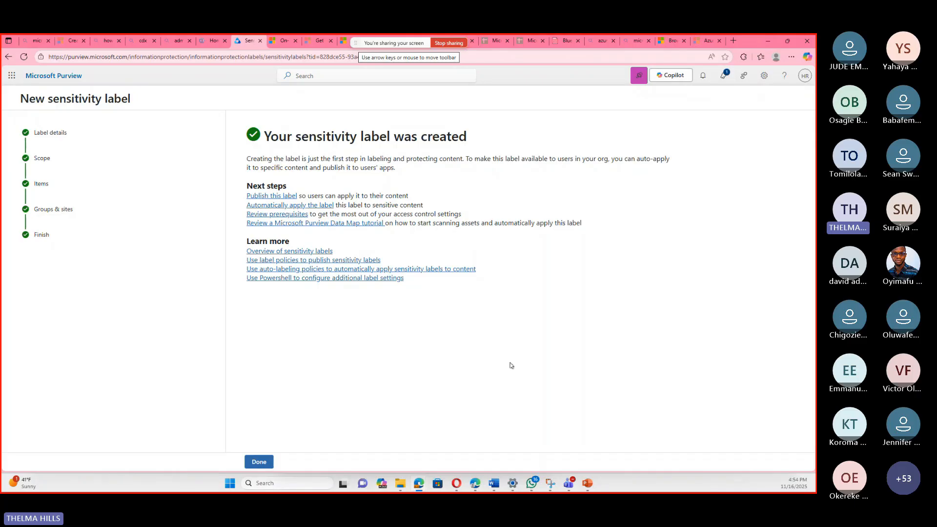
left_click(266, 464)
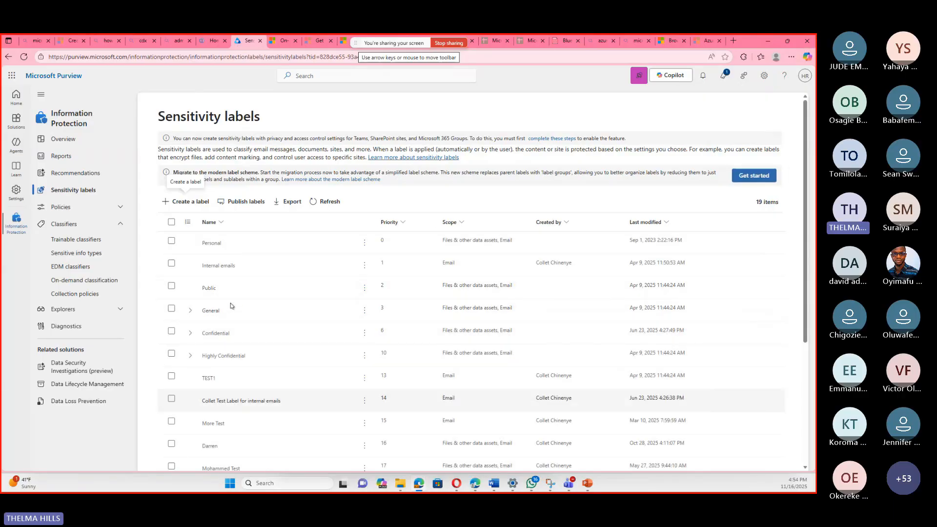
Check the sensitivity labels list for Private 1, and switch to the Microsoft Applied Skills Information protection presentation in PowerPoint.
scroll(215, 447, "down", 4)
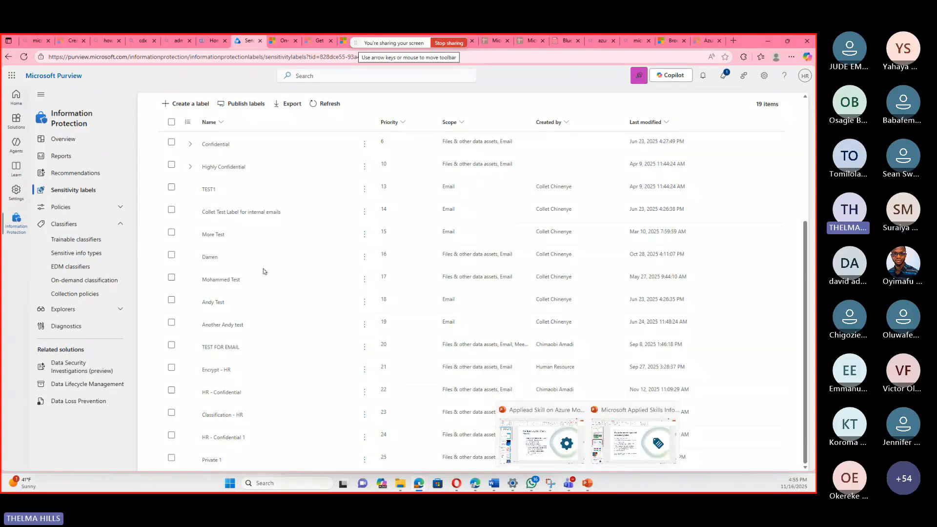
key("alt+Tab")
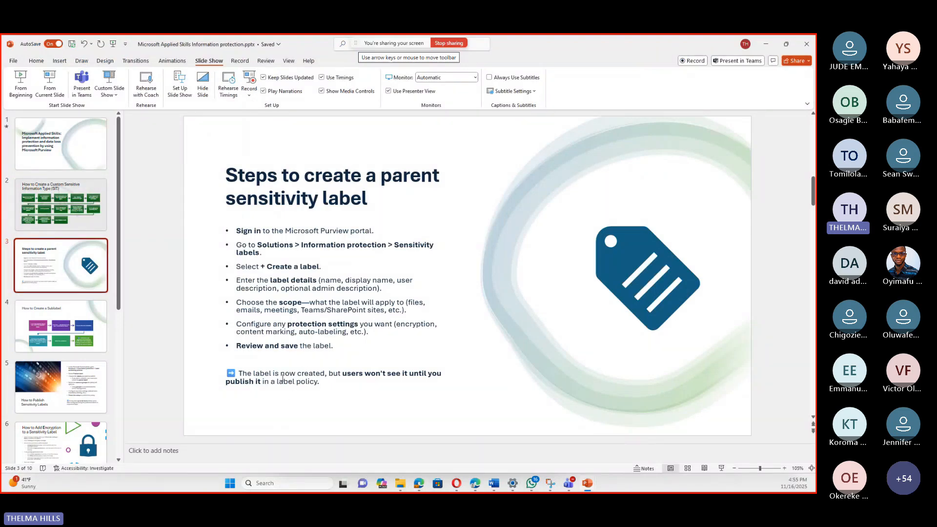
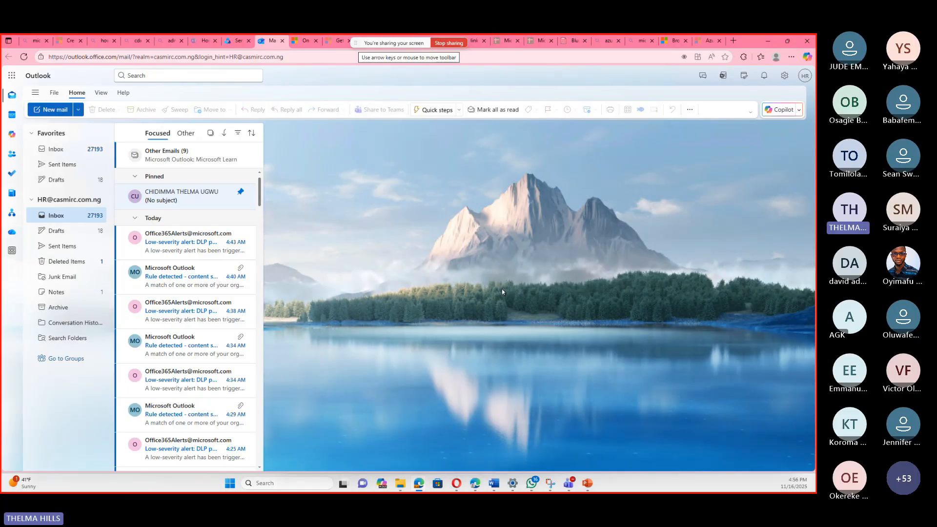
Start a new email in Outlook and examine the sensitivity labels available for it, including the sublabels under General.
left_click(53, 111)
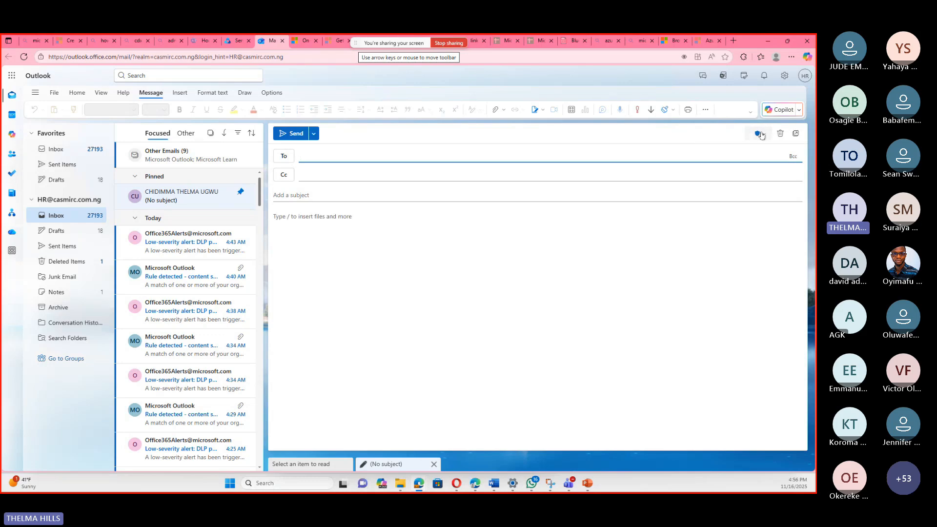
left_click(760, 133)
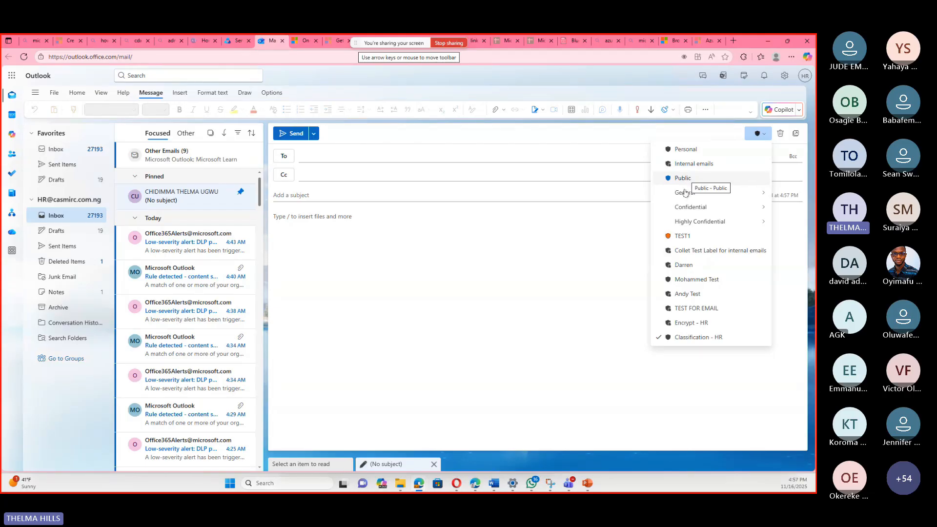
mouse_move(685, 192)
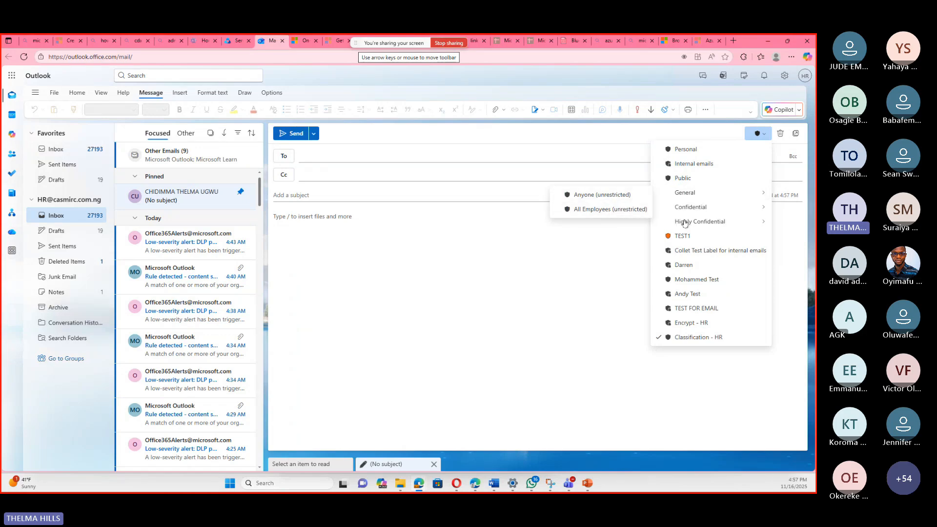
mouse_move(684, 223)
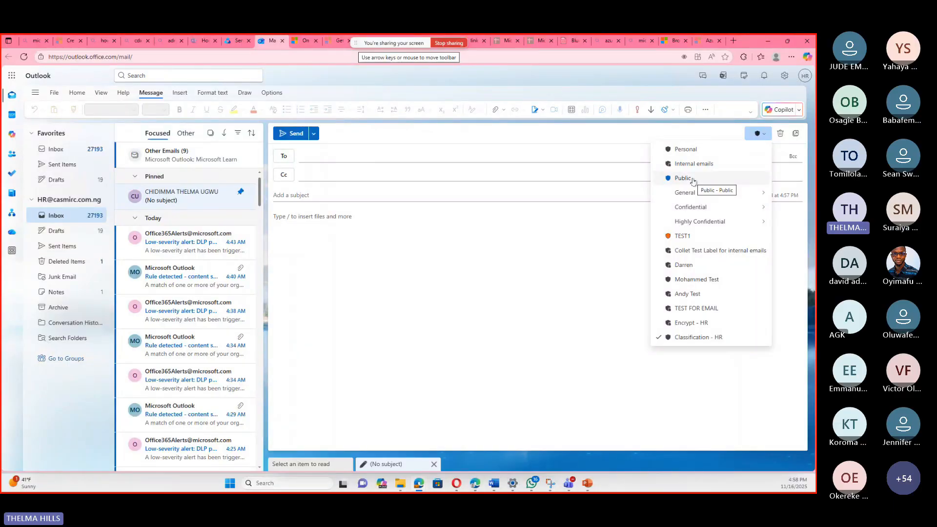
left_click(686, 193)
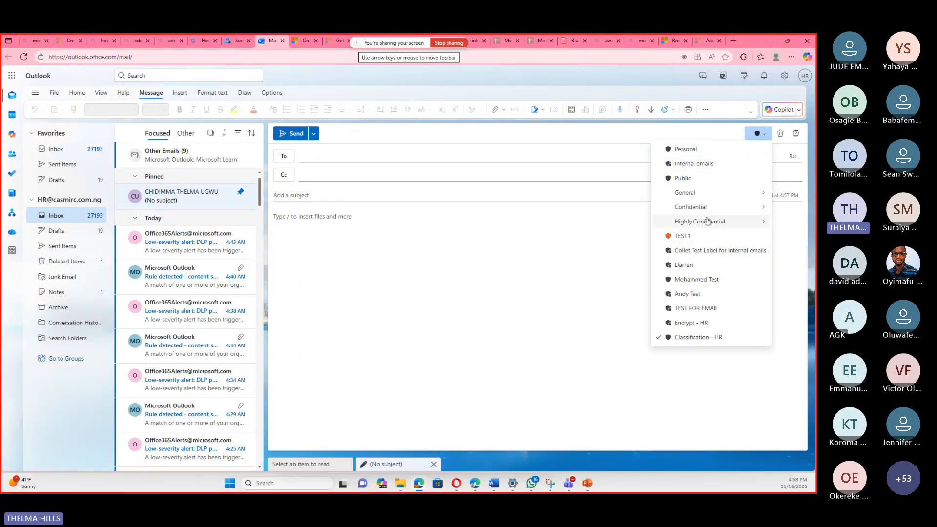
mouse_move(708, 222)
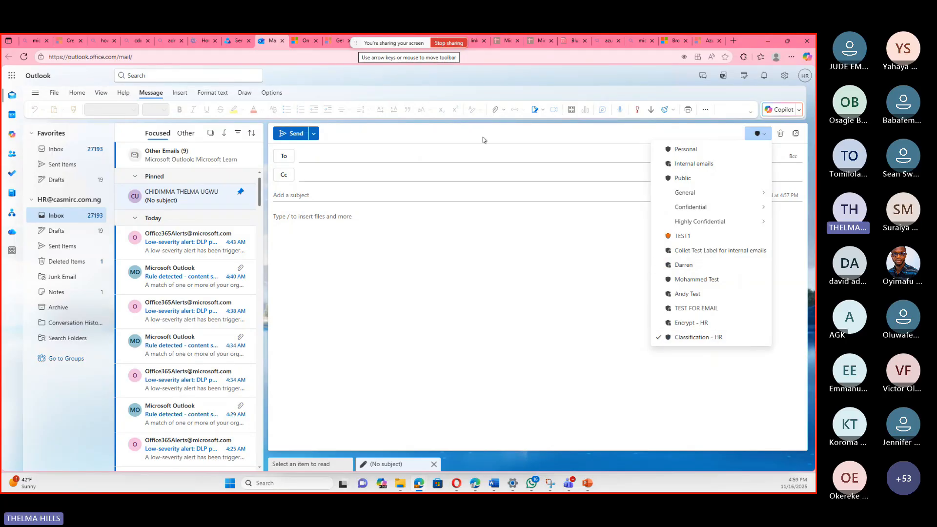
left_click(312, 238)
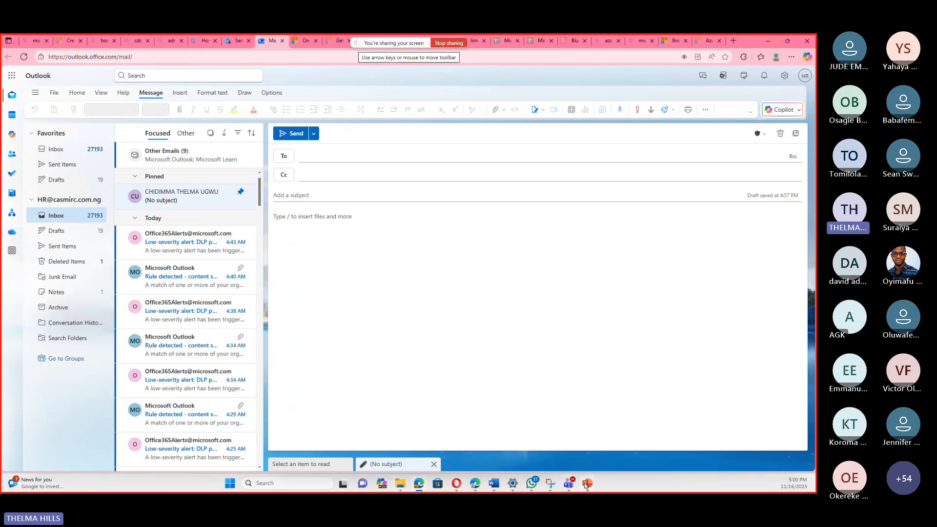
Switch to the Microsoft Applied Skills Information protection presentation in PowerPoint, at the slide on creating a parent sensitivity label.
mouse_move(584, 484)
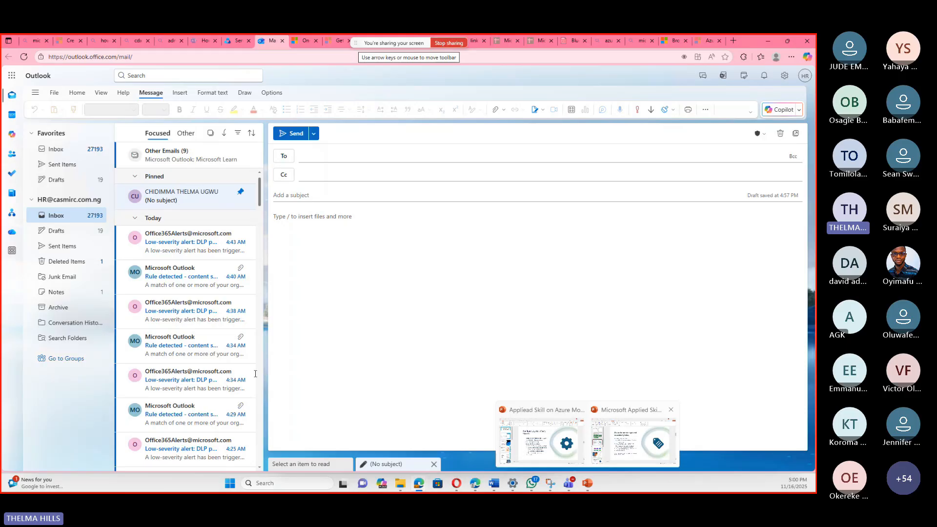
left_click(628, 448)
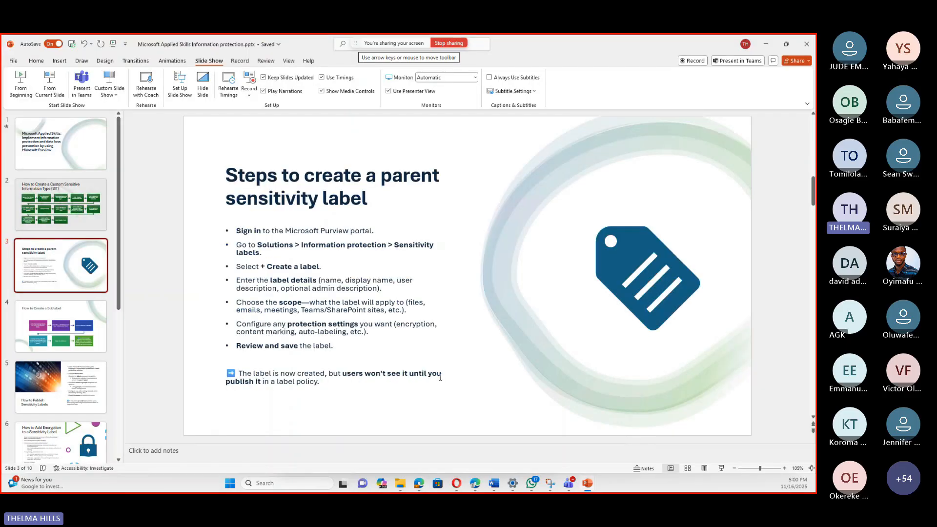
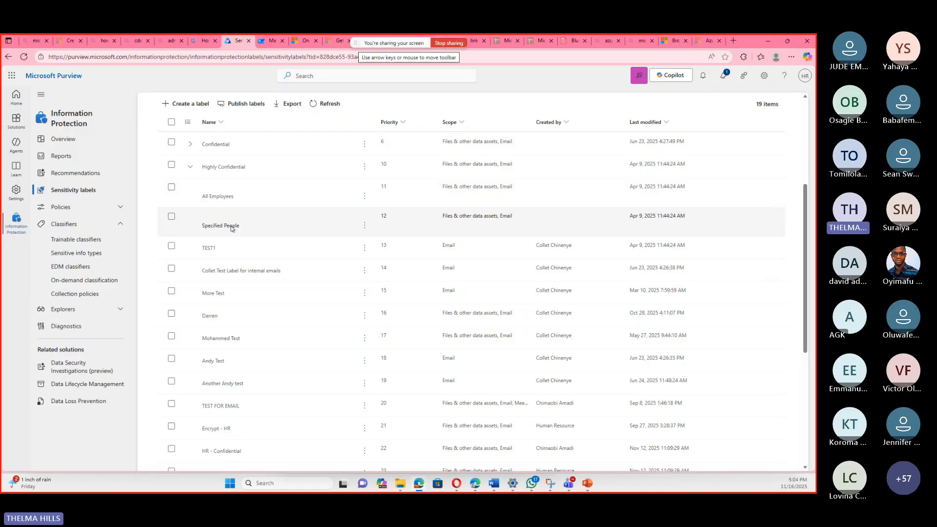
Review the sensitivity labels list in Microsoft Purview, expanding the Confidential label to examine its sublabels.
scroll(231, 258, "down", 1)
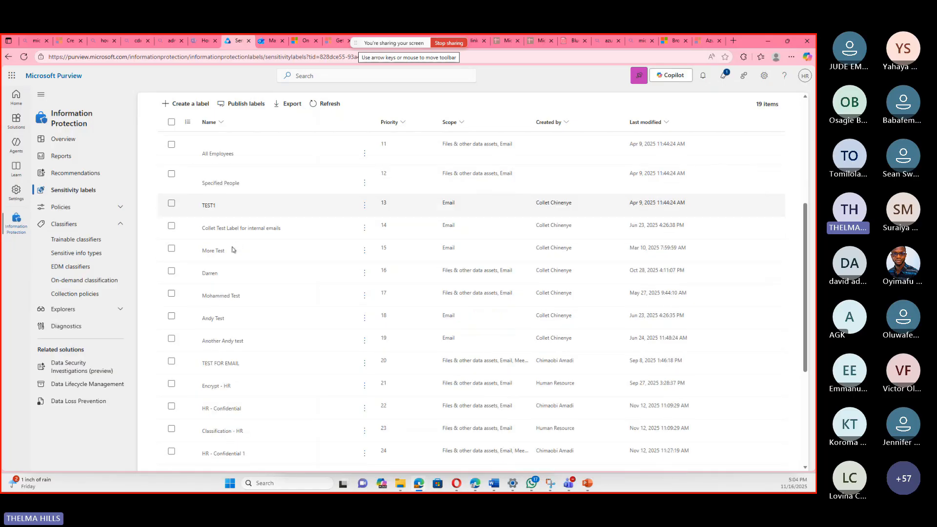
scroll(234, 252, "down", 1)
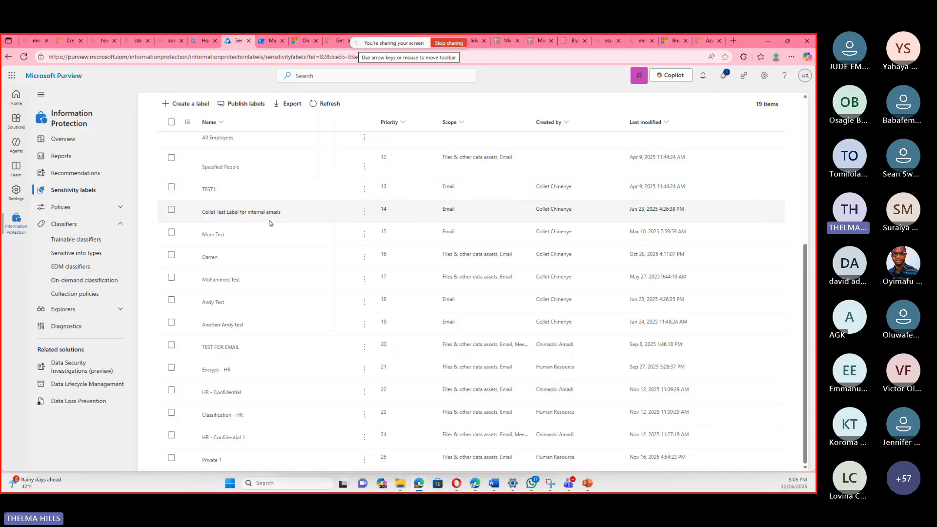
scroll(269, 223, "up", 7)
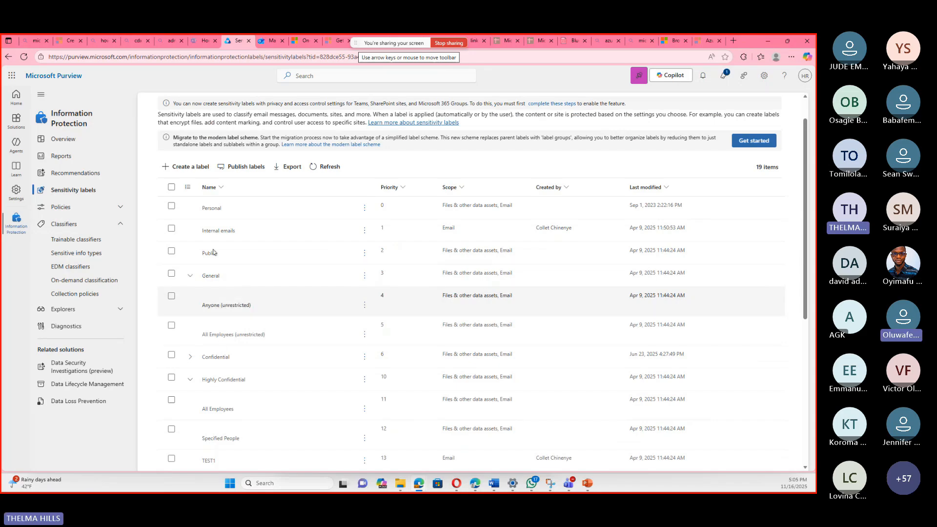
left_click(191, 358)
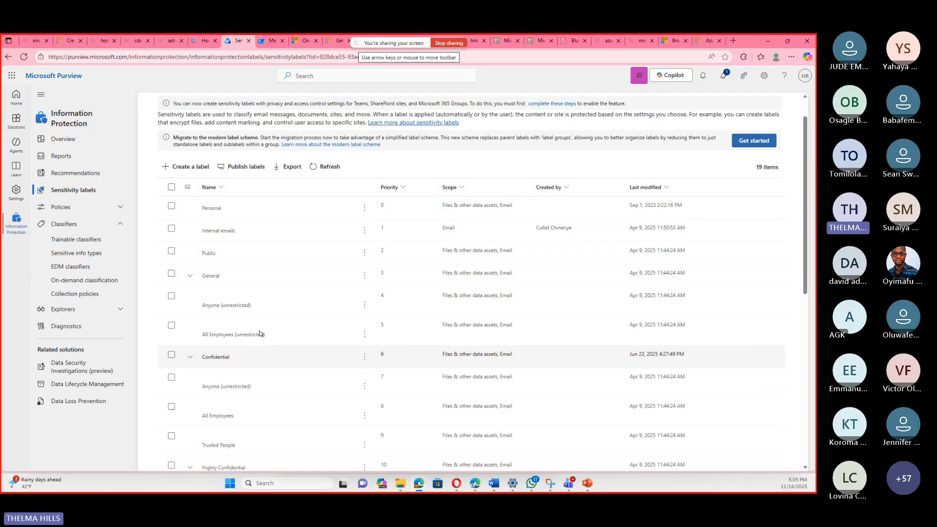
scroll(260, 333, "down", 3)
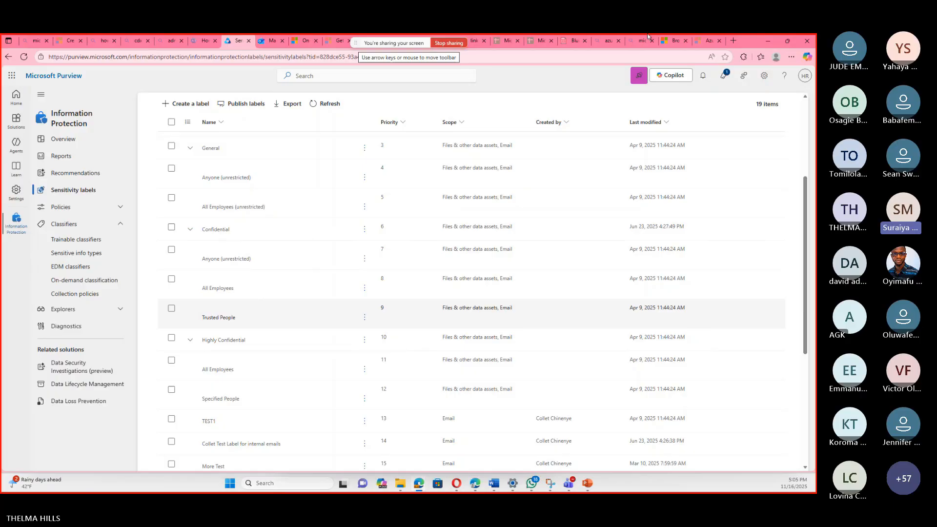
scroll(348, 313, "down", 5)
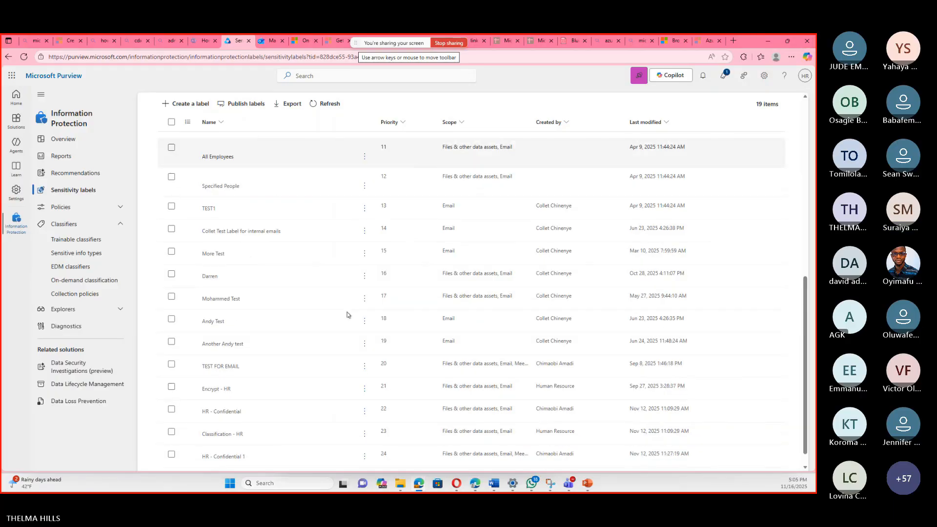
Start creating a sublabel under the Private 1 sensitivity label.
scroll(263, 391, "down", 1)
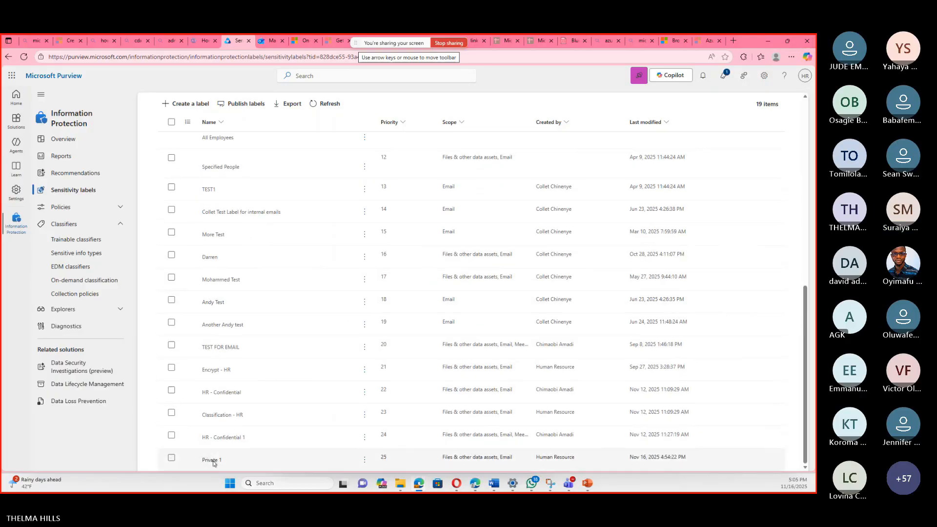
left_click(364, 464)
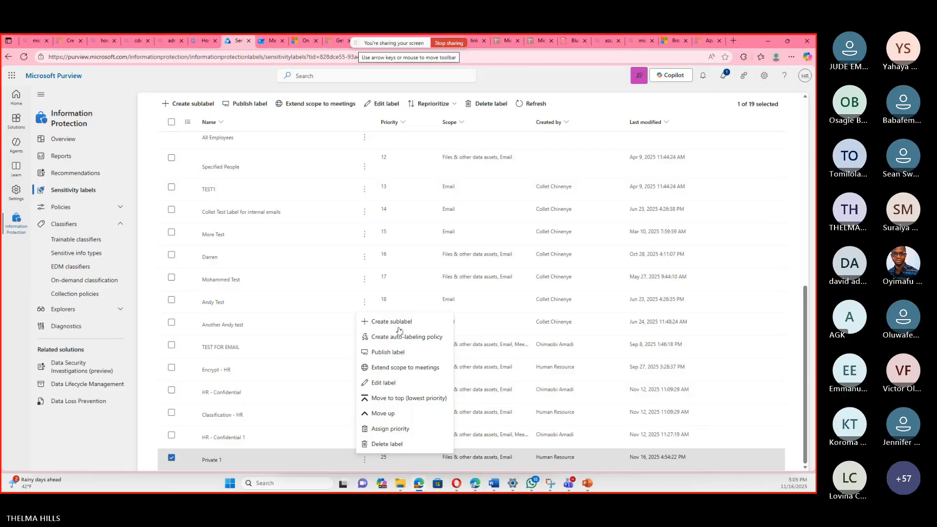
key("Escape")
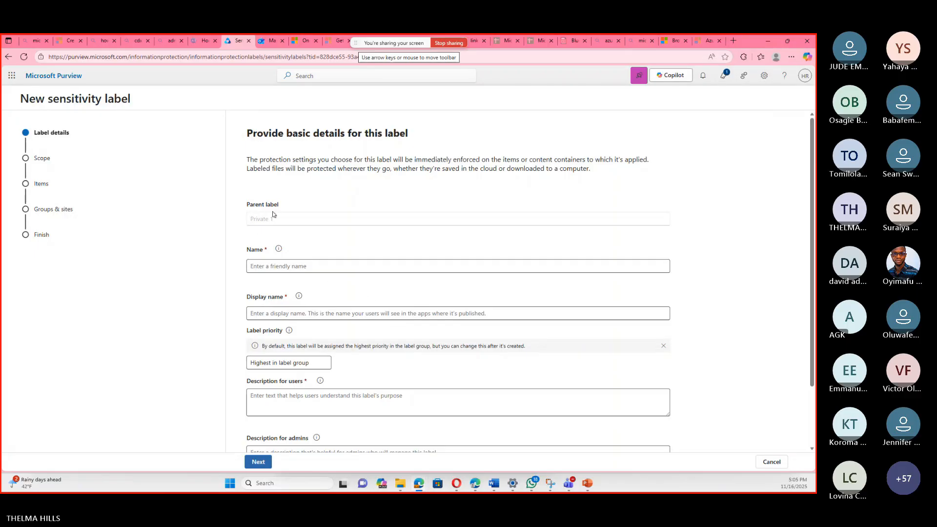
Name the new sublabel "Private - internal".
left_click(306, 268)
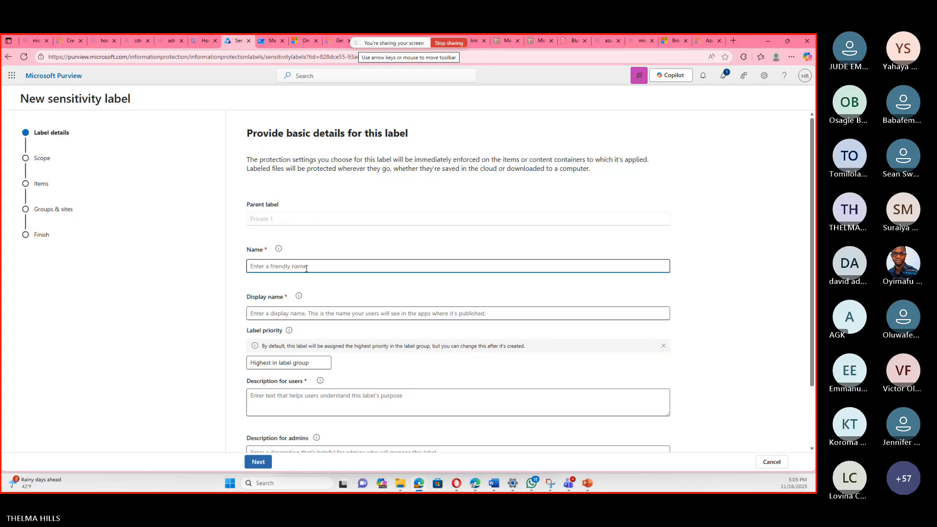
type("Private - in")
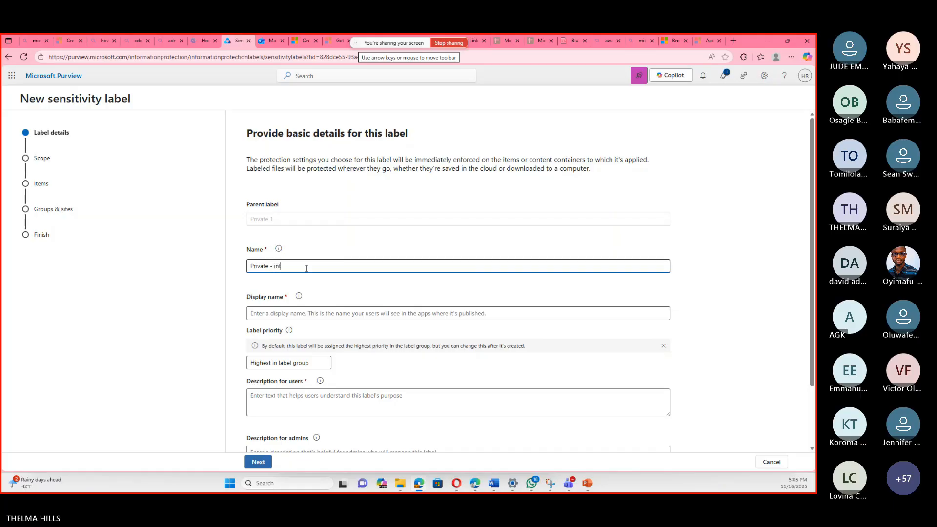
type("terna")
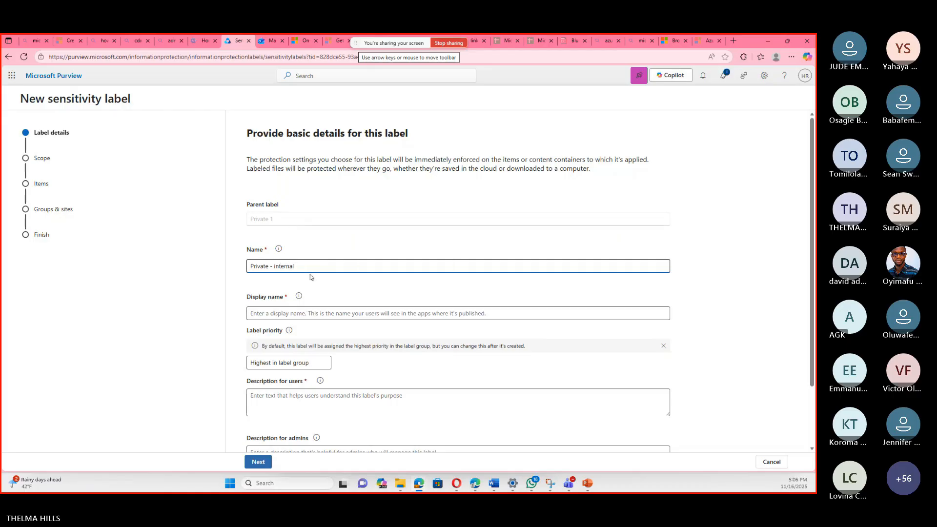
type("l")
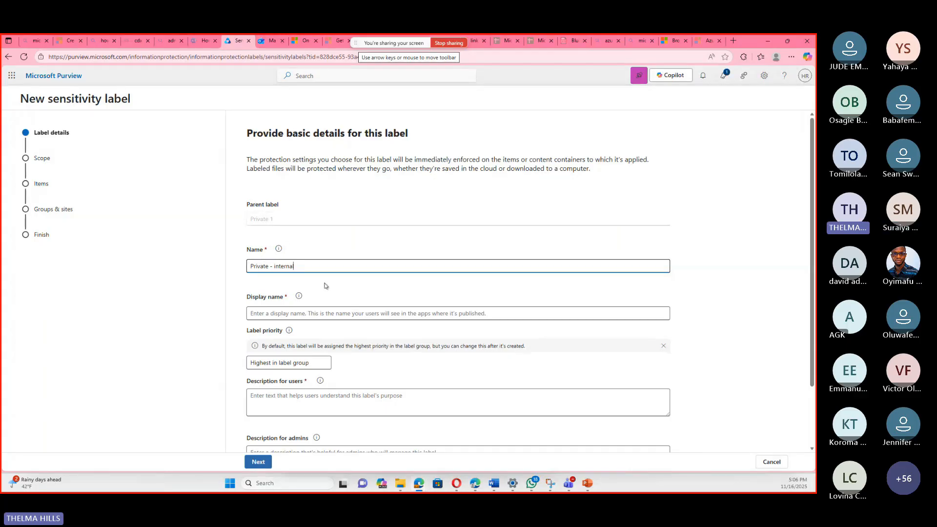
type("l")
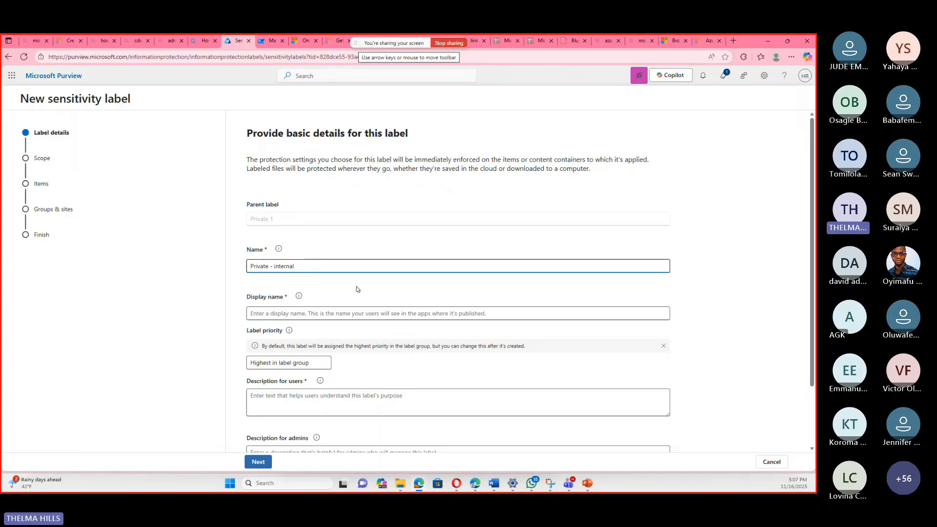
Set the sublabel's display name to "Private - internal".
scroll(358, 288, "down", 2)
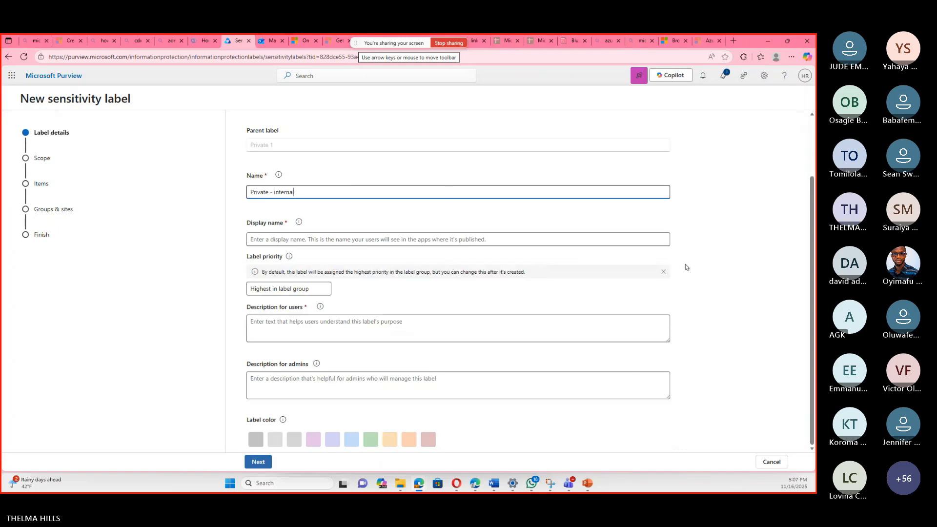
left_click(292, 241)
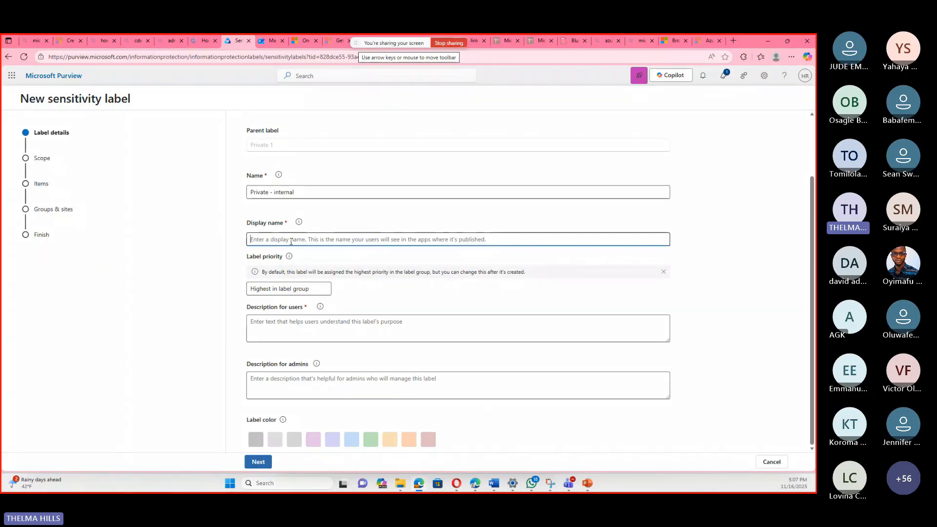
type("Pr")
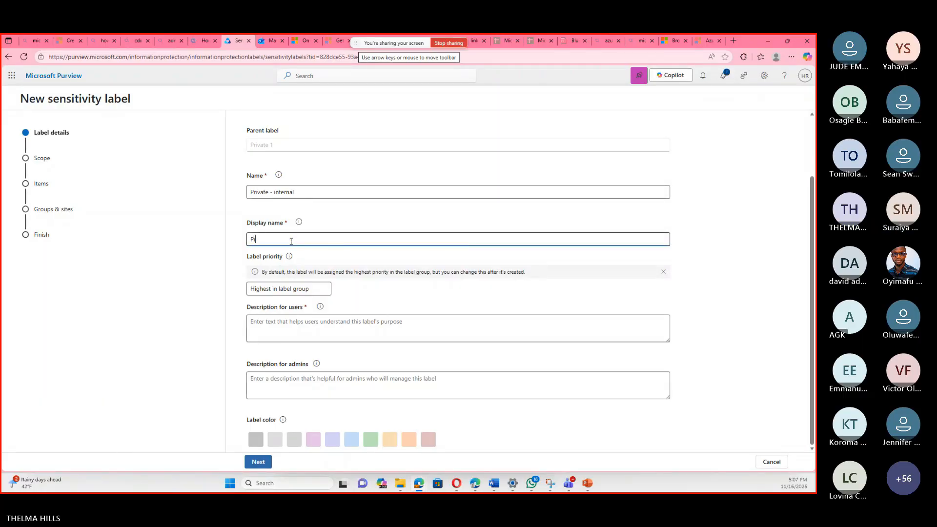
type("ivate - internal")
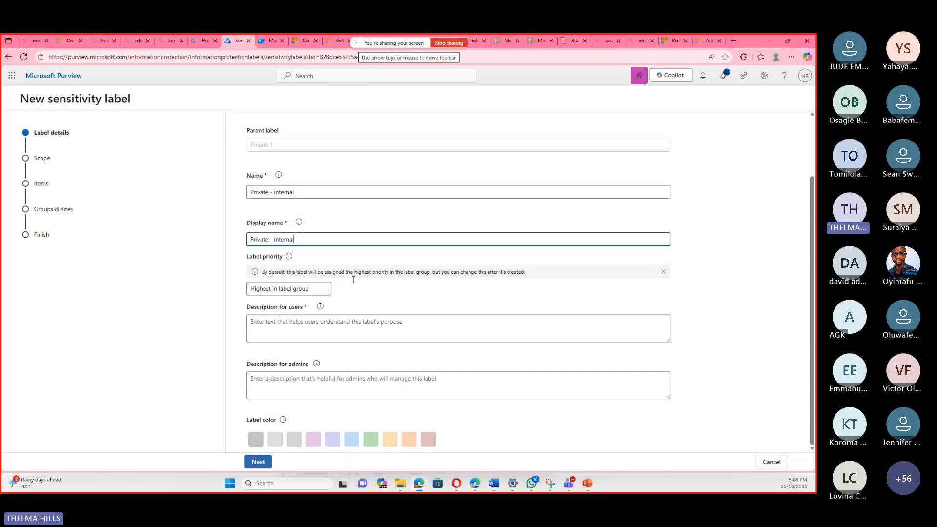
Enter "use only for internal purposes" as the description for users and proceed to the label's scope settings.
left_click(294, 319)
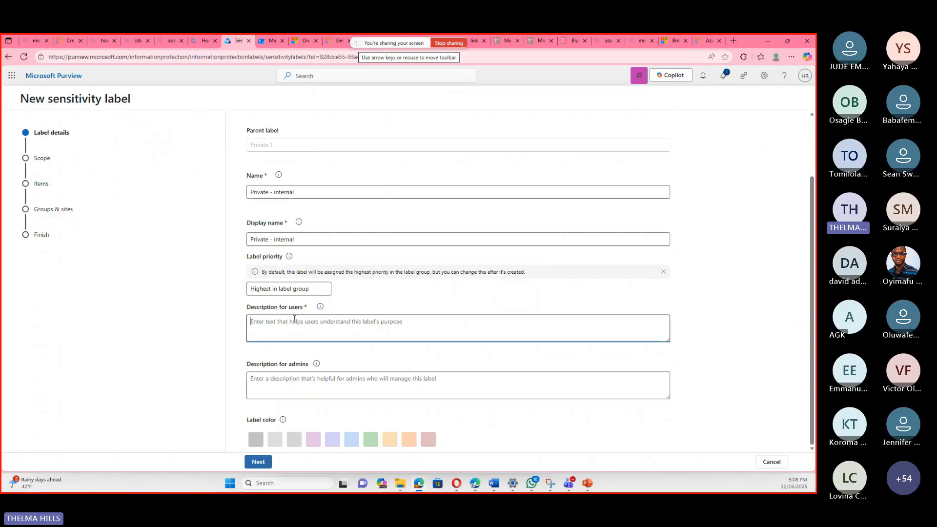
type("use ")
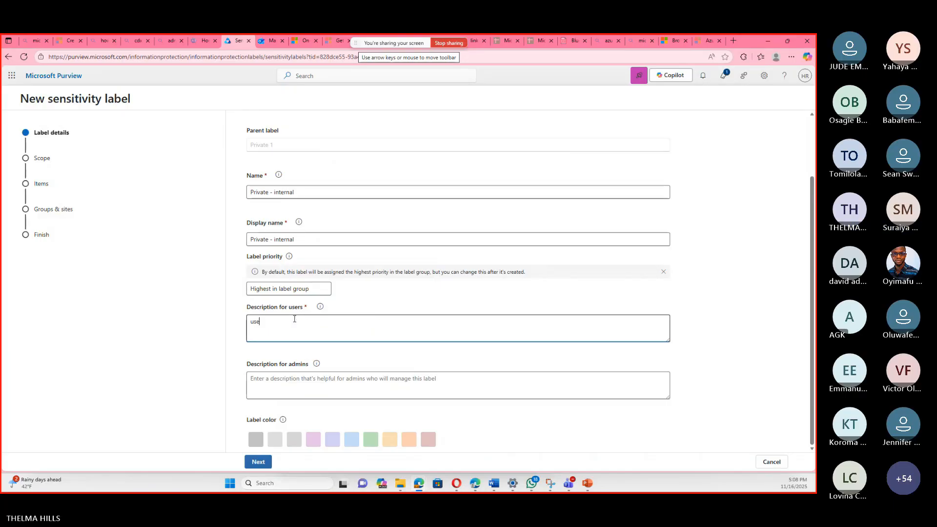
type("only")
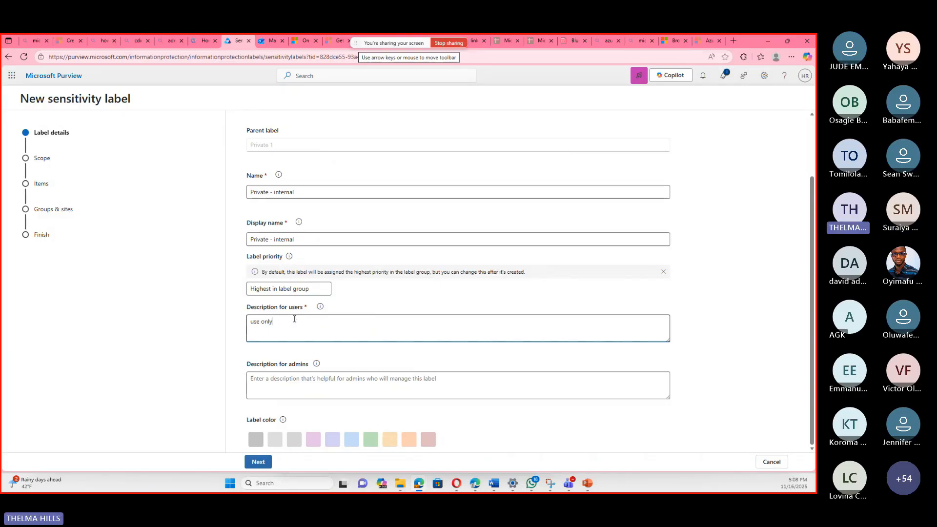
type(" for")
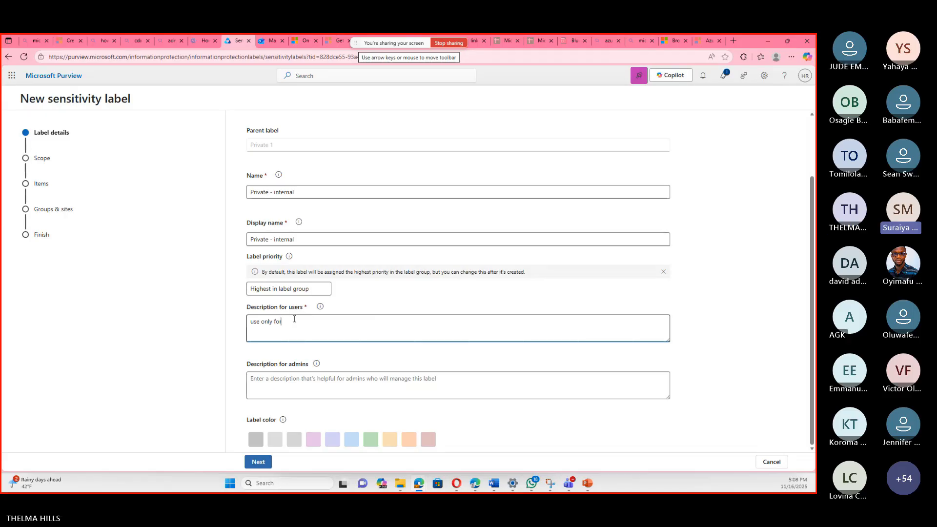
type(" in")
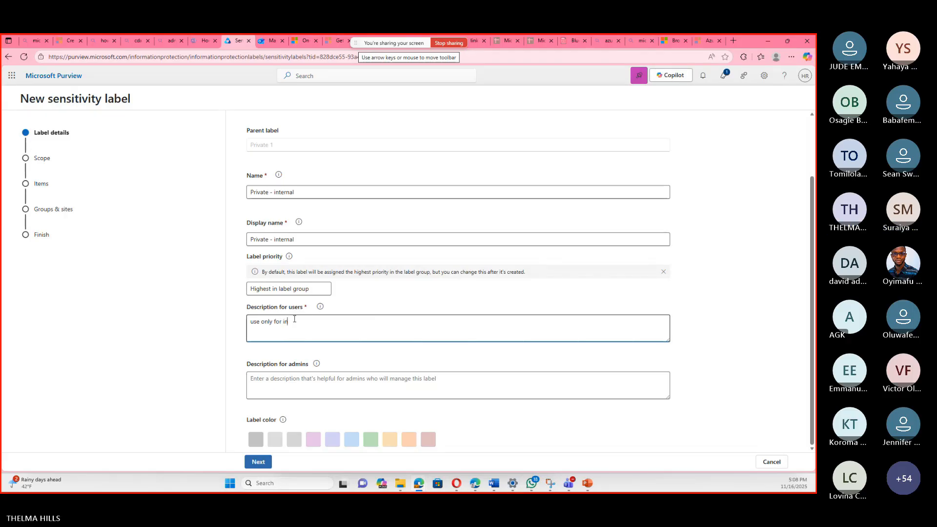
type("ternal")
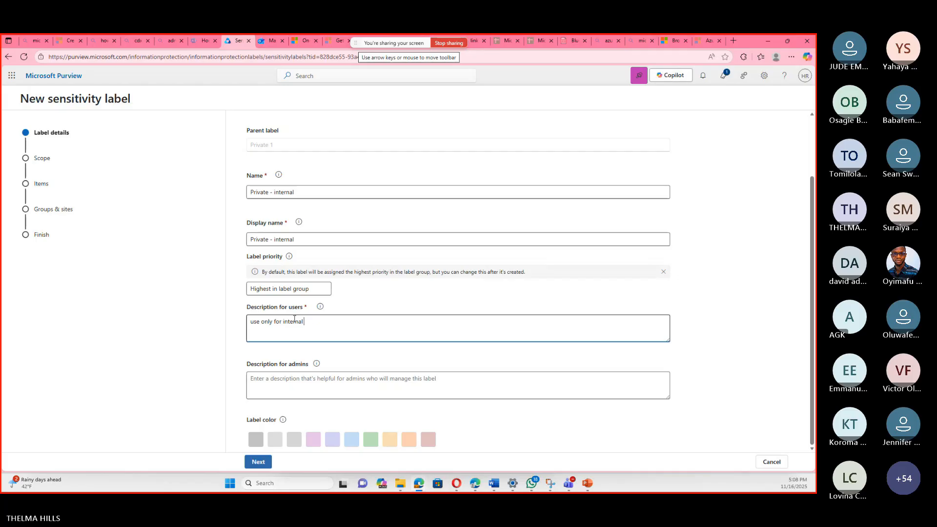
type(" purposes")
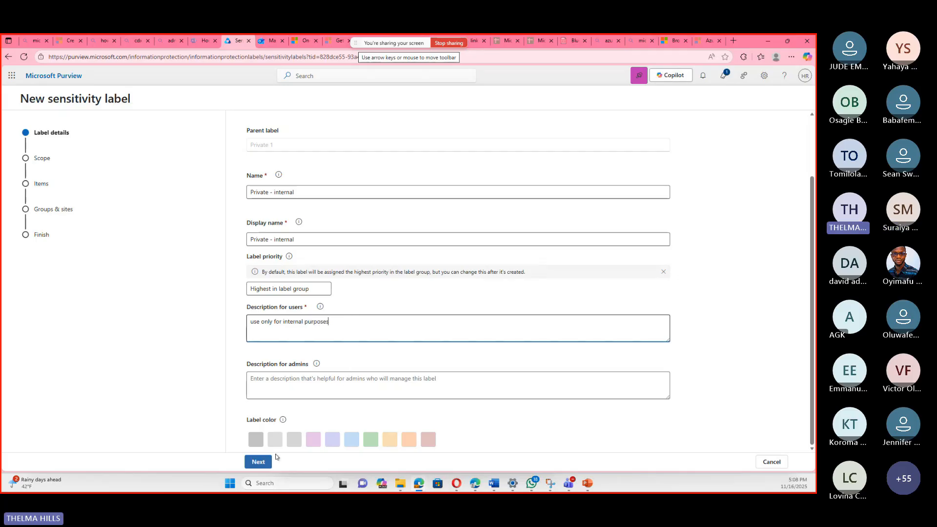
left_click(720, 392)
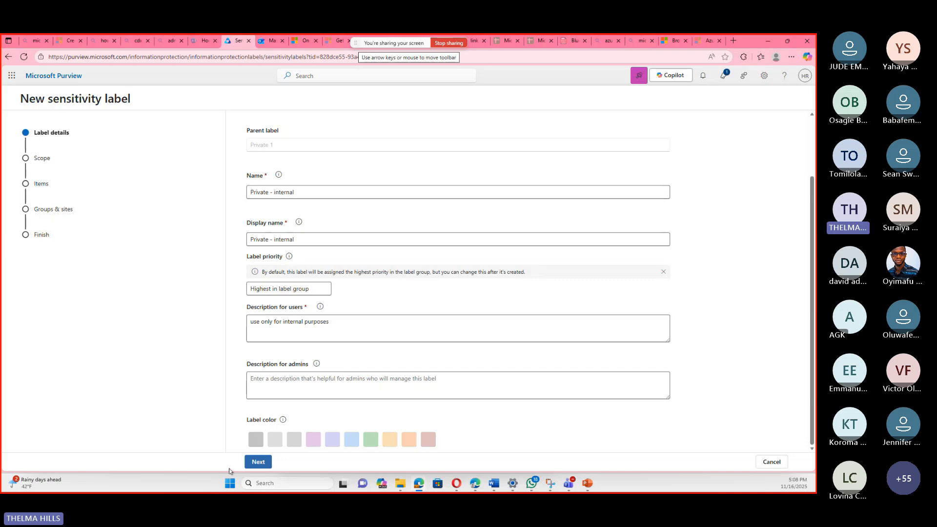
left_click(264, 463)
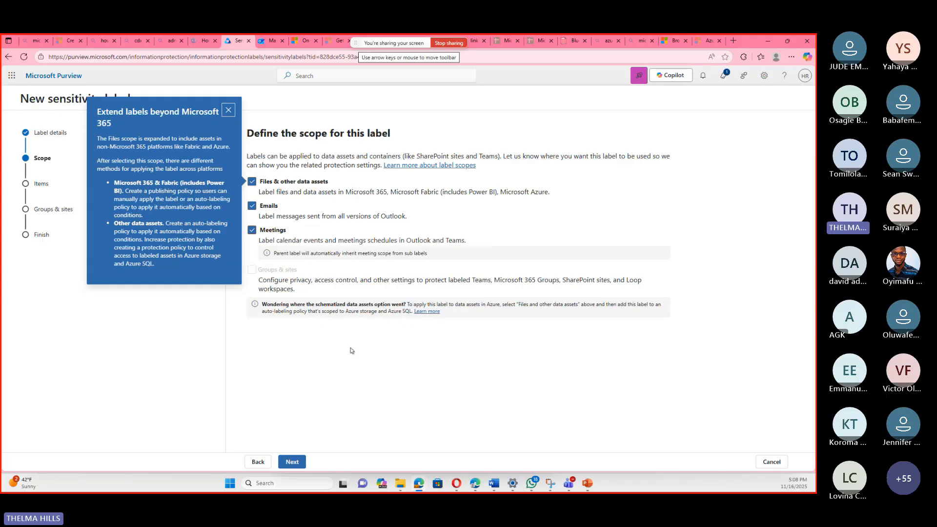
Scope the sublabel to Files & other data assets and Emails, excluding Meetings, and proceed to the protection settings.
left_click(228, 110)
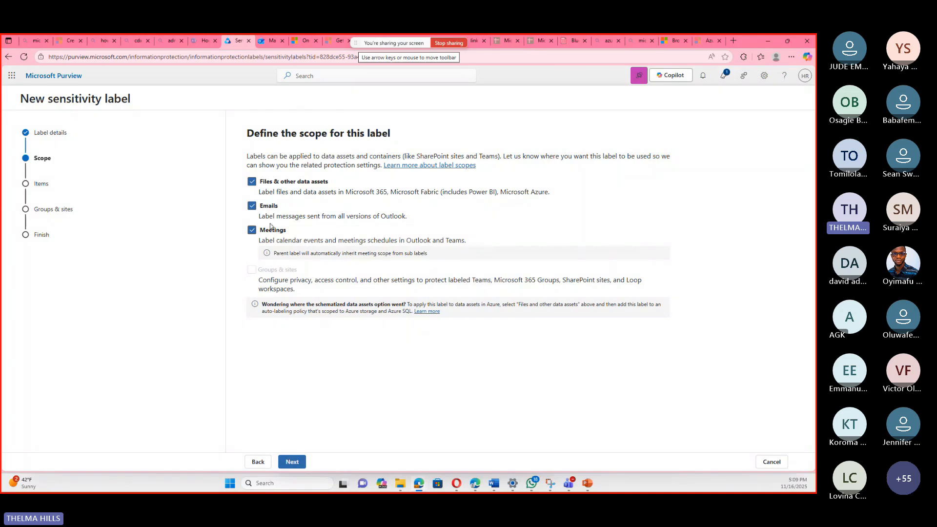
left_click(252, 206)
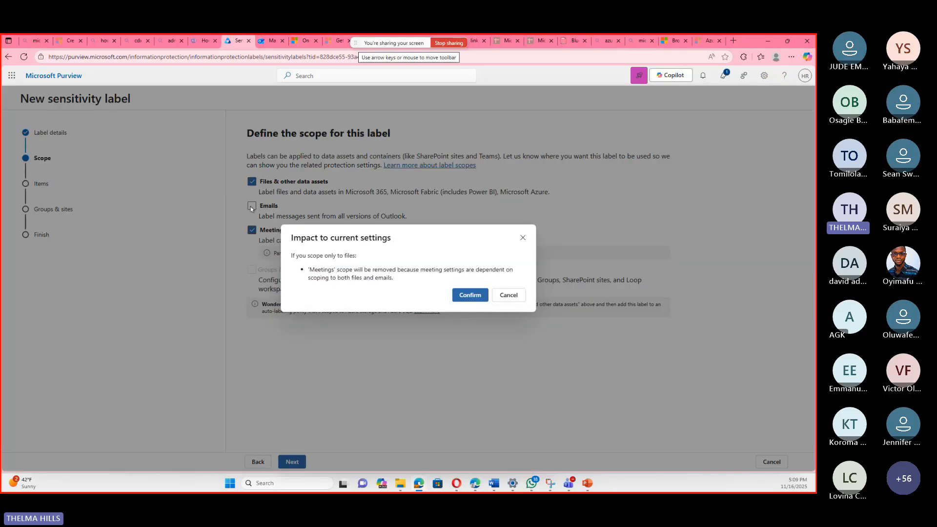
left_click(464, 295)
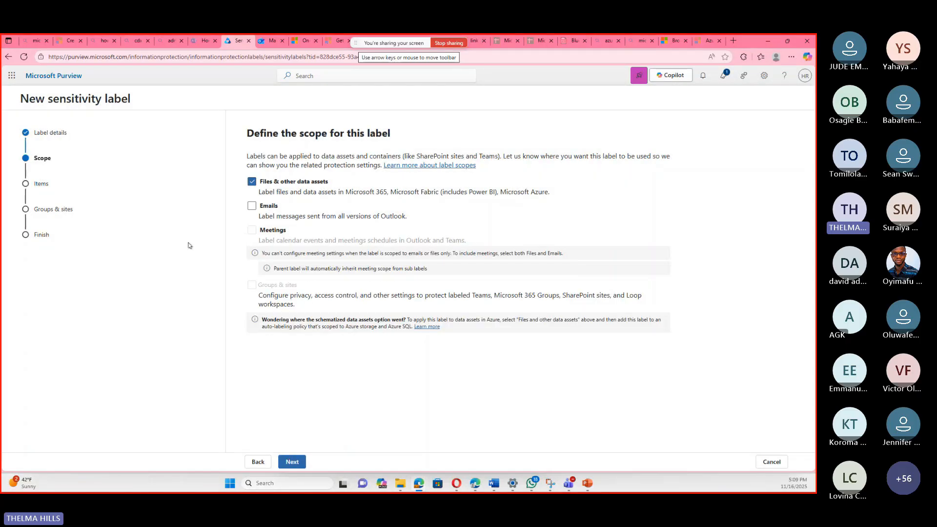
left_click(252, 207)
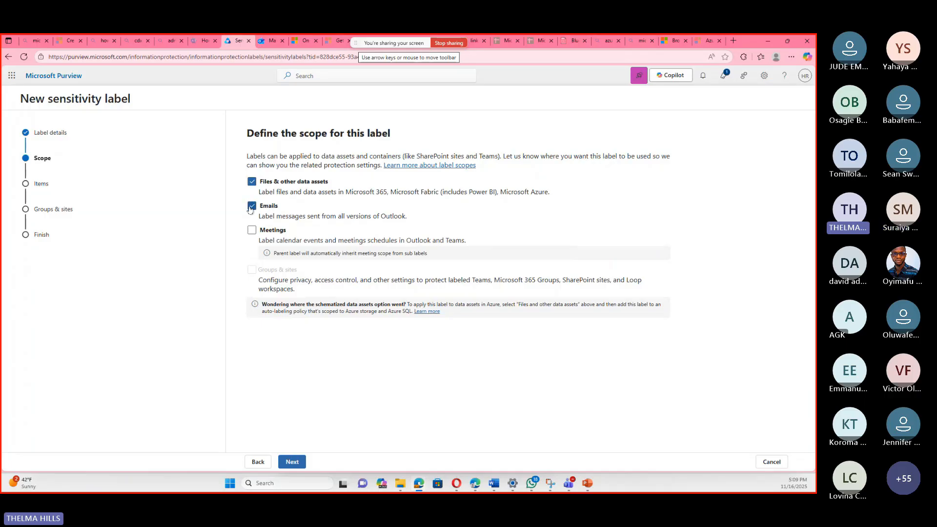
left_click(292, 461)
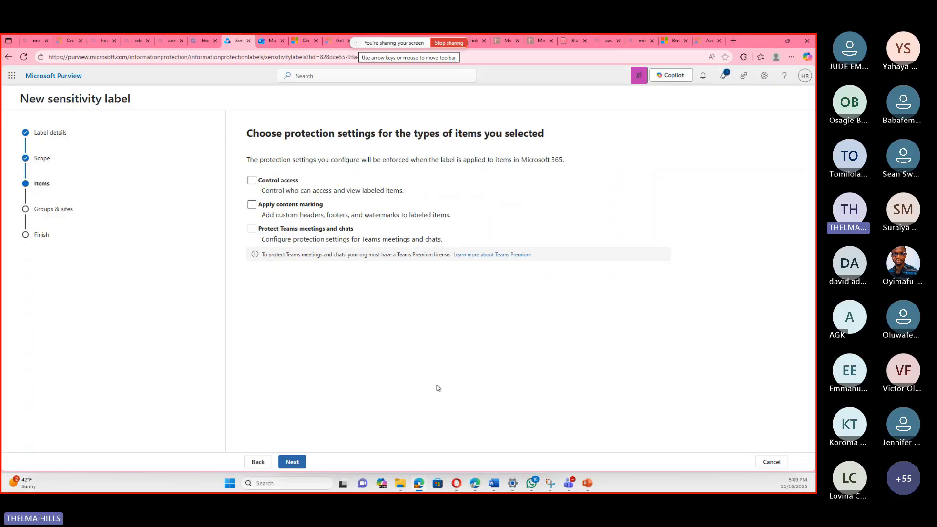
Choose Apply content marking as the sublabel's protection, turn content marking on, and enable a footer.
left_click(252, 205)
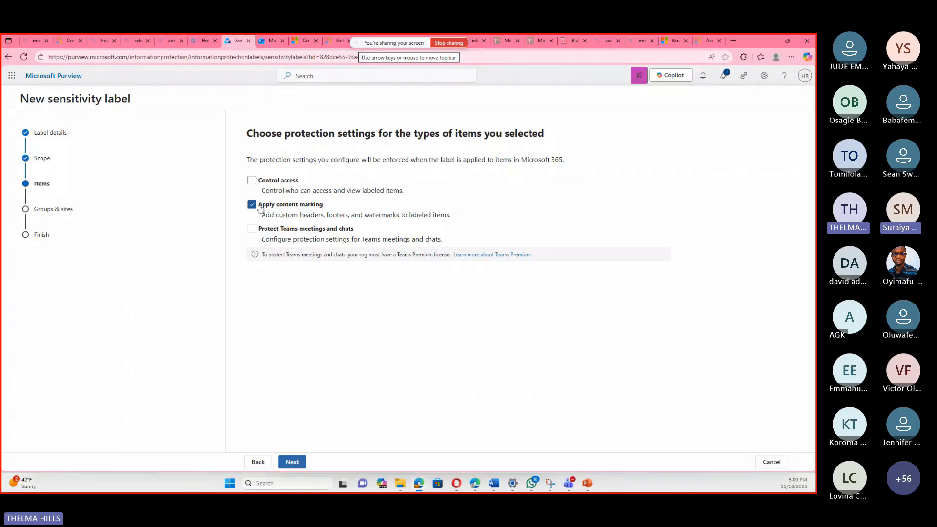
left_click(292, 461)
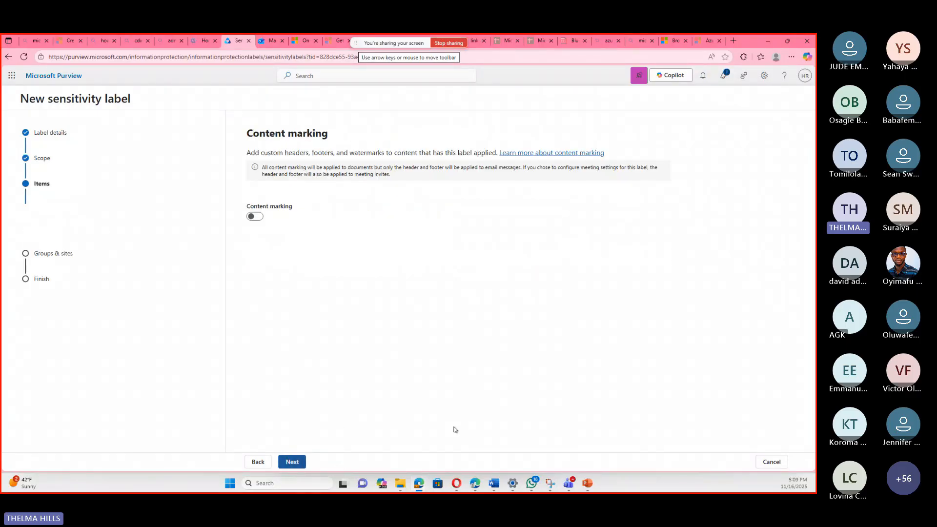
left_click(256, 217)
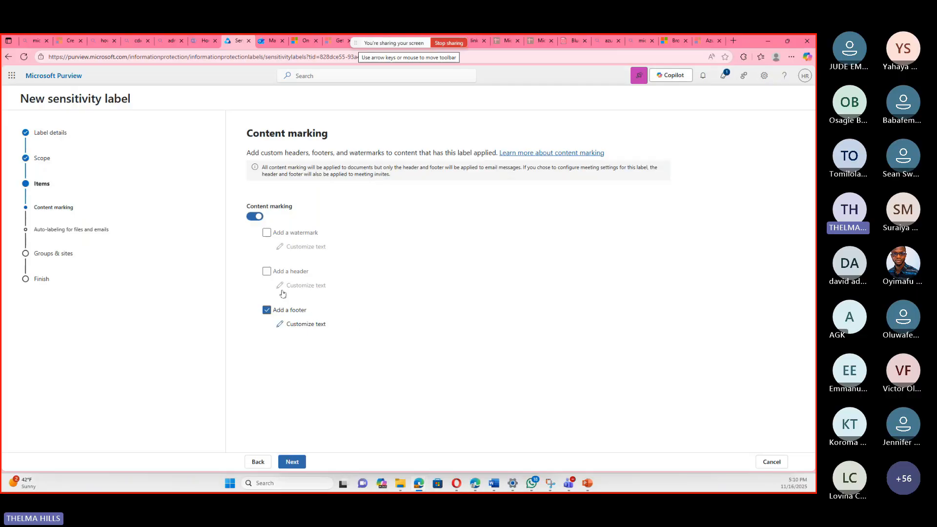
Switch the sublabel's content marking from a footer to a header and open the header's text customization.
left_click(267, 271)
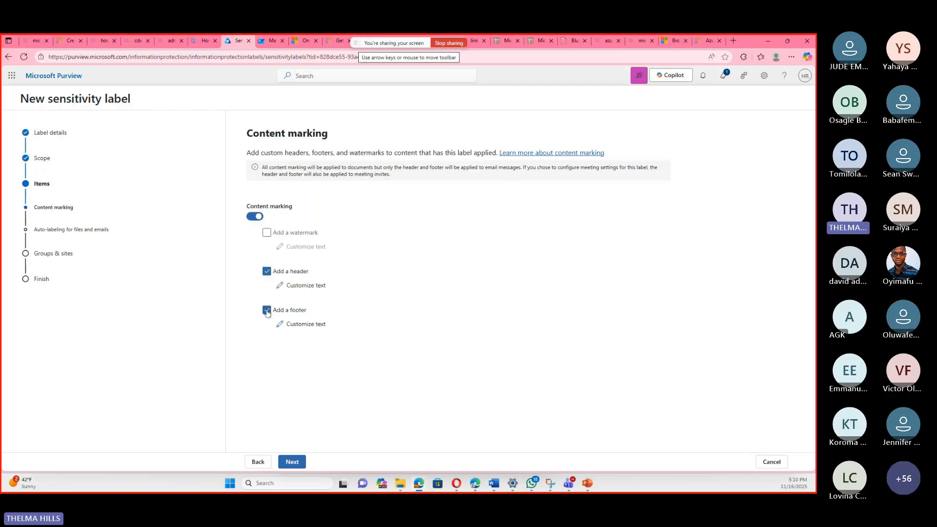
left_click(267, 310)
left_click(307, 286)
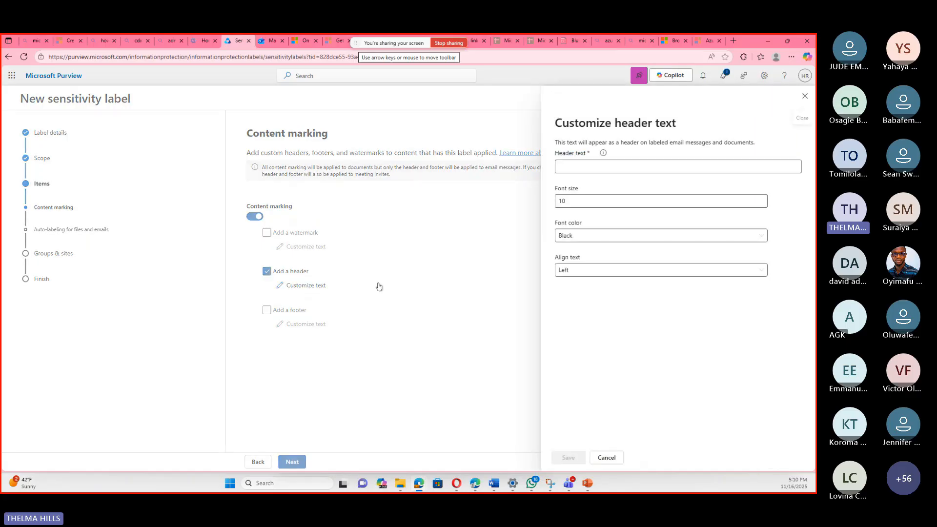
Set the header text to "Private Internal", align it to Center, and save the header customization.
left_click(604, 168)
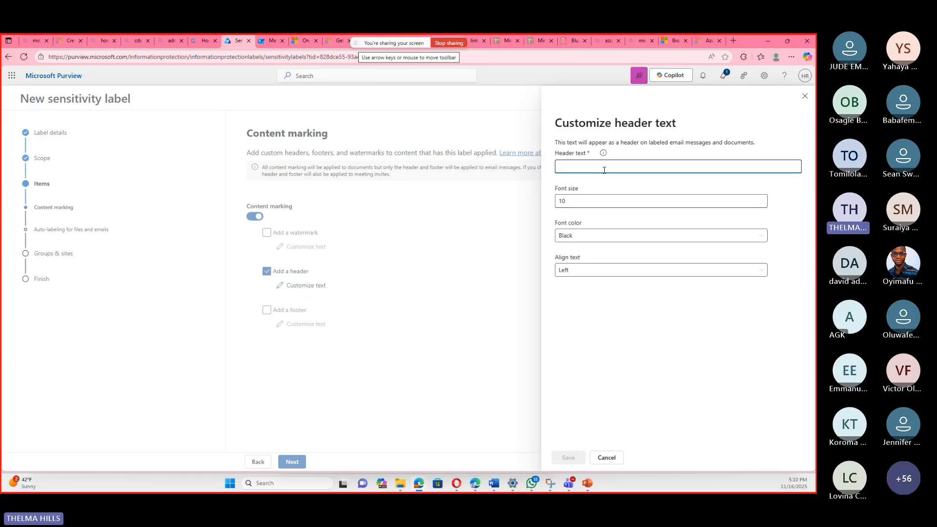
type("Pri")
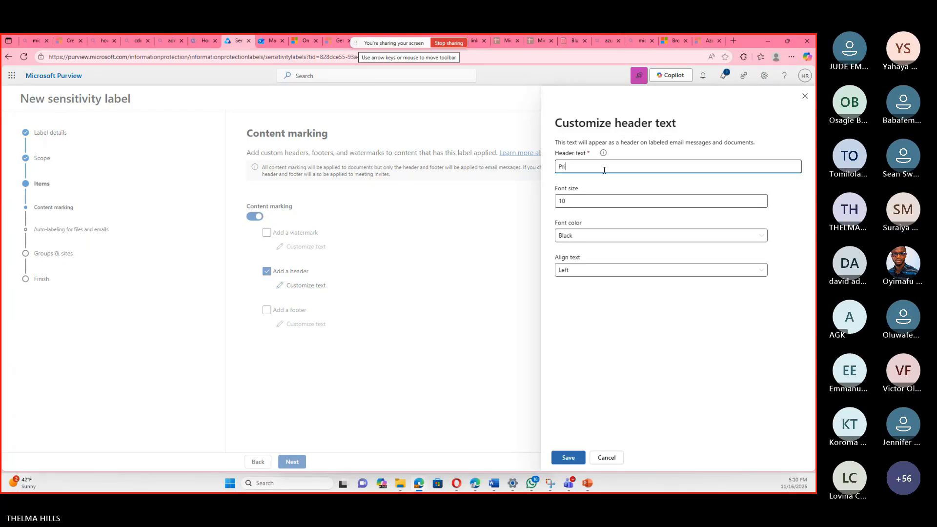
type("vate")
type(" - ")
type("i")
key("BackSpace")
type("Internal")
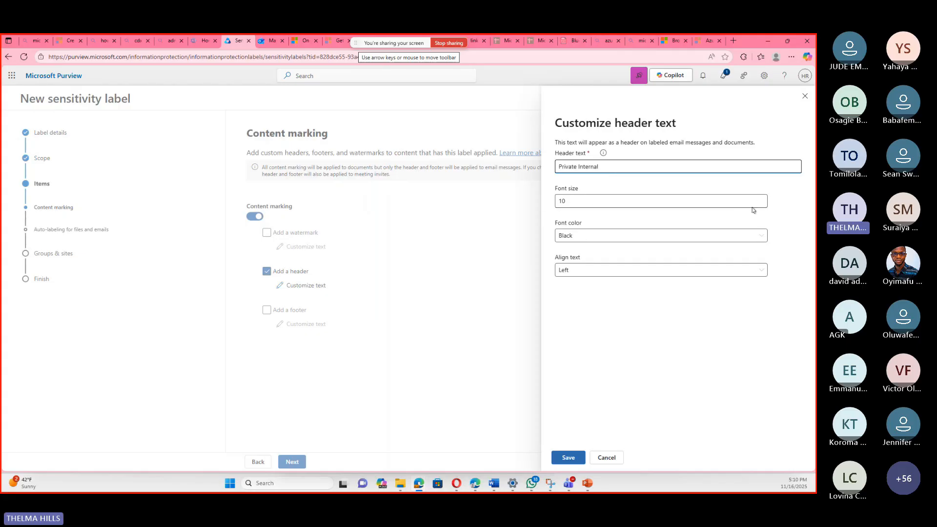
left_click(584, 274)
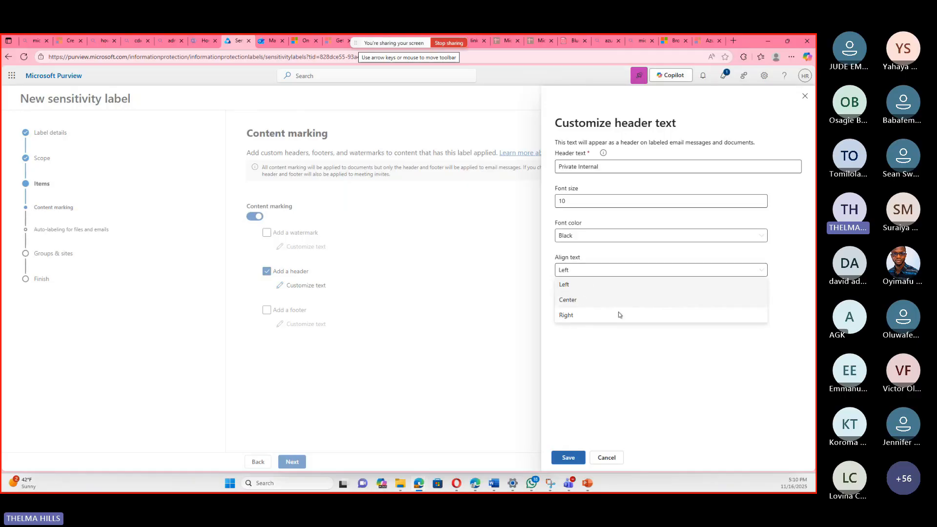
left_click(580, 299)
left_click(563, 457)
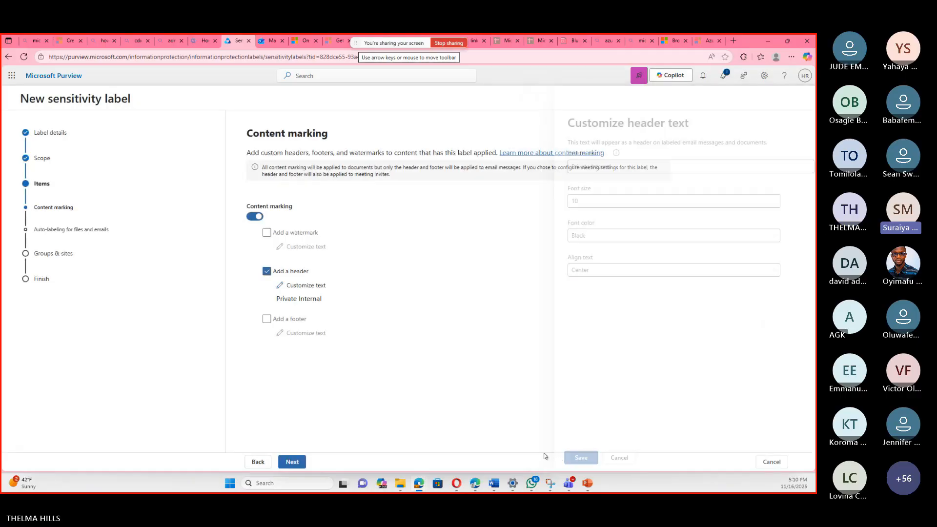
Leave auto-labeling and the groups and sites settings unchanged, create the Private - internal sublabel, and return to the sensitivity labels list.
left_click(299, 460)
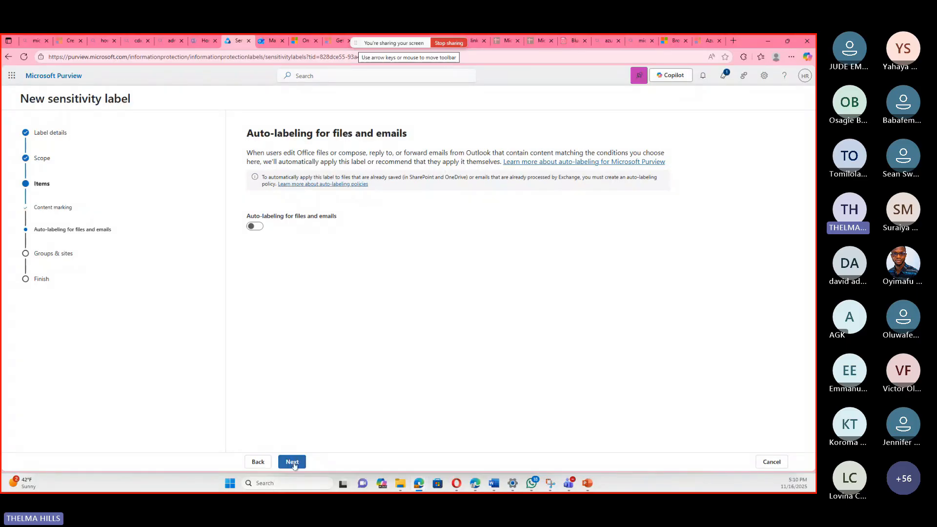
left_click(293, 463)
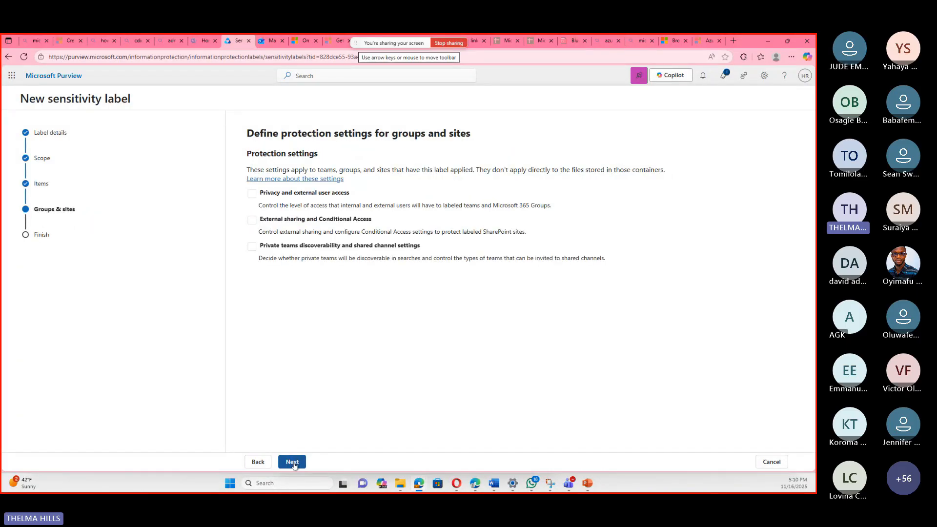
left_click(293, 462)
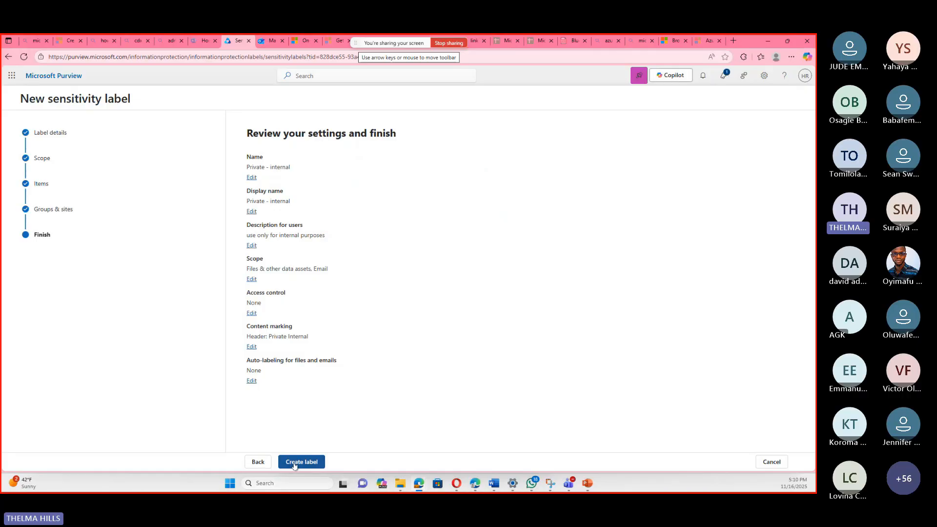
left_click(294, 463)
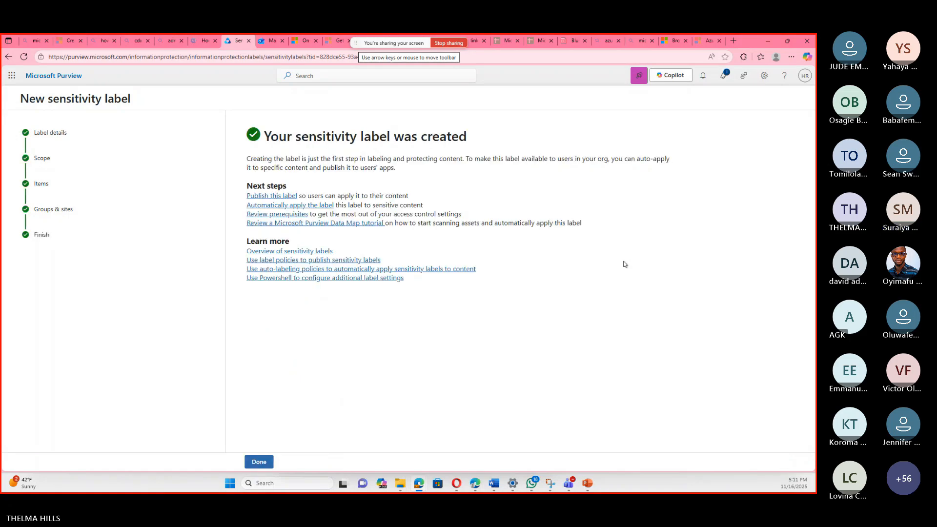
left_click(260, 462)
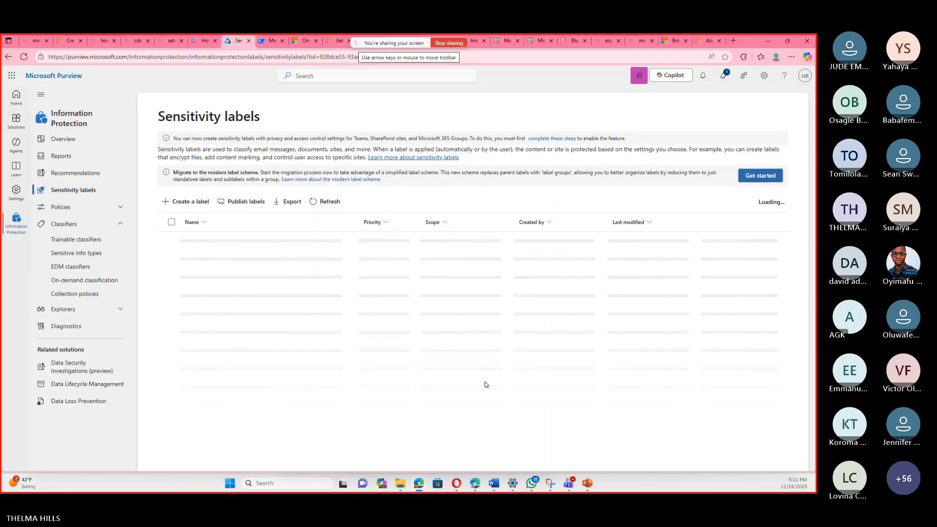
Expand the Private 1 label in the sensitivity labels list and start creating another sublabel under it.
scroll(483, 383, "down", 2)
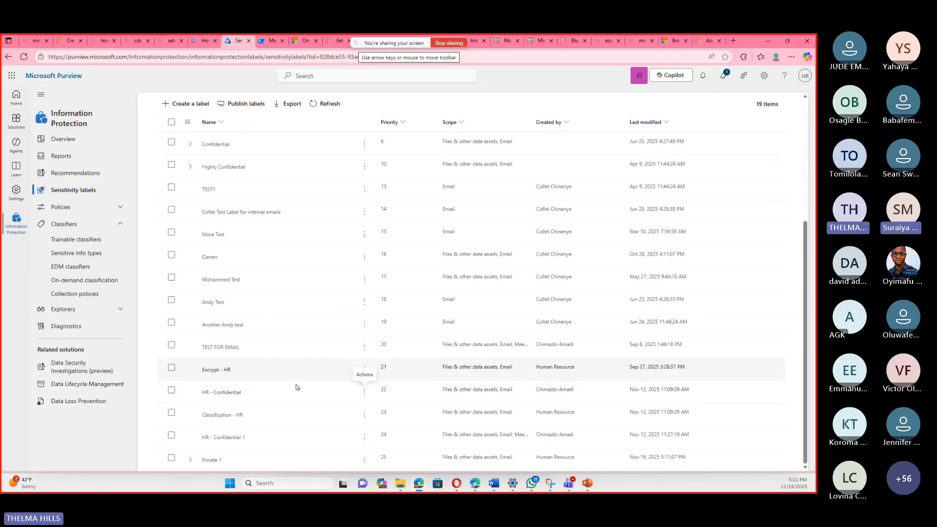
left_click(190, 462)
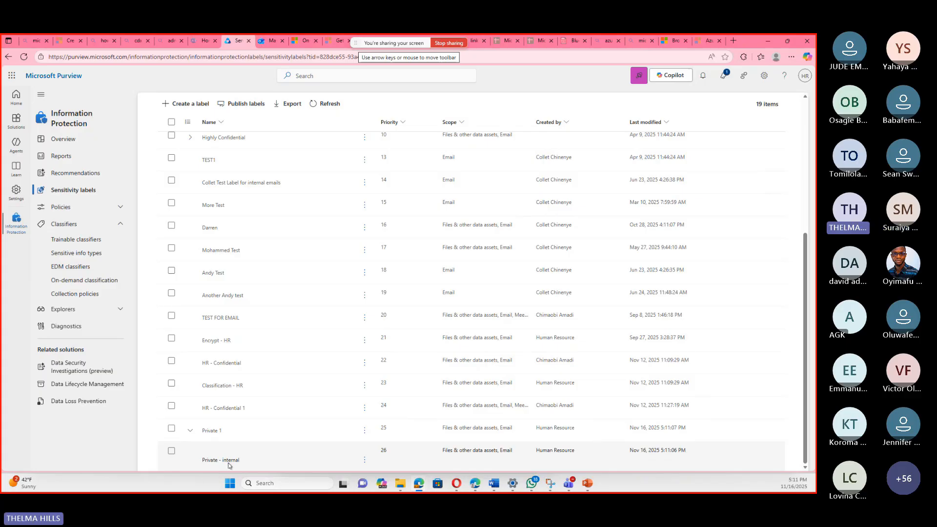
left_click(364, 432)
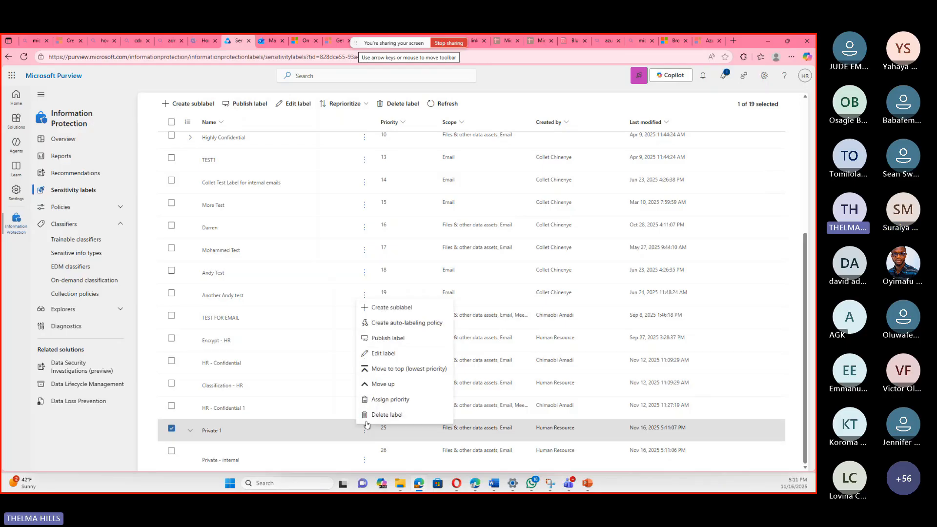
left_click(390, 310)
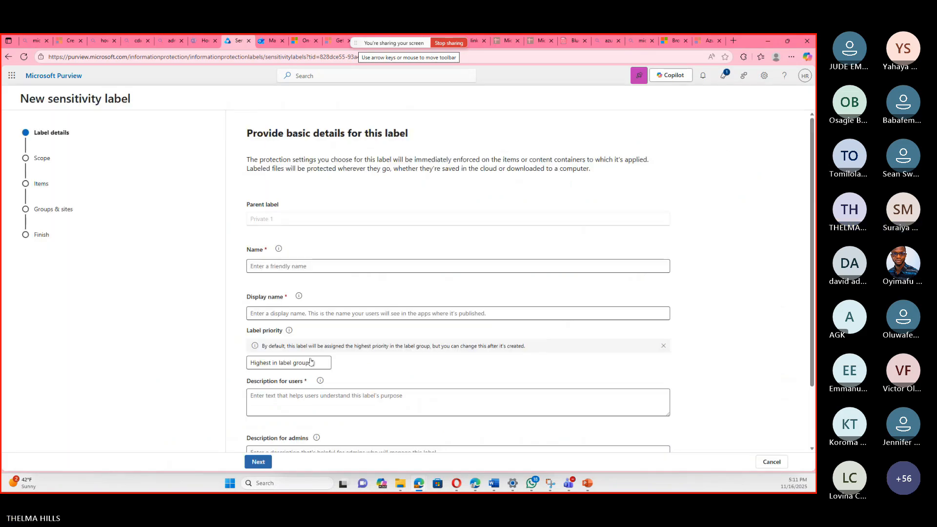
Name the new sublabel "Private - external".
left_click(333, 267)
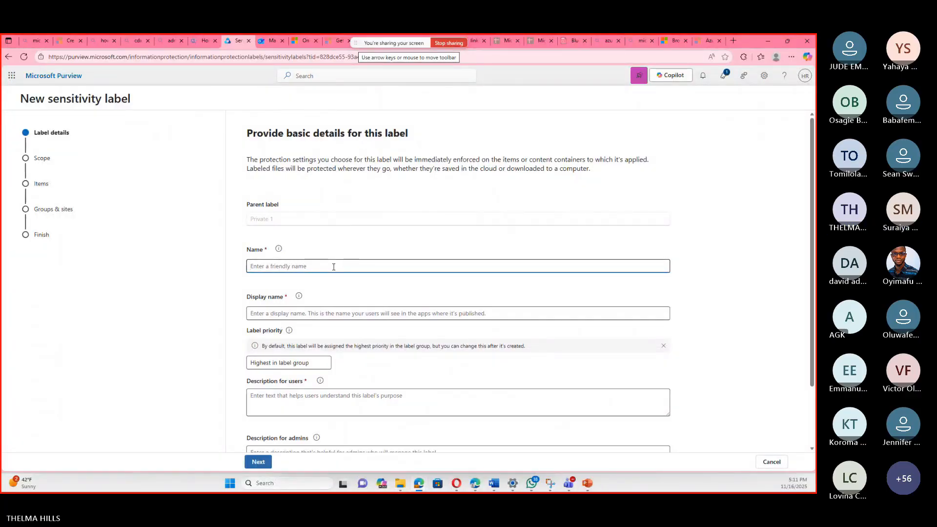
type("I")
key("BackSpace")
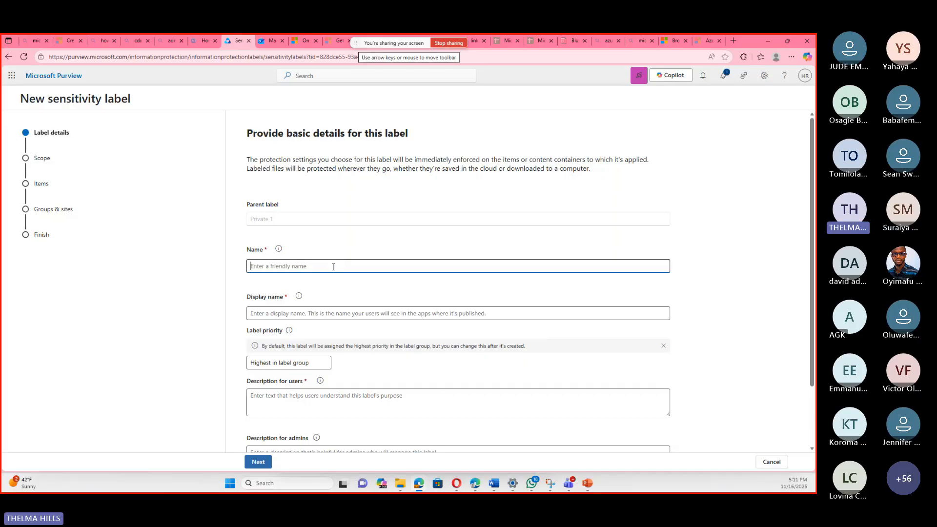
type("Pri")
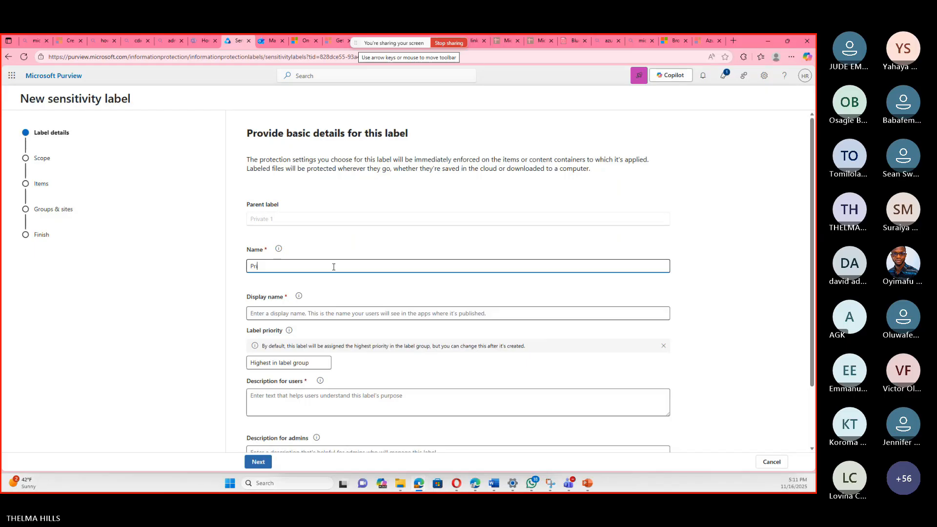
type("vate - external")
Set the new sublabel's display name to "Private external".
left_click(374, 312)
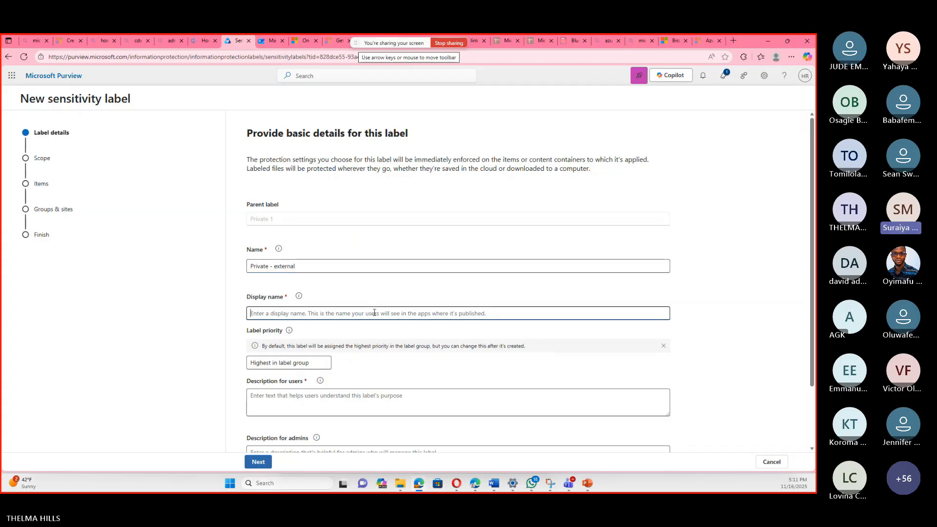
type("P")
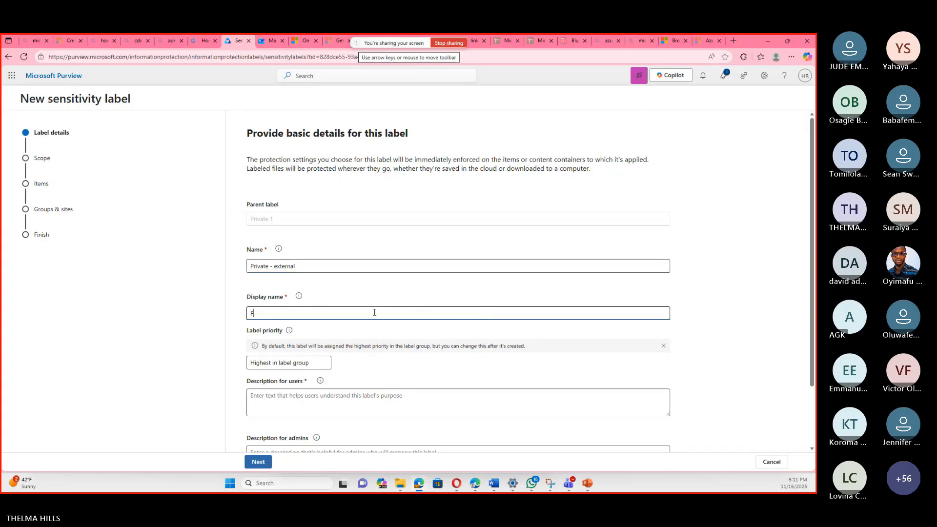
type("rivate external")
Enter "for external purposes" as the description for users and proceed to the sublabel's scope settings.
left_click(388, 399)
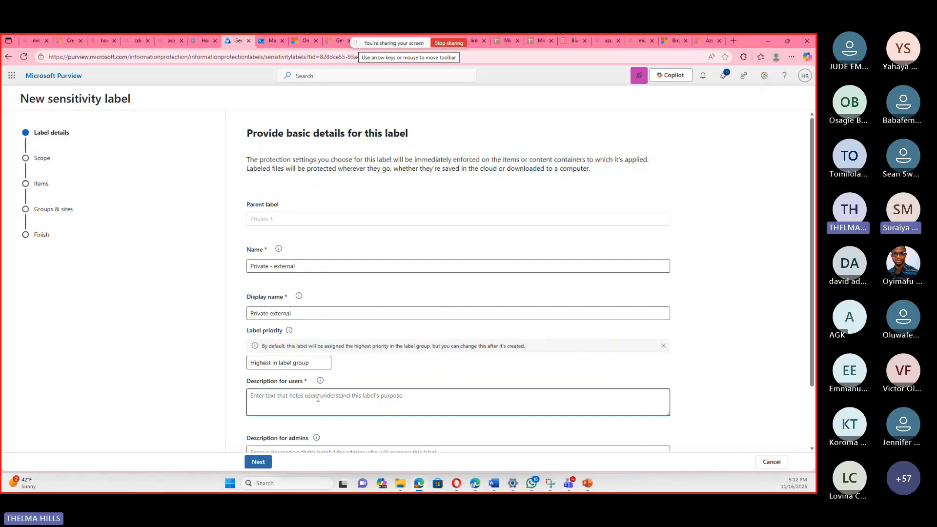
type("I")
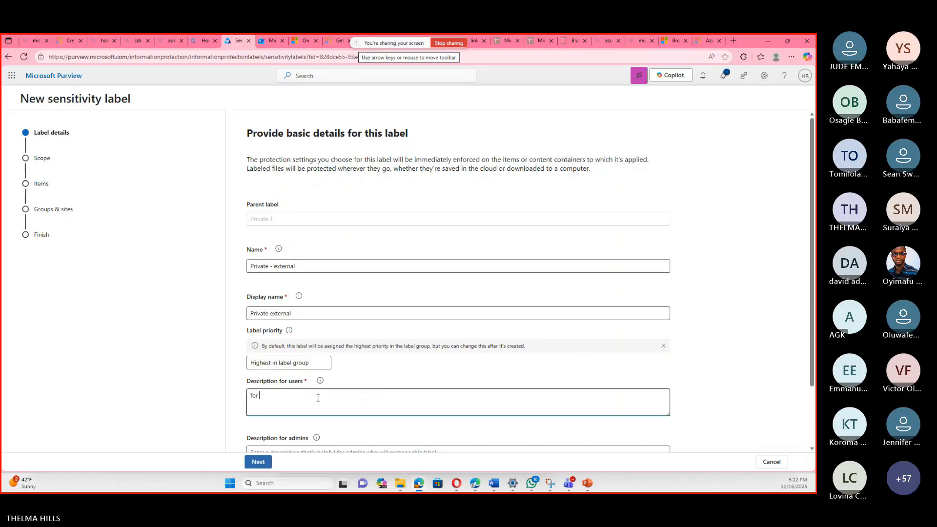
type("or ec")
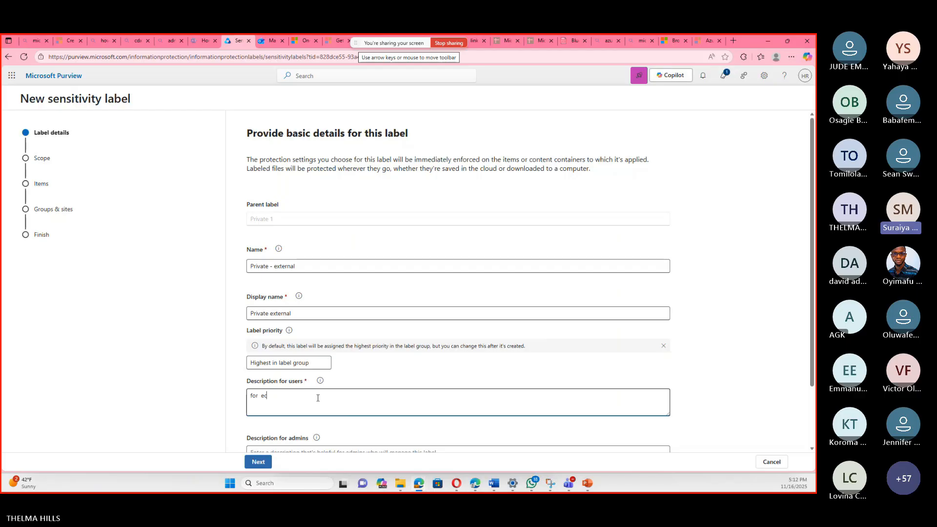
key("BackSpace")
type("xternal p")
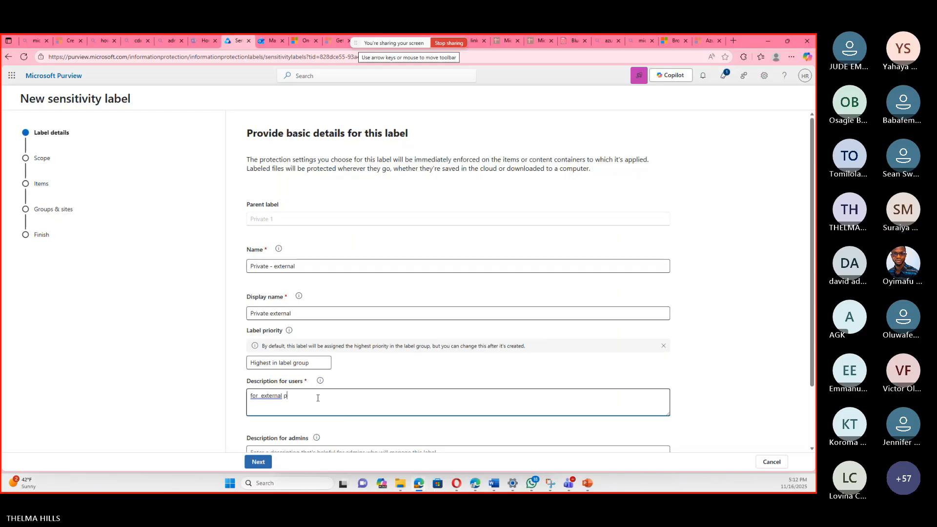
type("urposes")
left_click(275, 394)
left_click(275, 429)
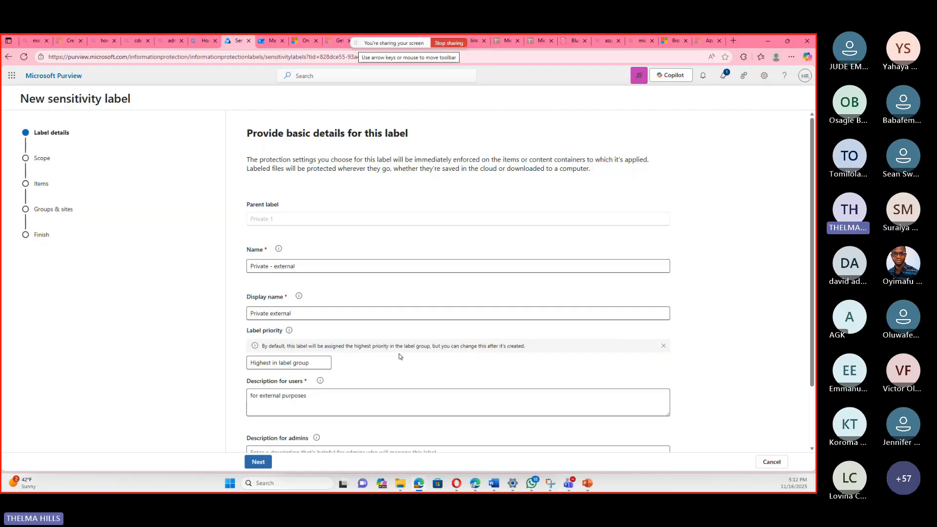
scroll(399, 356, "down", 2)
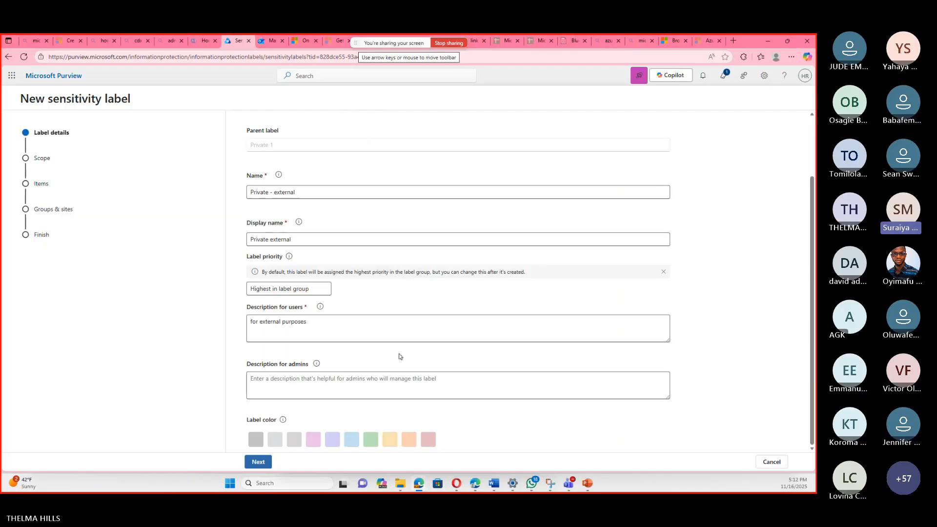
left_click(258, 462)
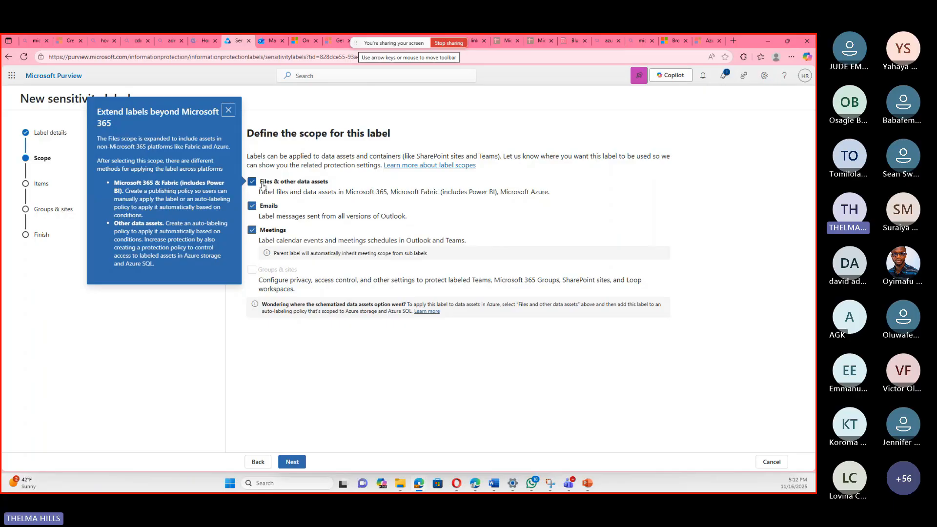
Scope the sublabel to Files & other data assets only, accept removing the Meetings scope, and proceed to the protection settings.
left_click(251, 207)
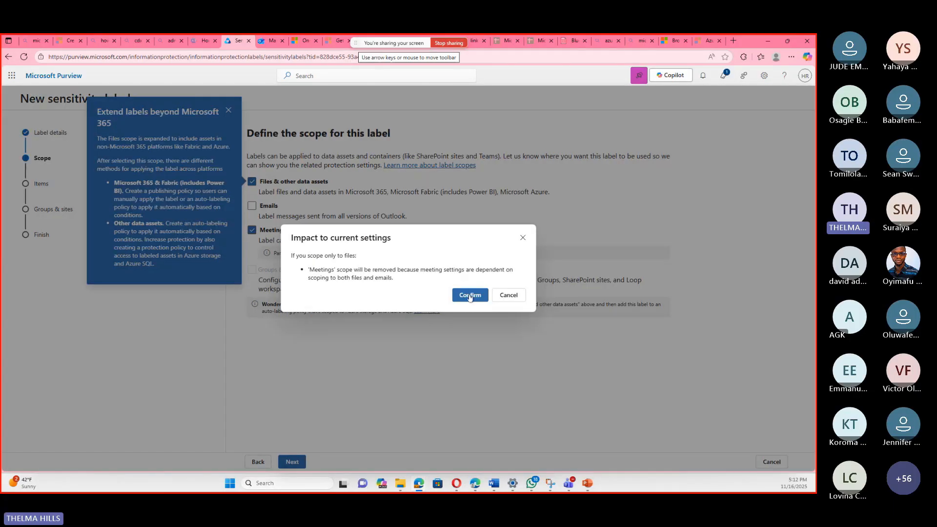
left_click(468, 294)
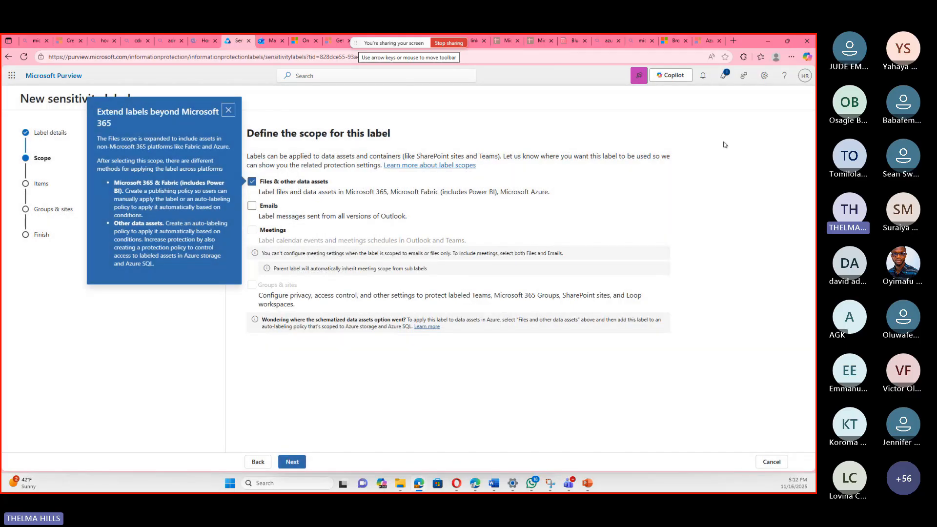
left_click(295, 462)
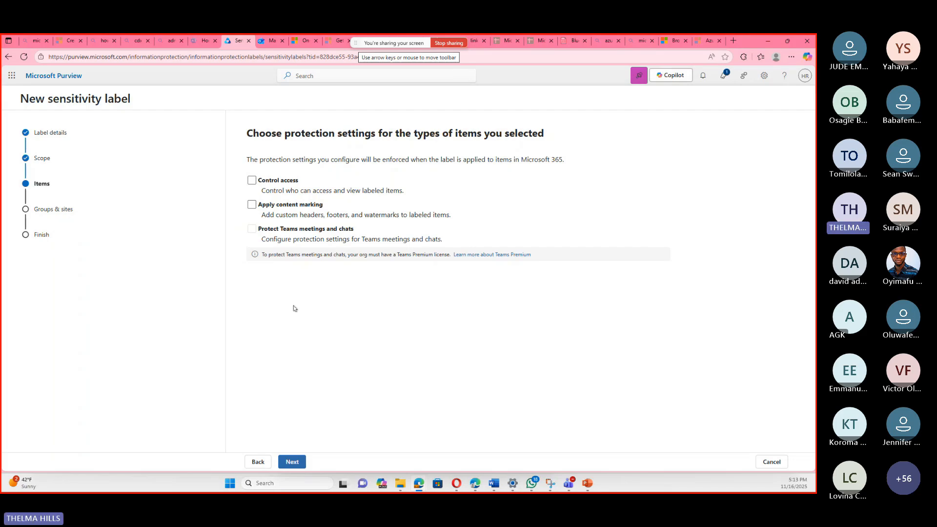
Choose Control access as the sublabel's protection and review the access control options, keeping Assign permissions now.
left_click(252, 182)
left_click(291, 463)
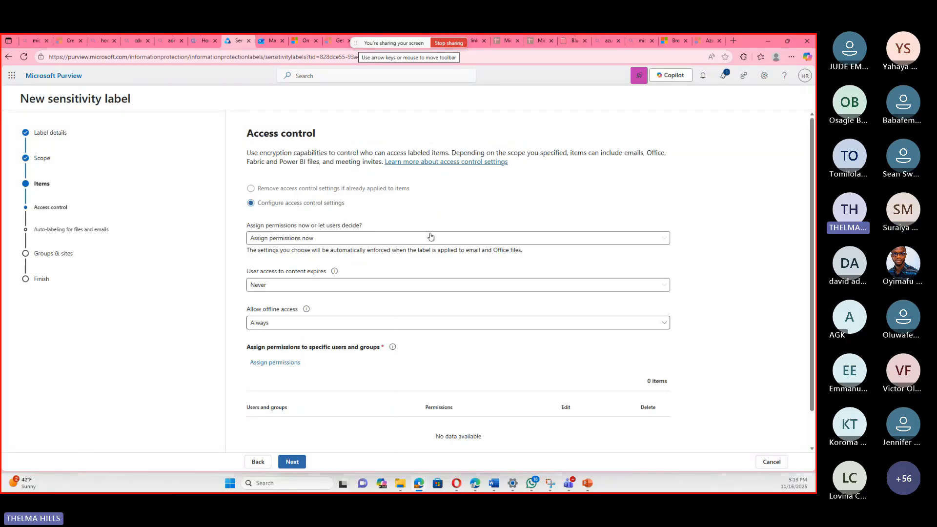
left_click(415, 239)
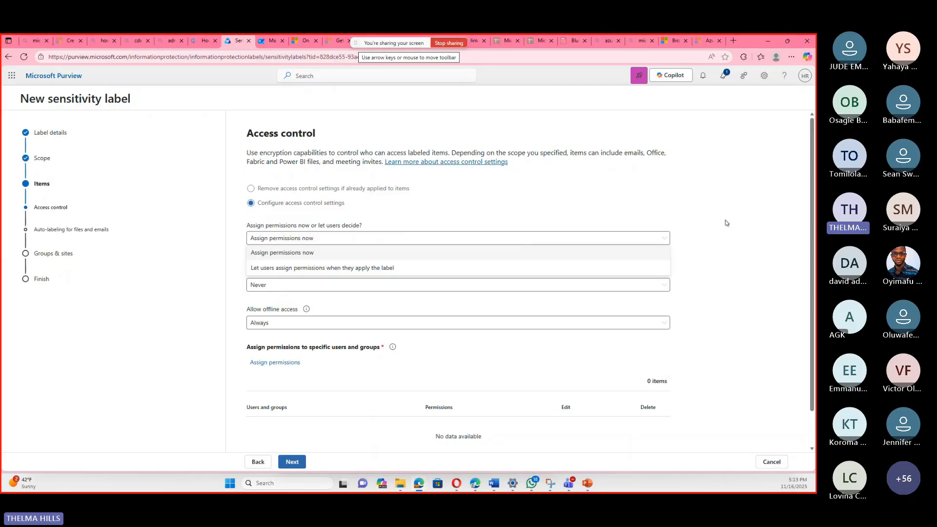
left_click(171, 276)
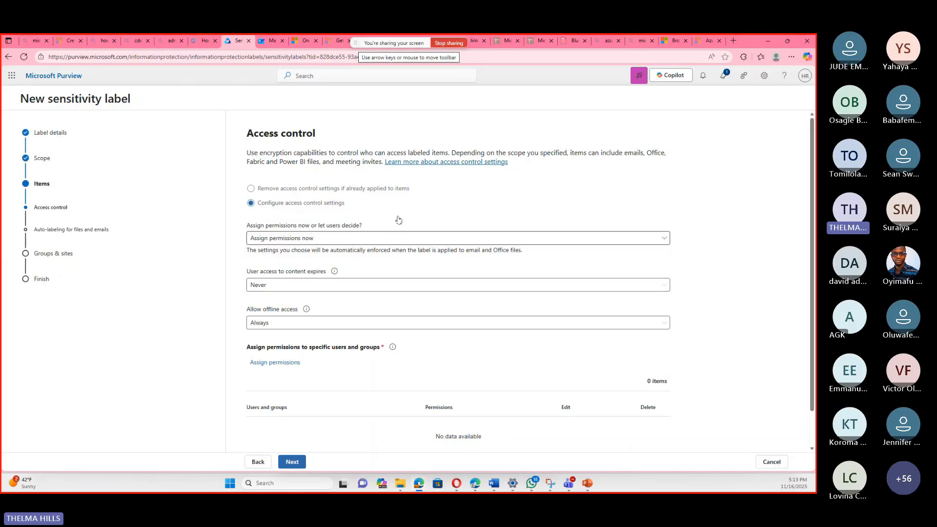
scroll(765, 200, "down", 1)
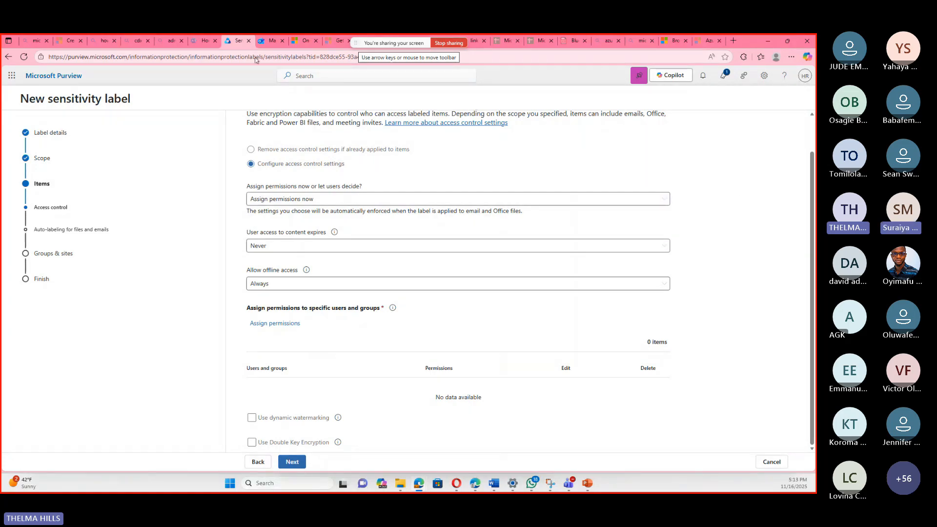
Examine the sensitivity labels available for the draft email in Outlook and return to the sublabel's access control settings in Purview.
left_click(271, 41)
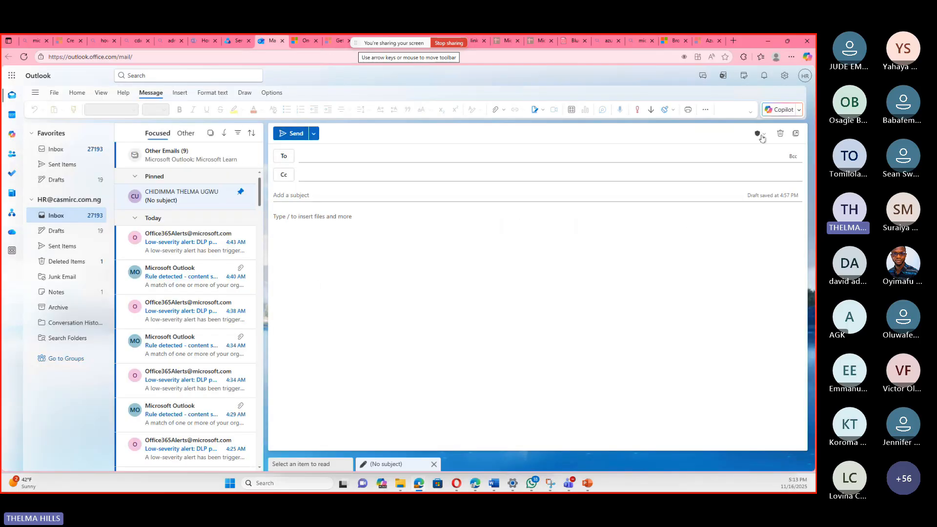
left_click(760, 134)
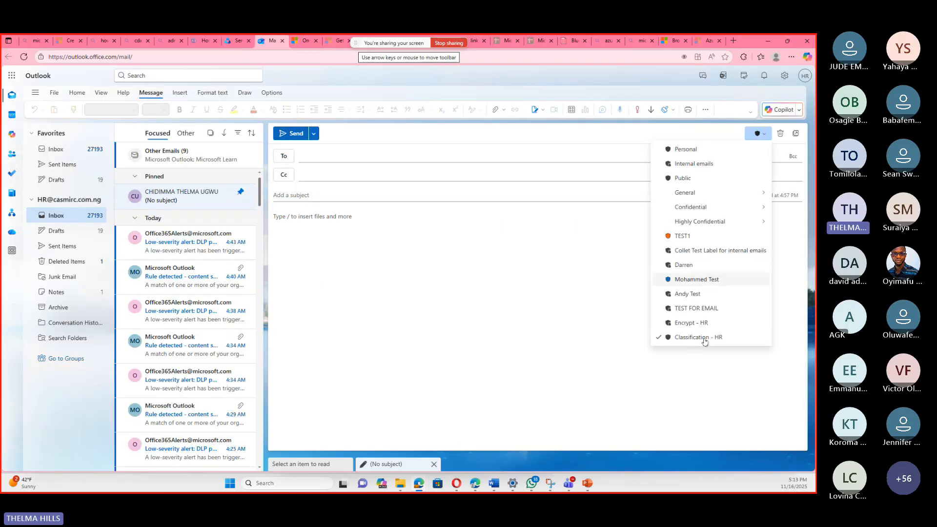
left_click(506, 308)
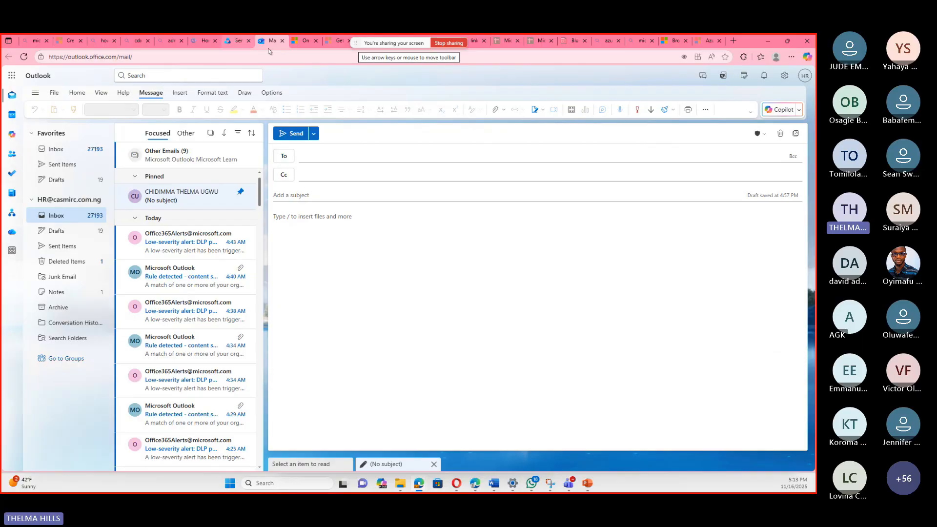
left_click(234, 41)
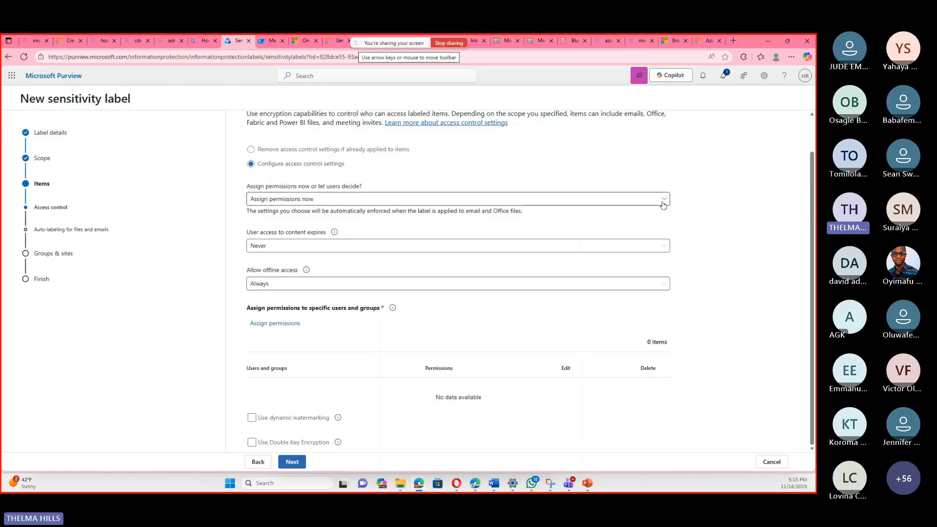
Let users assign permissions when they apply the label, and add Emails to the sublabel's scope before returning to its access control settings.
left_click(647, 200)
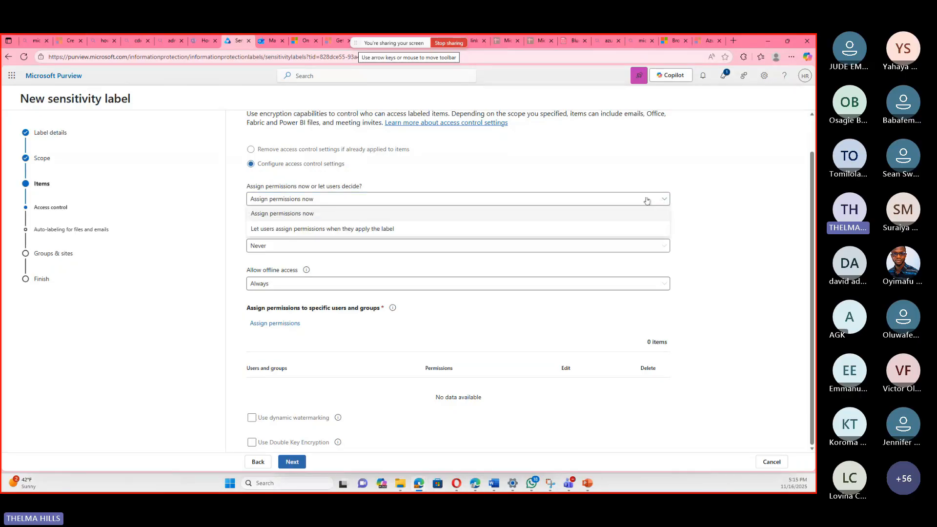
left_click(385, 229)
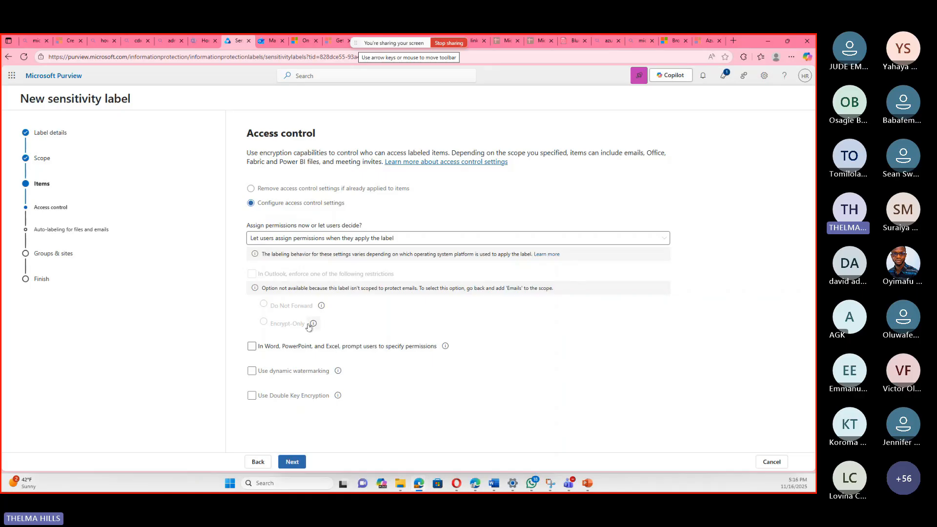
left_click(258, 464)
left_click(258, 463)
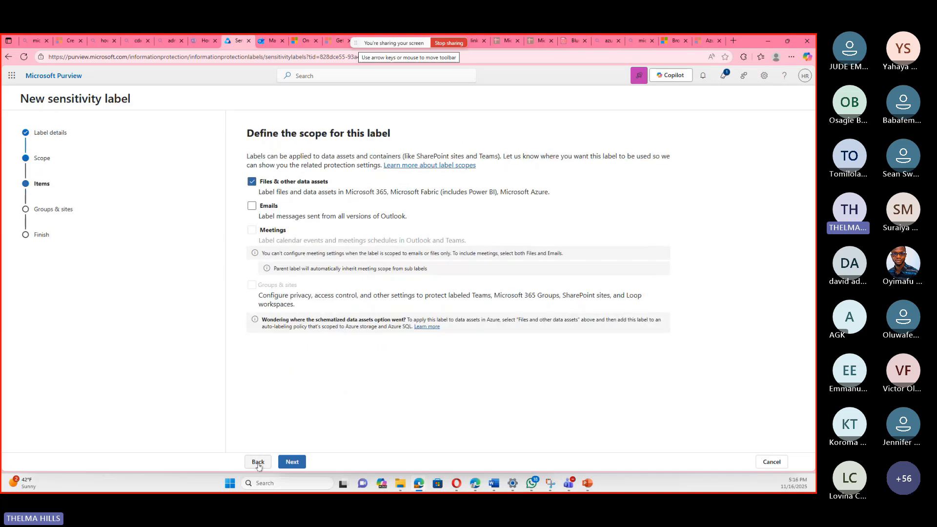
left_click(252, 206)
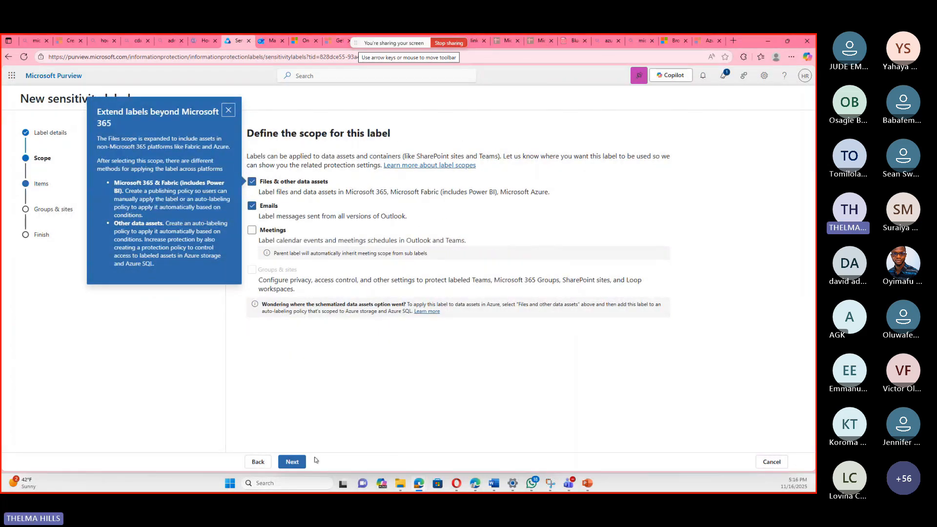
left_click(292, 463)
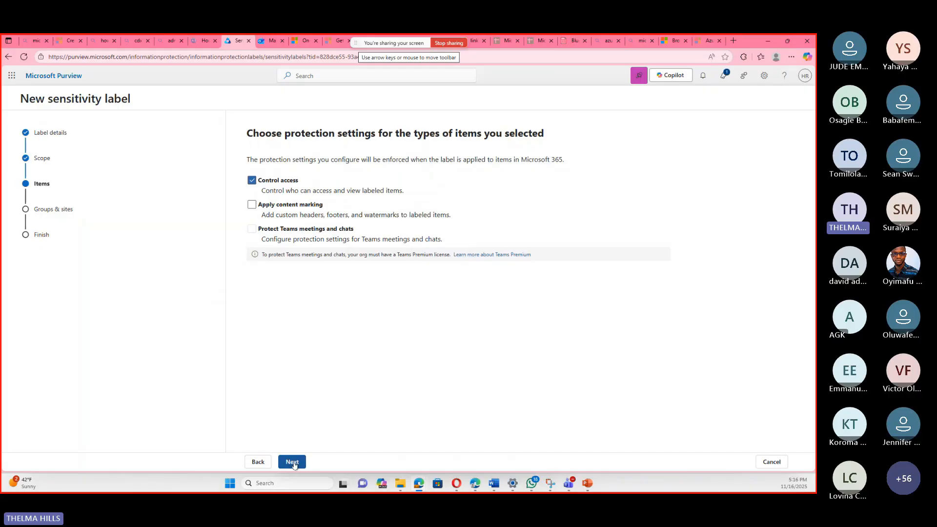
left_click(292, 462)
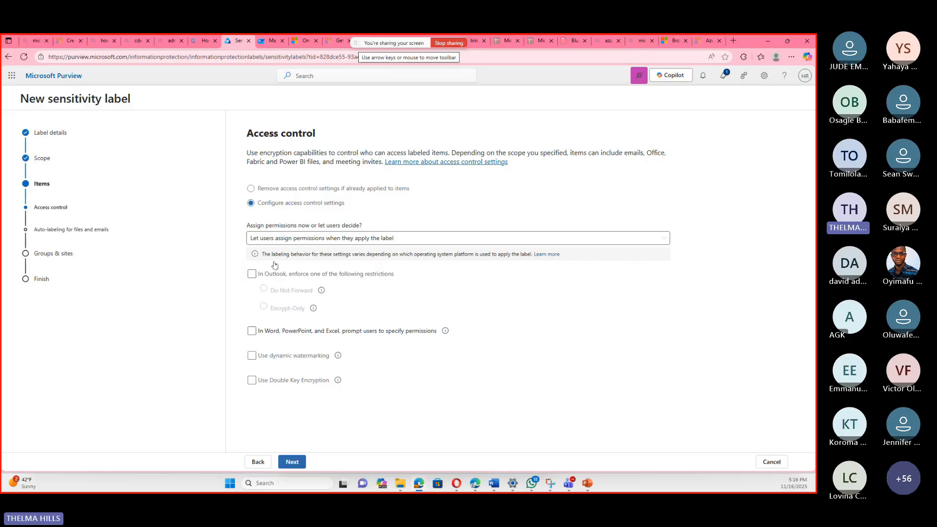
Enforce the Encrypt-Only restriction in Outlook, prompt users to specify permissions in Word, PowerPoint, and Excel, and proceed to auto-labeling.
left_click(252, 275)
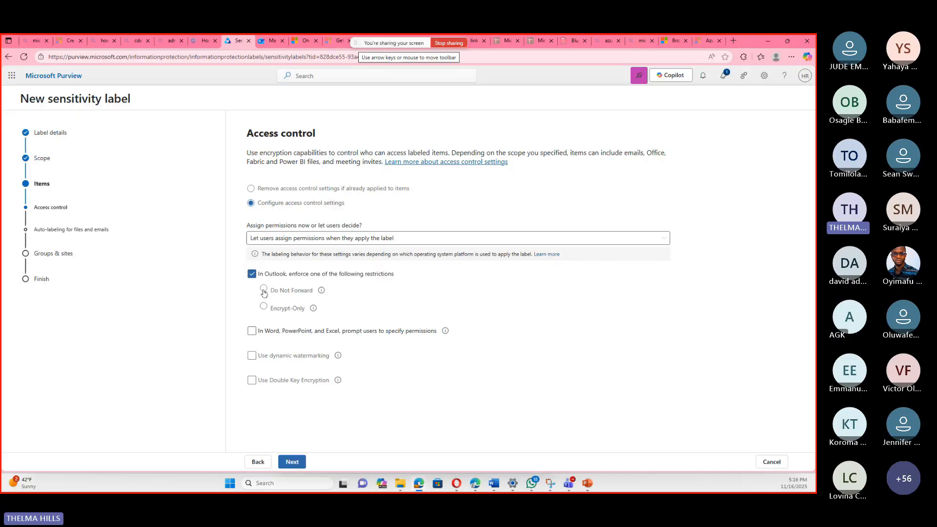
left_click(264, 290)
left_click(261, 307)
left_click(252, 332)
left_click(292, 462)
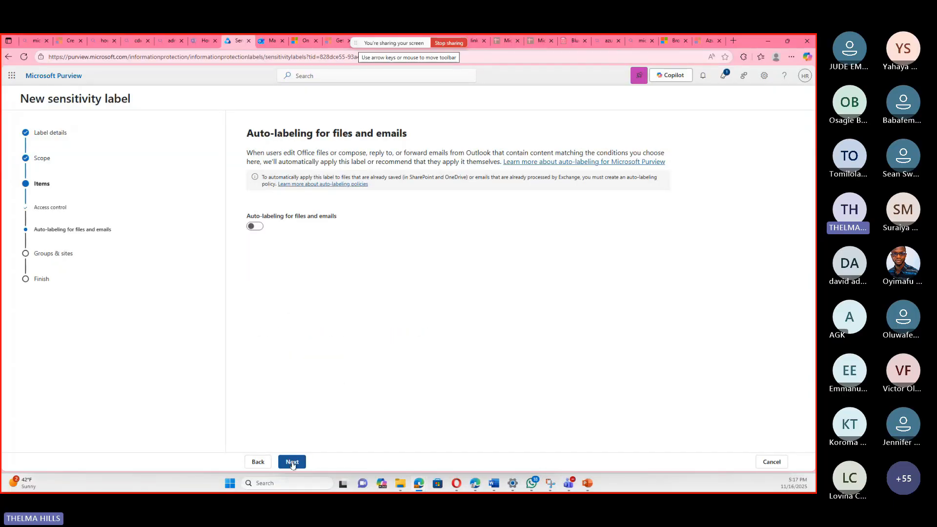
Create the sublabel with auto-labeling off and no groups and sites protection, and return to the sensitivity labels list.
left_click(292, 461)
left_click(292, 462)
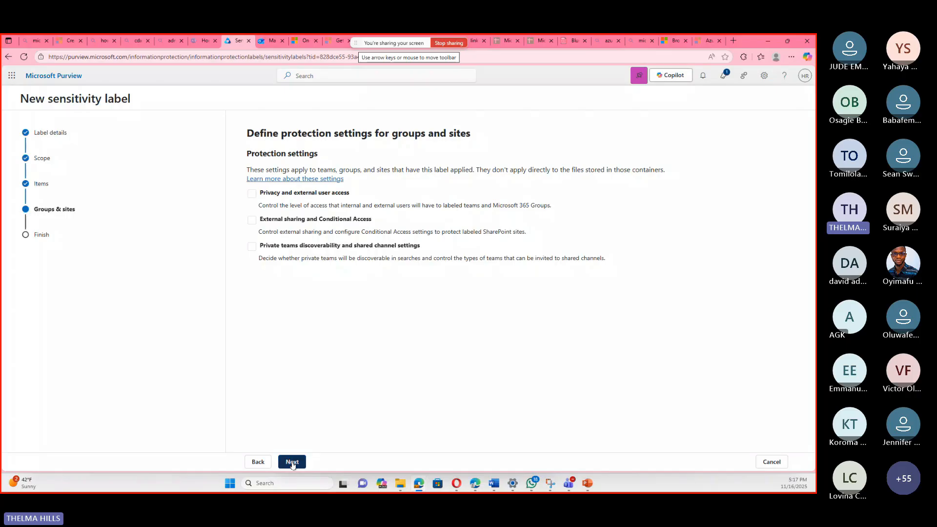
left_click(293, 463)
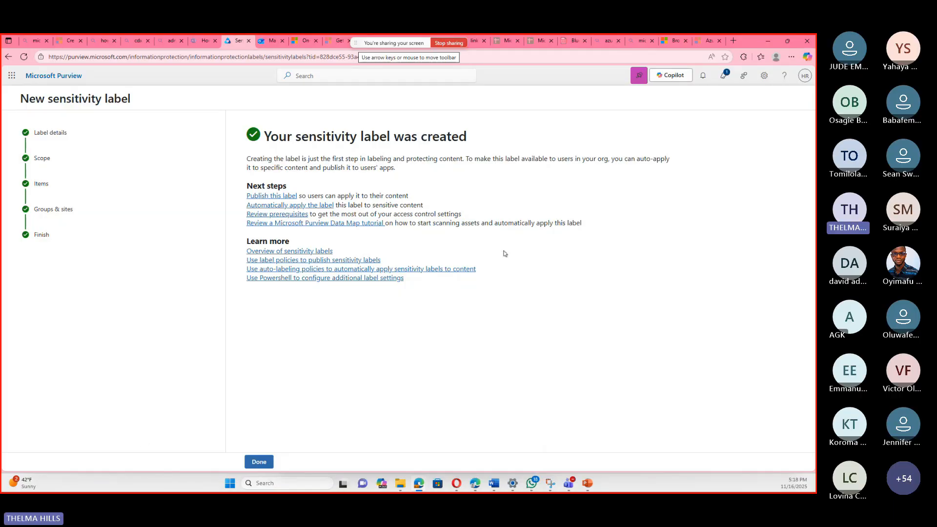
left_click(261, 460)
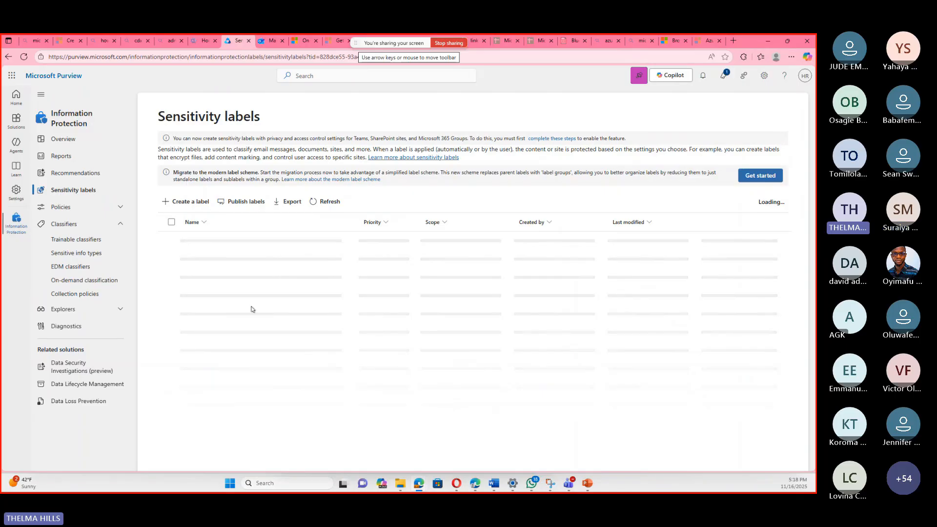
scroll(252, 309, "down", 2)
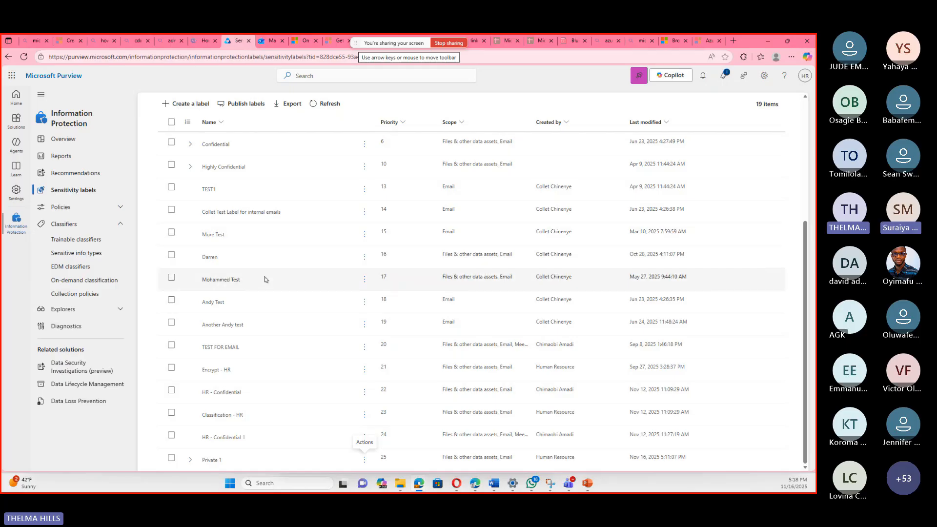
scroll(265, 279, "up", 5)
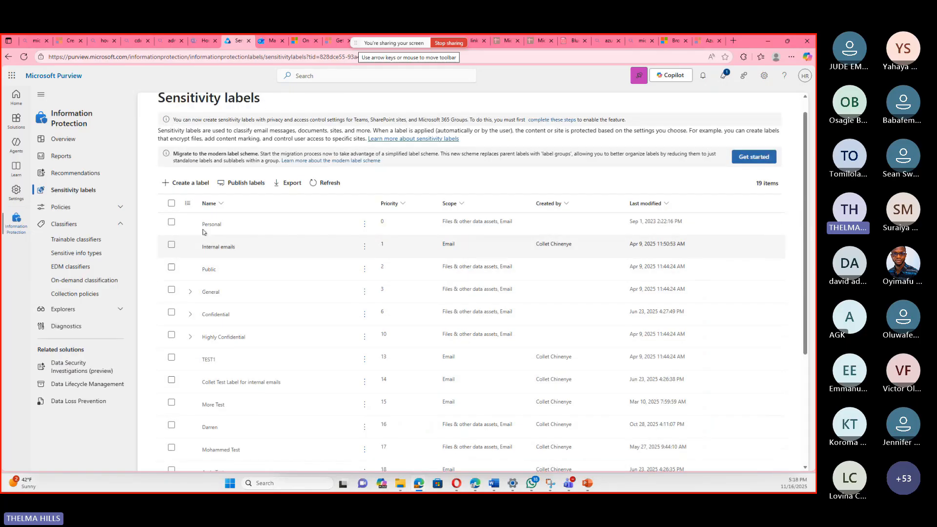
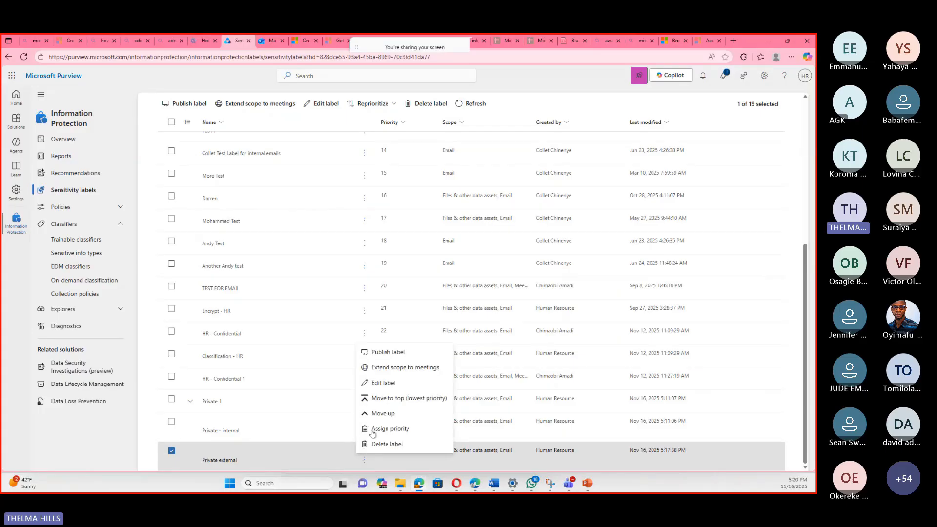
Open the Private external sublabel for editing and proceed through its details, scope and protection settings to access control.
left_click(379, 388)
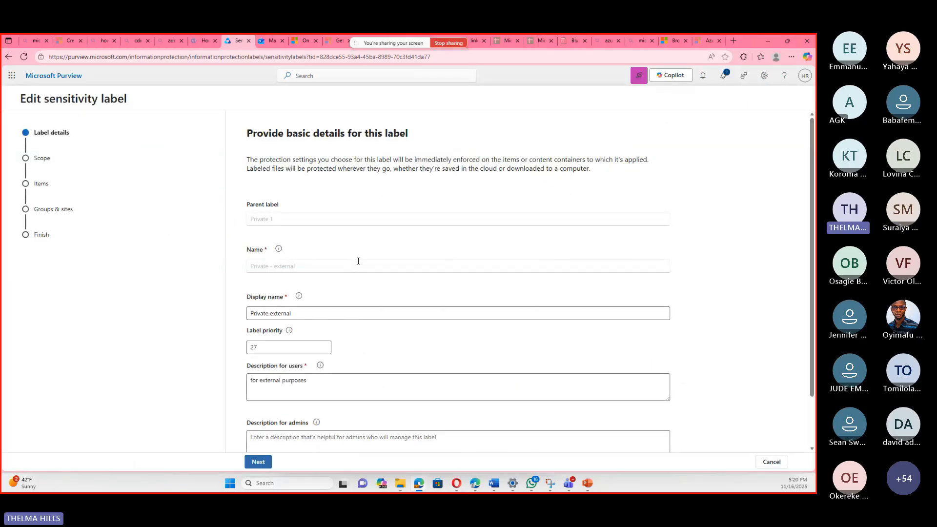
scroll(365, 277, "down", 2)
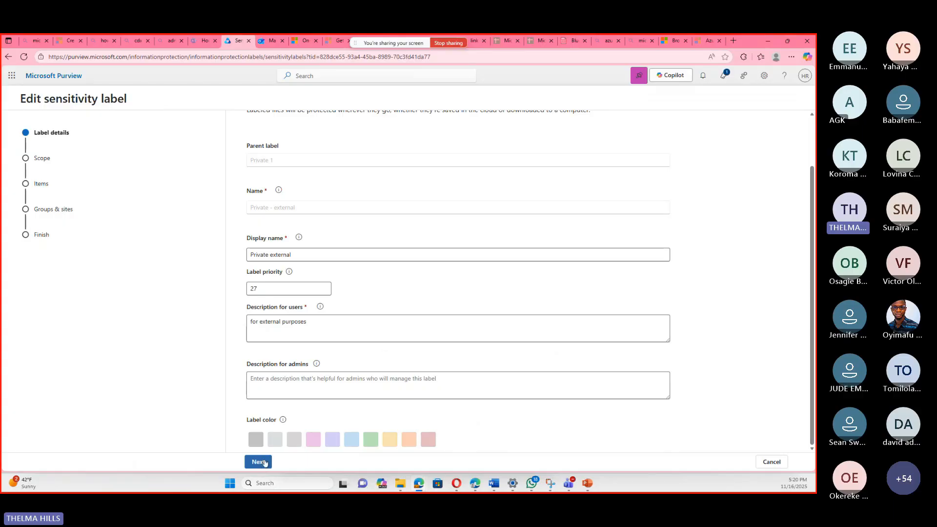
left_click(265, 462)
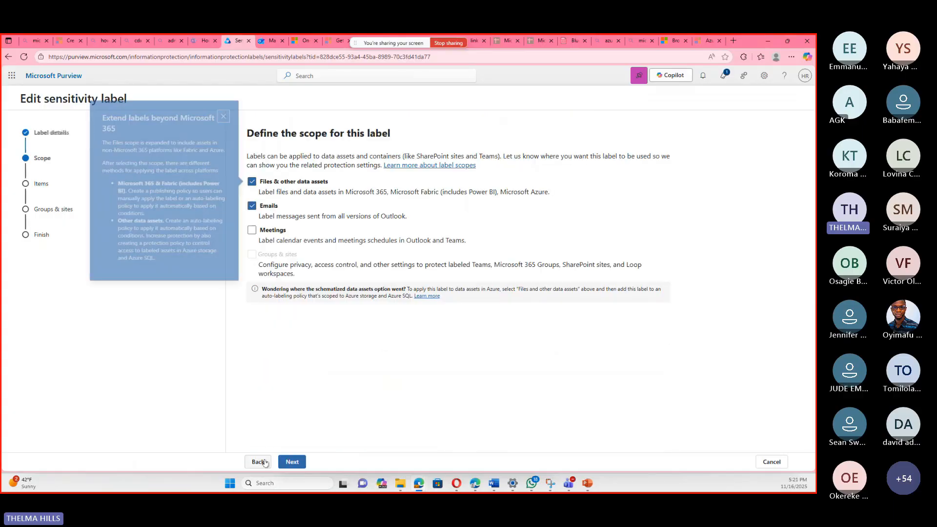
left_click(289, 463)
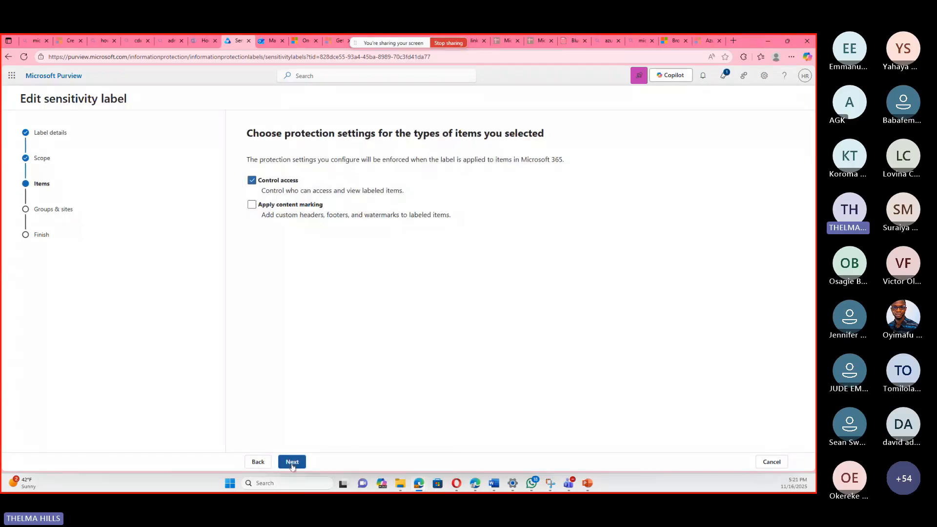
left_click(292, 463)
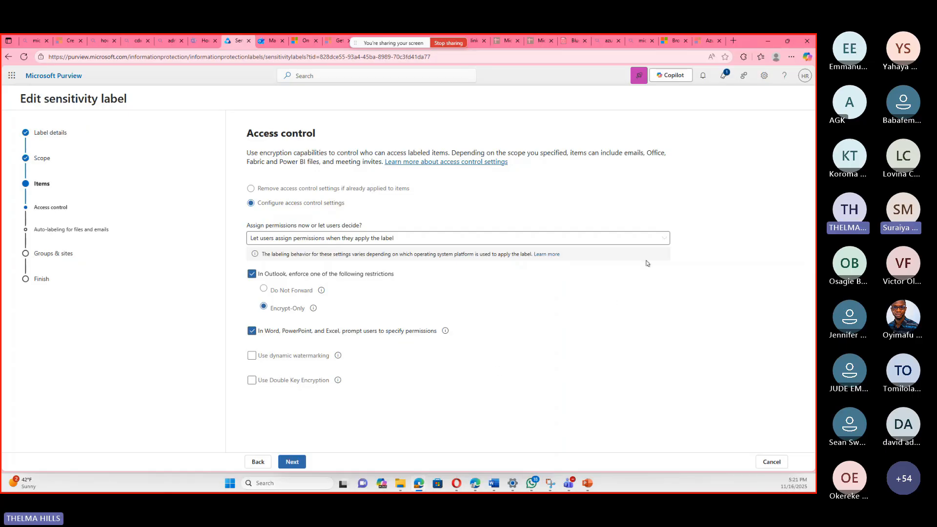
Change the sublabel's access control to Assign permissions now and make user access expire on the specific date 11/17/2025.
left_click(658, 242)
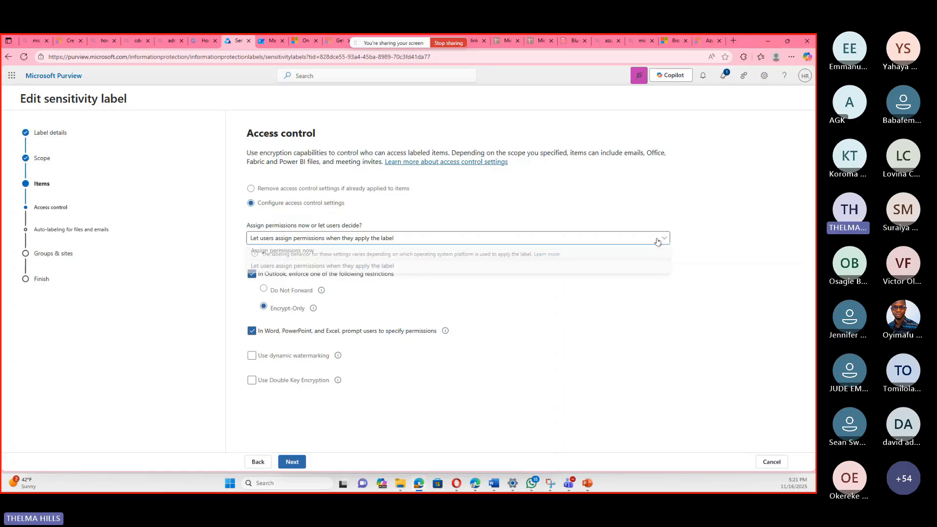
left_click(280, 253)
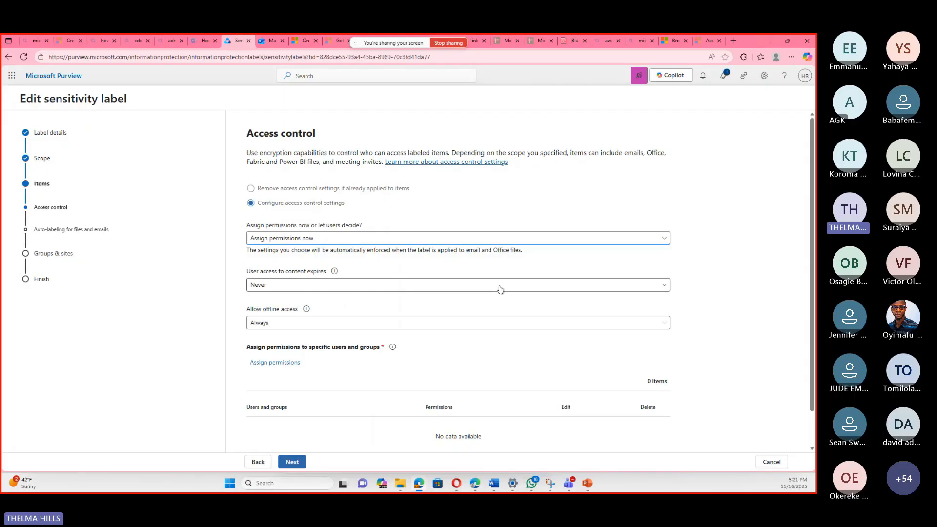
left_click(499, 289)
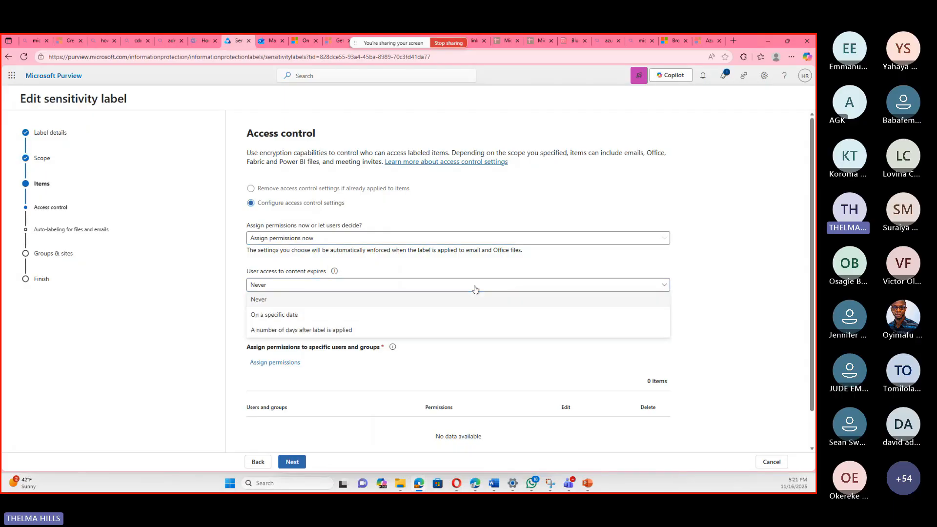
left_click(282, 316)
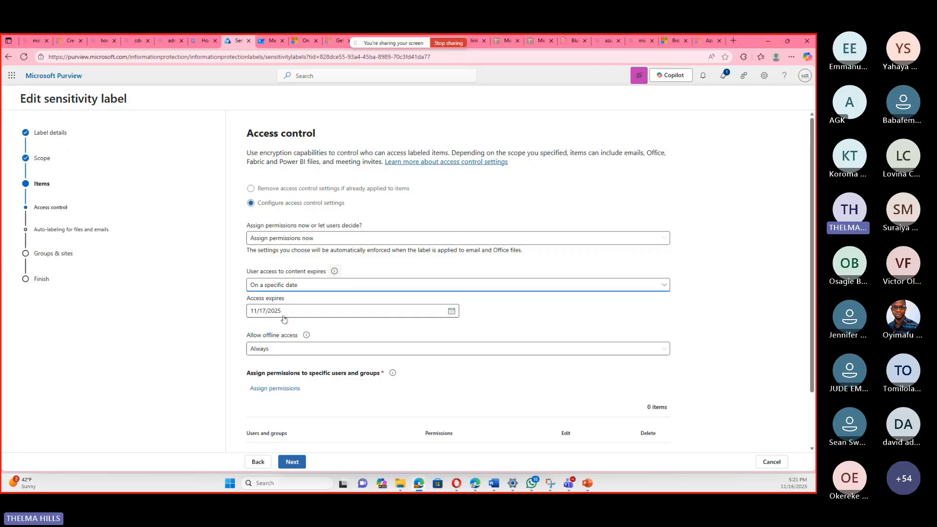
left_click(451, 312)
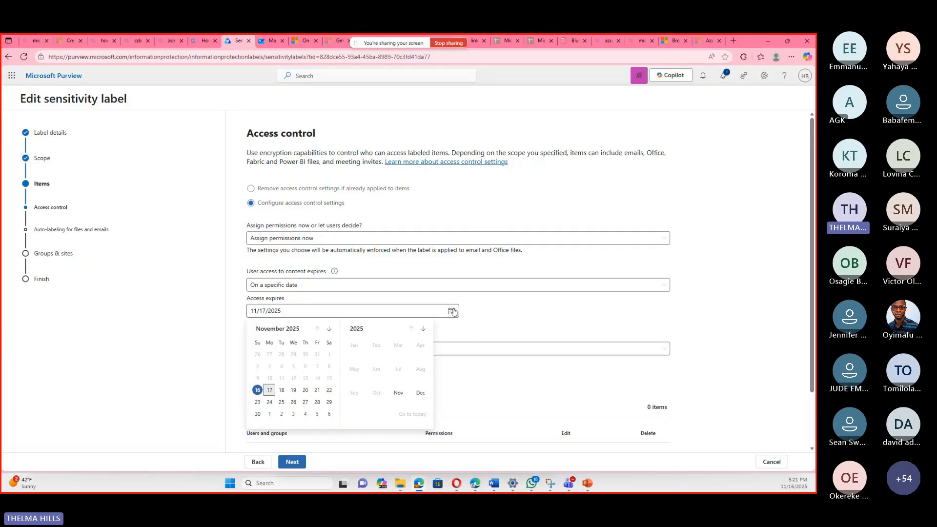
left_click(493, 312)
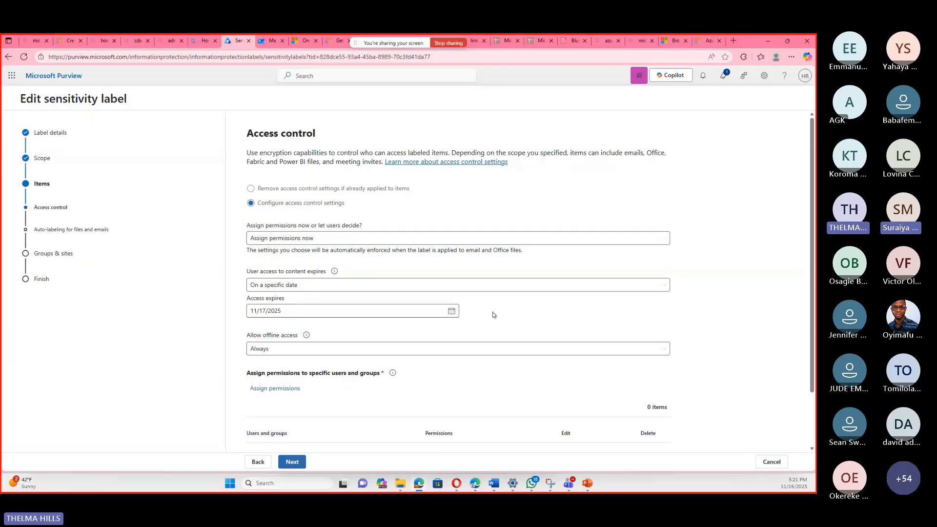
Set offline access to Never and make user access expire a number of days after the label is applied.
left_click(500, 354)
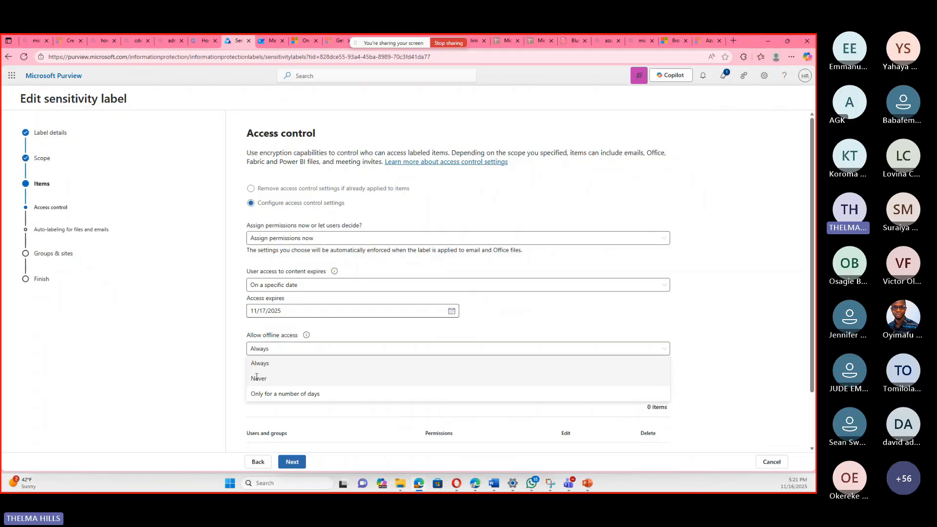
left_click(258, 378)
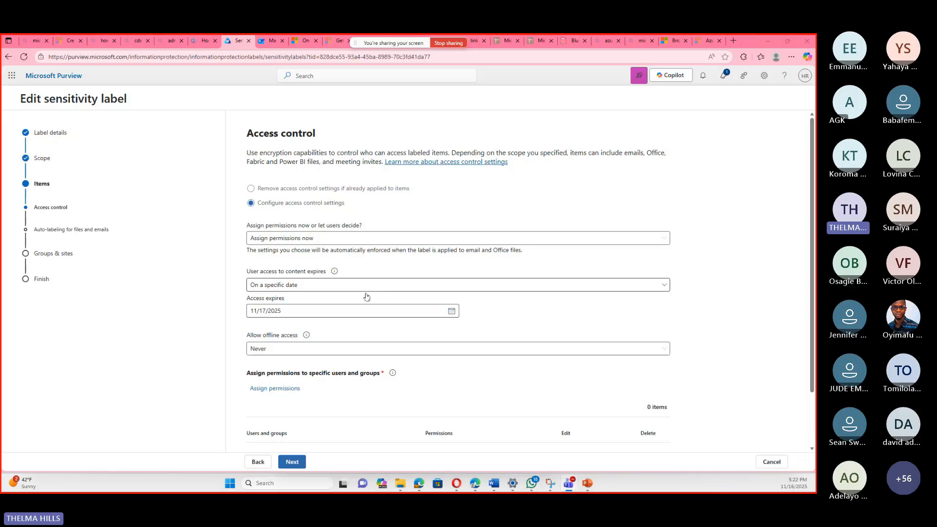
left_click(360, 312)
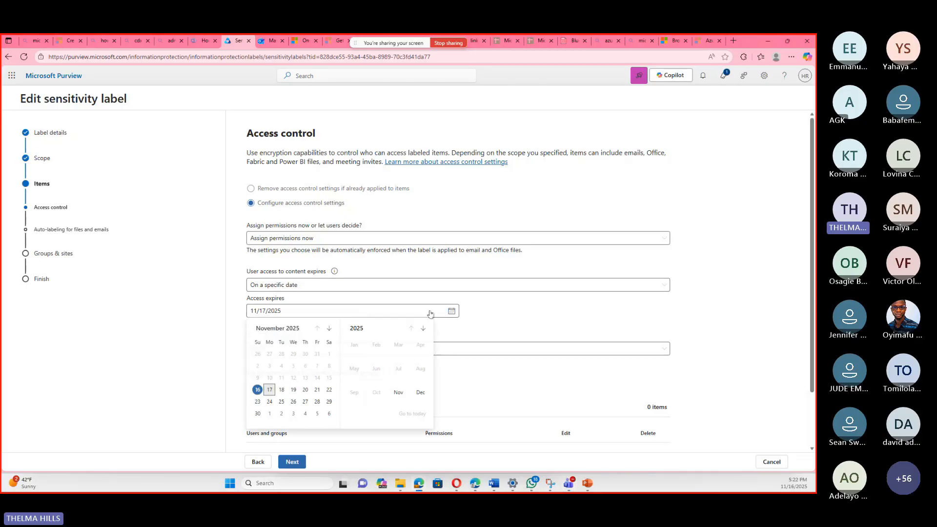
left_click(617, 289)
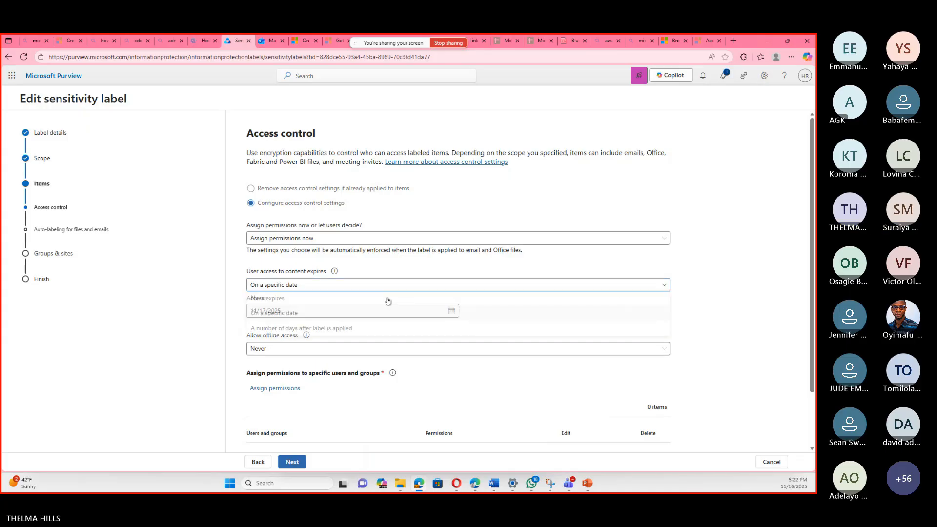
left_click(305, 330)
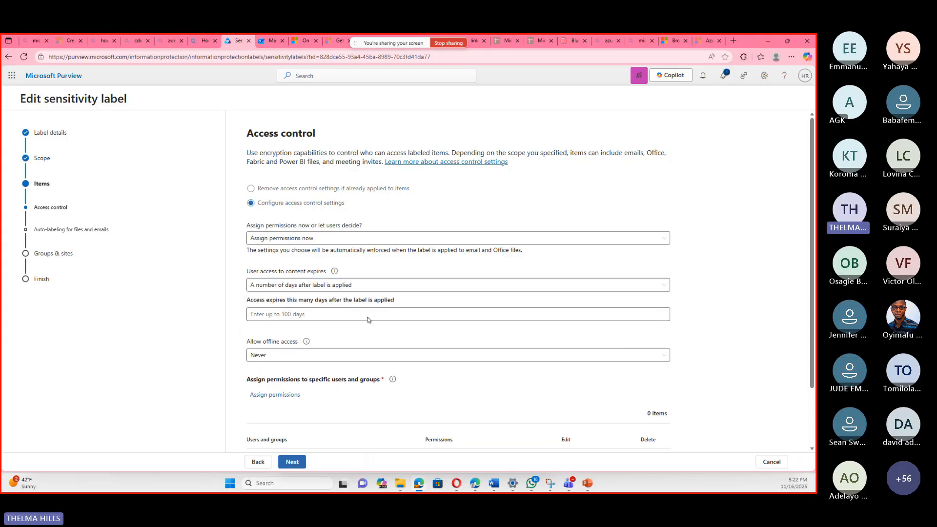
left_click(277, 314)
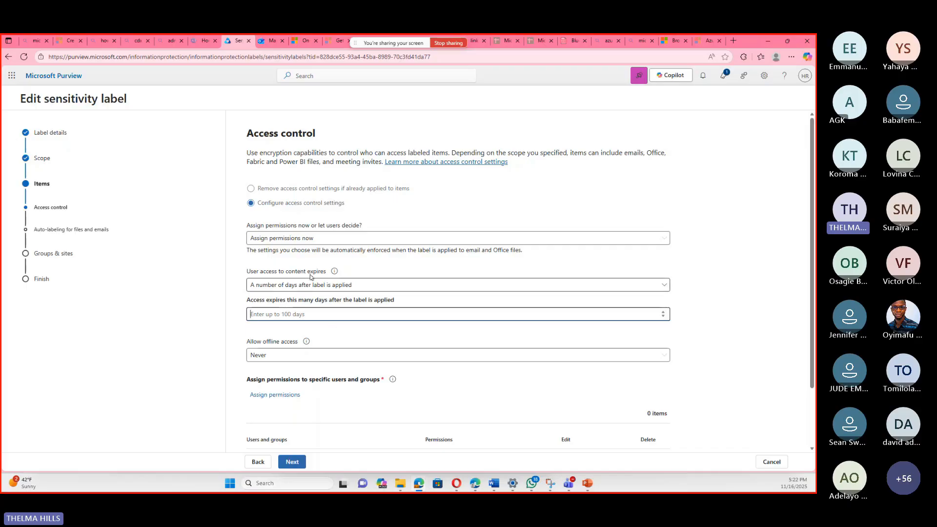
left_click(331, 362)
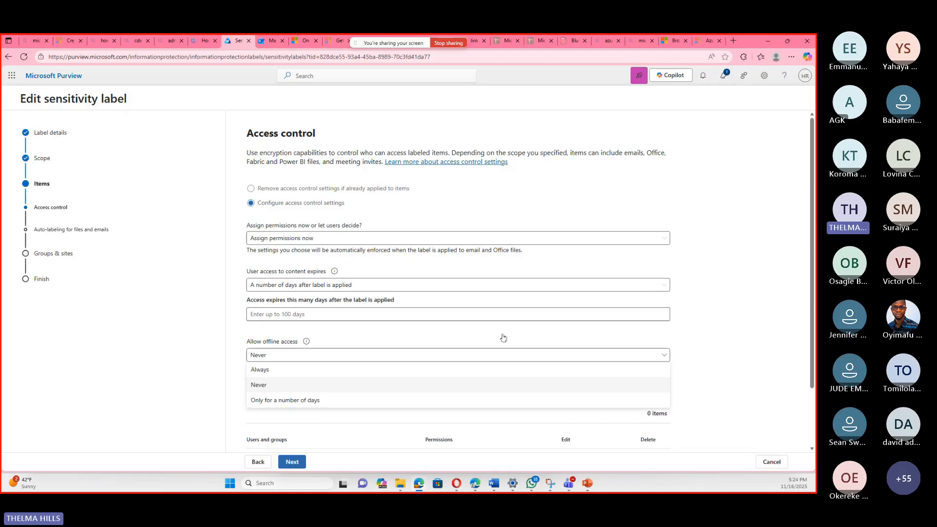
left_click(707, 320)
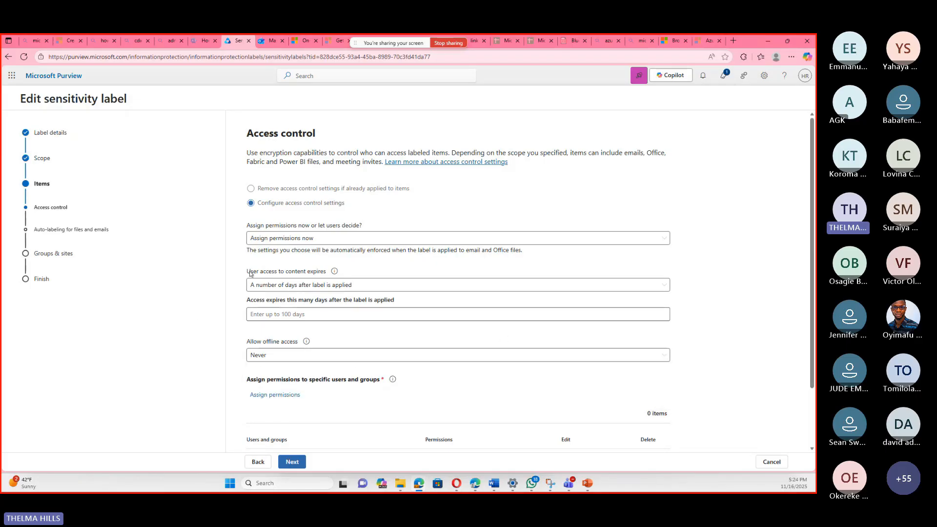
Start assigning permissions to specific users and groups, and add any authenticated users.
scroll(279, 321, "down", 2)
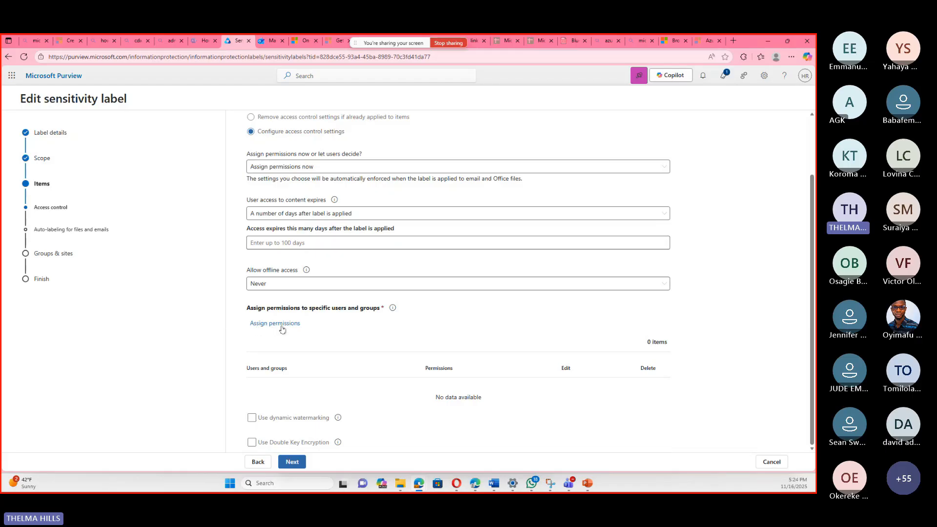
left_click(274, 324)
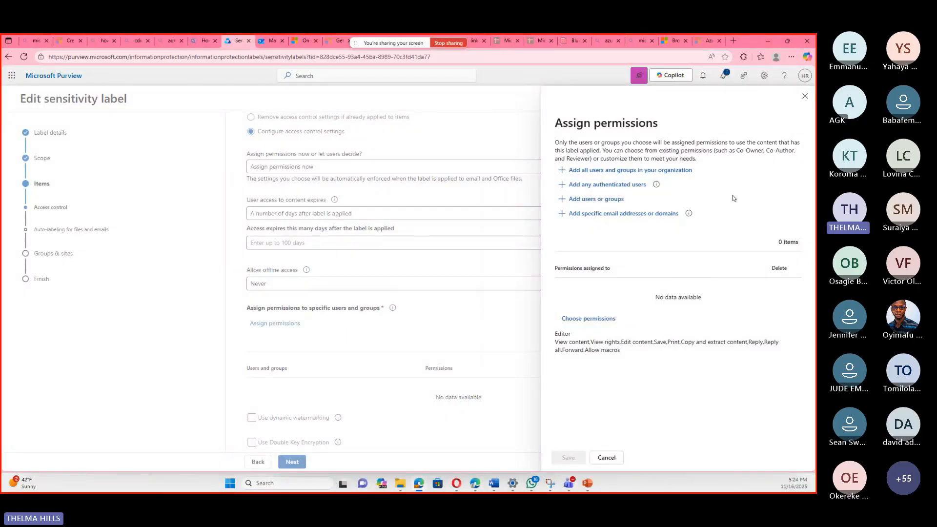
left_click(805, 97)
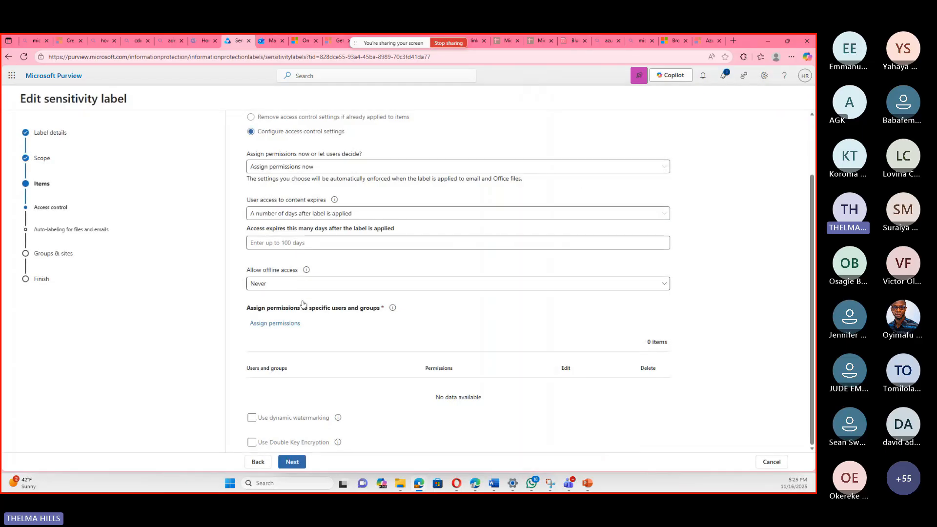
left_click(292, 324)
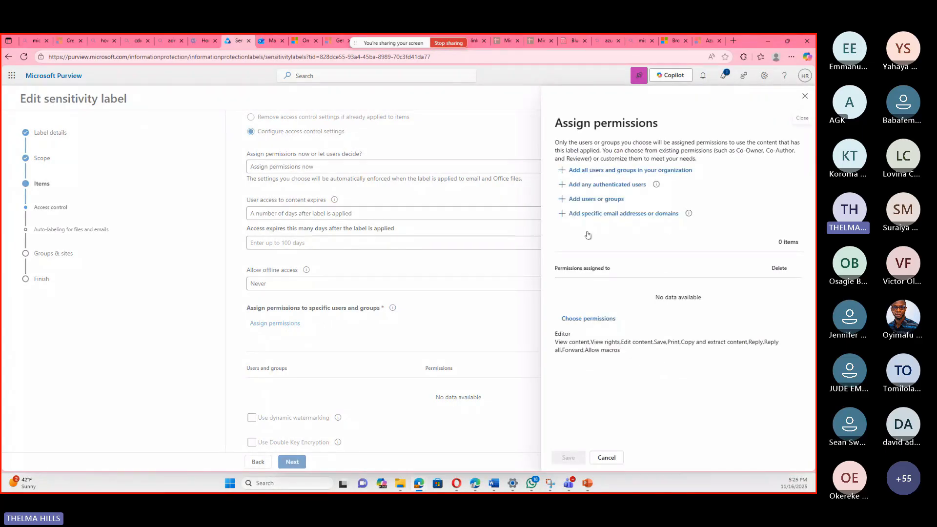
left_click(622, 185)
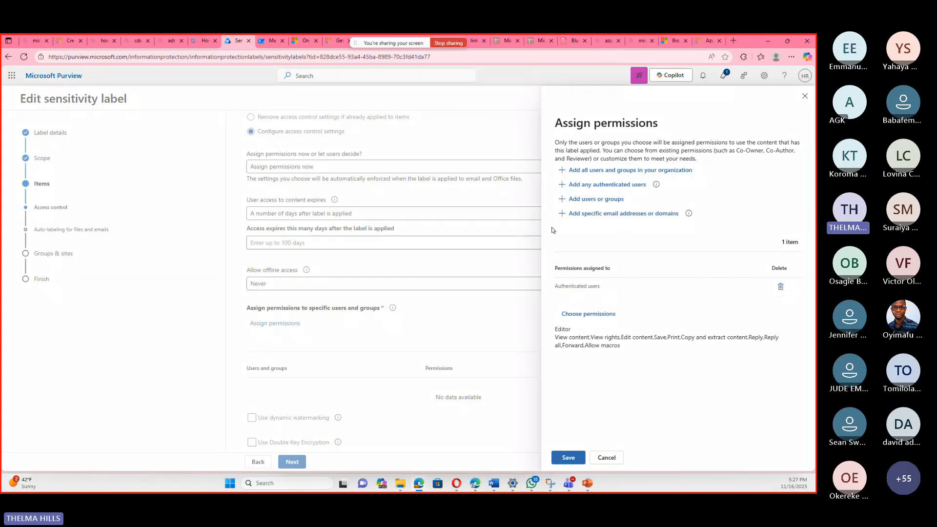
Enter a saved email address as a specific permission recipient, and replace it with the domain gmail.com.
left_click(578, 217)
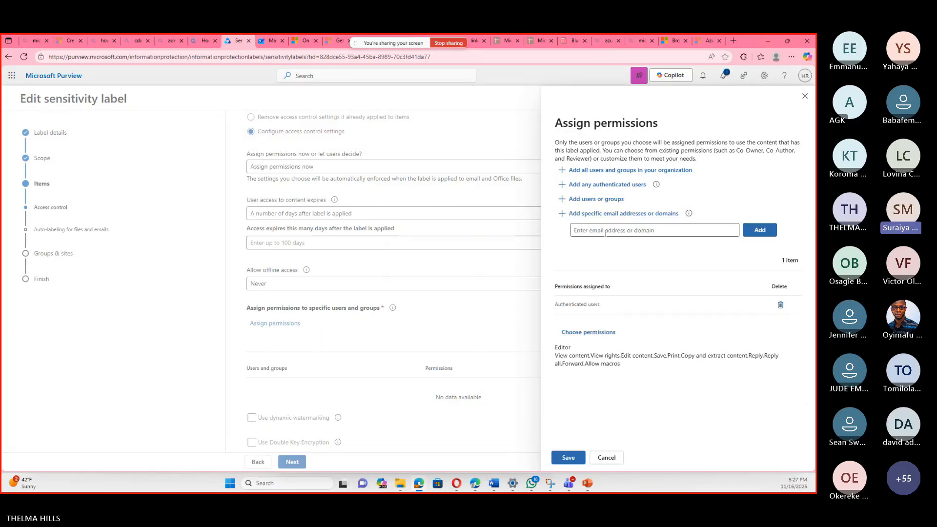
left_click(605, 232)
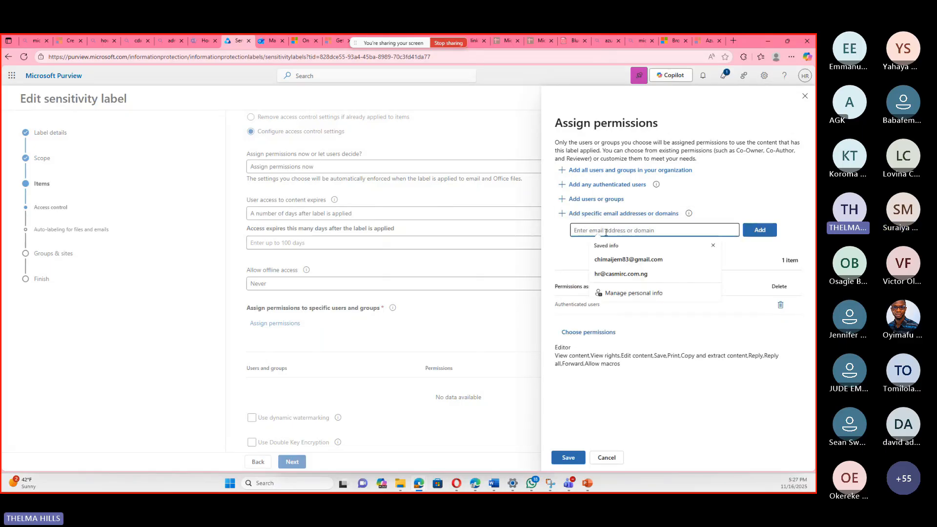
left_click(628, 259)
left_click(621, 254)
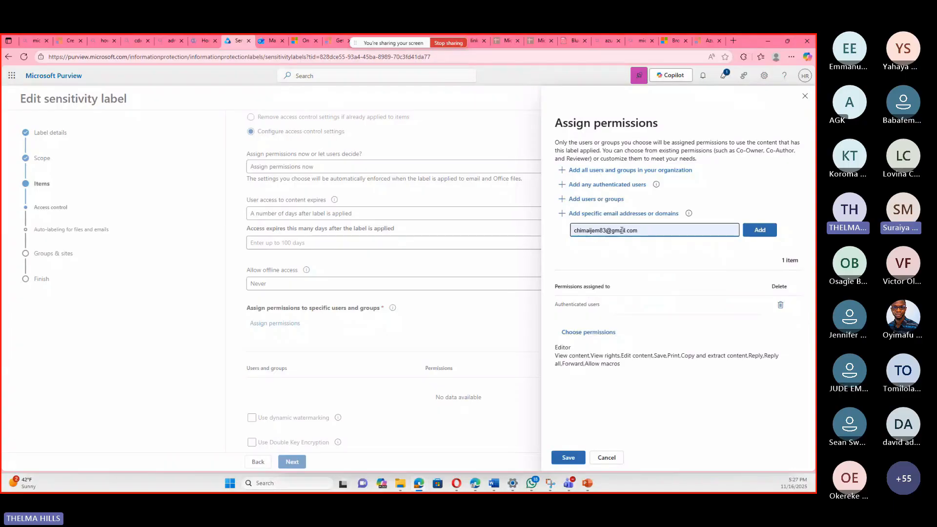
type(", ")
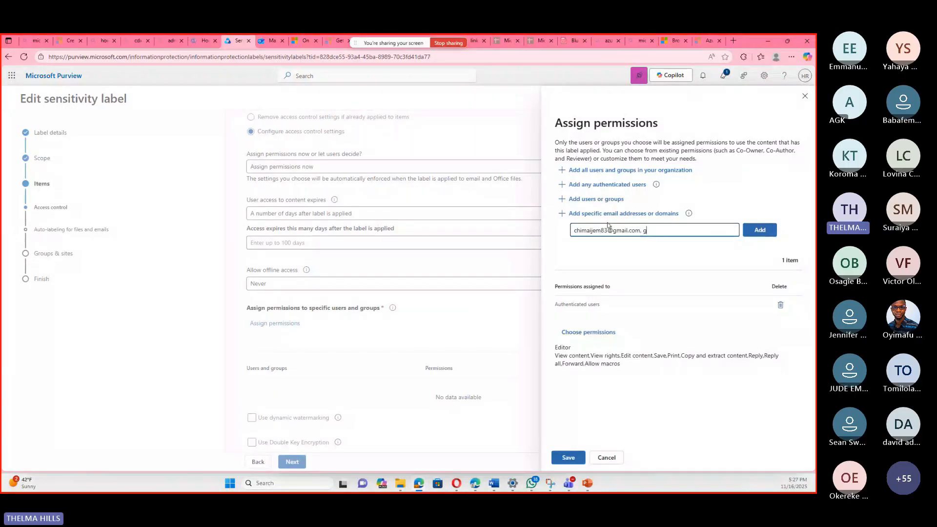
type("gmail.com")
left_click_drag(642, 230, 569, 231)
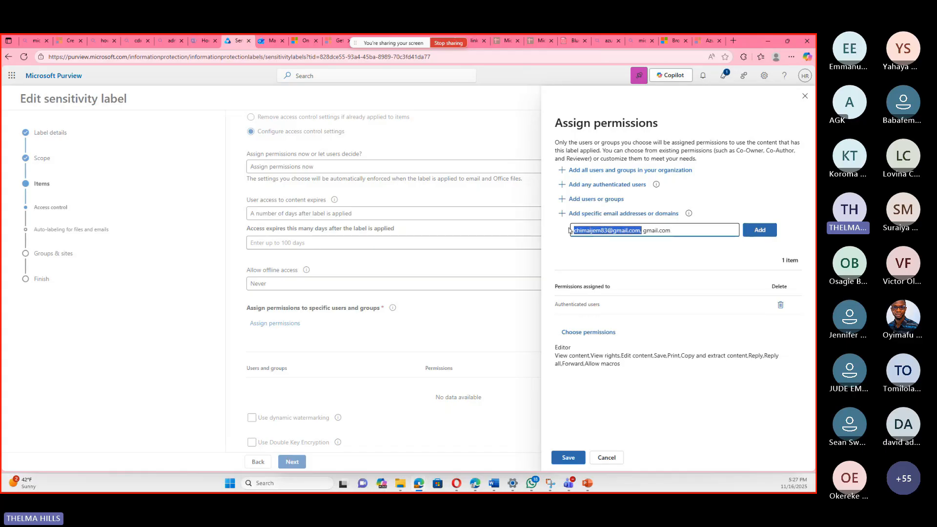
key("BackSpace")
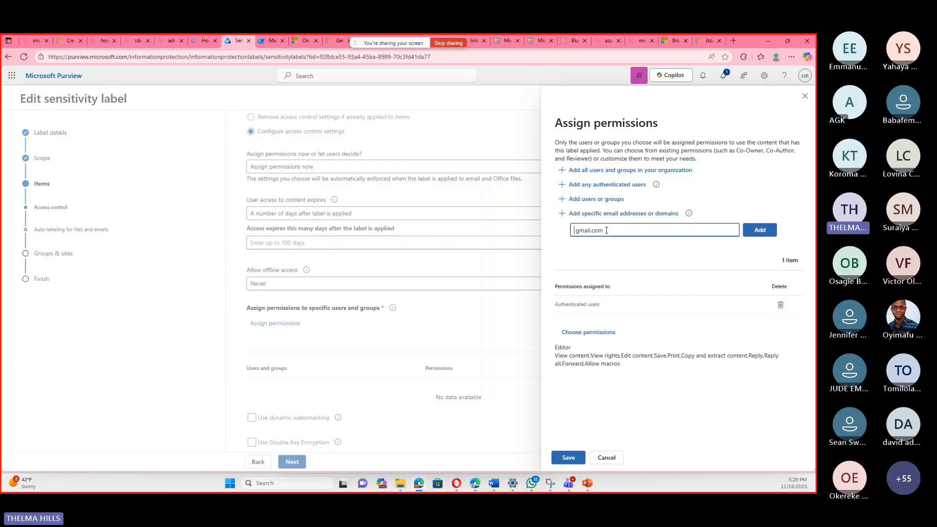
Clear the domain entry and leave the permission assignment without saving.
key("BackSpace")
key("BackSpace")
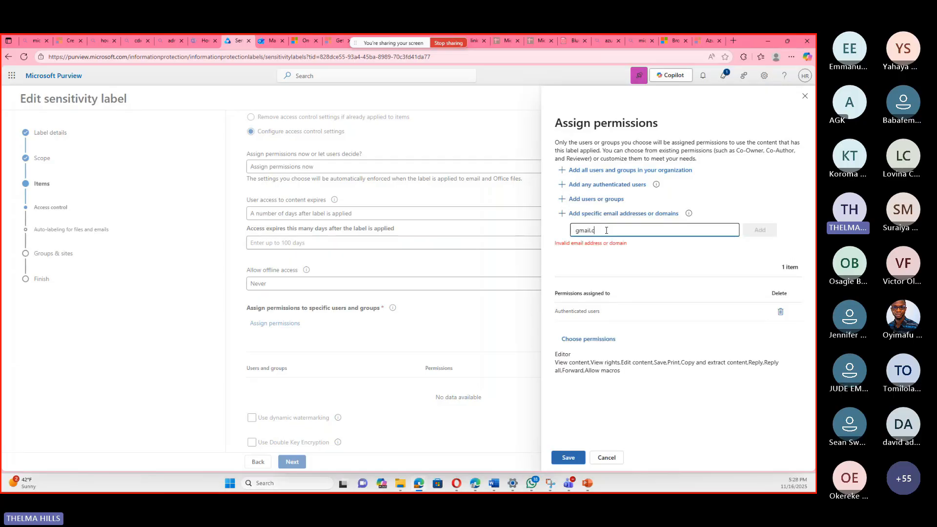
key("BackSpace")
key("BackSpace")
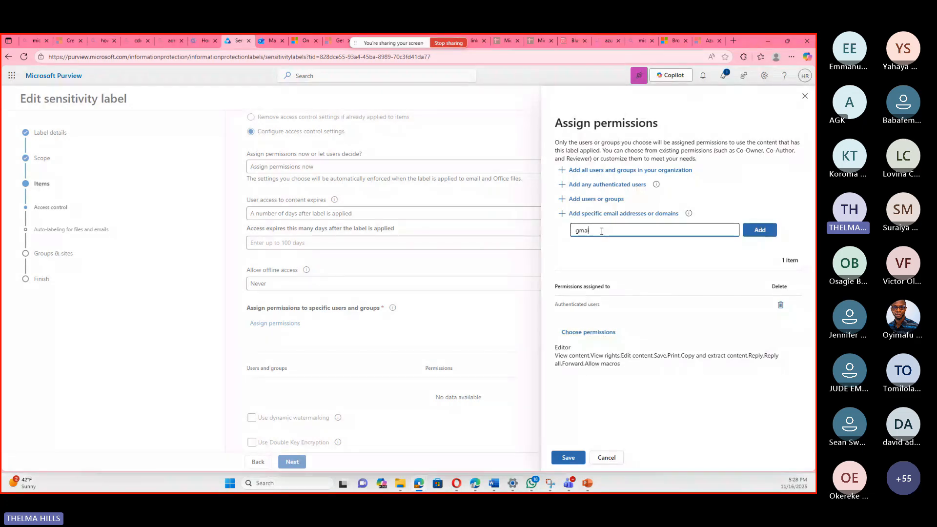
key("BackSpace")
key("BackSpace")
key("BackSpace")
key("BackSpace")
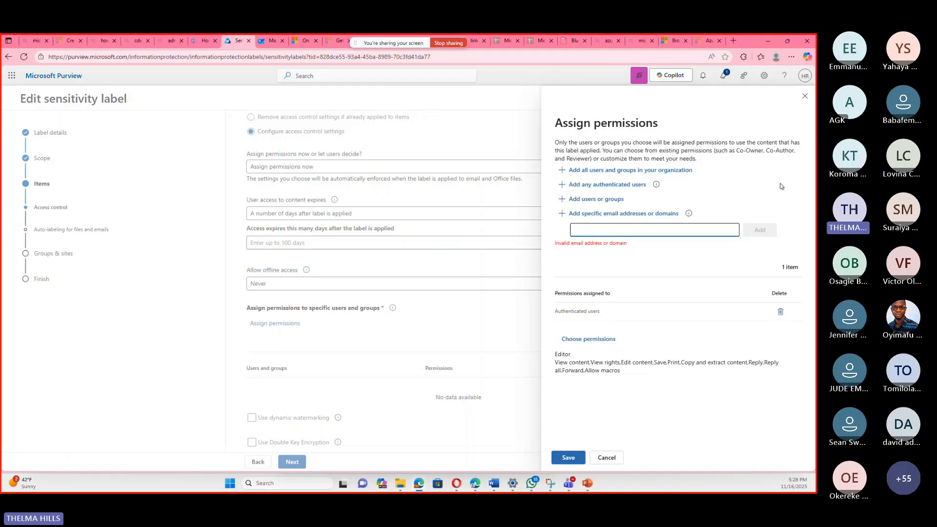
left_click(804, 98)
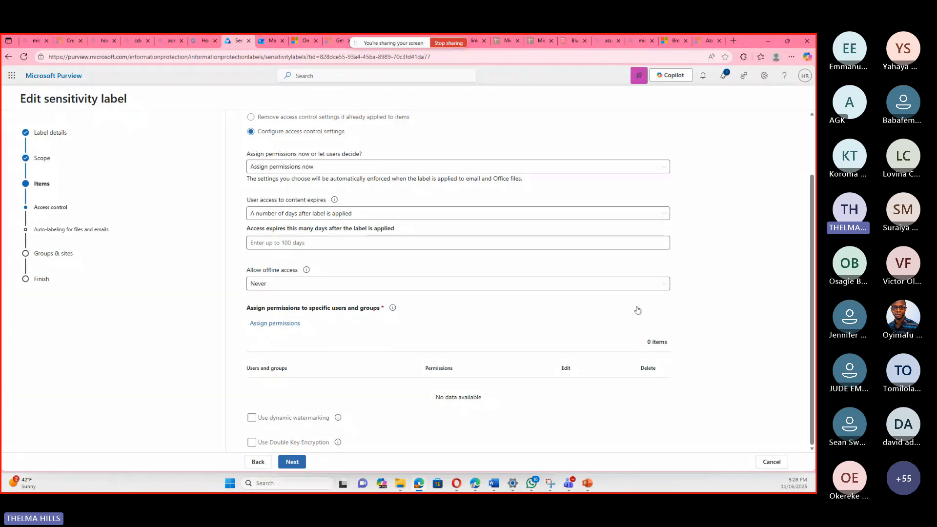
left_click(610, 228)
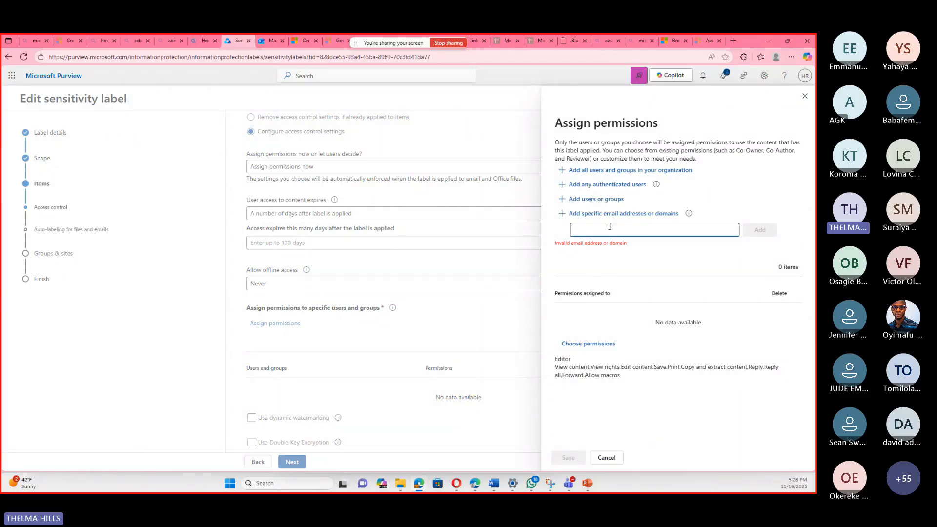
type("cy")
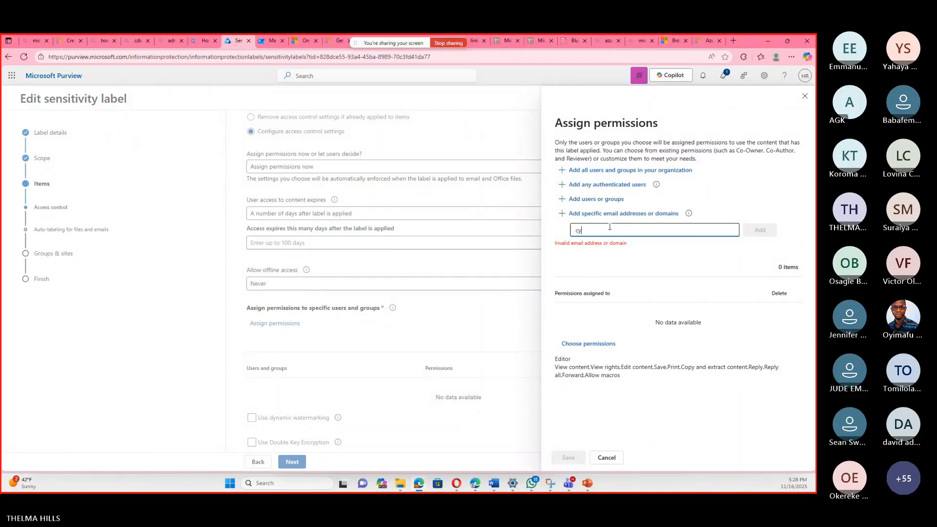
type("tek")
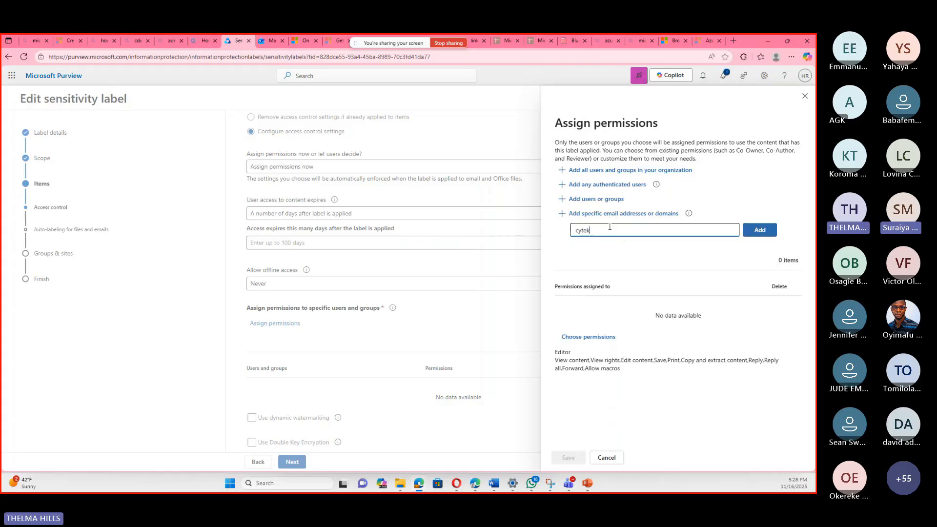
type(".com.")
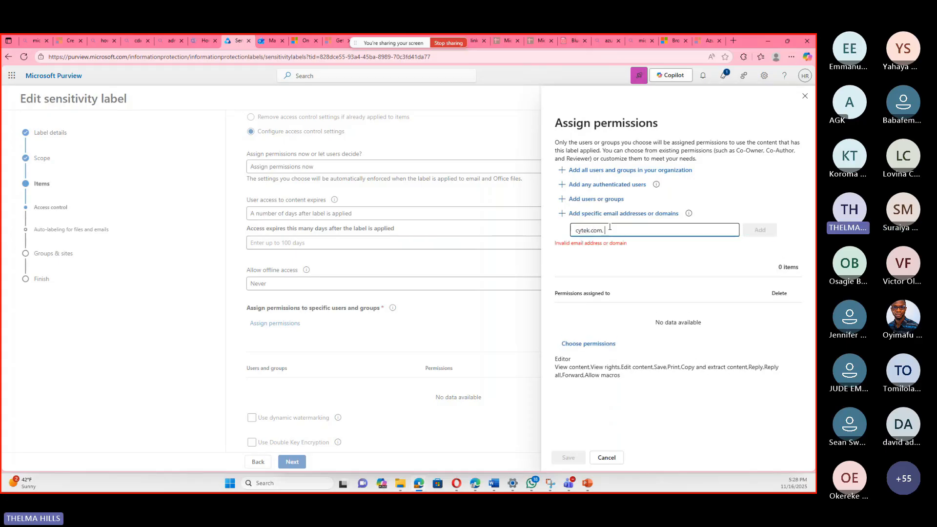
type(" micro")
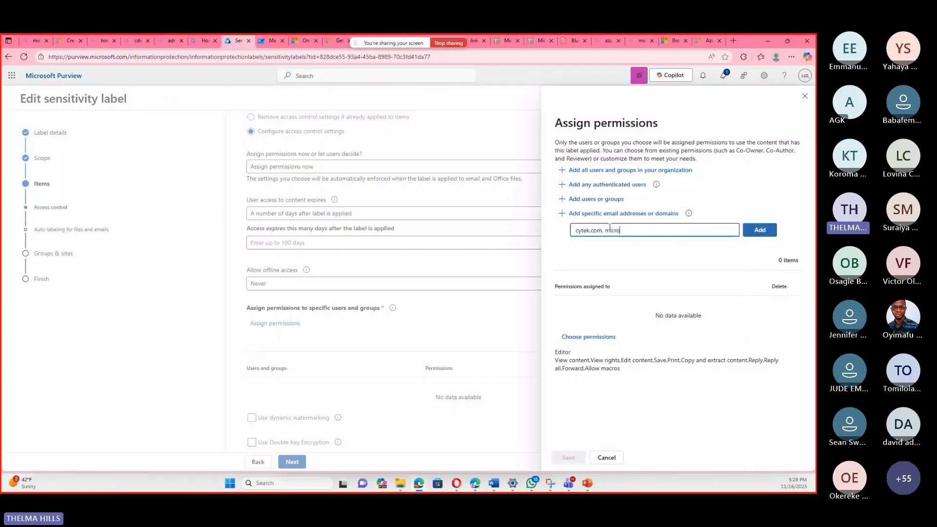
key("BackSpace")
key("BackSpace")
key("BackSpace")
key("BackSpace")
key("BackSpace")
key("BackSpace")
key("BackSpace")
key("BackSpace")
key("BackSpace")
key("BackSpace")
key("BackSpace")
key("BackSpace")
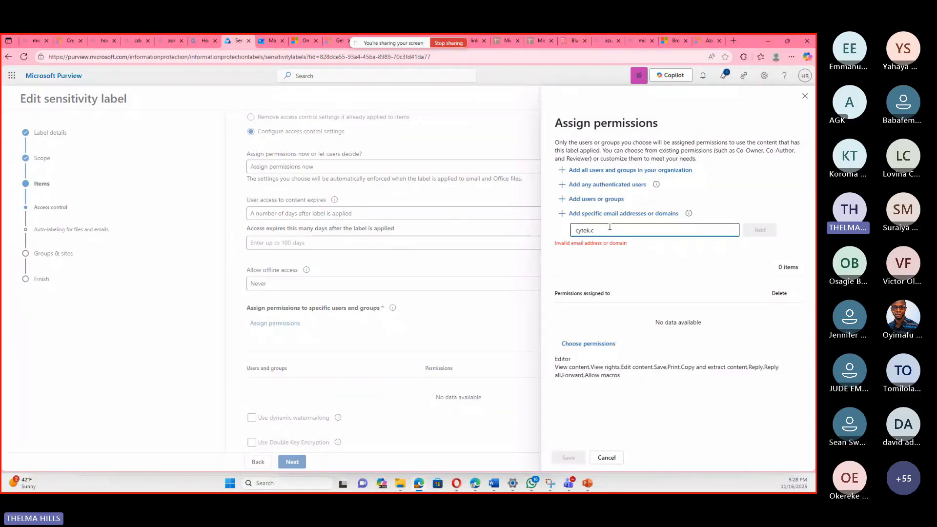
key("BackSpace")
key("BackSpace")
key("BackSpace")
Set the permission level to Viewer, add any authenticated users and save the permission assignment.
left_click(604, 345)
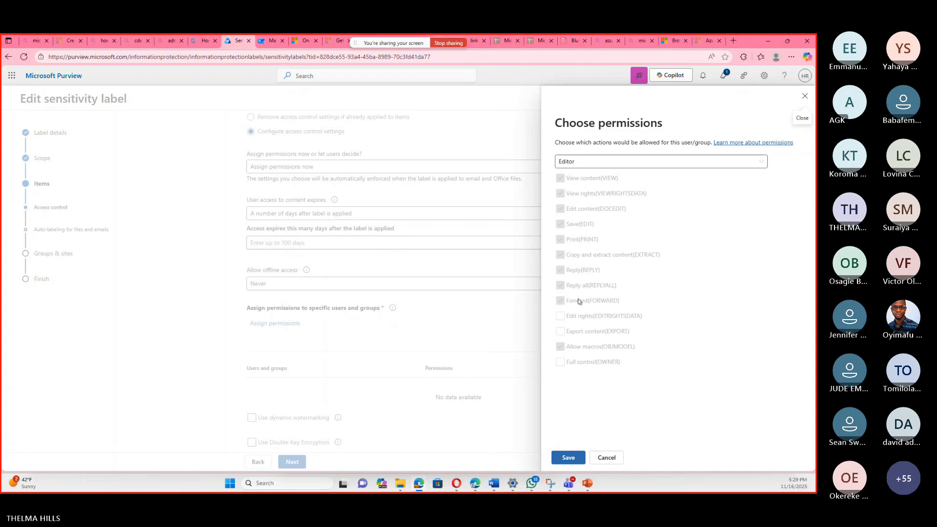
left_click(762, 164)
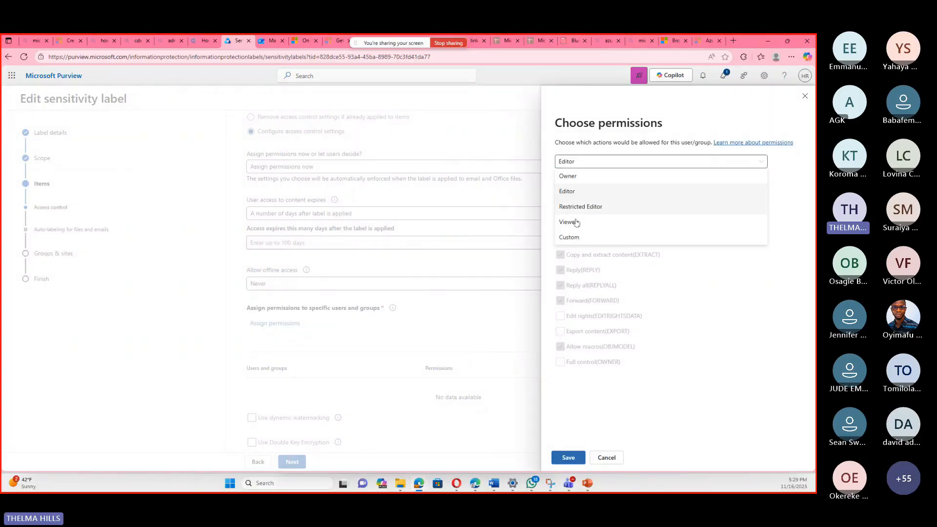
left_click(622, 219)
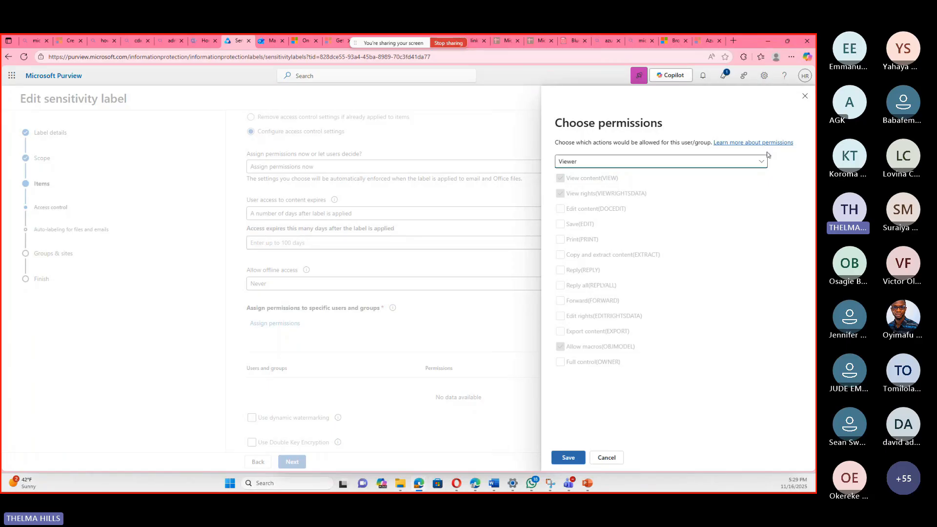
left_click(569, 457)
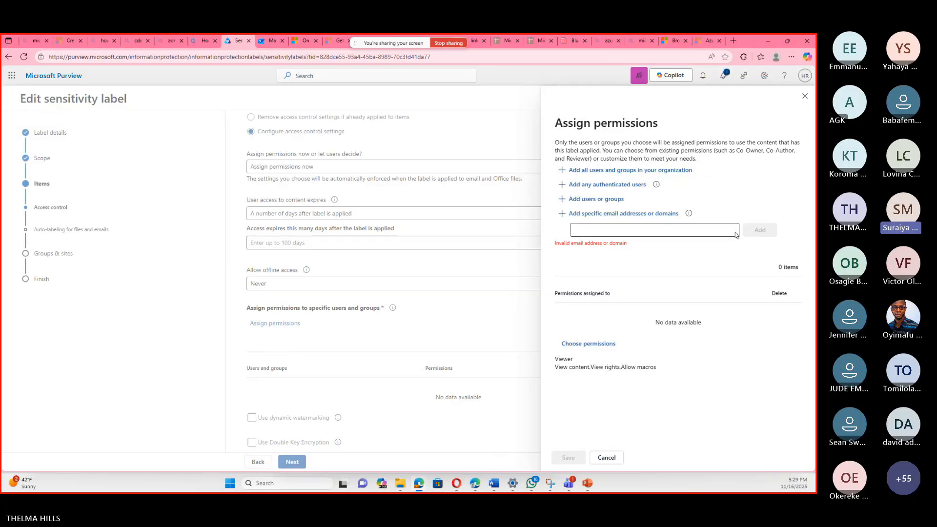
left_click(610, 185)
left_click(555, 462)
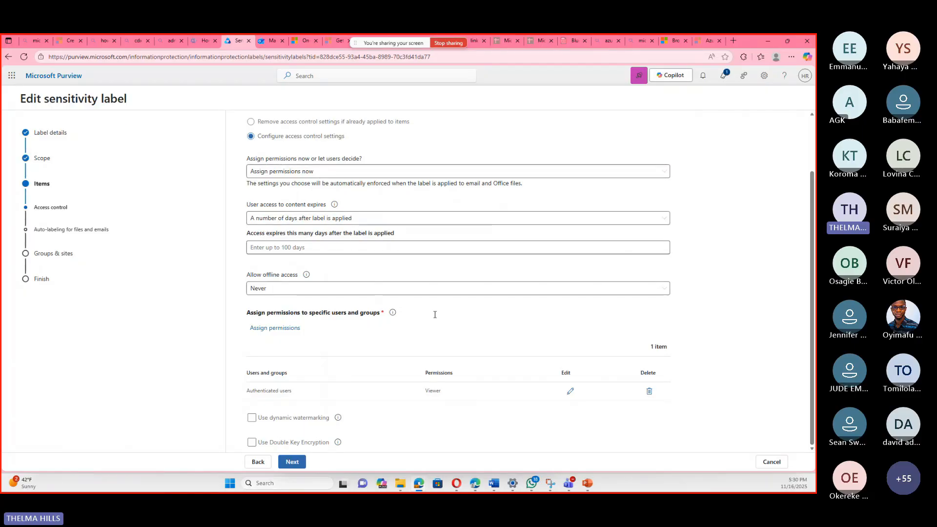
Try to continue past access control without an expiry period, and change user access expiry to Never.
left_click(283, 466)
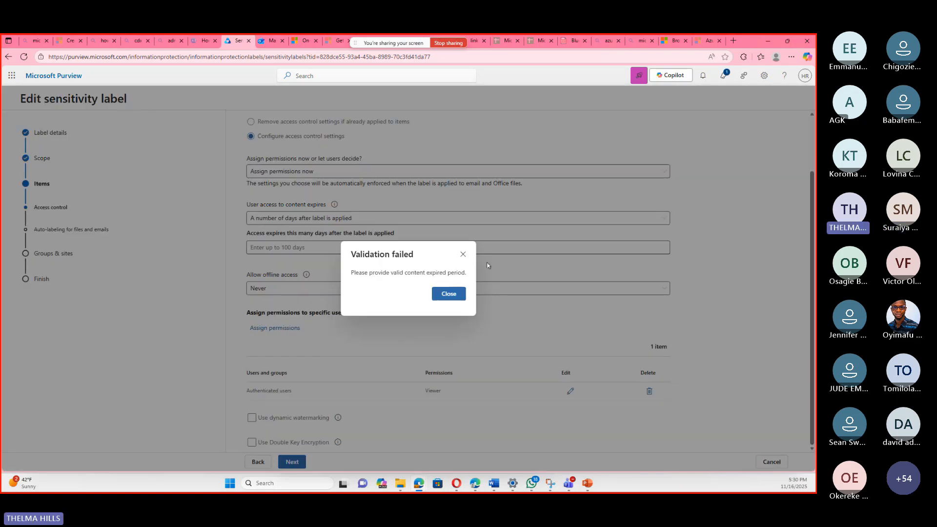
left_click(462, 255)
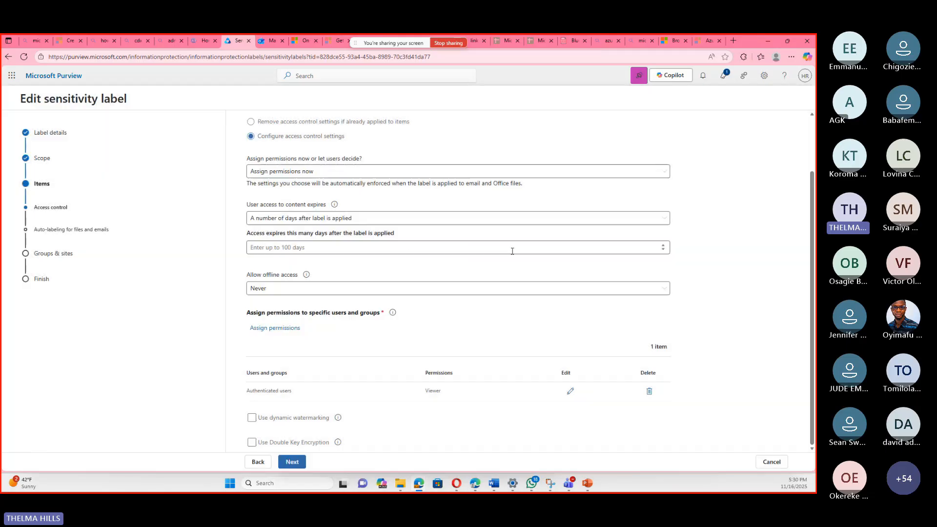
left_click(649, 247)
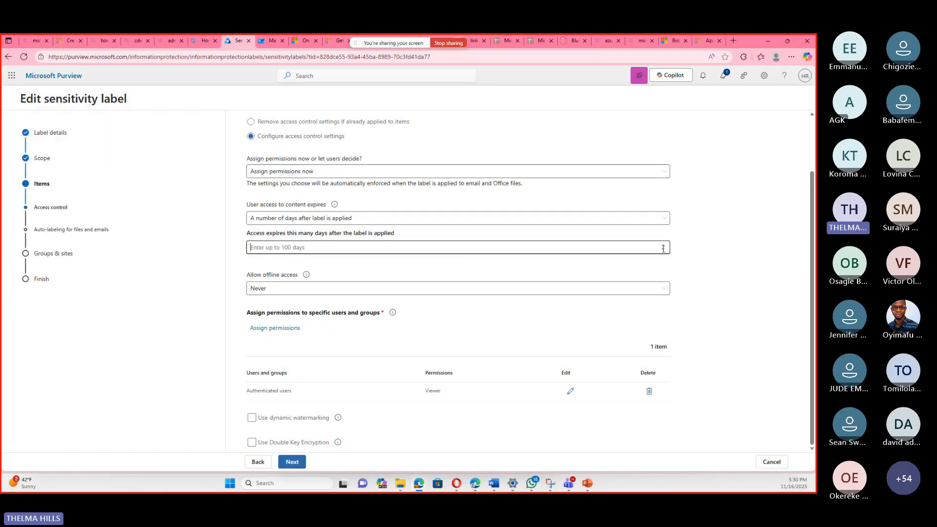
left_click(663, 220)
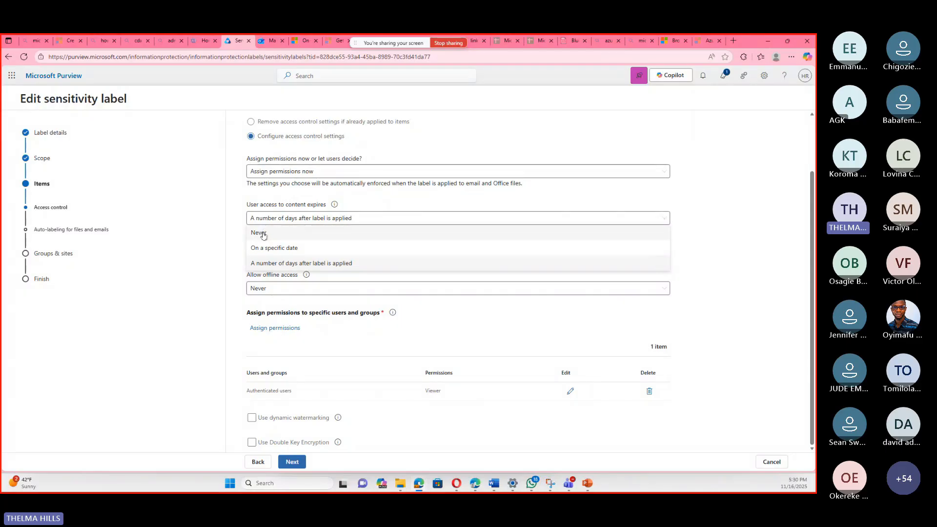
left_click(263, 233)
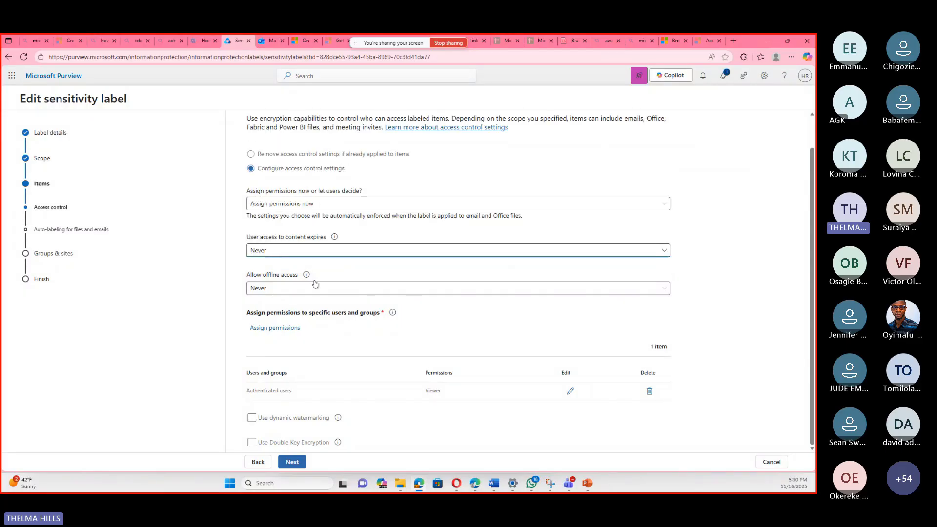
Make user access to content expire a number of days after the label is applied, entering 30 days.
left_click(439, 254)
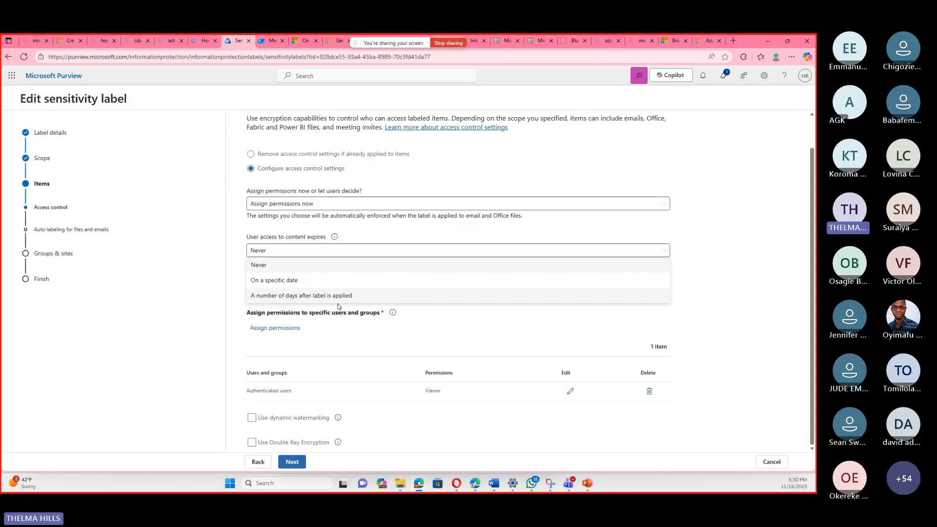
left_click(339, 298)
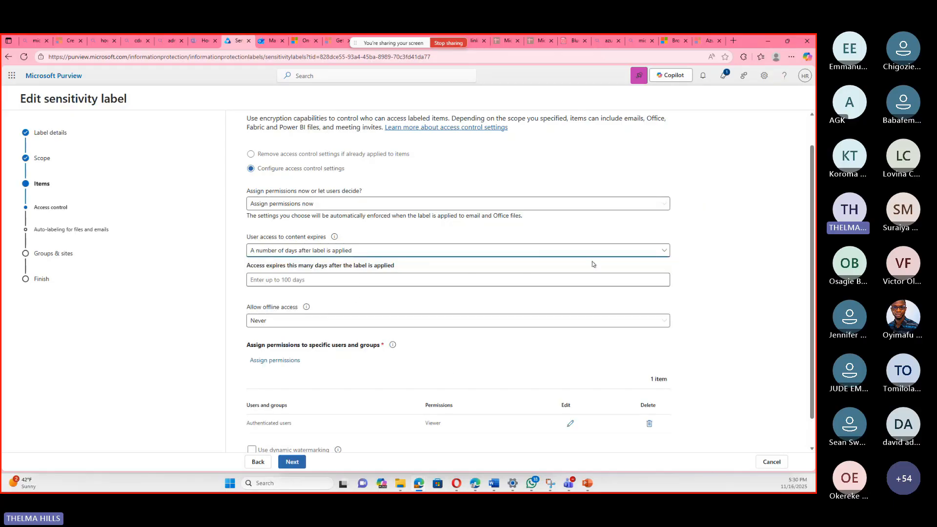
left_click(338, 275)
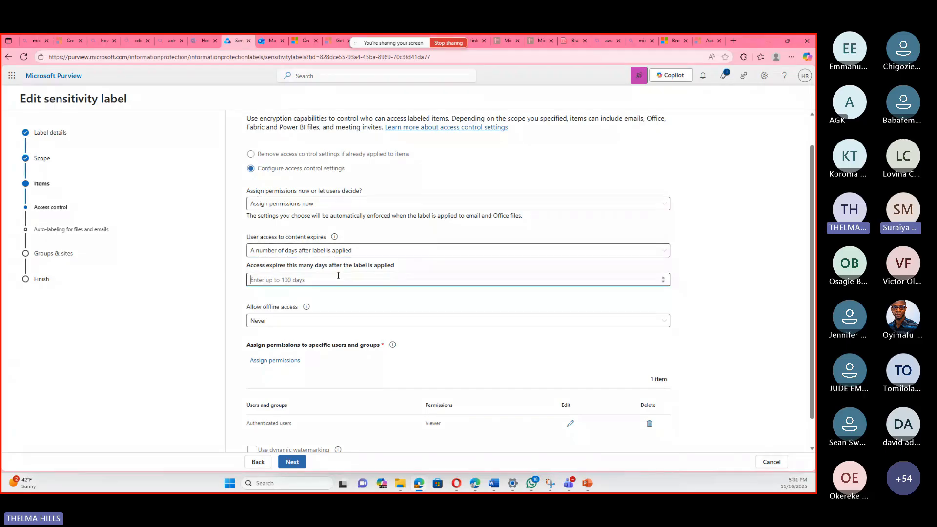
type("30")
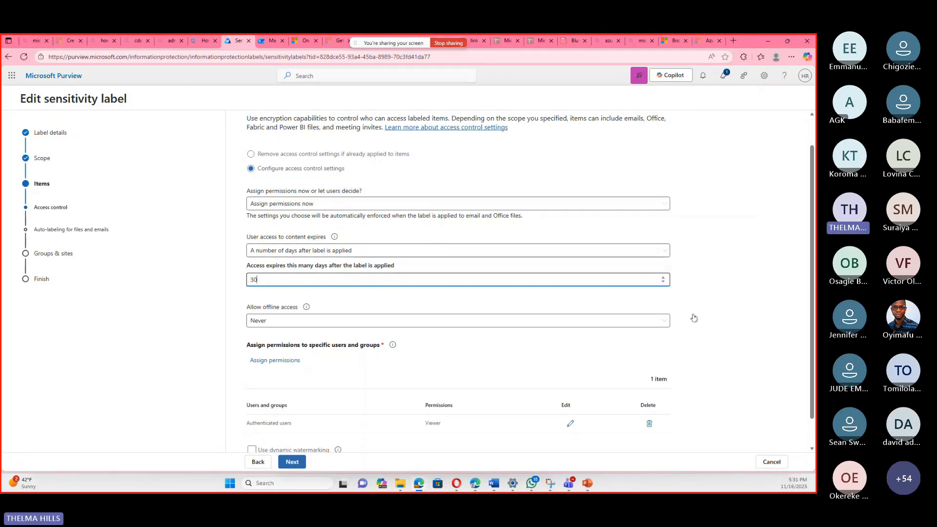
left_click(262, 330)
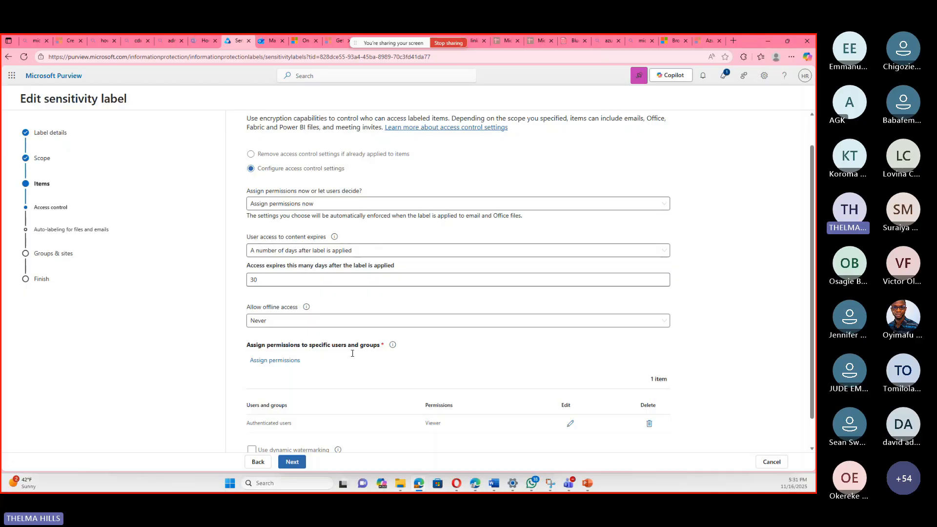
Continue past auto-labeling and group settings without changes, and save the Private external label.
left_click(292, 462)
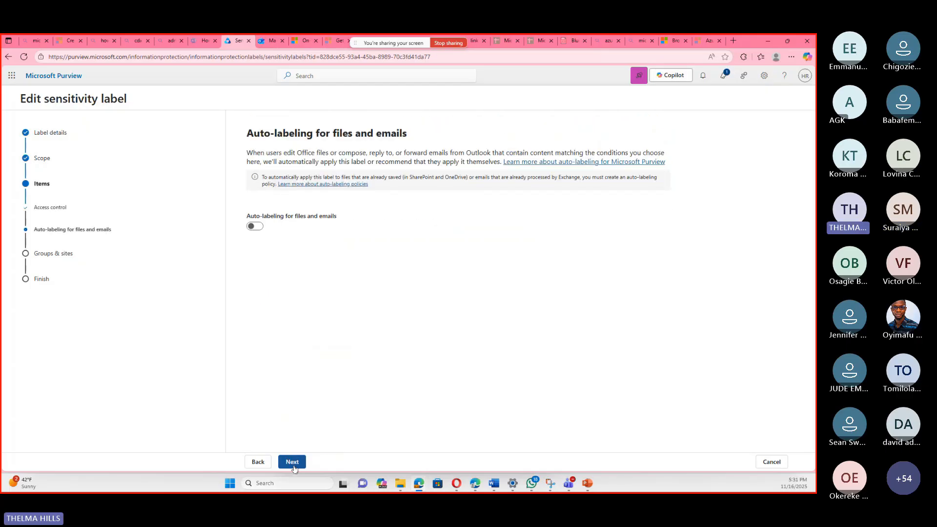
left_click(293, 464)
left_click(294, 463)
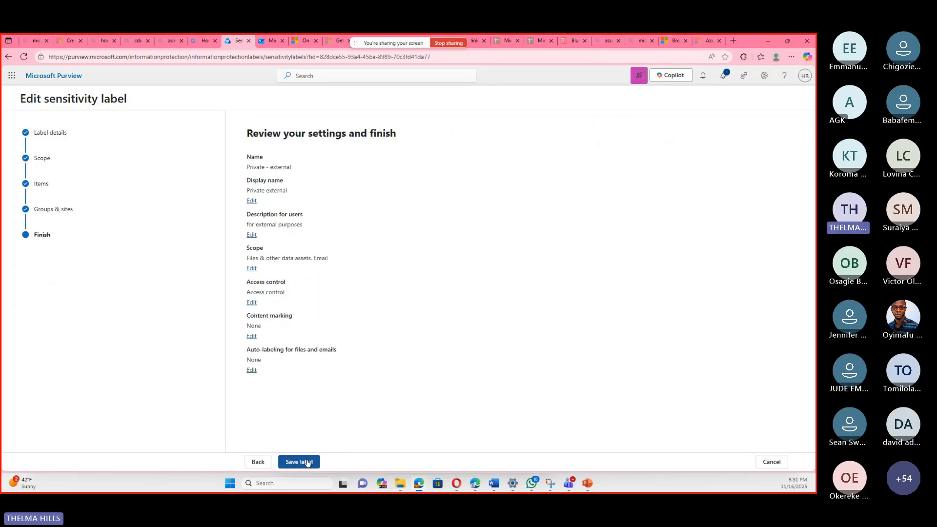
left_click(299, 461)
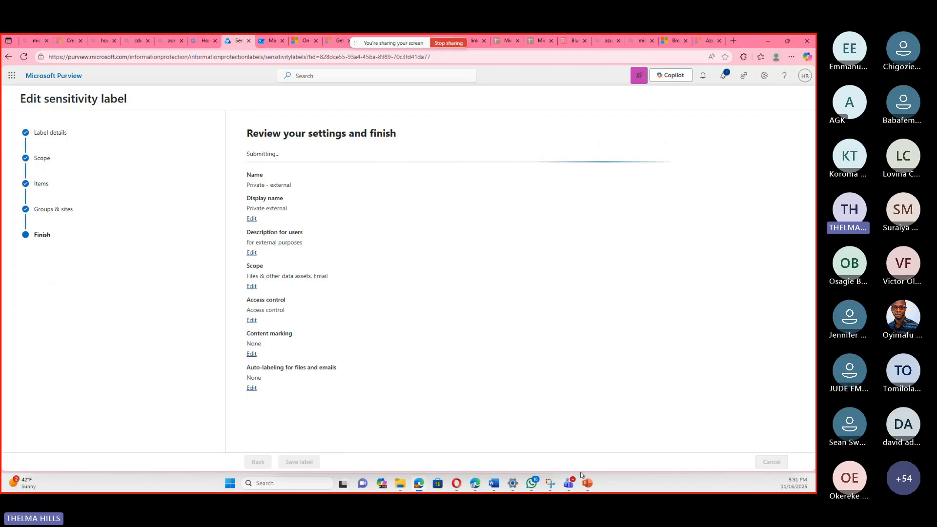
Switch to the Microsoft Applied Skills Information protection presentation in PowerPoint and review the slide on publishing sensitivity labels.
mouse_move(587, 484)
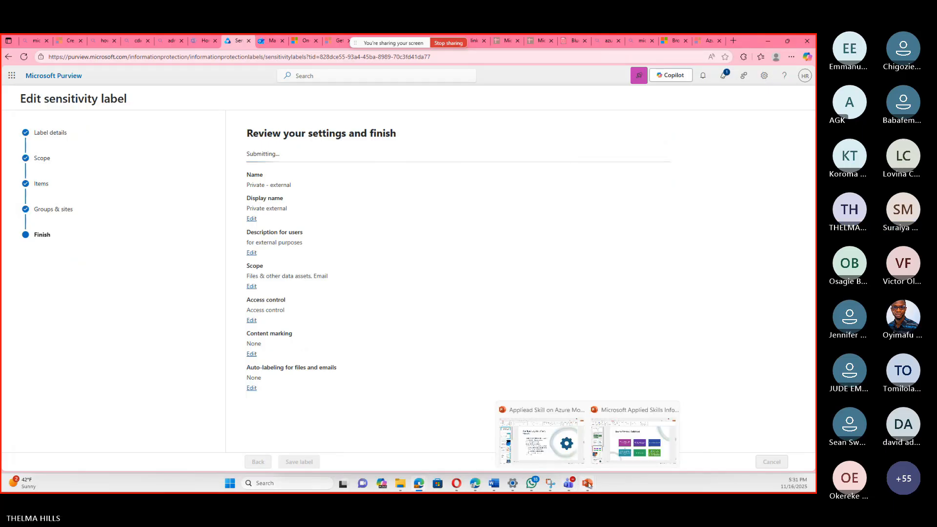
left_click(634, 450)
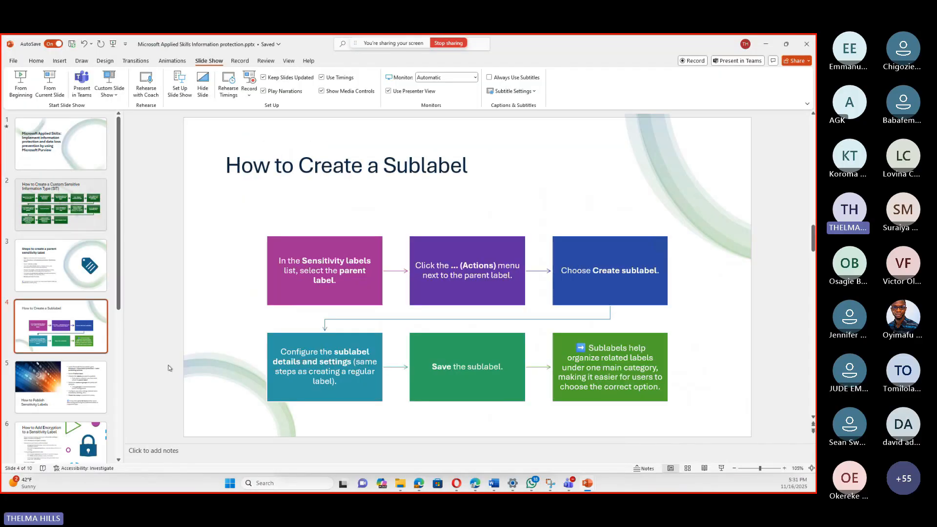
left_click(86, 391)
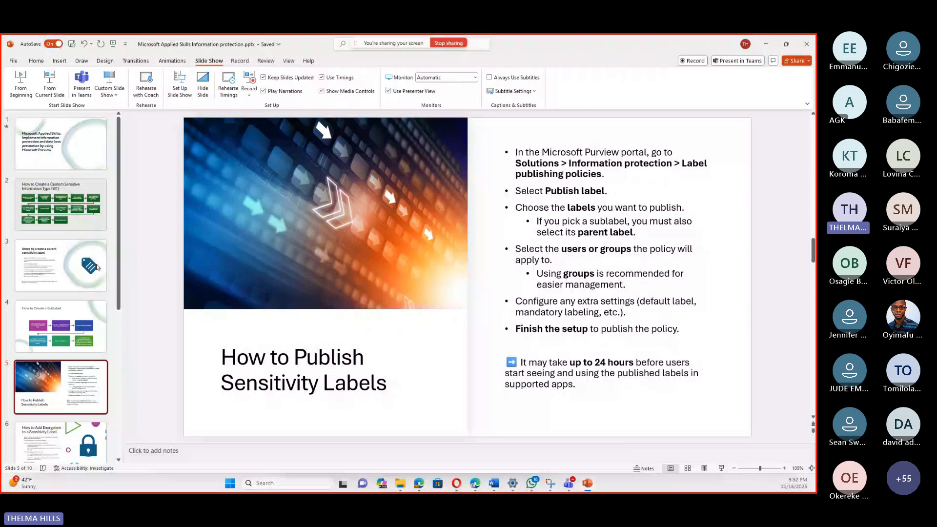
scroll(97, 267, "down", 3)
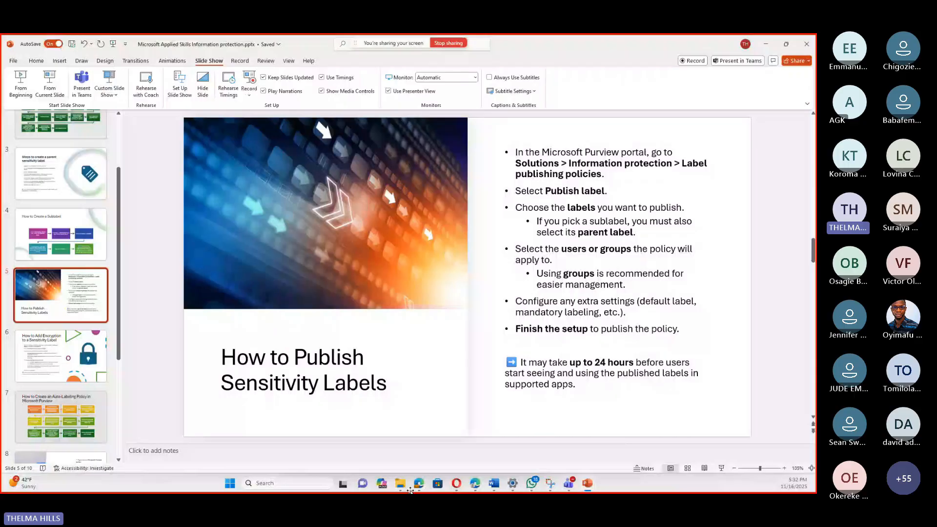
Switch back to Microsoft Purview in the browser, go to label publishing policies and start publishing a label.
left_click(417, 483)
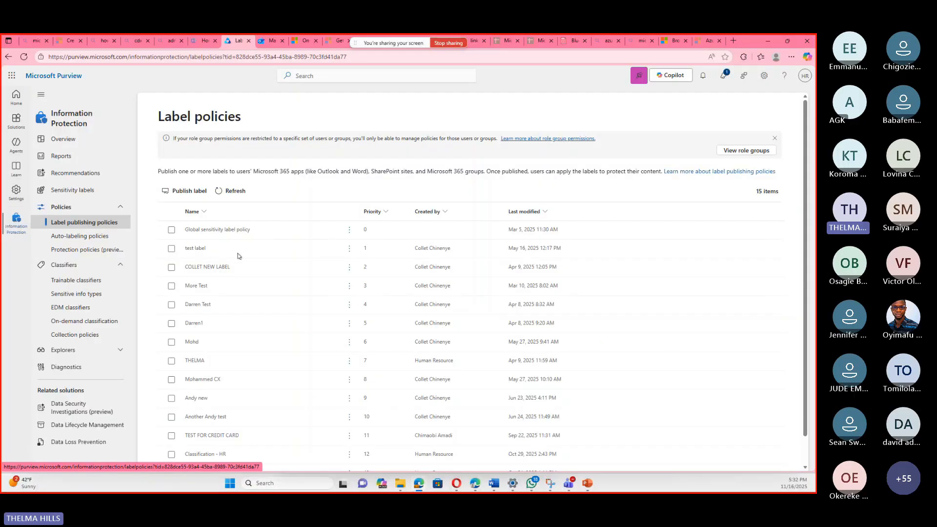
scroll(239, 256, "down", 1)
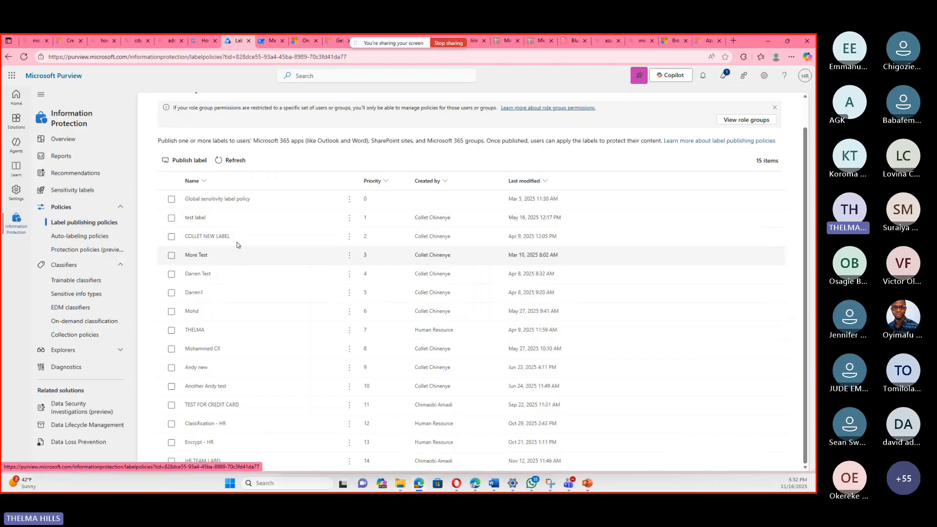
scroll(236, 242, "up", 1)
scroll(236, 242, "down", 1)
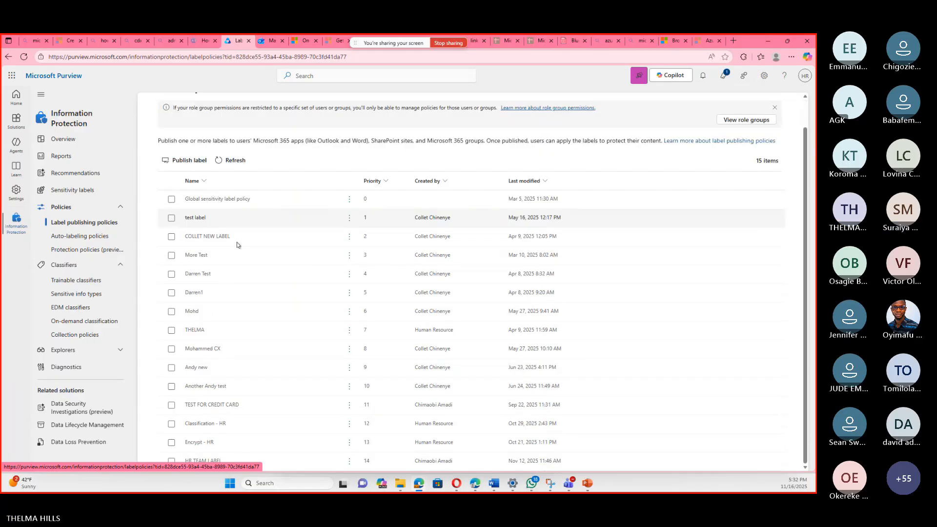
left_click(188, 161)
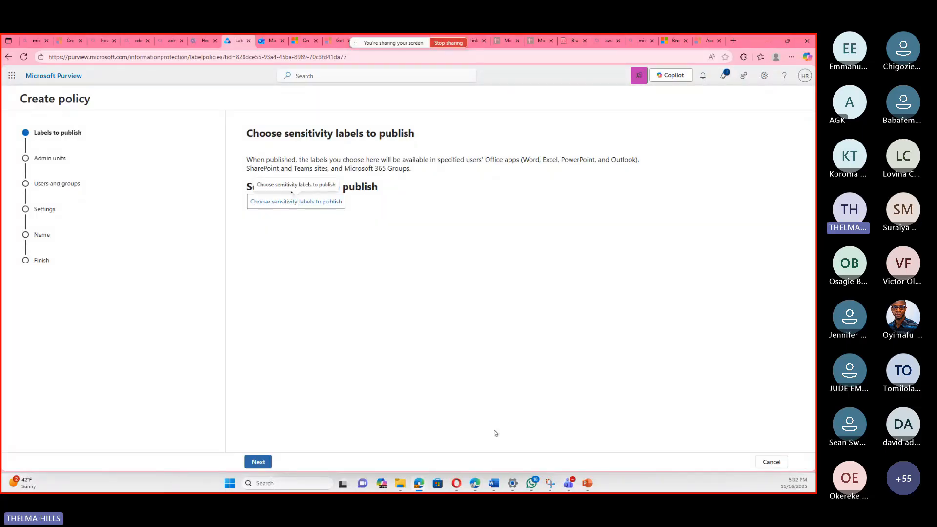
Select Private 1, Private 1/Private - internal and Private 1/Private external for publishing, and keep the full directory as admin units.
left_click(330, 204)
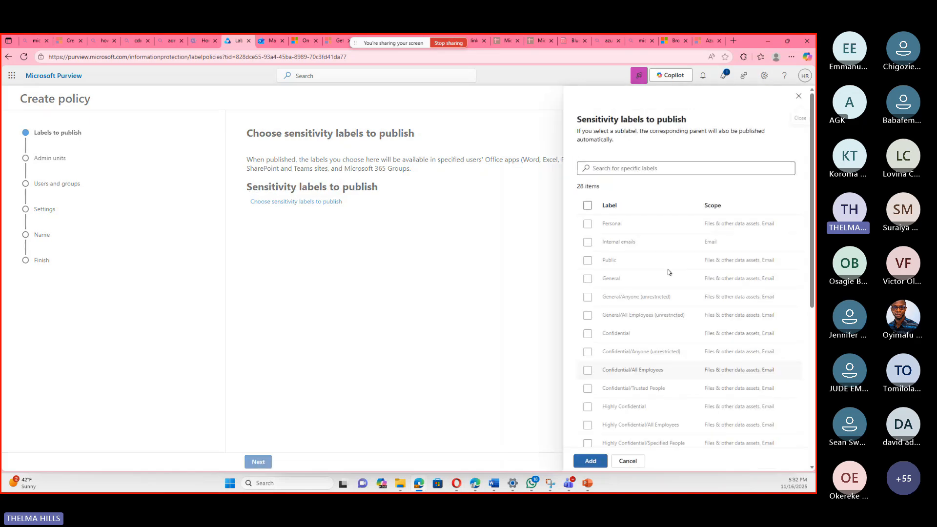
scroll(668, 292, "down", 5)
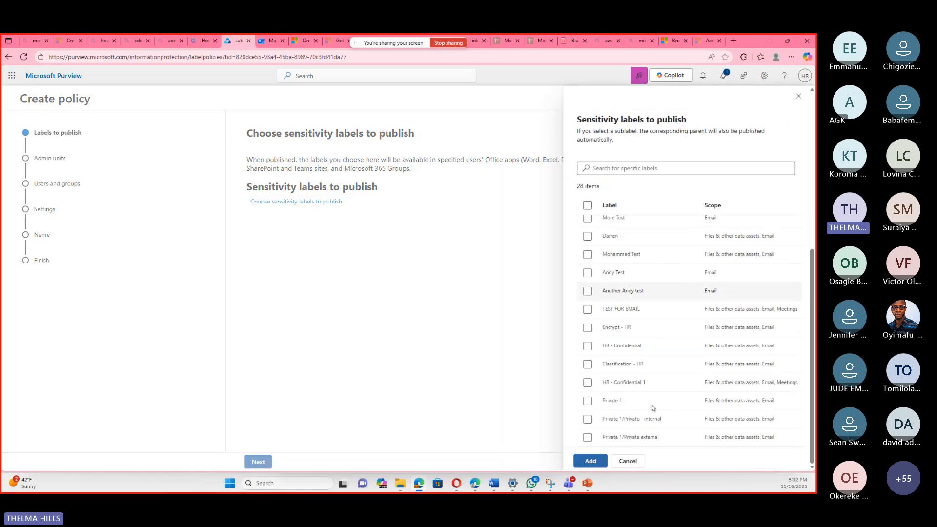
left_click(588, 400)
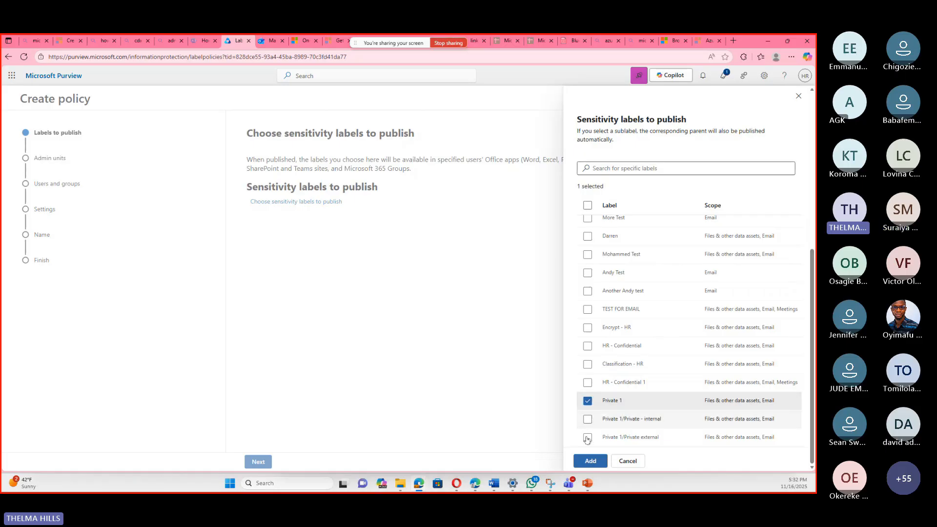
left_click(588, 419)
left_click(587, 438)
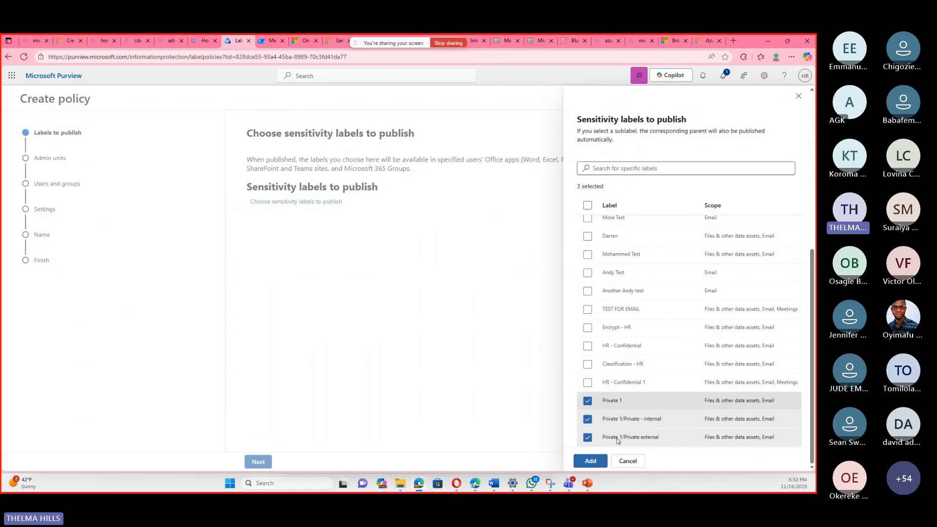
left_click(590, 461)
left_click(260, 462)
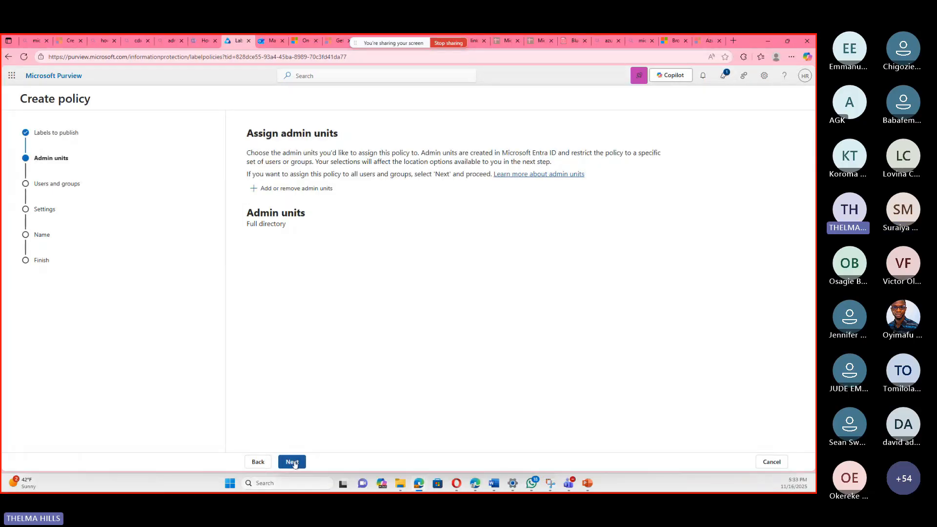
left_click(294, 462)
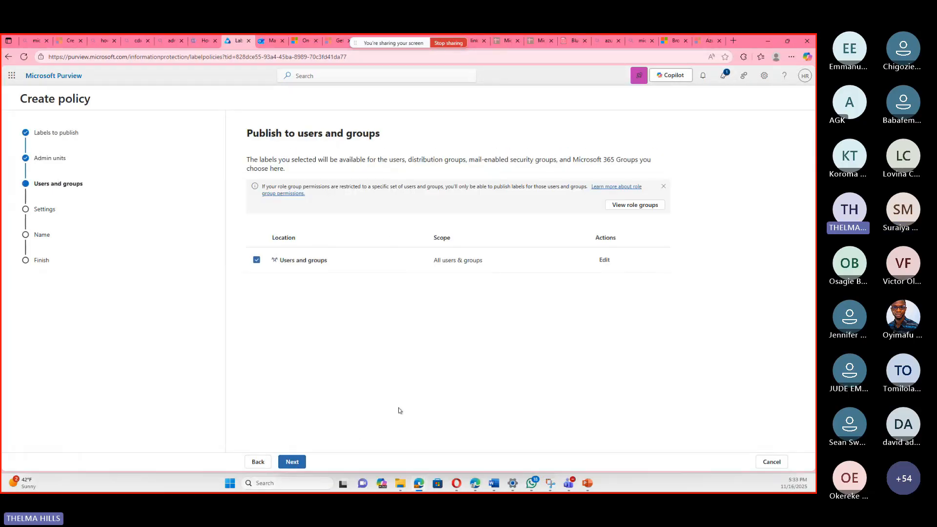
left_click(603, 261)
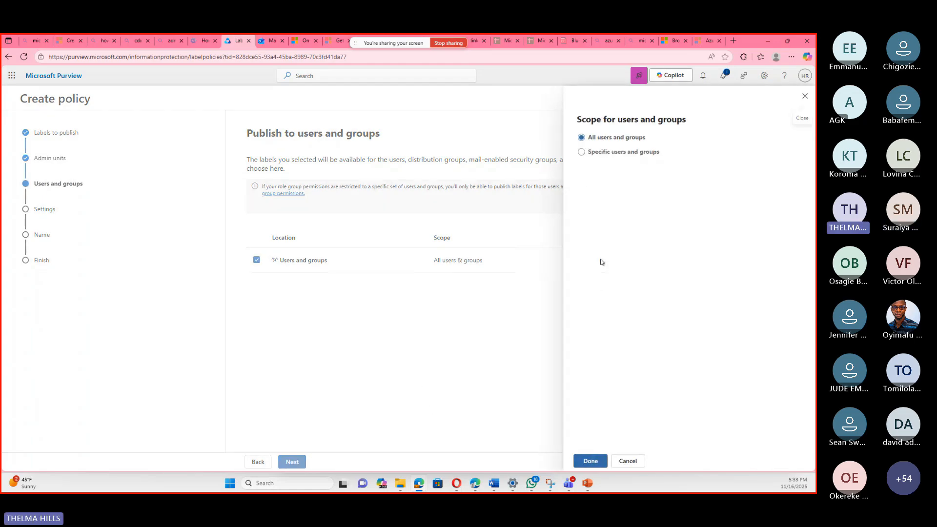
left_click(581, 152)
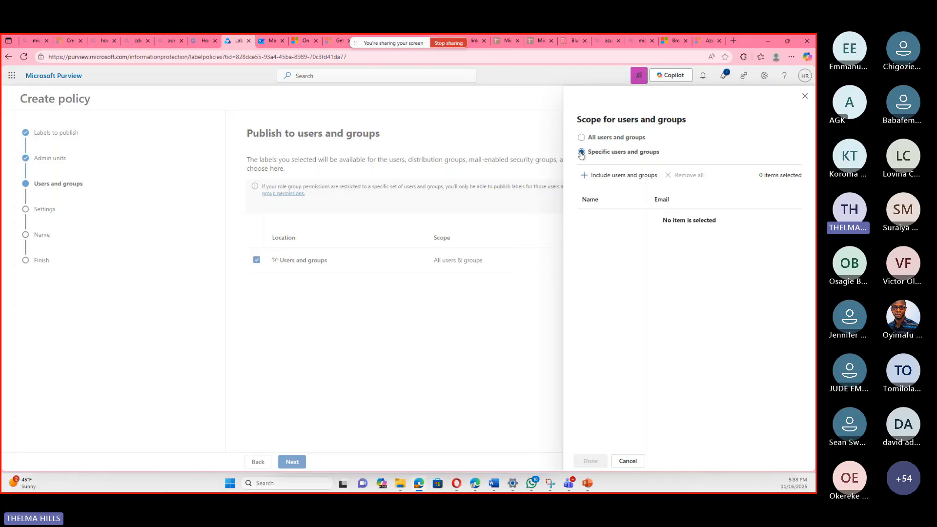
left_click(608, 177)
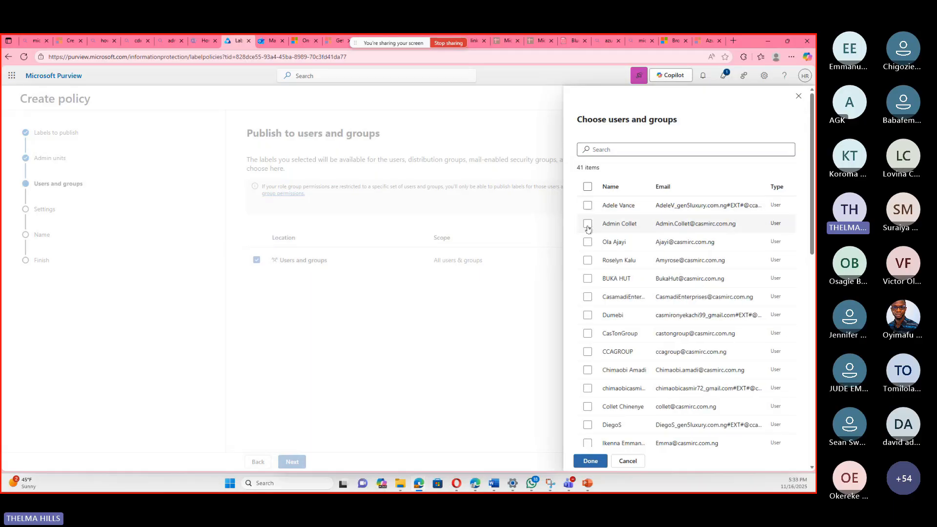
left_click(588, 227)
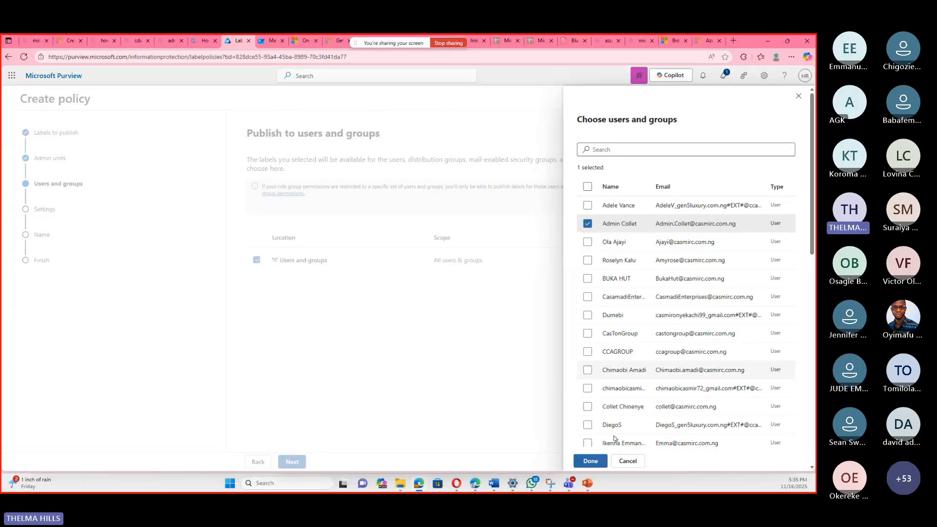
left_click(588, 224)
scroll(647, 345, "down", 10)
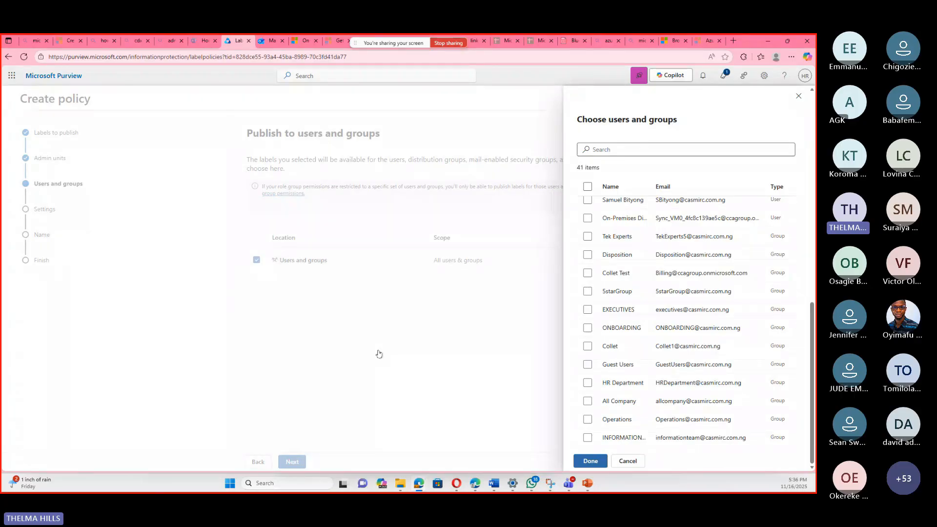
Switch to Outlook, check which sensitivity labels are offered for the draft email, and return to the Purview policy.
key("ctrl+Tab")
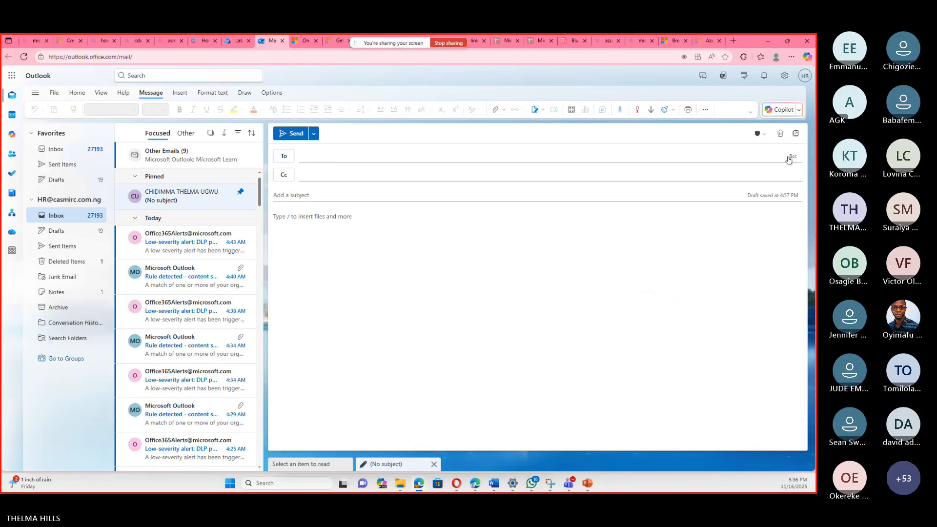
left_click(759, 133)
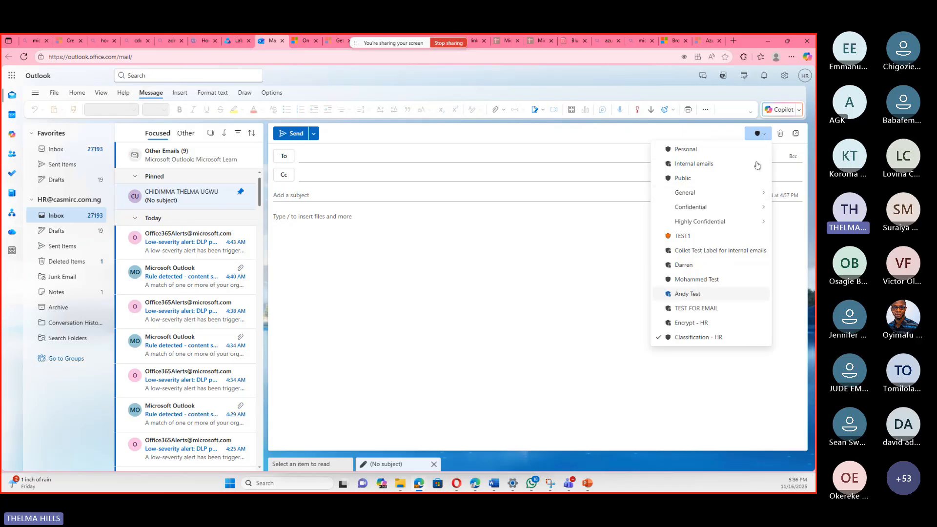
left_click(760, 134)
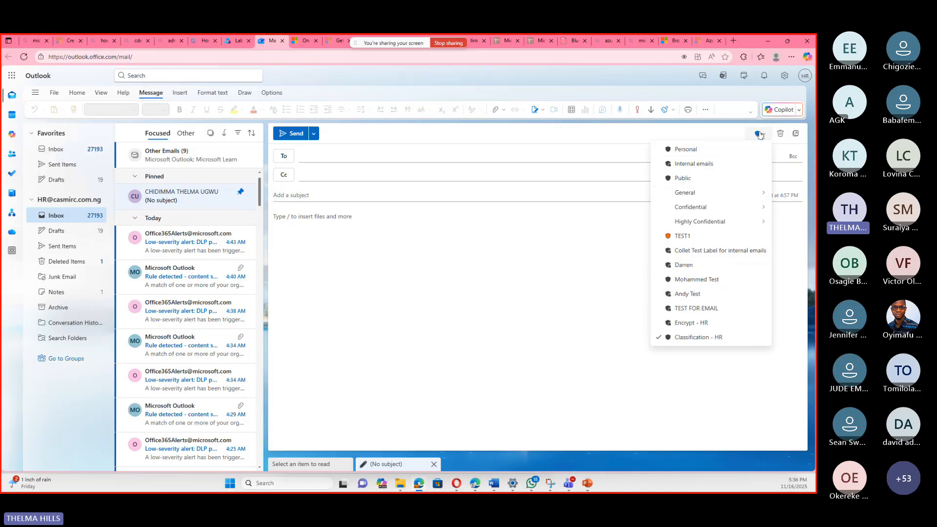
left_click(232, 42)
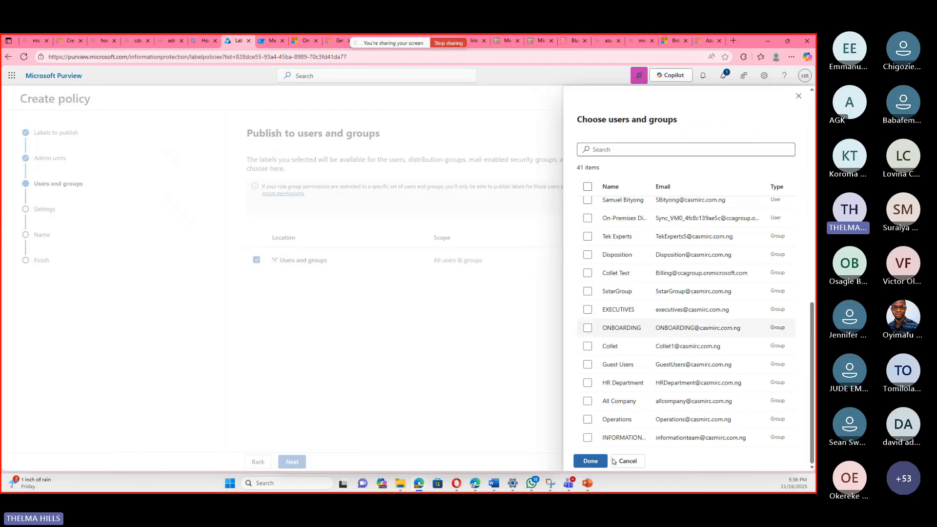
Cancel the choice of specific users and groups and continue with the policy published to all users and groups.
left_click(799, 98)
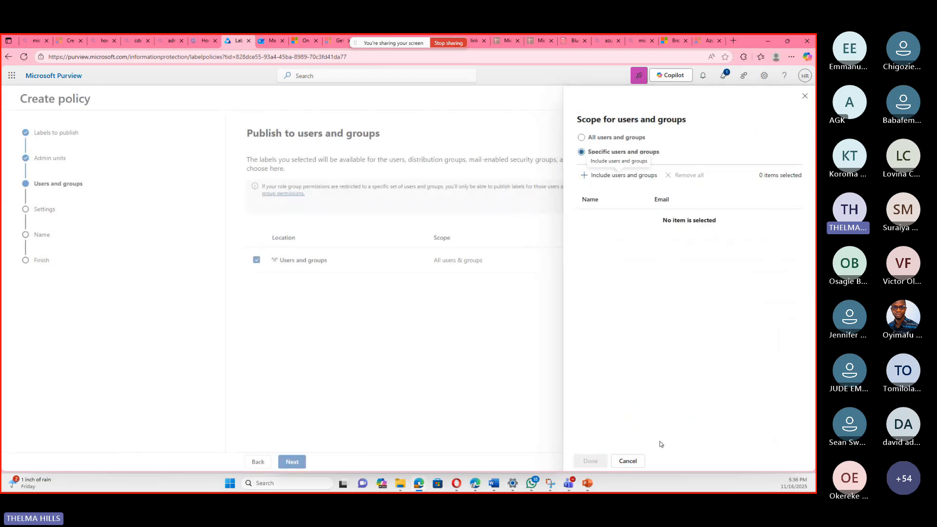
left_click(632, 465)
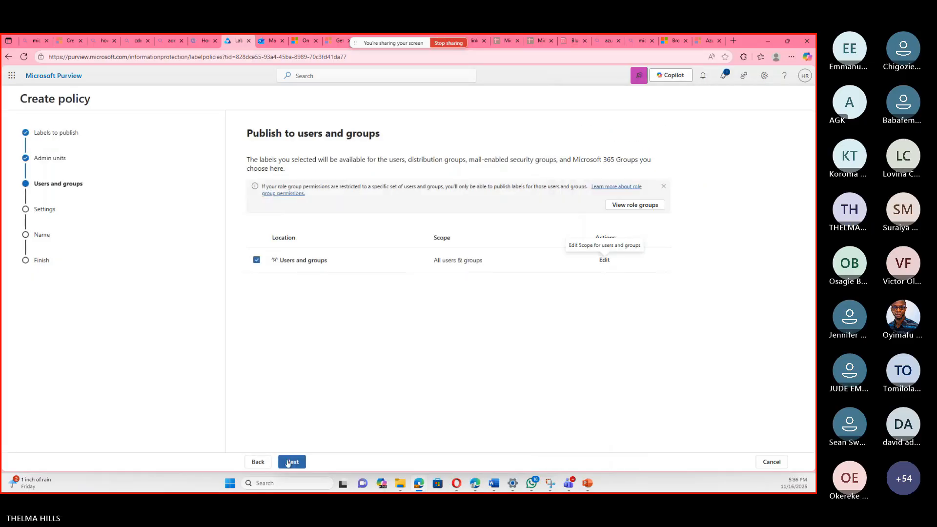
left_click(289, 462)
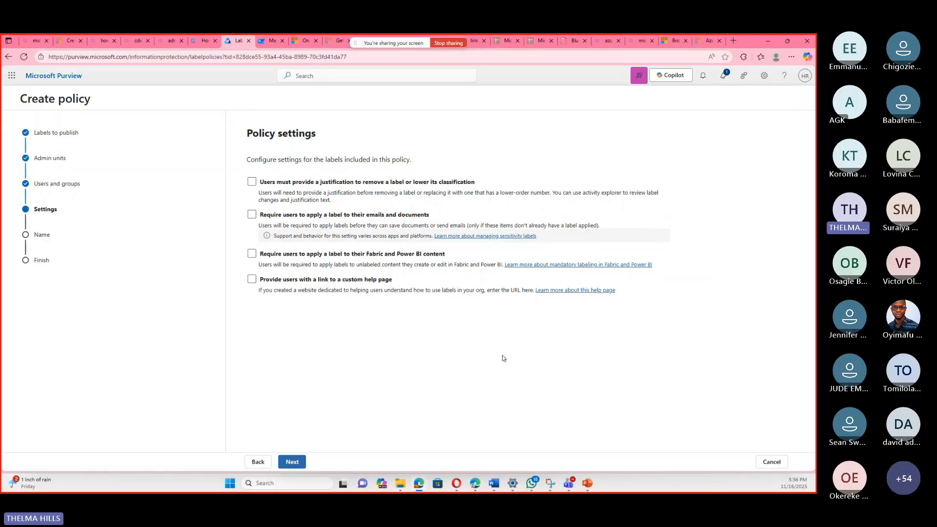
Require users to justify removing a label or lowering its classification, leave mandatory labeling of emails and documents off, and continue.
left_click(251, 182)
left_click(252, 181)
left_click(252, 182)
left_click(251, 182)
left_click(252, 182)
left_click(252, 216)
left_click(252, 214)
left_click(295, 462)
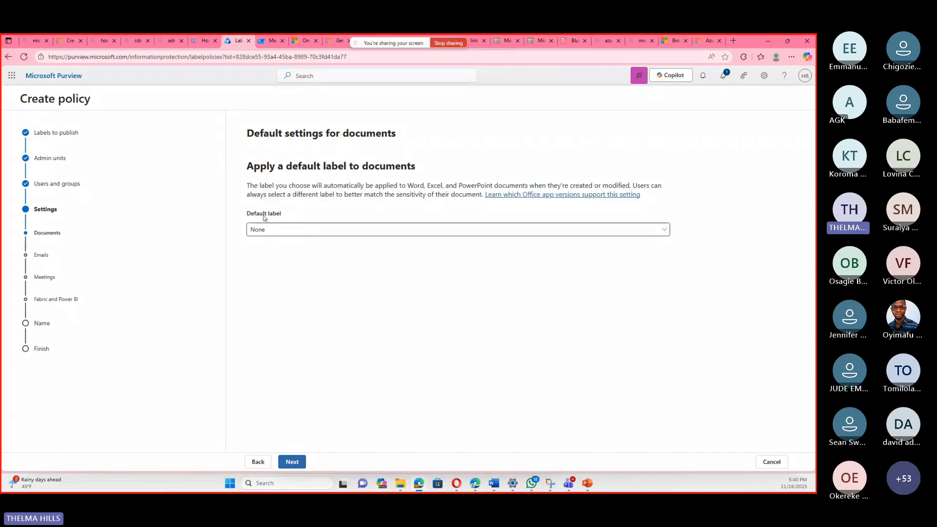
Check the default label choices for documents and continue with None.
left_click(320, 232)
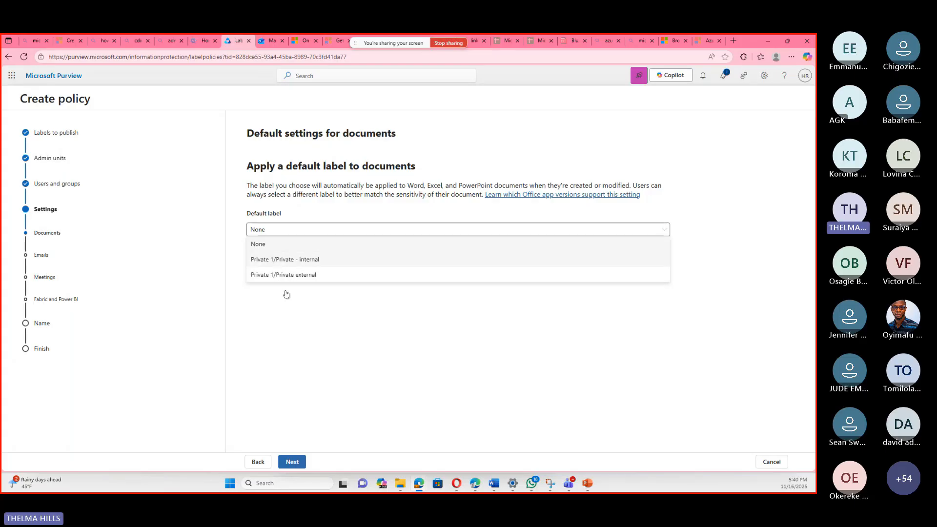
left_click(316, 336)
left_click(297, 462)
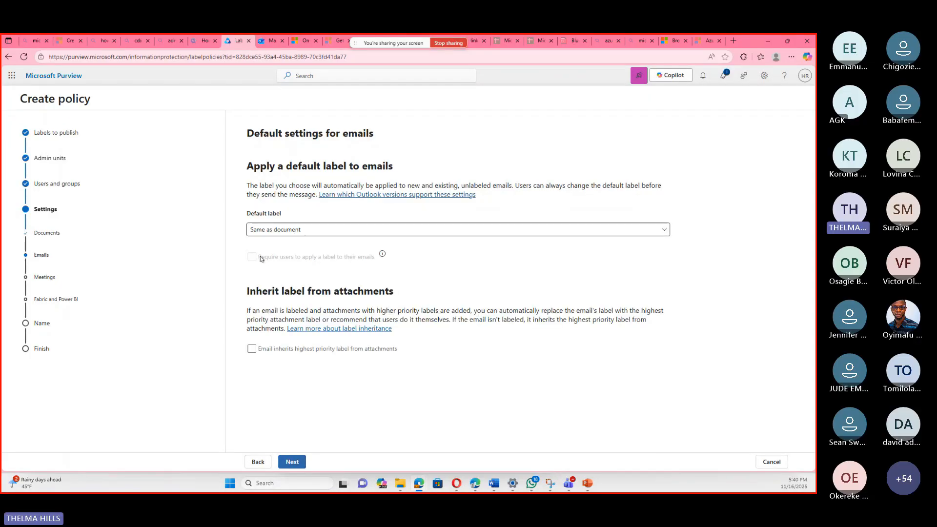
Keep the default label as Same as document for emails and None for meetings and for Fabric and Power BI content.
left_click(288, 463)
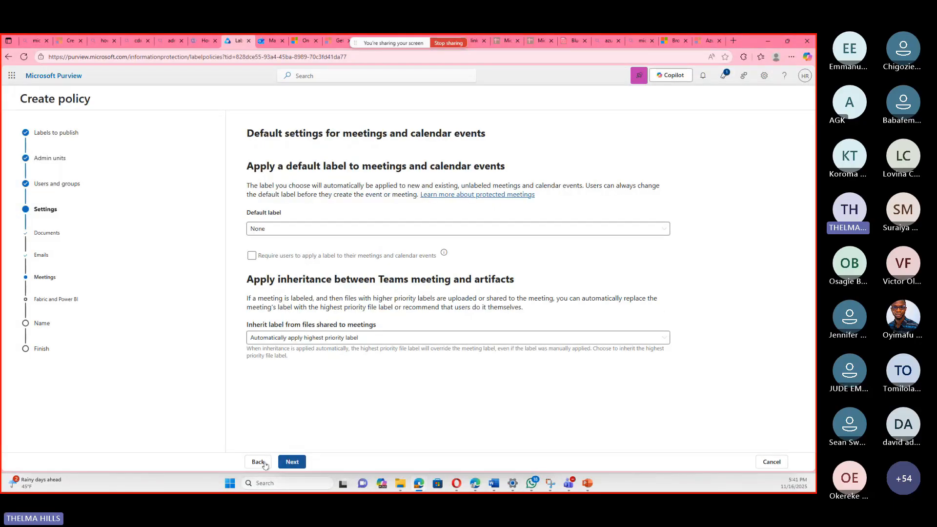
left_click(264, 463)
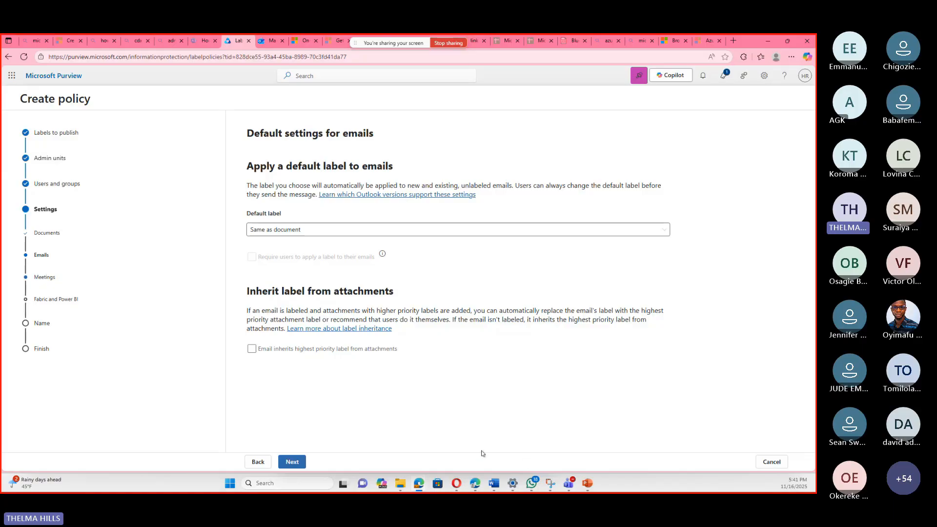
left_click(287, 462)
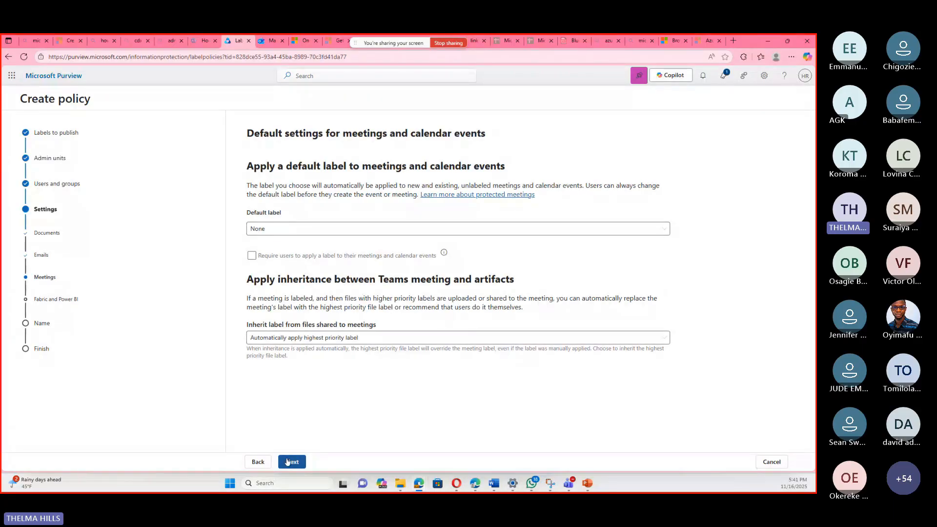
left_click(287, 462)
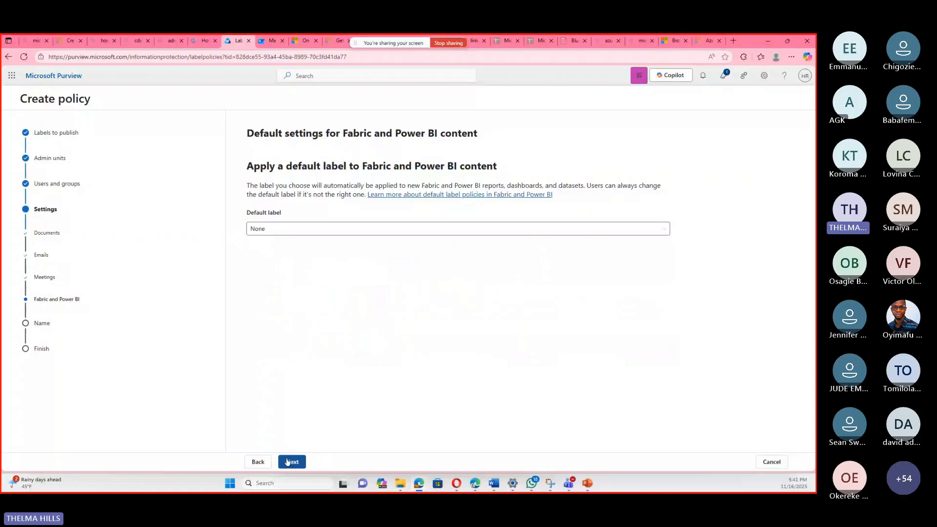
left_click(258, 461)
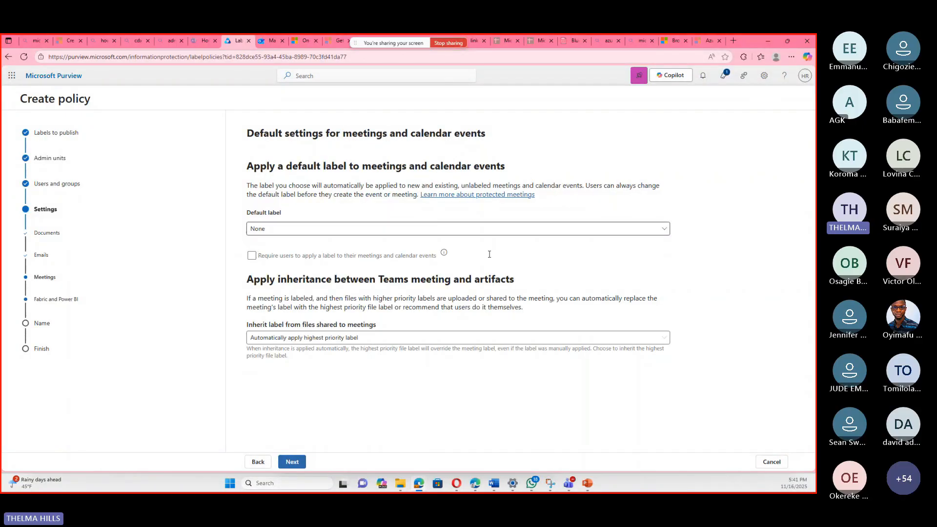
left_click(287, 462)
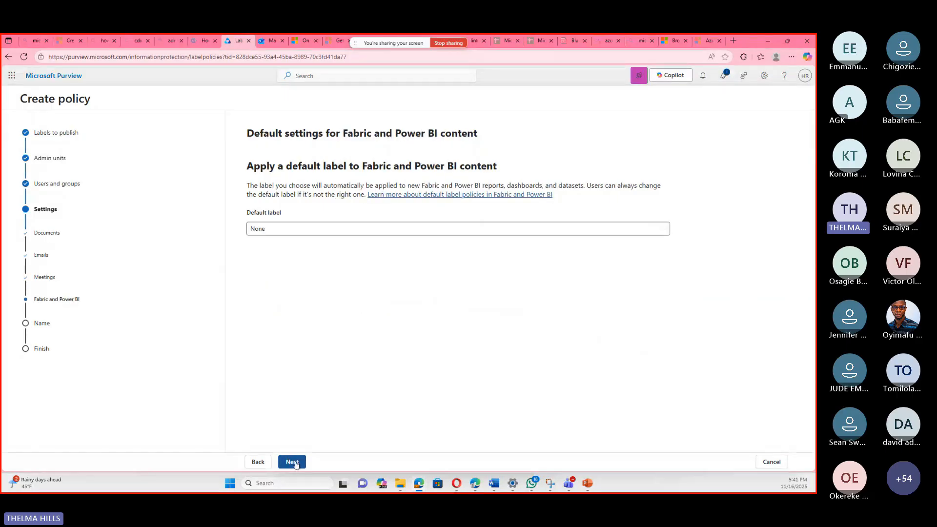
left_click(293, 463)
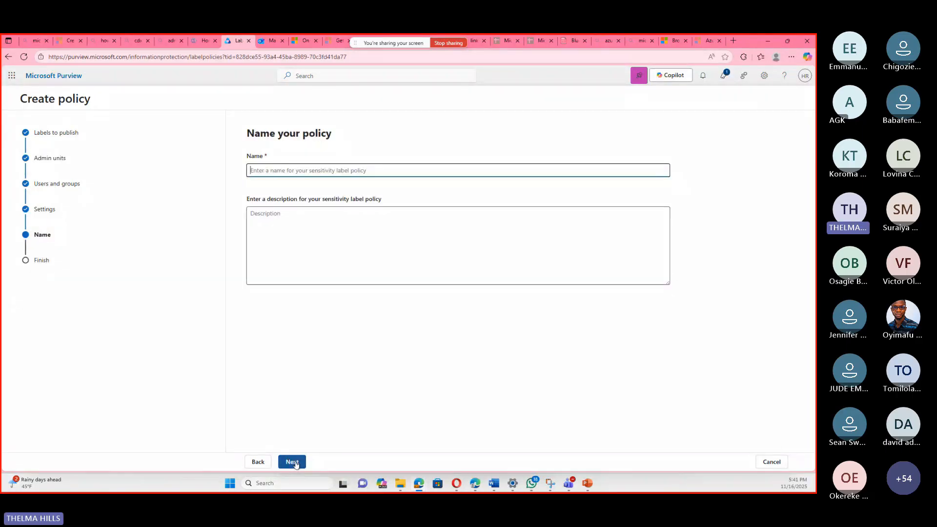
Name the label policy "private" without a description and submit it.
left_click(415, 168)
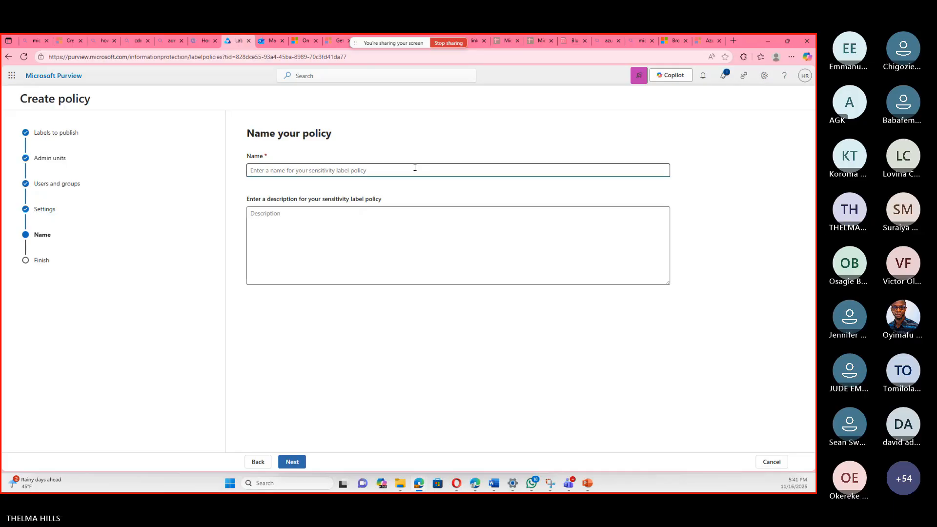
type("private")
left_click(299, 462)
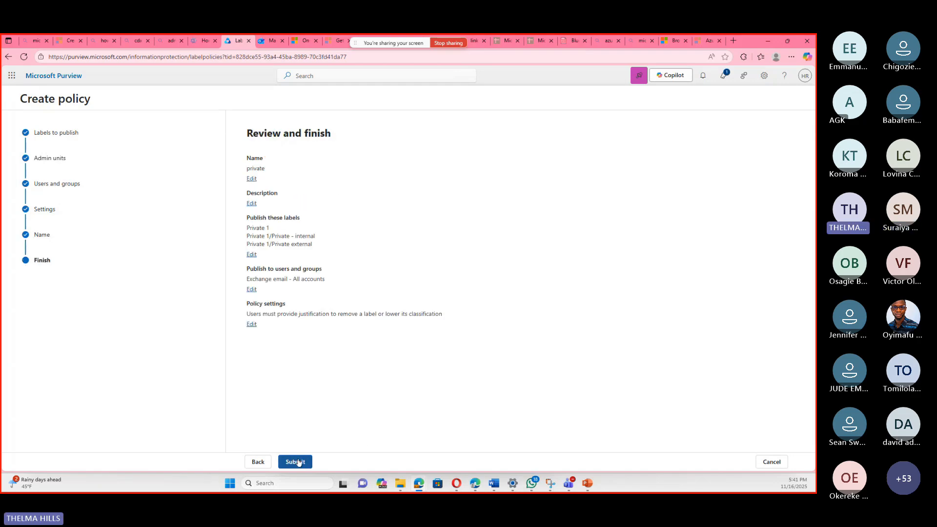
left_click(296, 462)
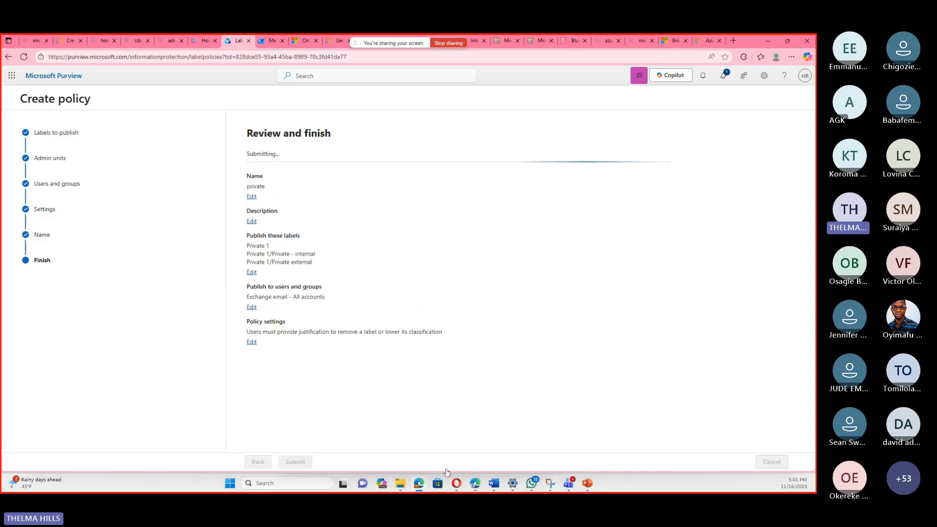
Switch to the open presentation in PowerPoint.
mouse_move(589, 484)
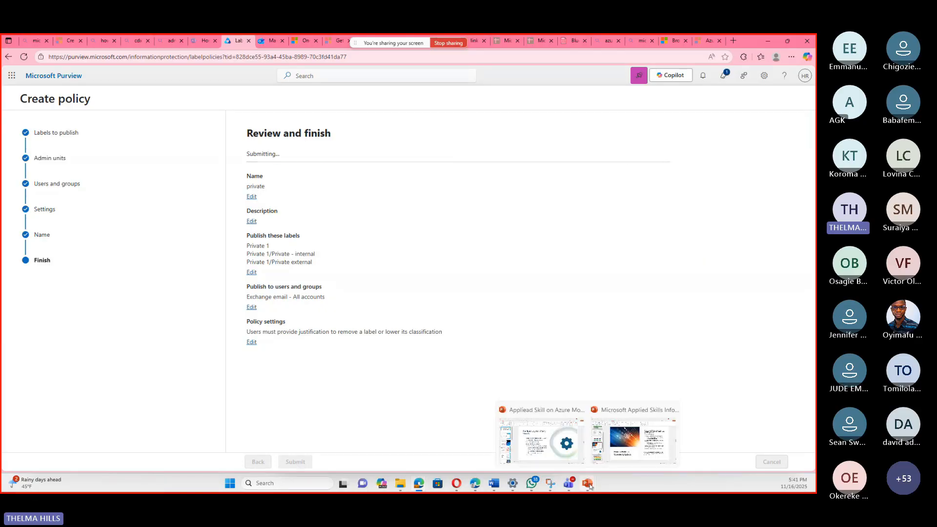
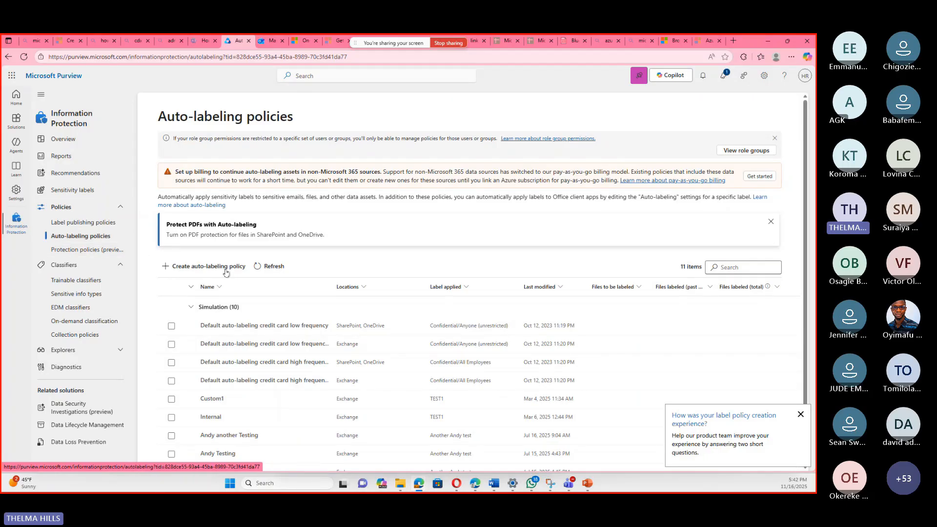
Start a new auto-labeling policy from the Custom policy template and keep the name "Custom policy".
left_click(226, 267)
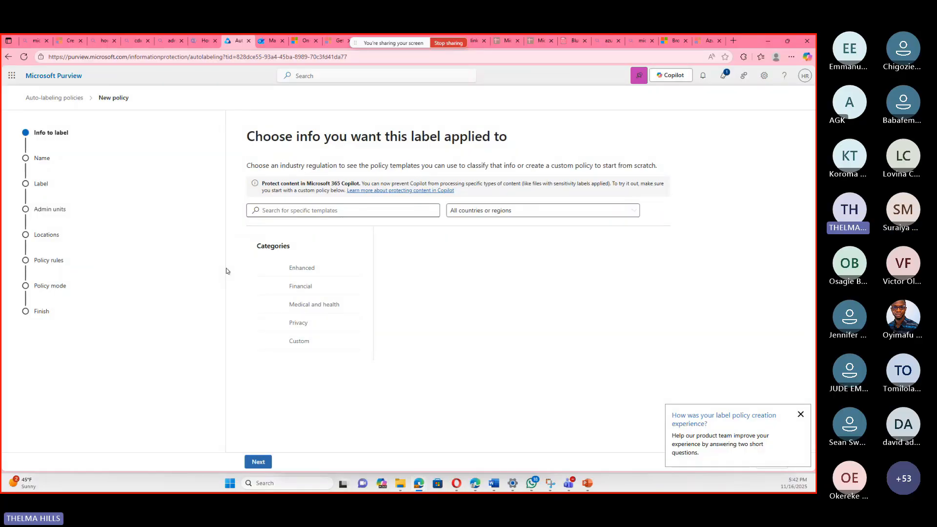
left_click(294, 345)
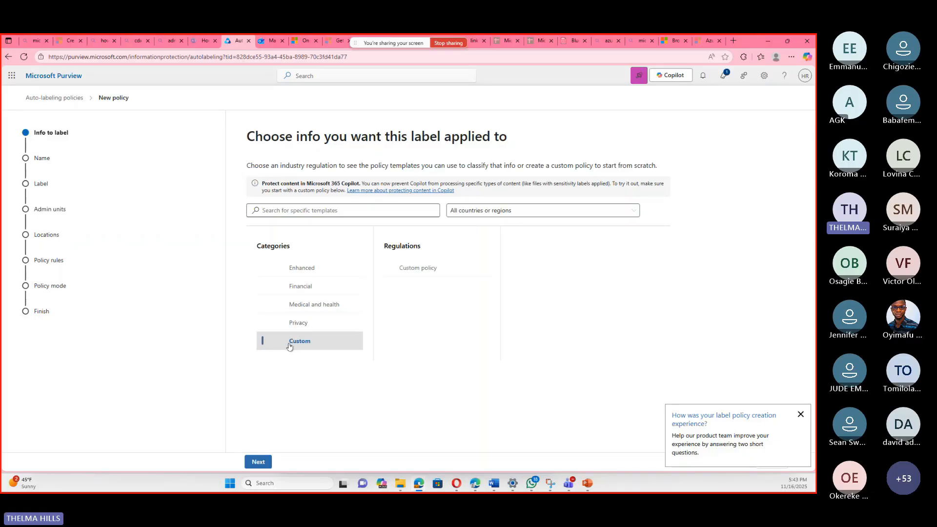
left_click(427, 269)
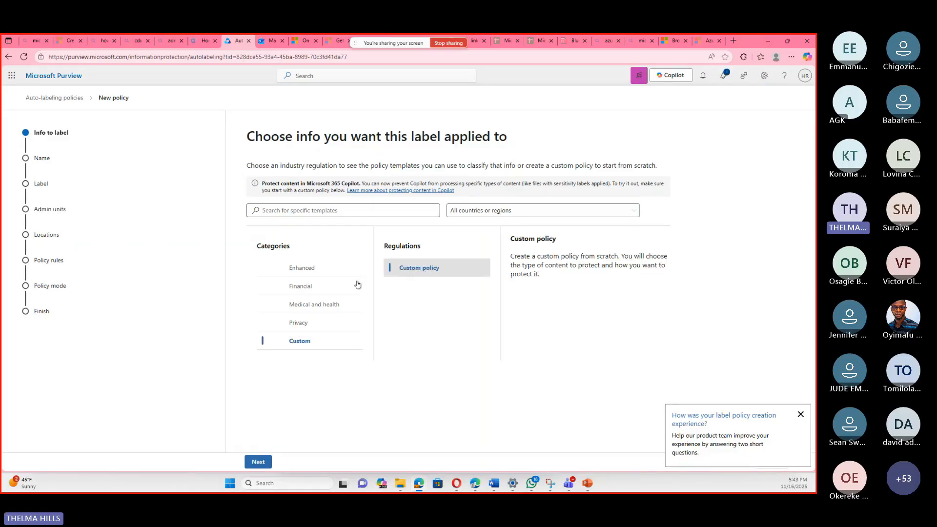
left_click(261, 461)
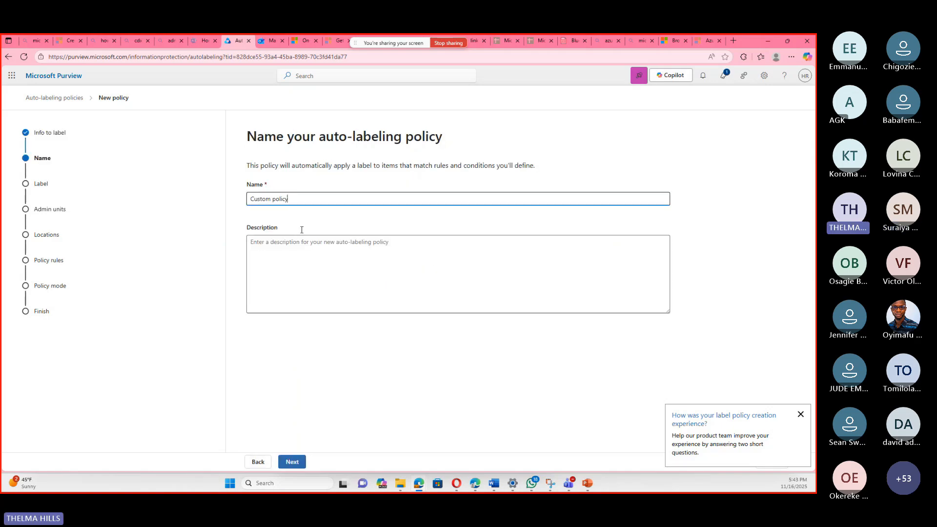
left_click(291, 462)
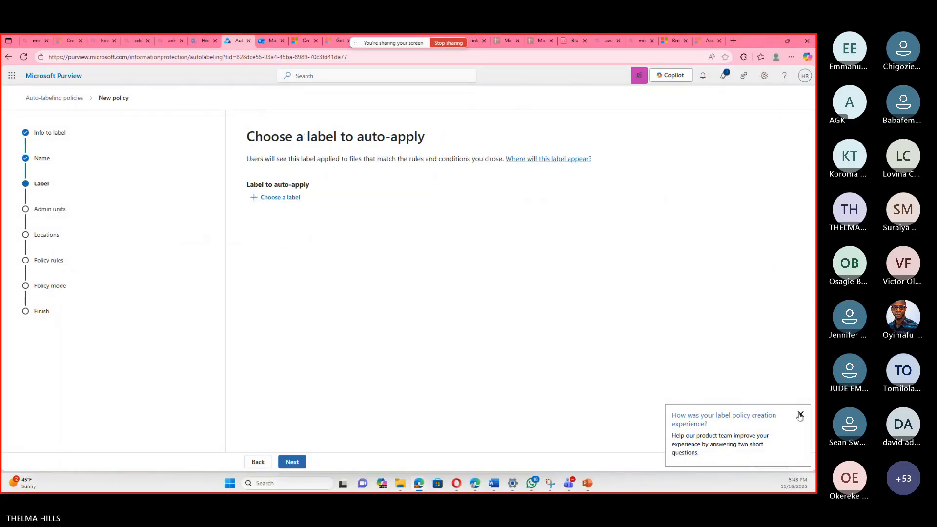
Choose TEST FOR EMAIL as the label to auto-apply and continue to the admin units.
left_click(294, 201)
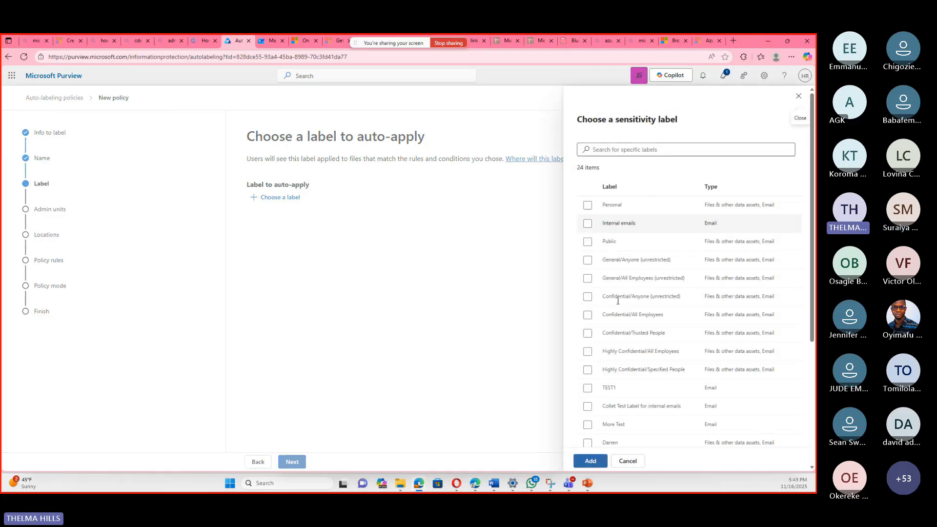
scroll(610, 332, "down", 3)
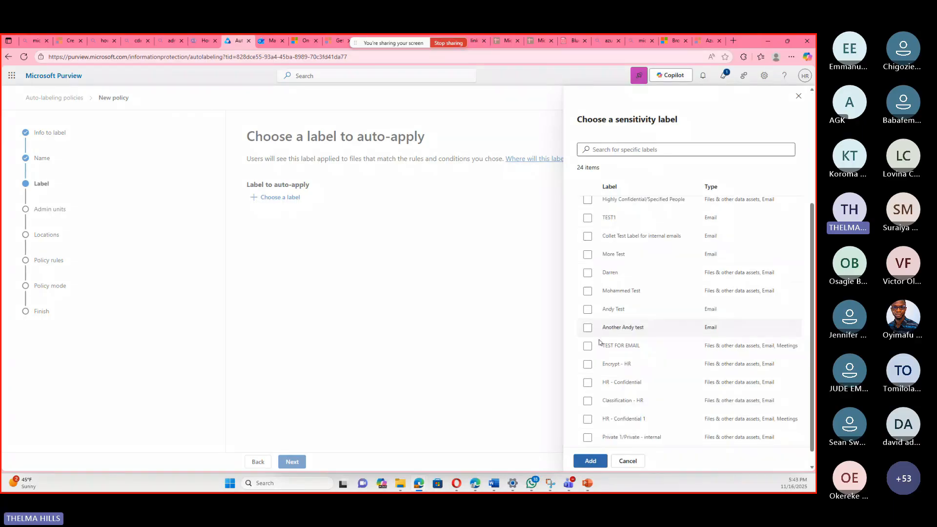
left_click(587, 346)
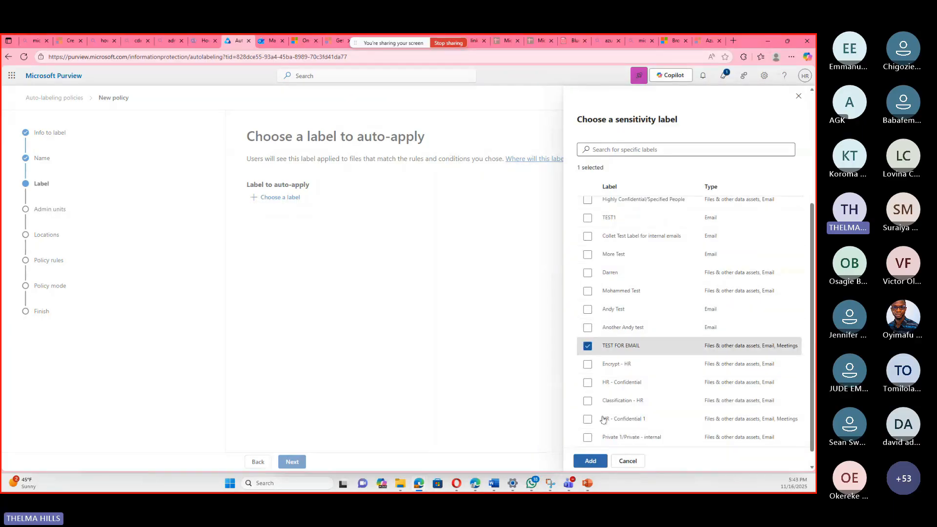
left_click(591, 461)
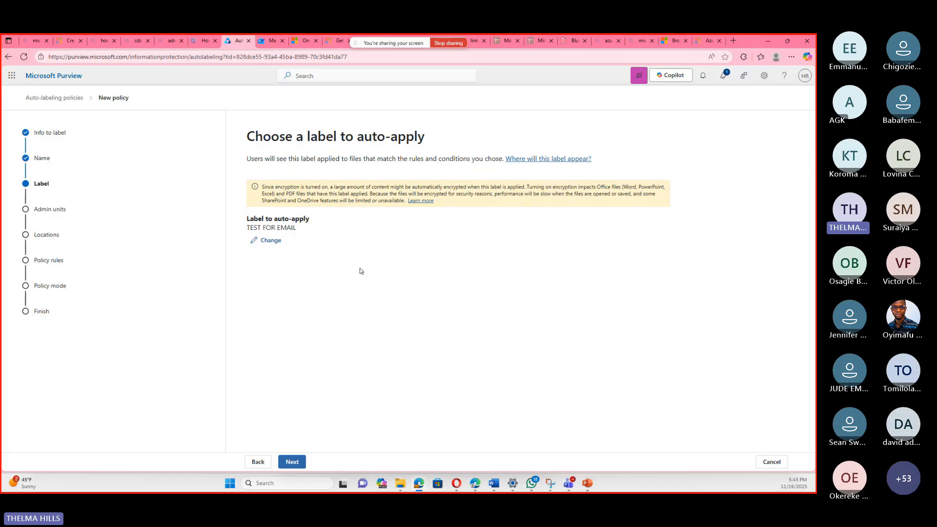
left_click(294, 462)
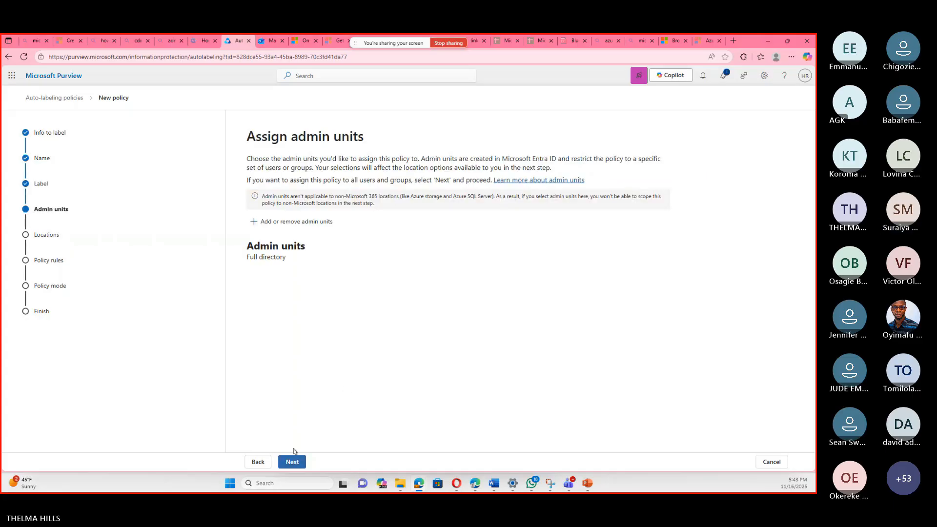
Keep the full directory as admin units and apply the label to Exchange email, SharePoint sites and OneDrive accounts.
left_click(292, 462)
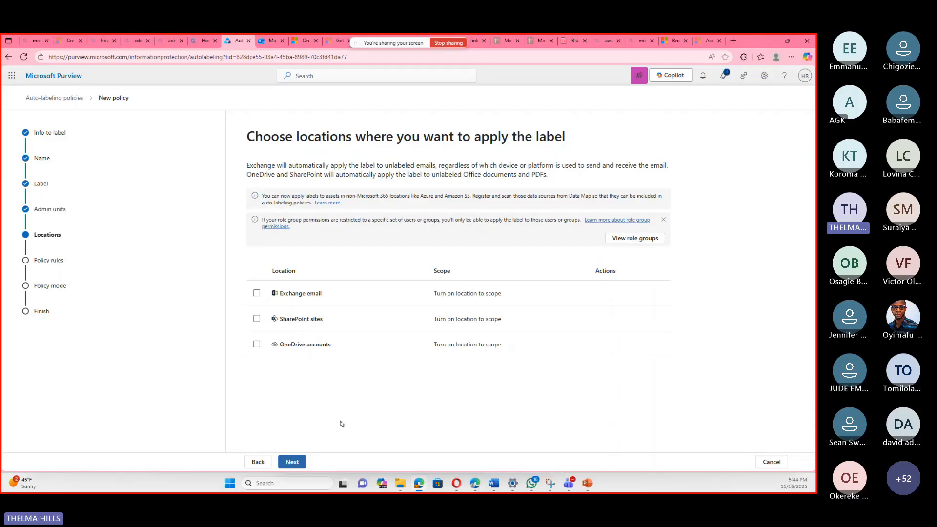
left_click(256, 294)
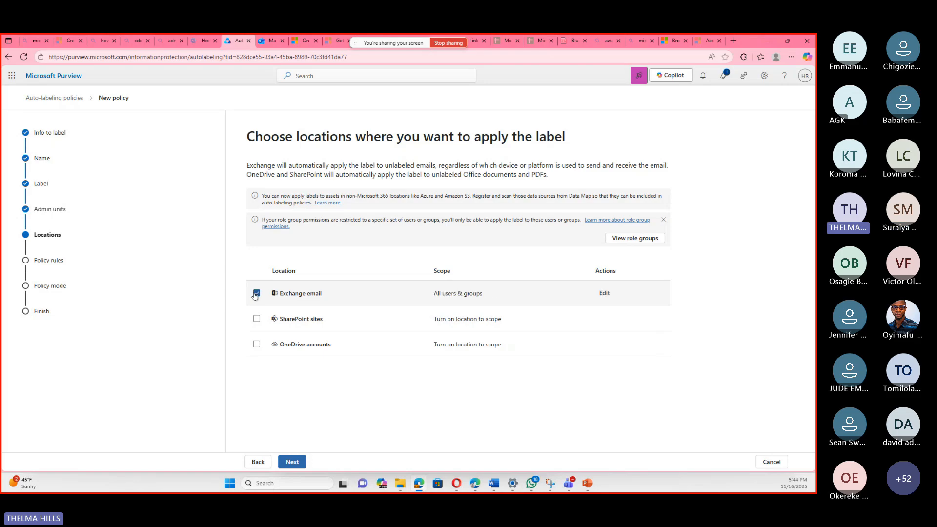
left_click(256, 344)
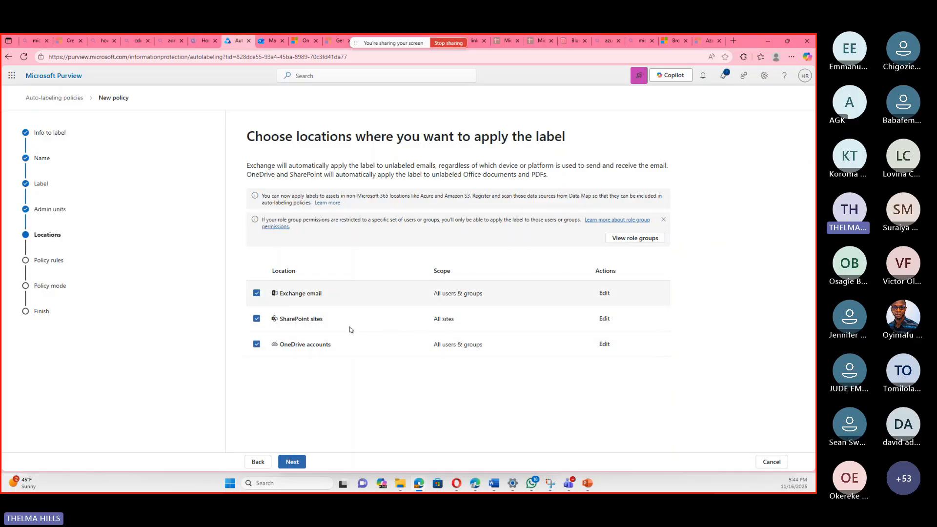
left_click(300, 462)
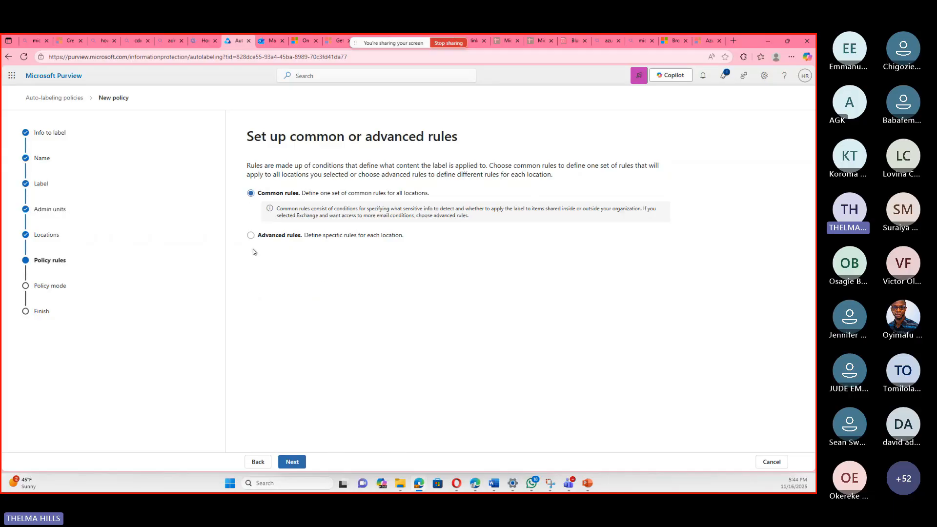
Keep common rules for all locations and start a new rule named "test".
left_click(295, 463)
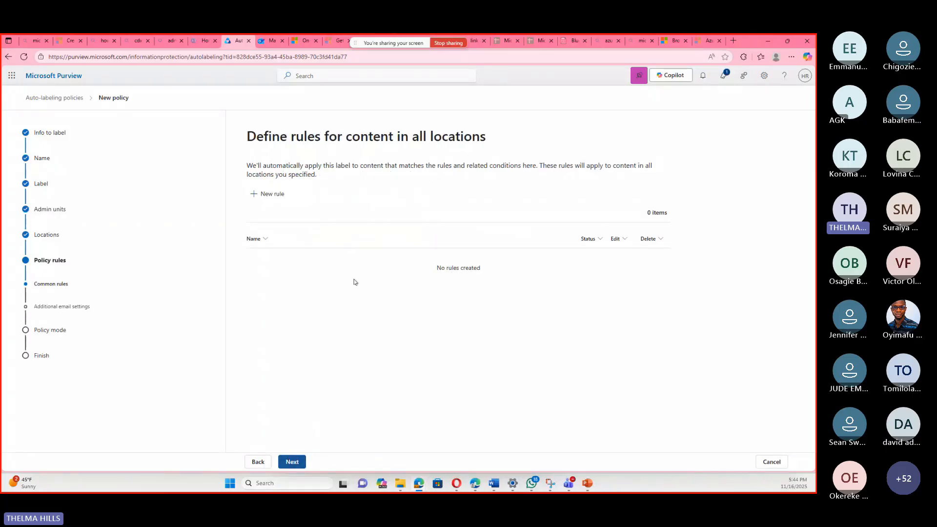
left_click(276, 195)
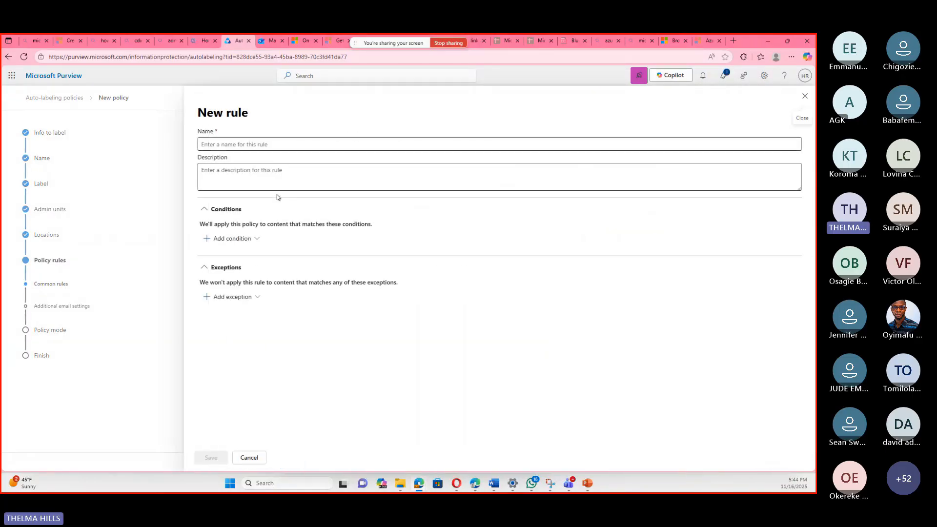
left_click(269, 145)
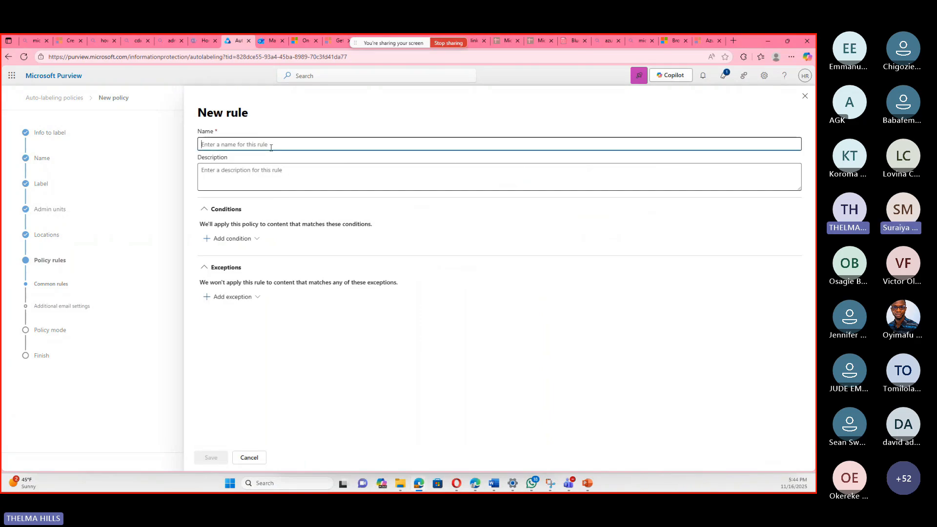
type("test")
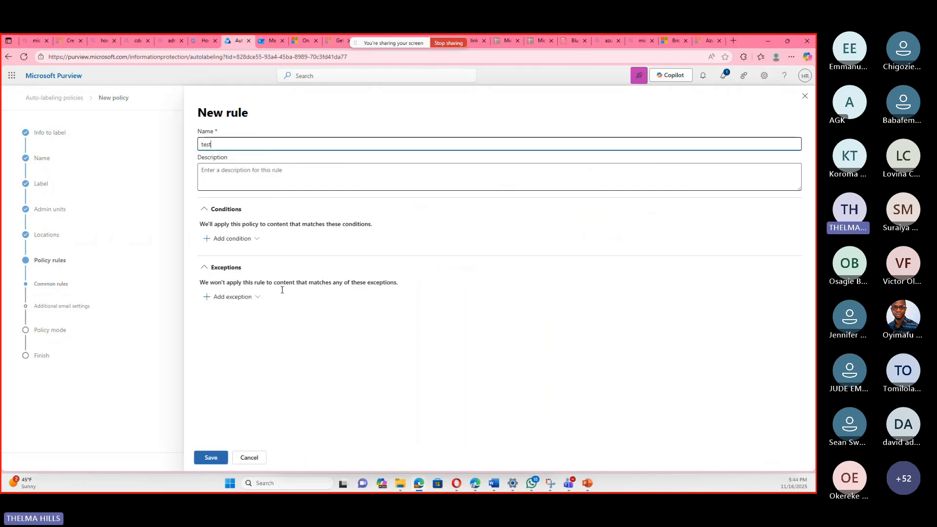
Add a Content contains condition to the rule with the sensitive info type TEST in the Default group.
left_click(248, 240)
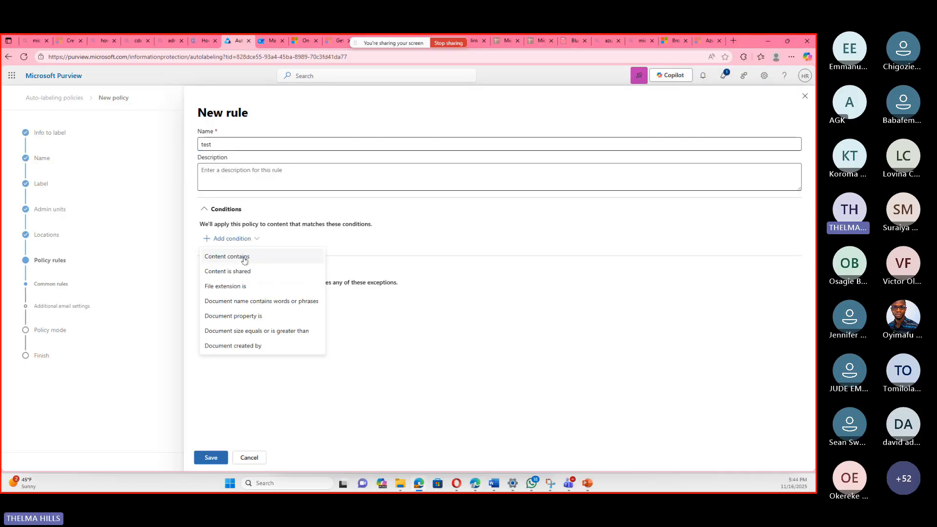
left_click(244, 258)
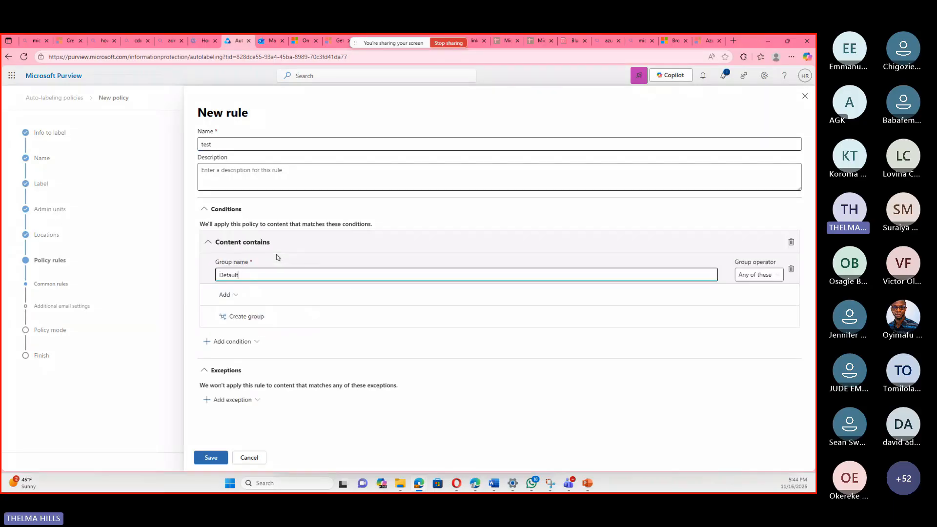
left_click(239, 295)
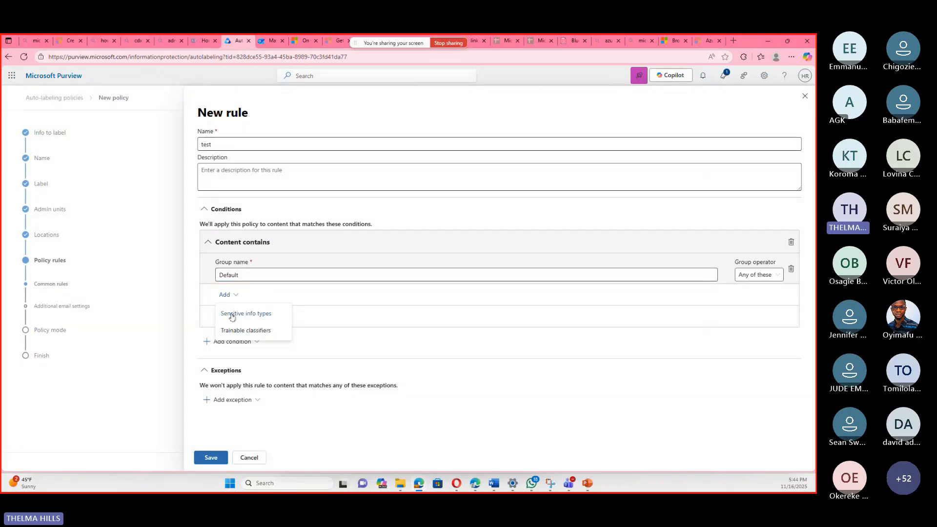
left_click(232, 314)
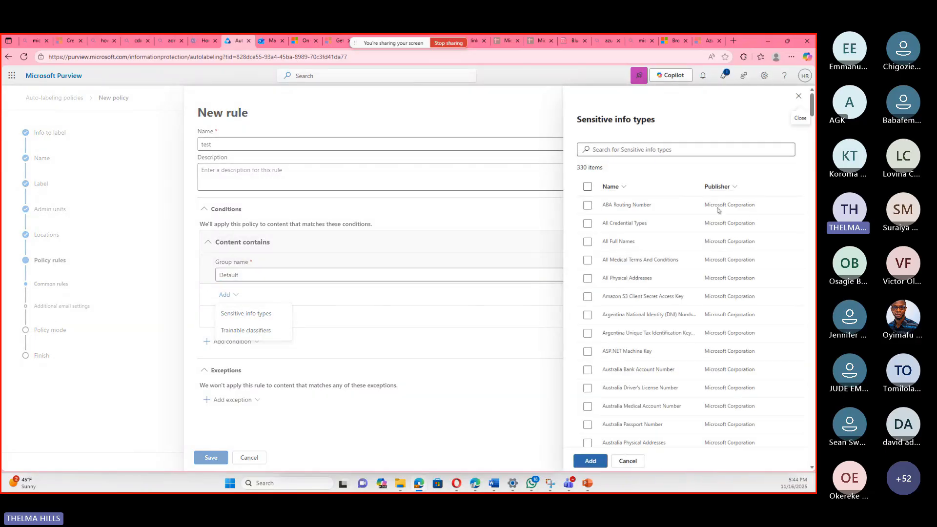
scroll(717, 212, "down", 6)
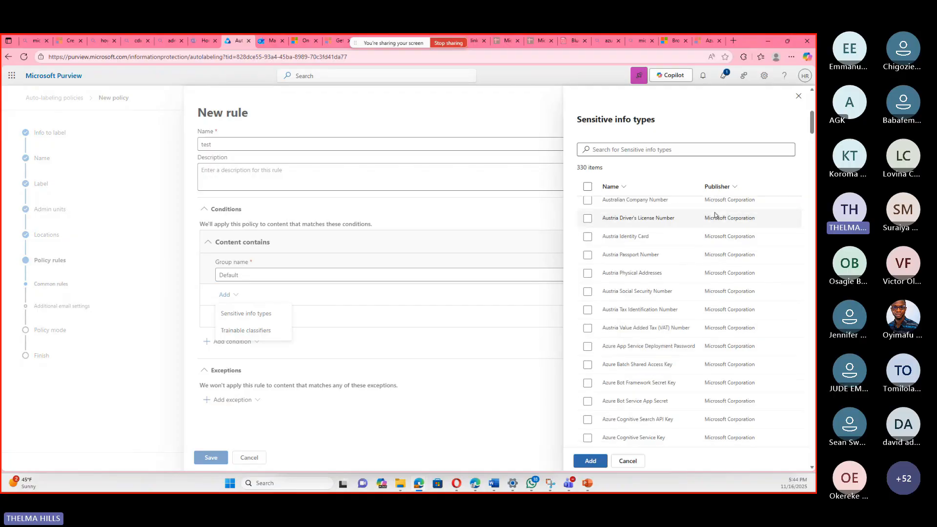
scroll(715, 215, "down", 5)
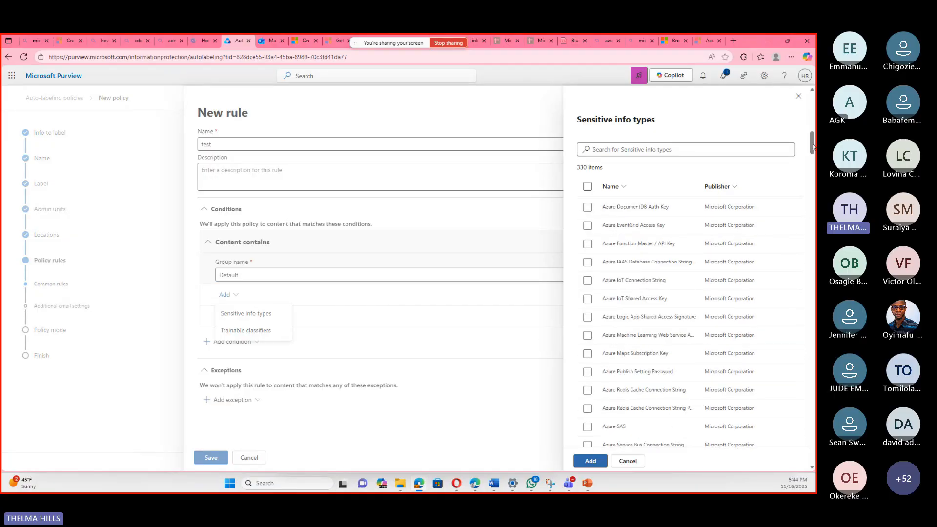
left_click_drag(813, 146, 812, 395)
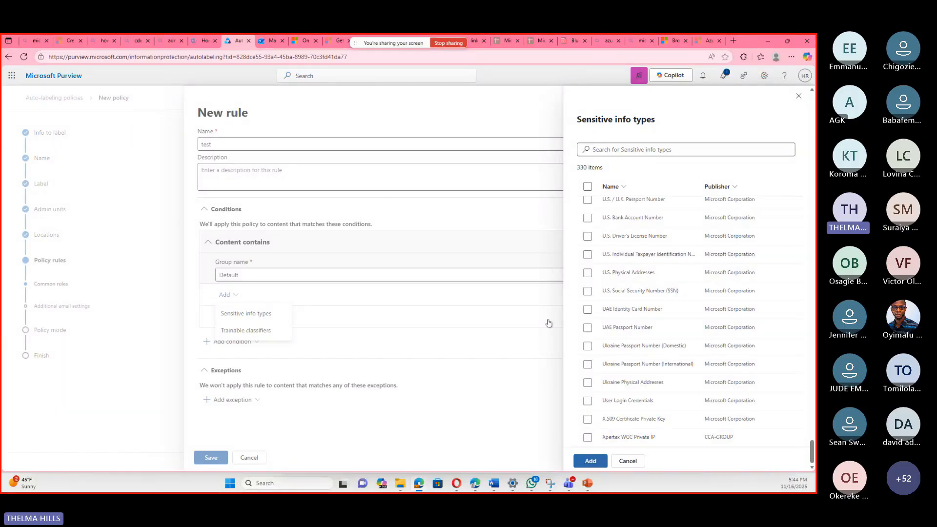
scroll(618, 210, "up", 4)
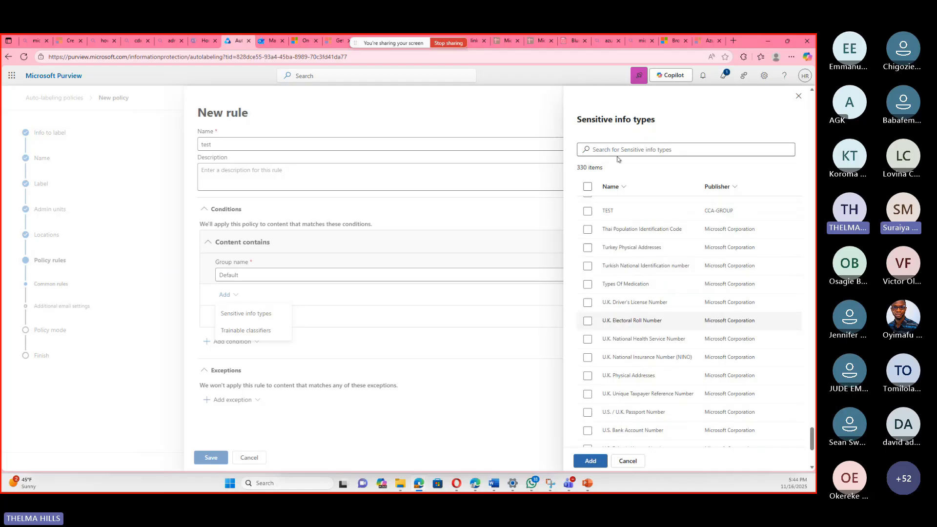
left_click(595, 216)
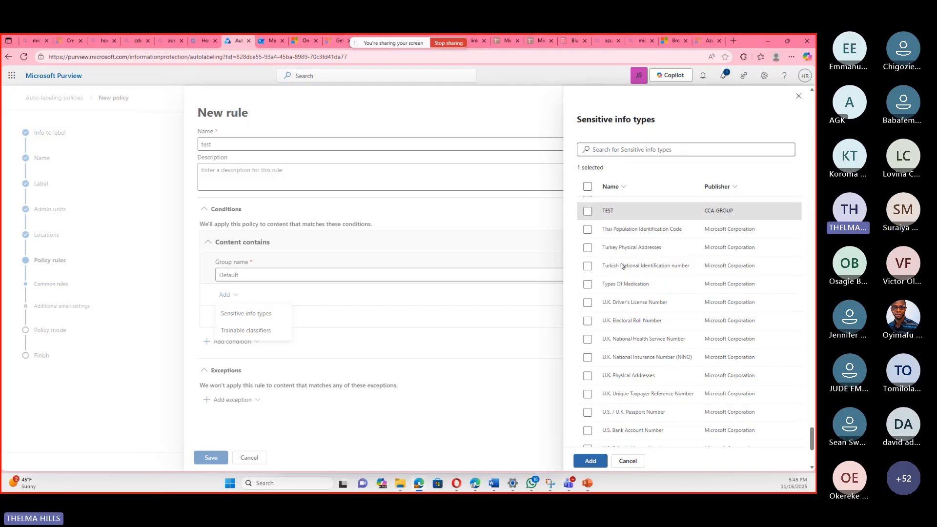
left_click(590, 461)
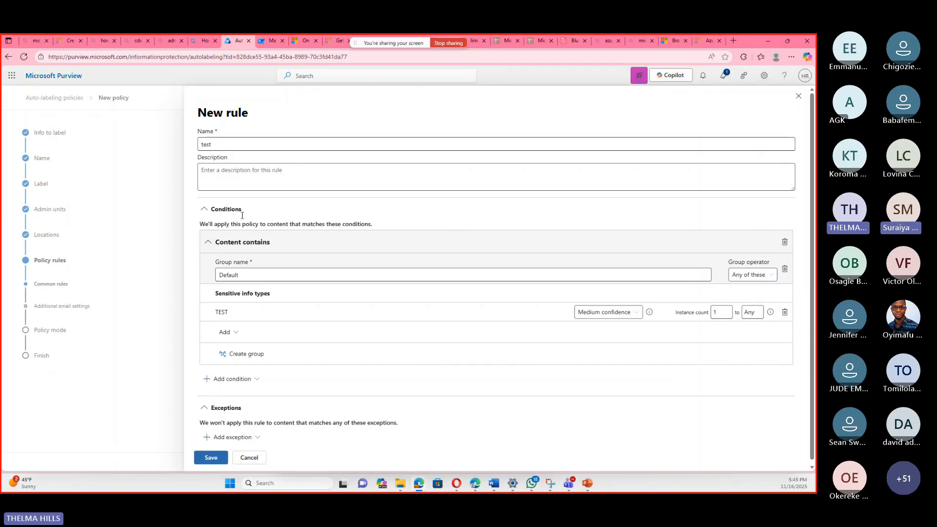
Add a Content is shared condition to the rule and set it to "with people outside my organization".
scroll(292, 351, "down", 1)
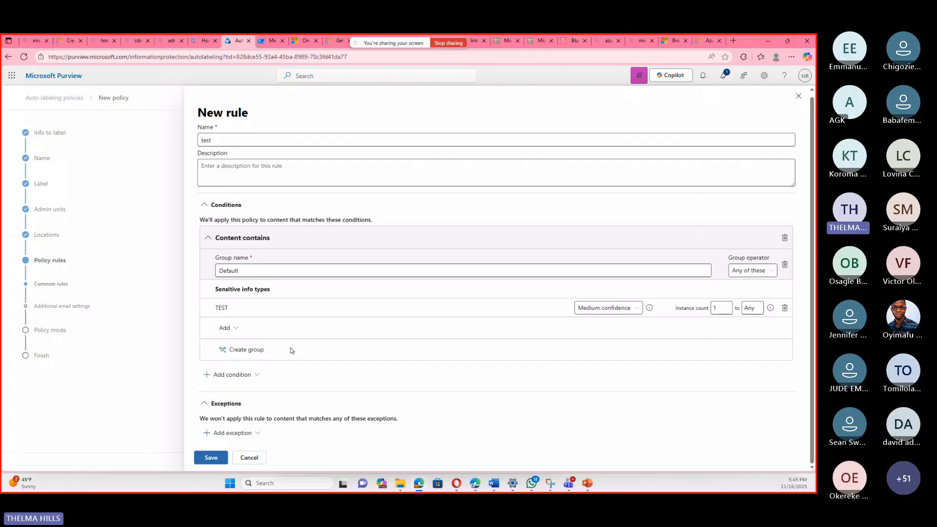
left_click(251, 373)
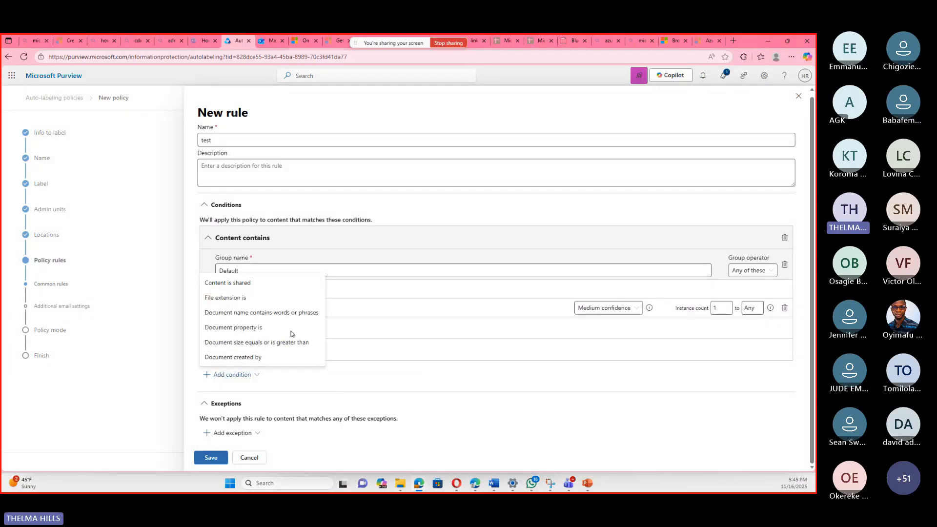
left_click(243, 375)
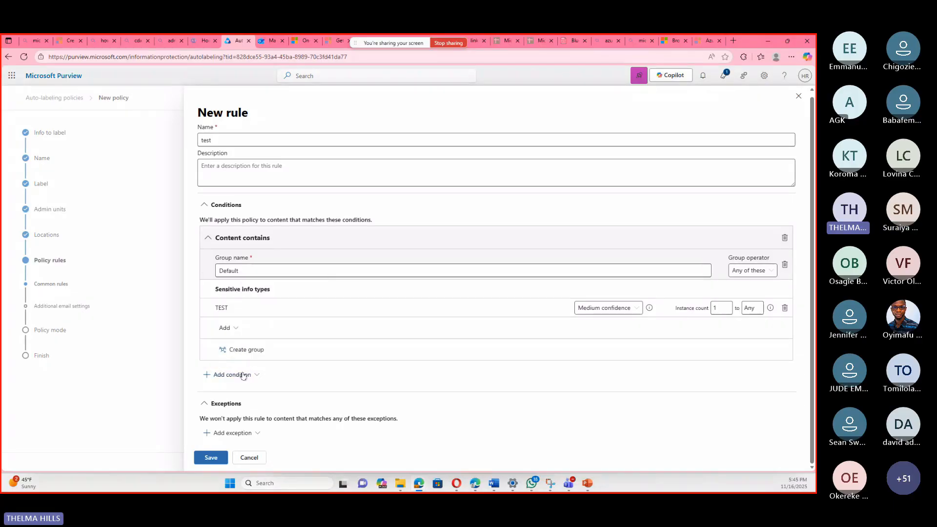
left_click(243, 374)
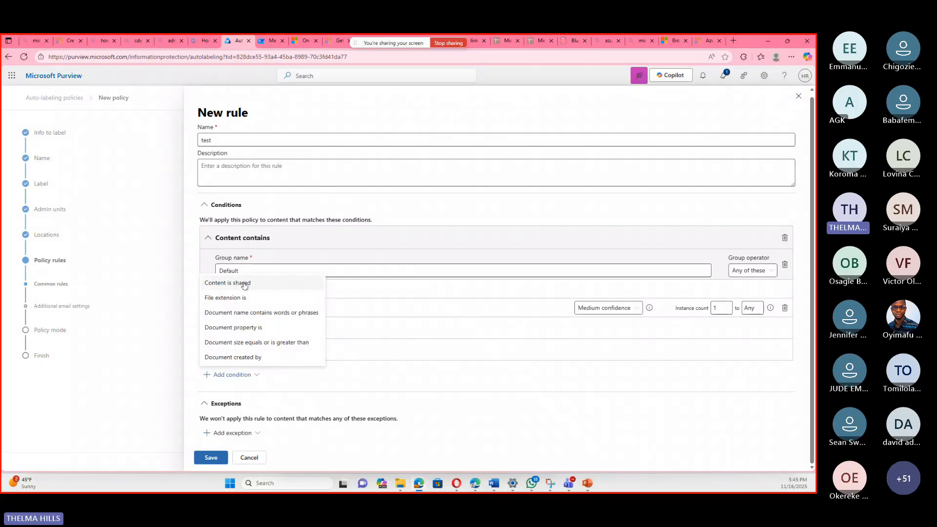
left_click(245, 284)
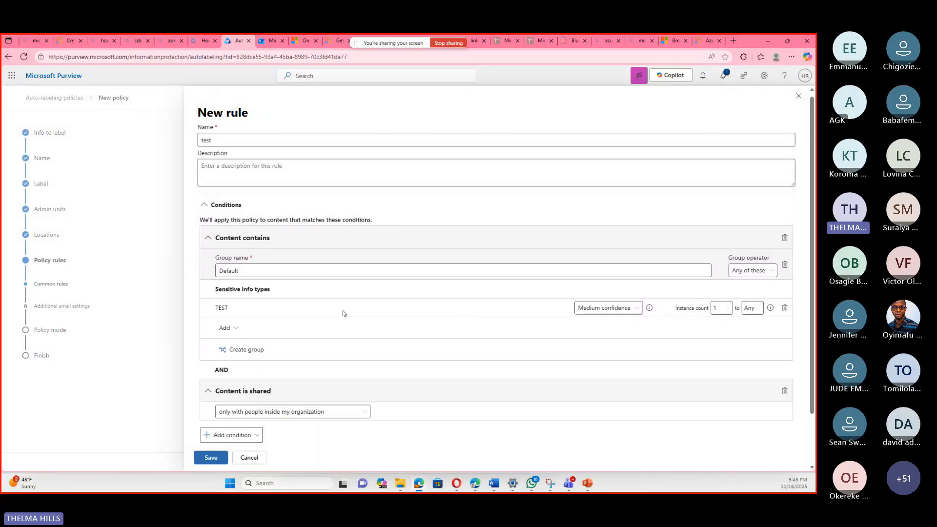
scroll(342, 313, "down", 2)
left_click(293, 351)
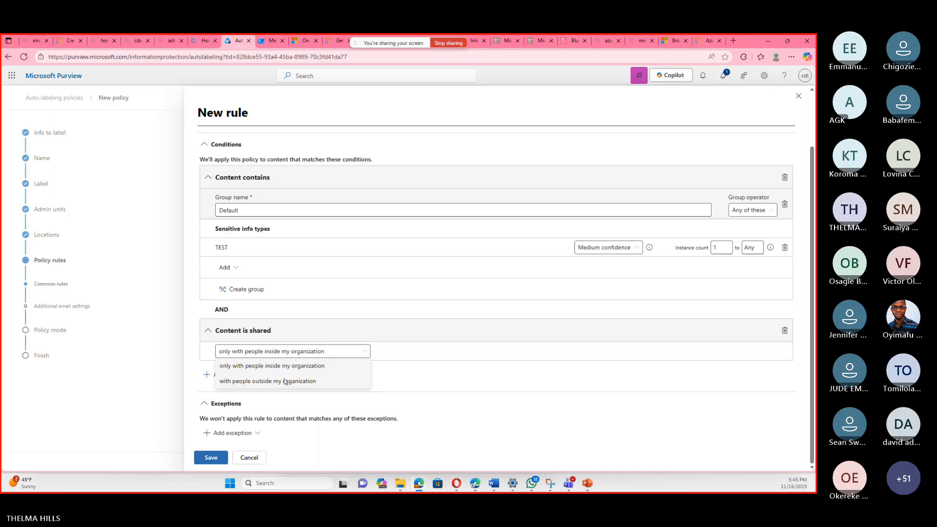
left_click(285, 382)
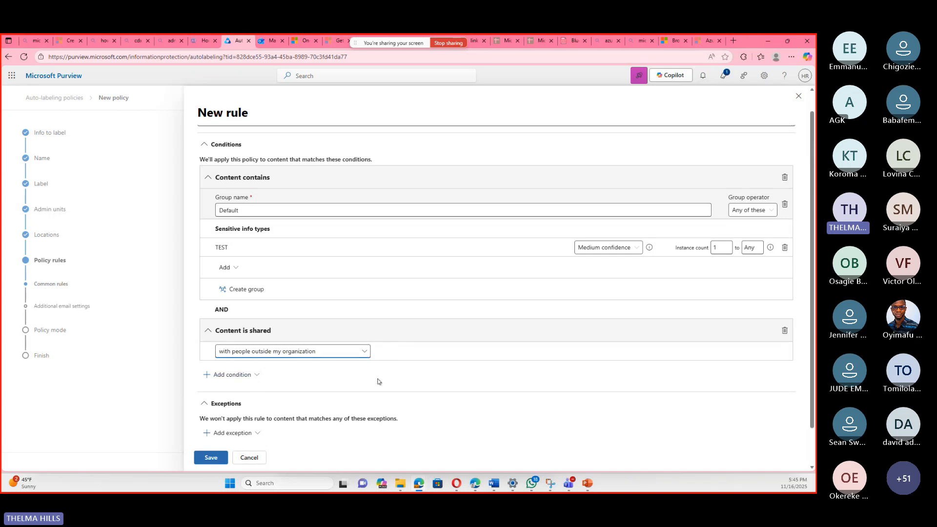
Try a File extension is condition with the value XLSX in the rule and remove that condition again.
scroll(366, 391, "up", 2)
scroll(355, 396, "down", 2)
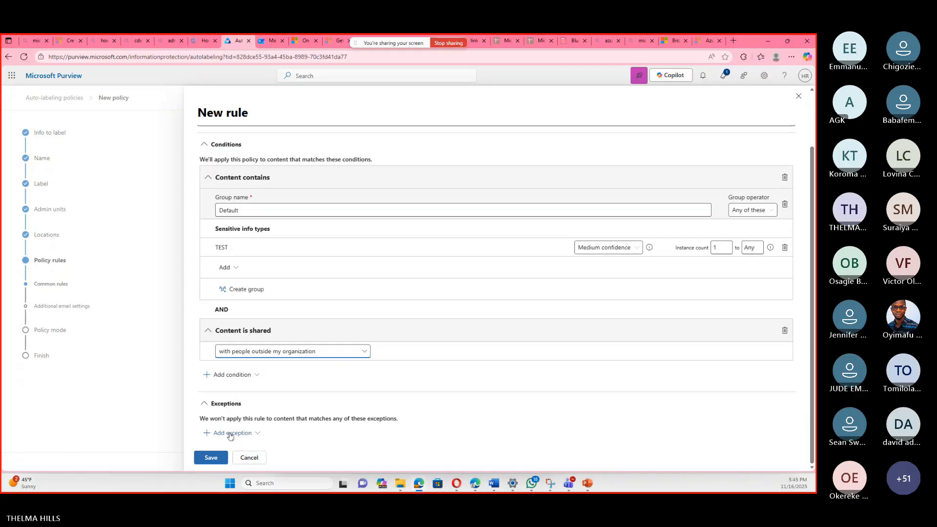
left_click(248, 375)
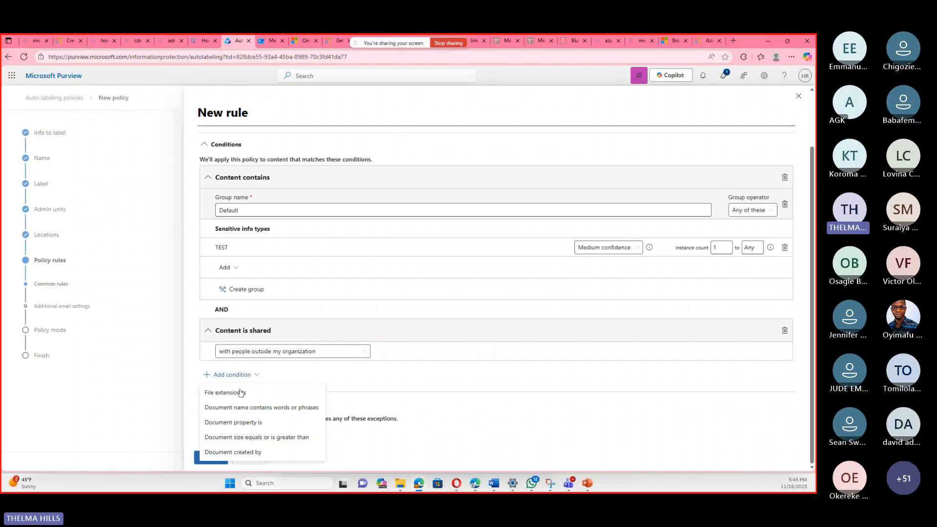
left_click(239, 394)
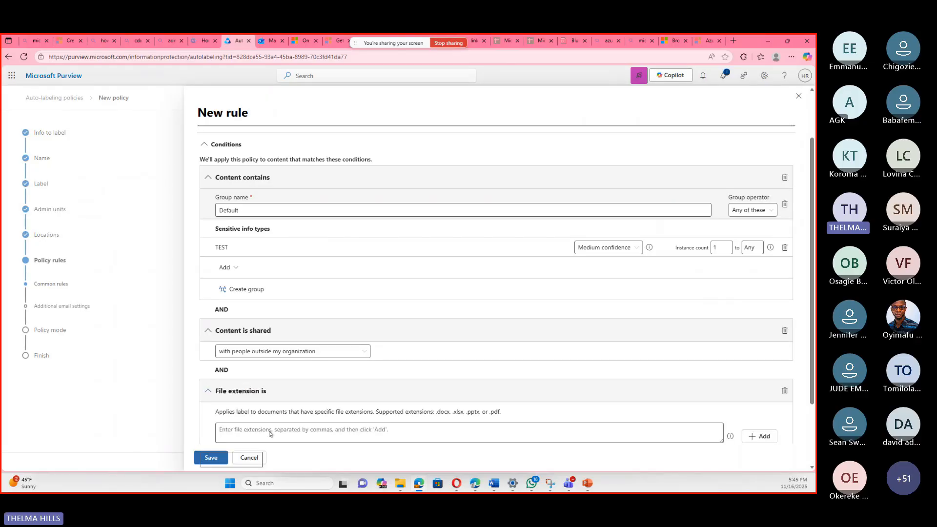
left_click(270, 431)
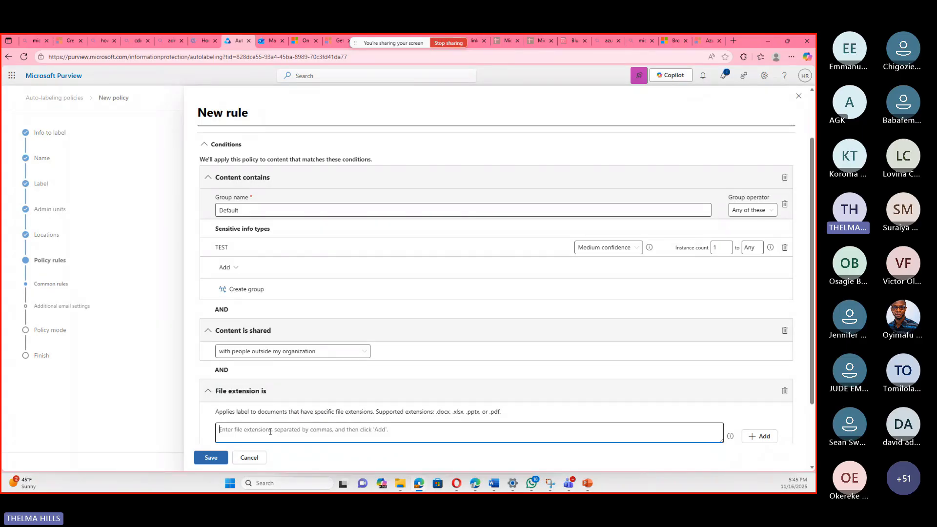
type("XL")
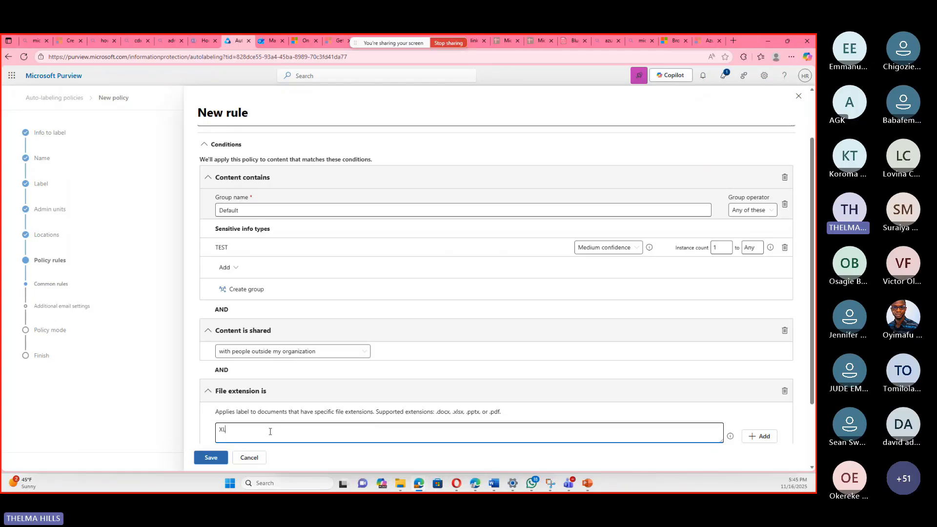
type("SX")
scroll(330, 360, "down", 2)
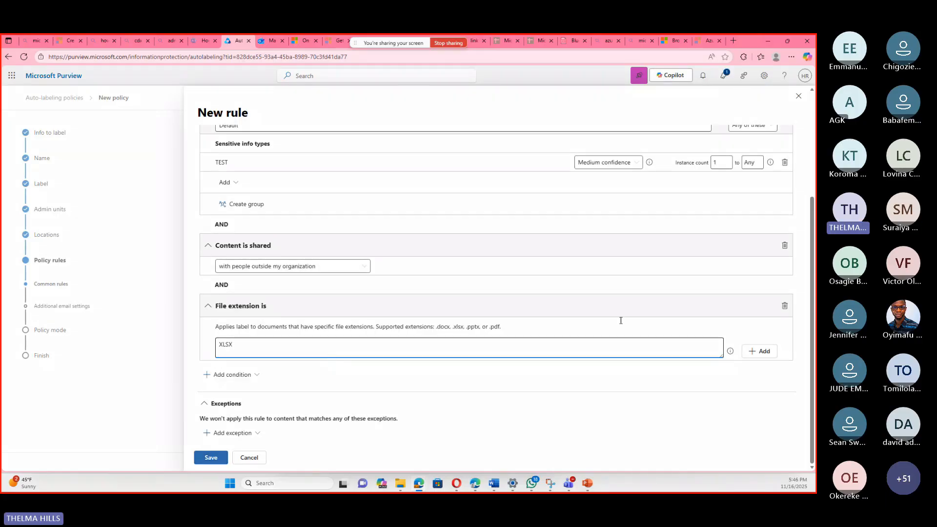
scroll(539, 267, "up", 2)
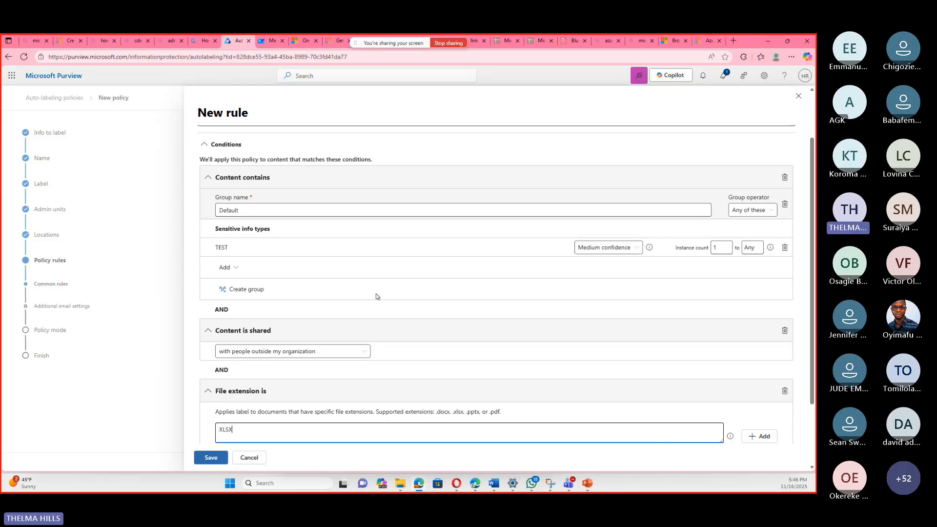
scroll(337, 288, "down", 2)
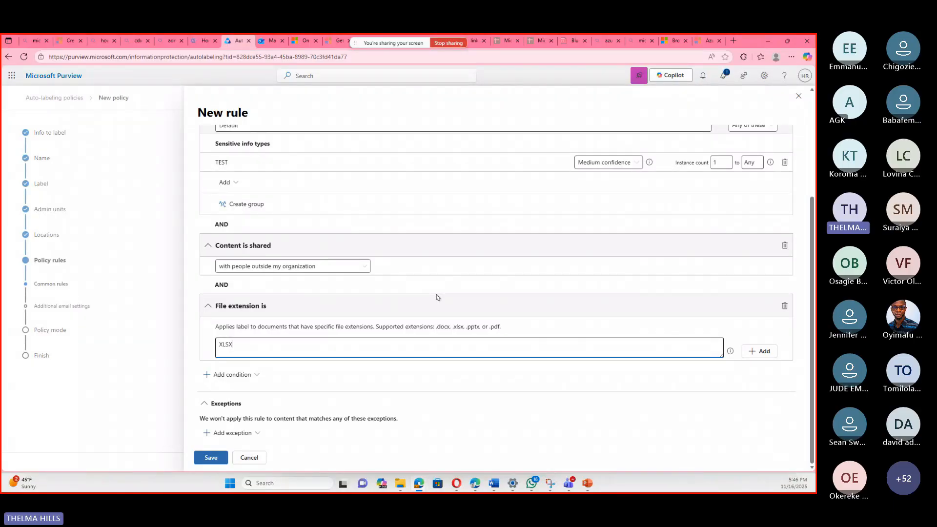
left_click(784, 307)
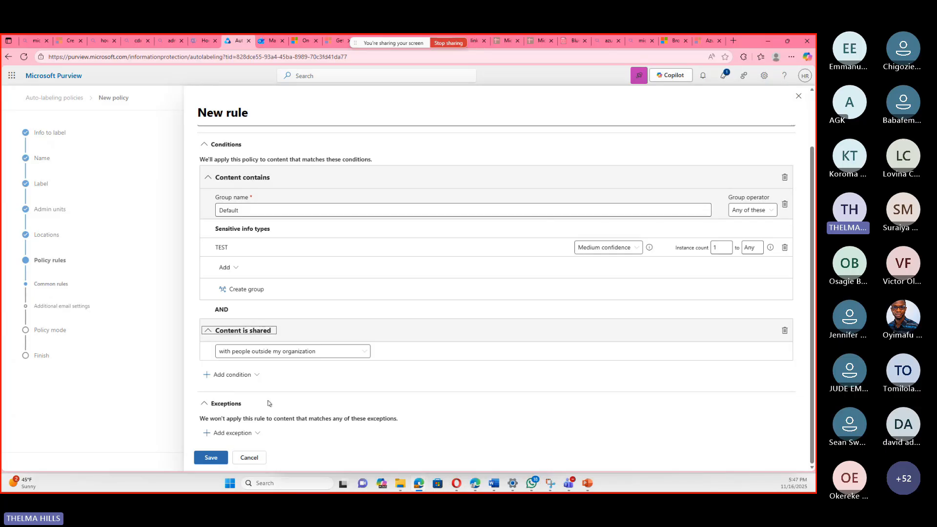
Save the "test" rule and leave both additional email settings turned off.
left_click(222, 459)
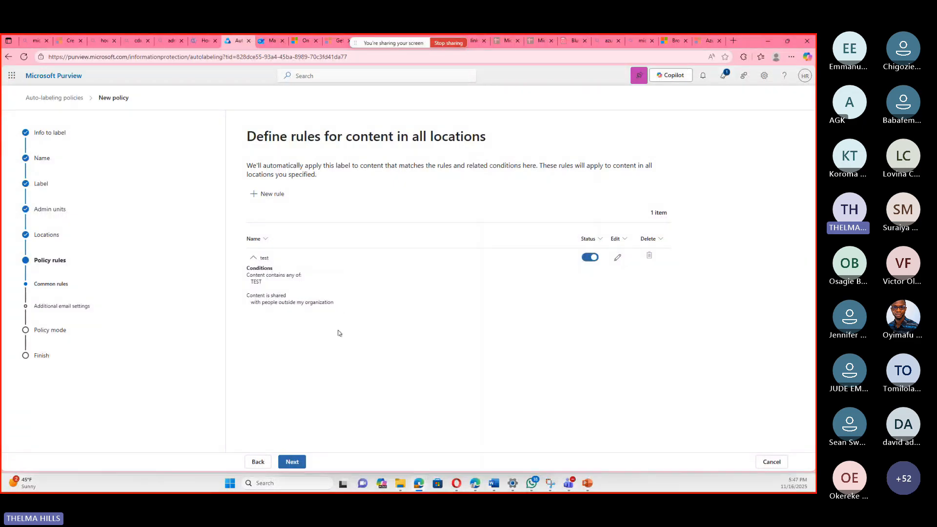
left_click(302, 460)
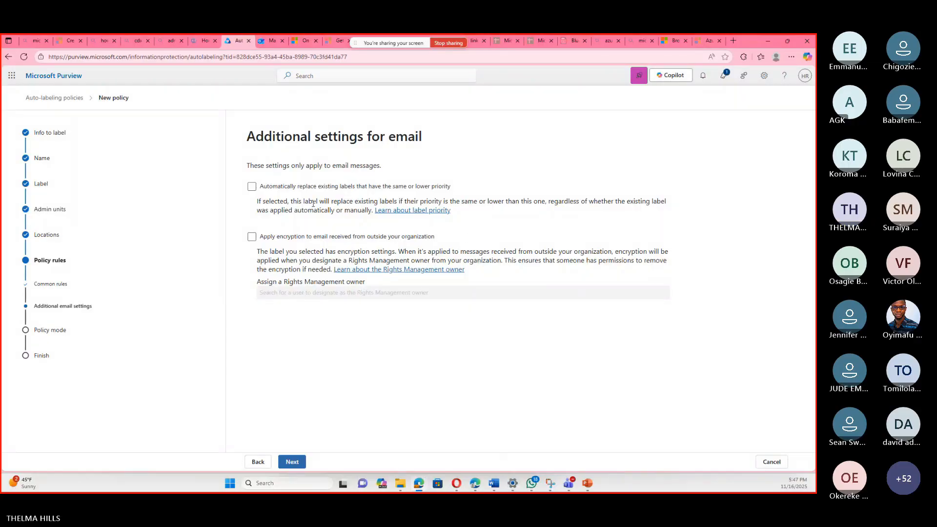
left_click(291, 462)
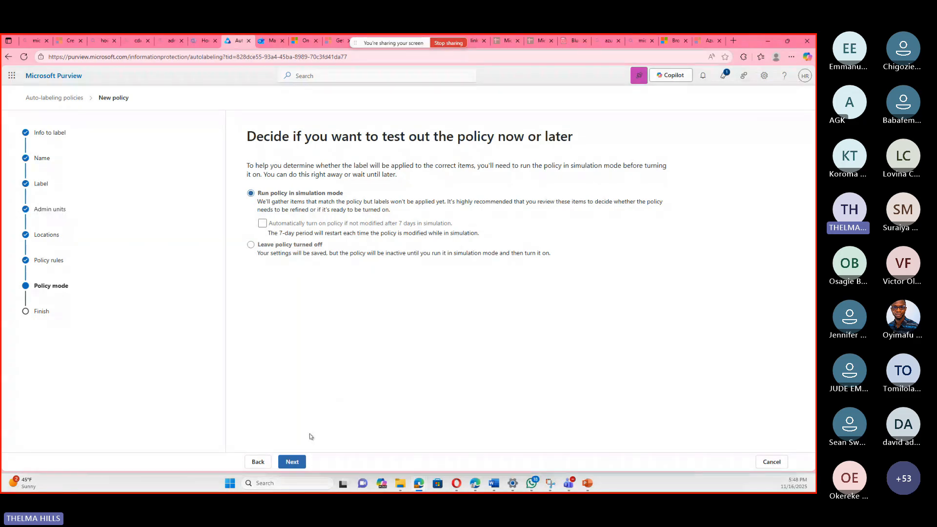
Keep the policy in simulation mode and try to create it.
left_click(293, 464)
left_click(320, 460)
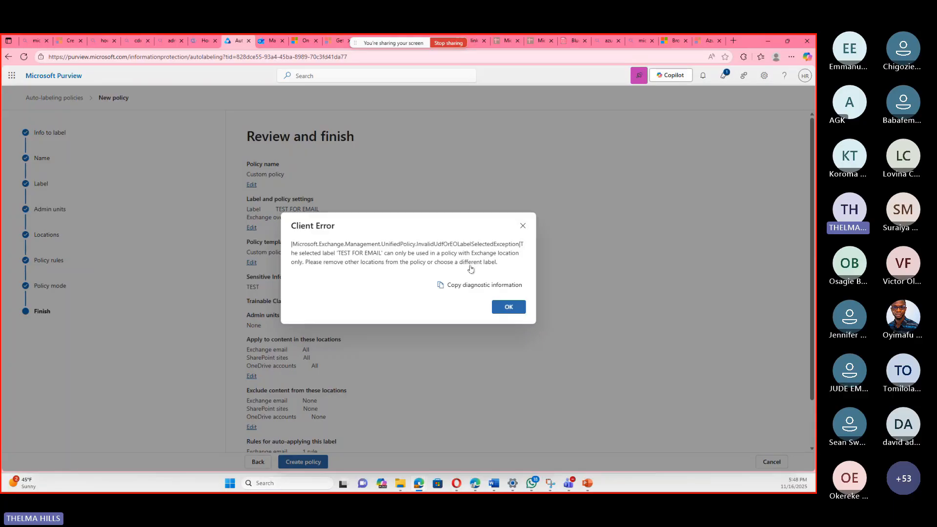
left_click(522, 227)
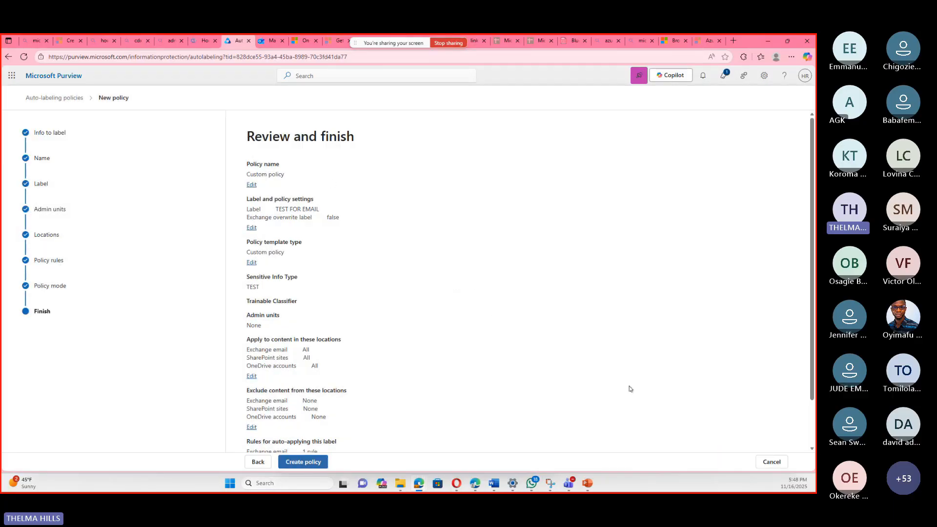
Return to the policy's label choice and replace TEST FOR EMAIL with Private 1/Private external as the label to auto-apply.
scroll(681, 379, "down", 1)
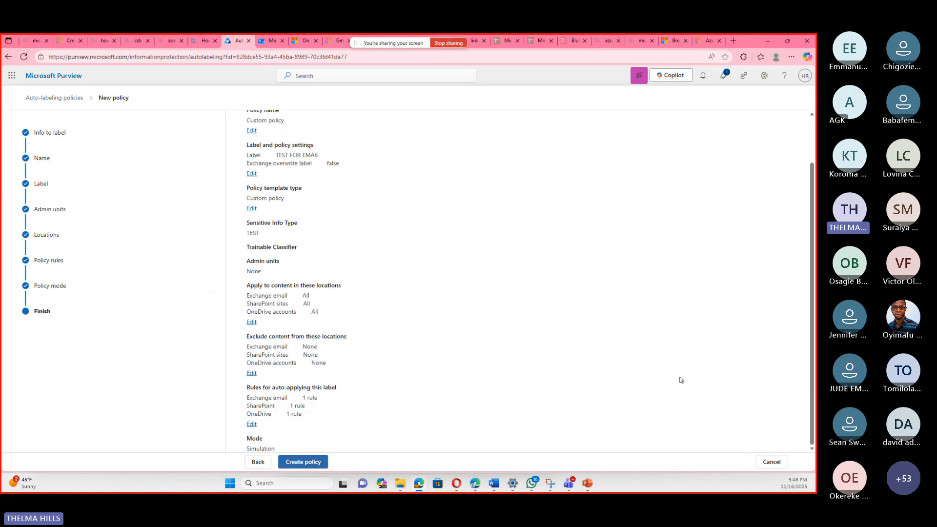
scroll(681, 380, "up", 1)
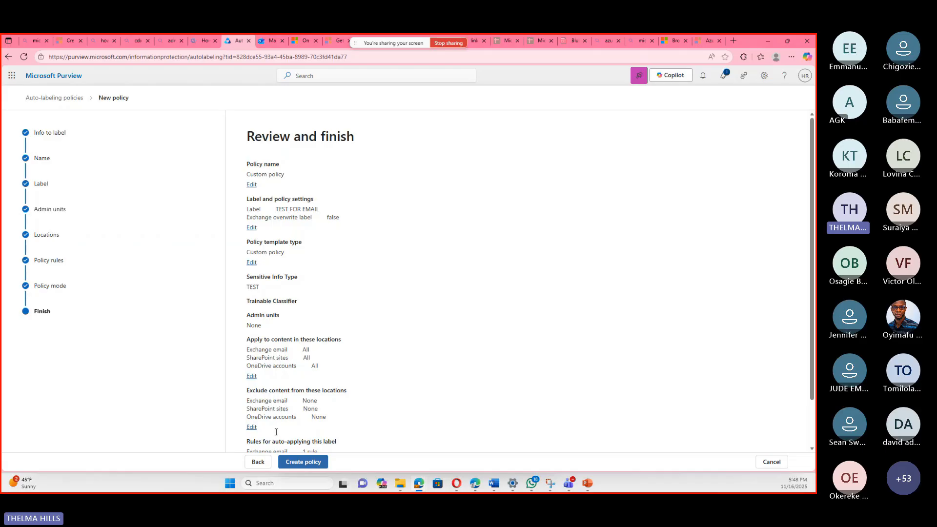
left_click(258, 462)
left_click(262, 465)
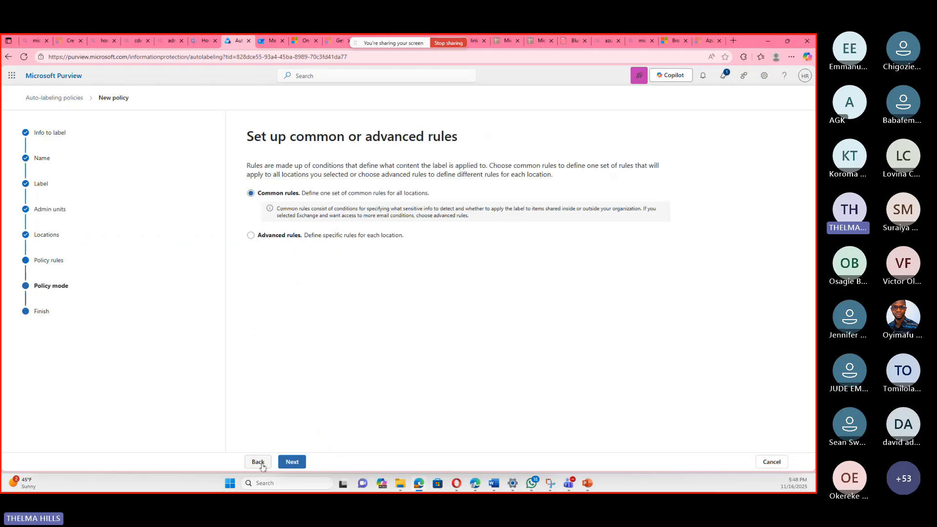
left_click(261, 465)
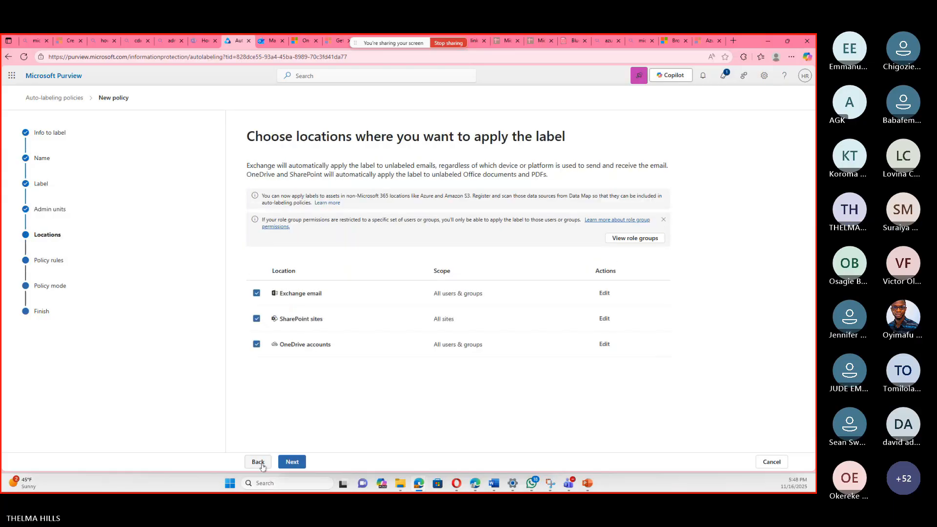
left_click(262, 464)
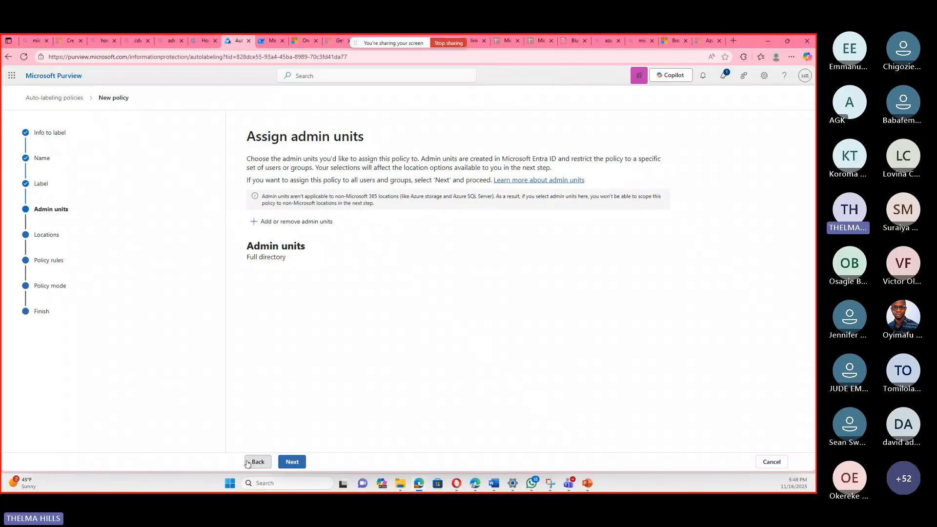
left_click(248, 463)
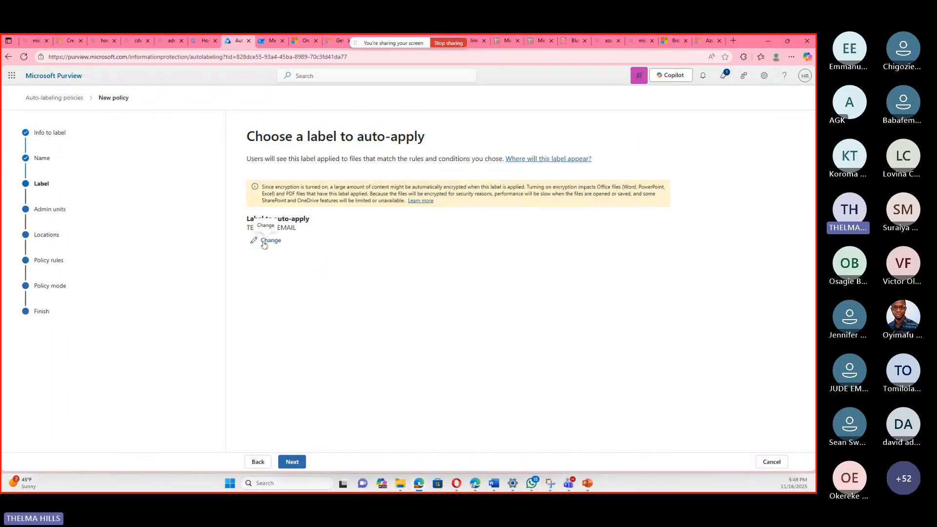
left_click(268, 240)
scroll(588, 323, "down", 5)
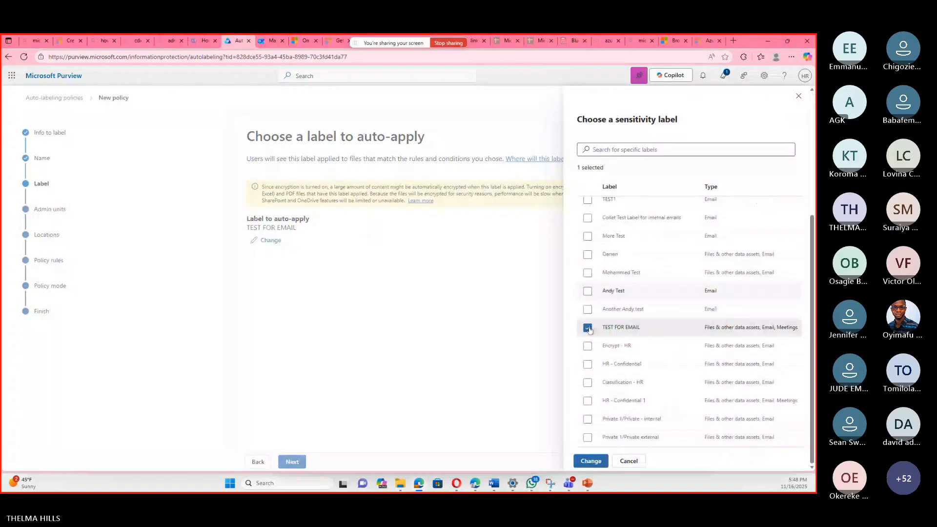
left_click(588, 328)
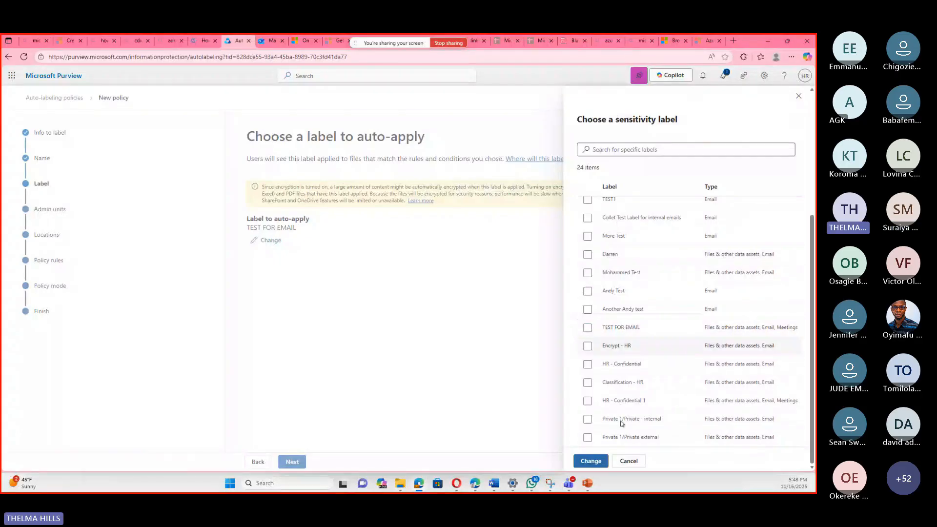
left_click(588, 437)
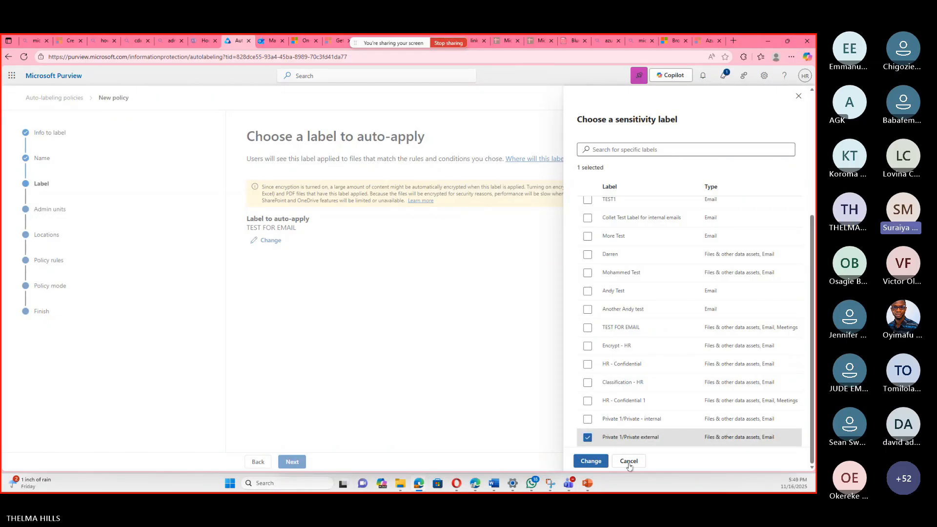
left_click(590, 461)
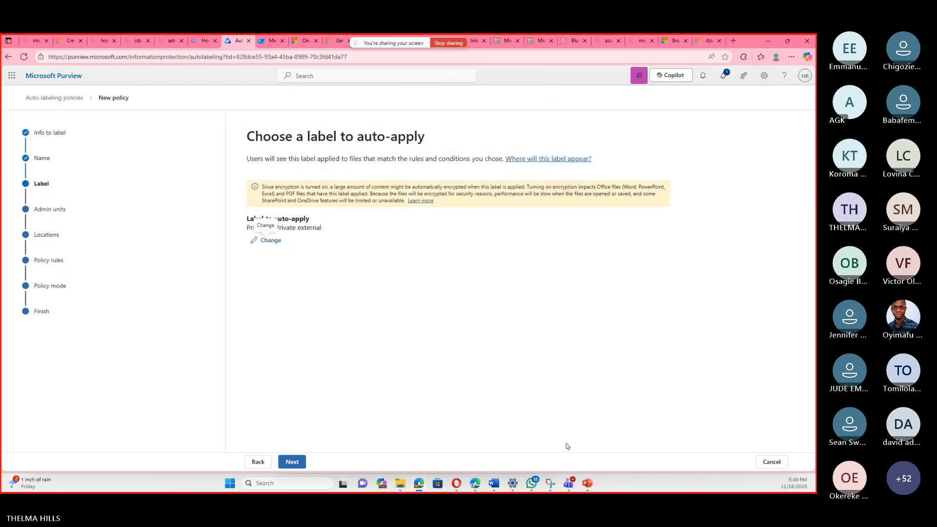
Keep the full directory as admin units and select Exchange email, SharePoint sites and OneDrive accounts as the label's locations.
left_click(296, 464)
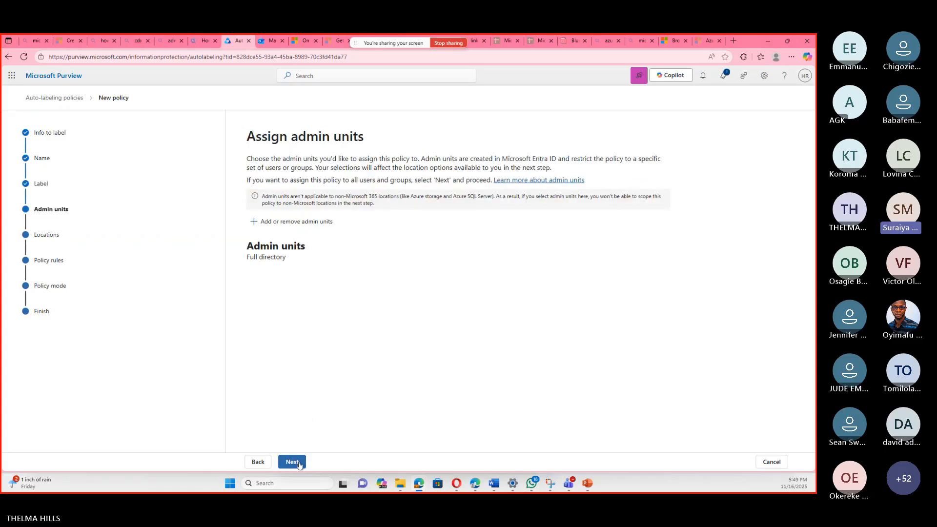
left_click(295, 462)
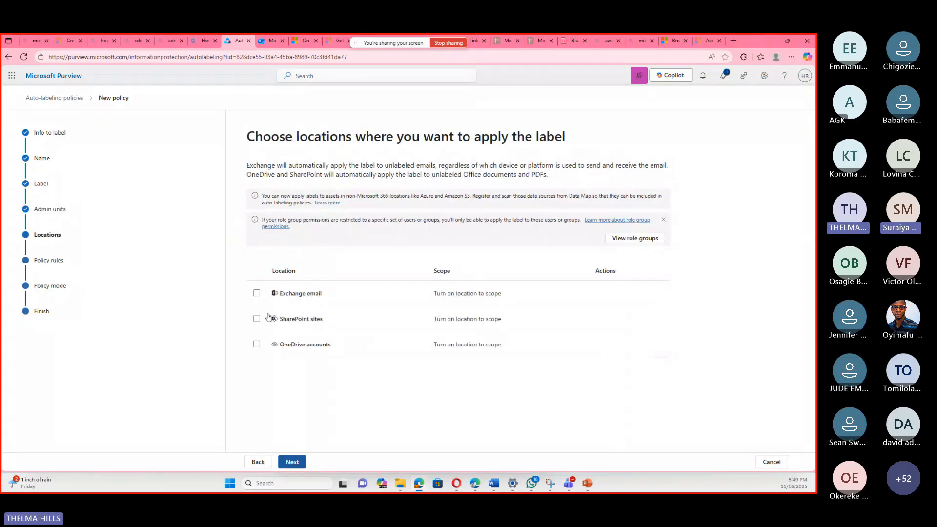
left_click(256, 293)
left_click(256, 292)
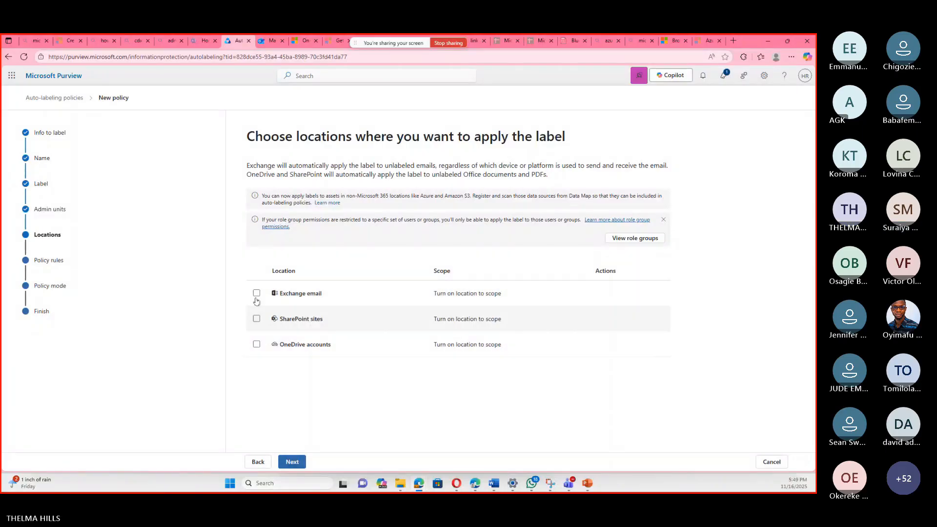
left_click(256, 319)
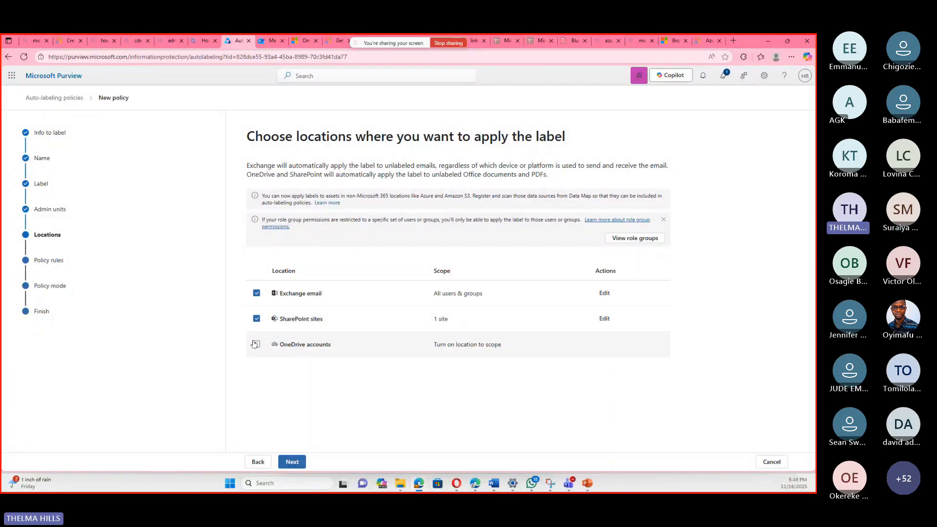
left_click(257, 344)
left_click(292, 461)
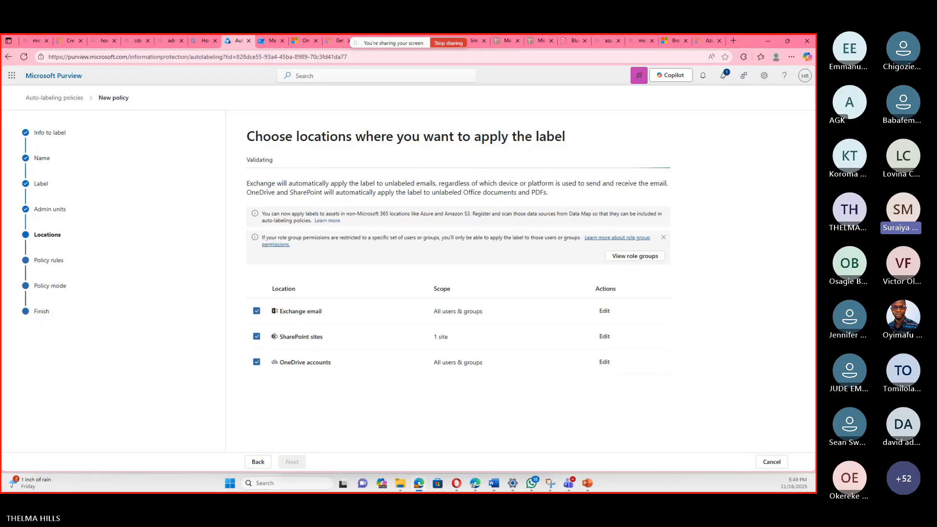
Switch to the Microsoft Applied Skills Information protection presentation in PowerPoint and look over the slide on creating a custom DLP policy.
mouse_move(588, 484)
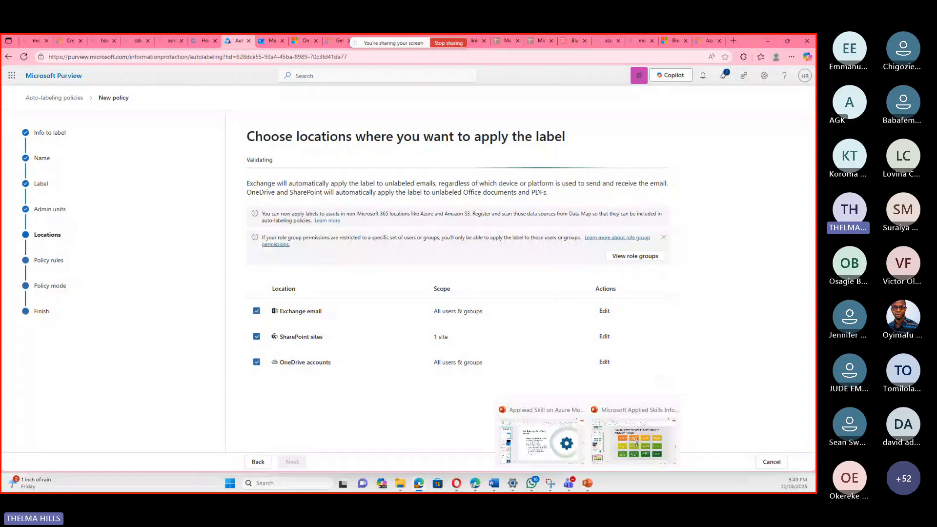
left_click(637, 442)
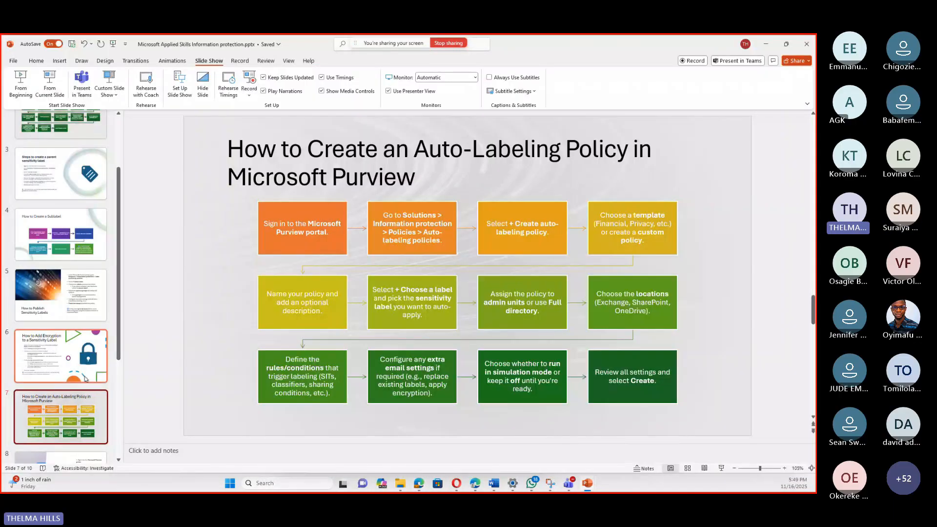
scroll(86, 380, "down", 2)
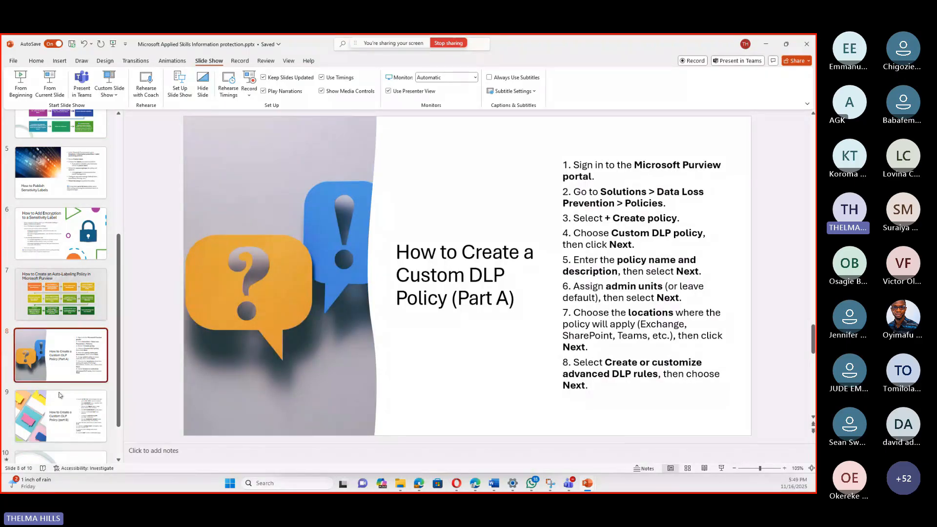
scroll(72, 390, "down", 2)
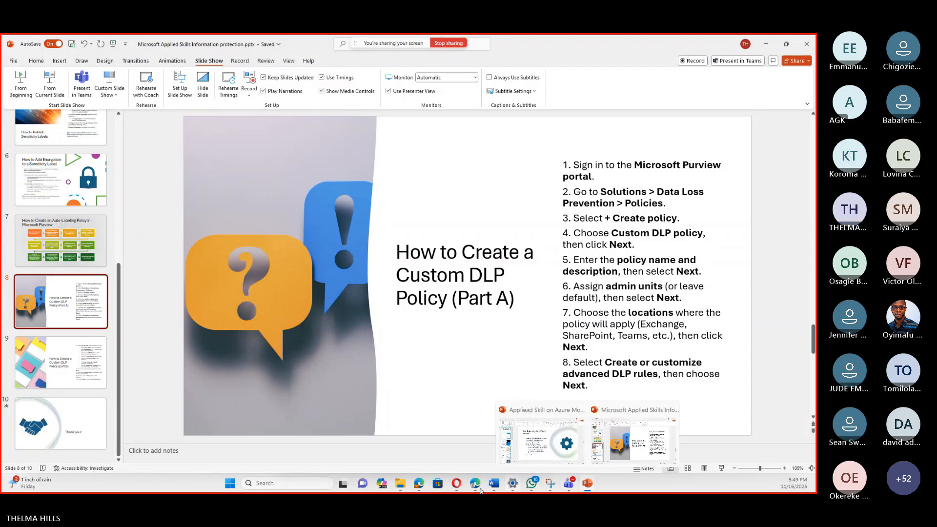
mouse_move(476, 489)
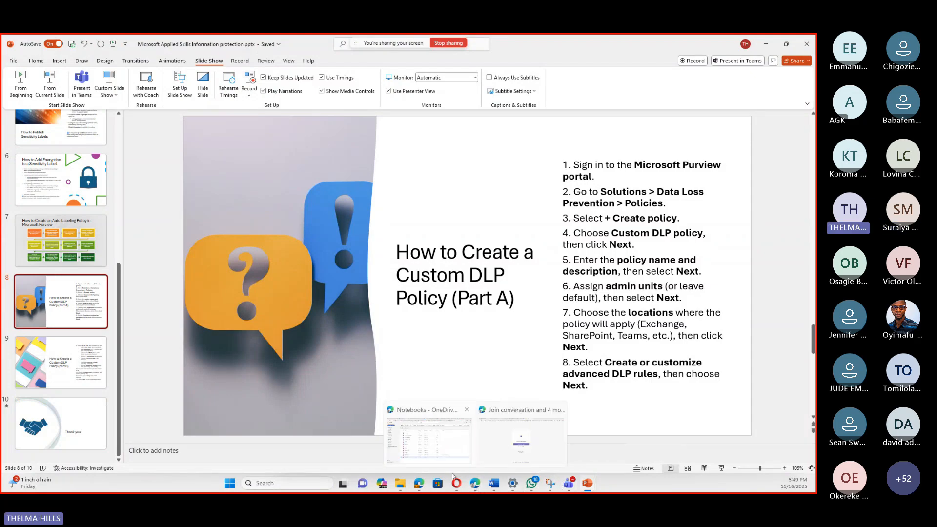
Switch back to Microsoft Purview in the browser and keep common rules for all locations.
left_click(418, 490)
mouse_move(418, 489)
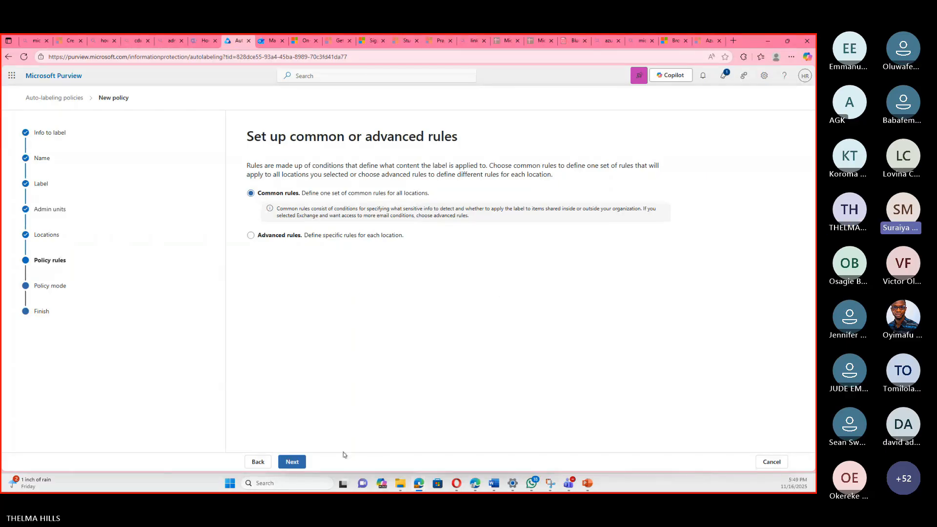
left_click(297, 463)
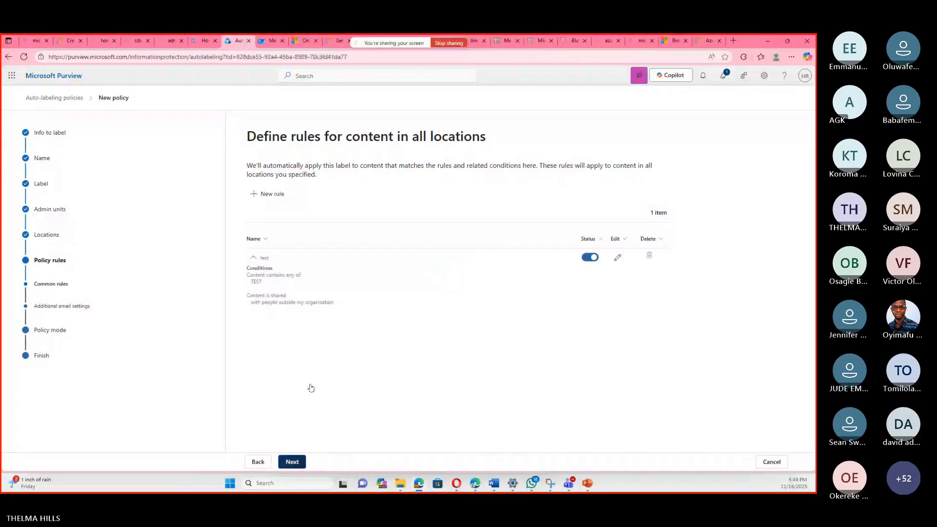
Keep the rule and default email settings, choose simulation mode, and try to create the auto-labeling policy.
left_click(298, 462)
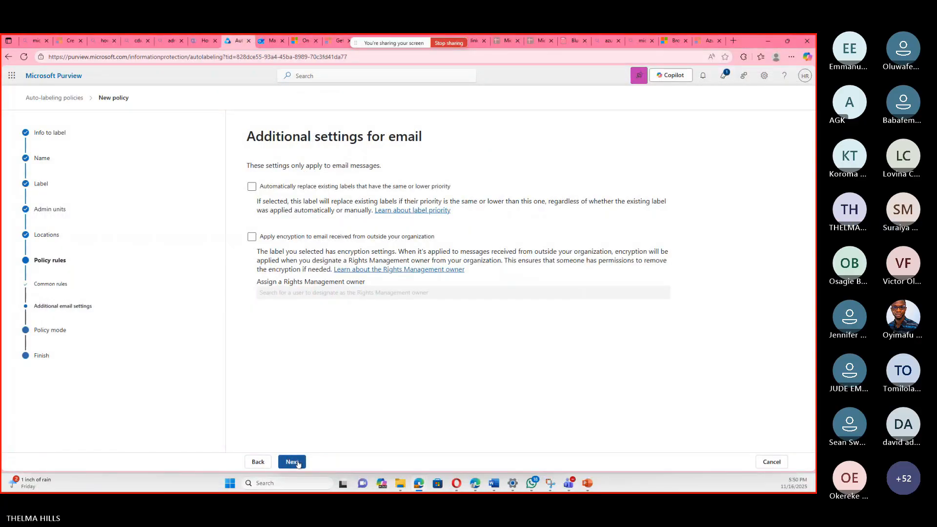
left_click(298, 463)
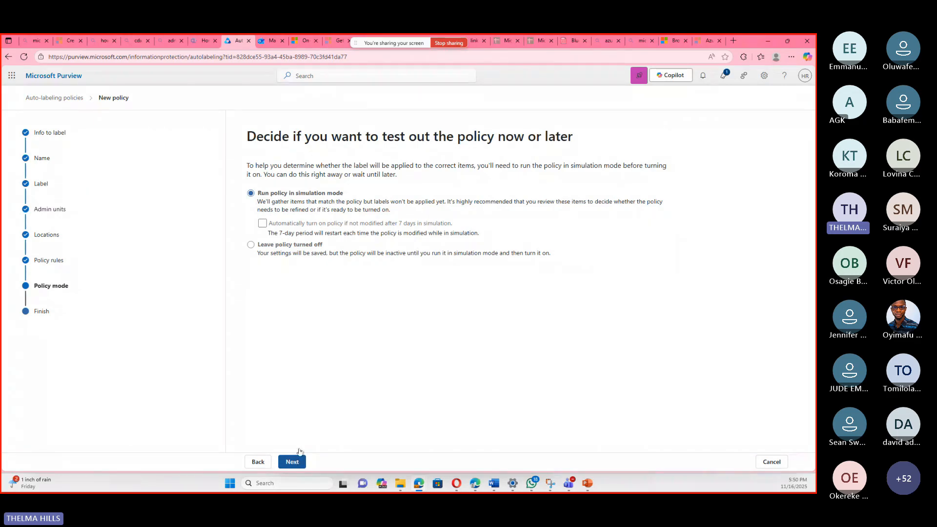
left_click(298, 462)
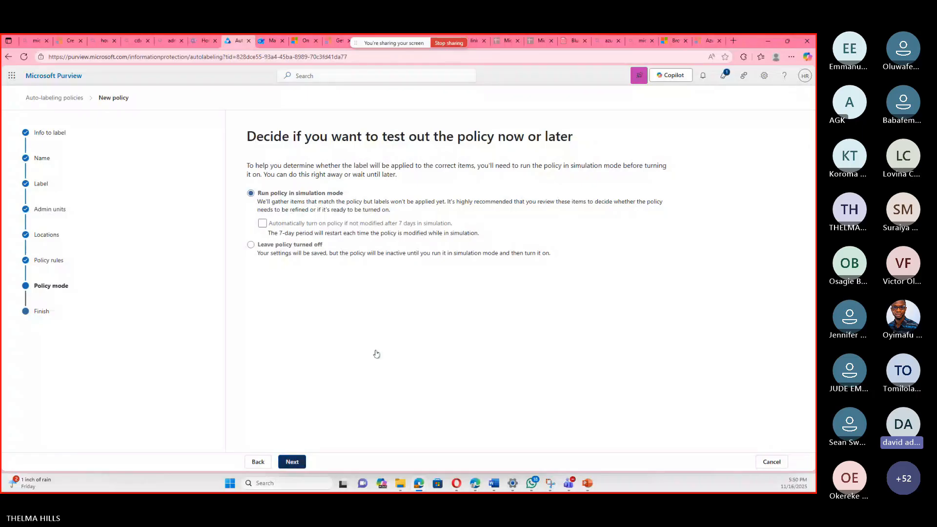
left_click(315, 461)
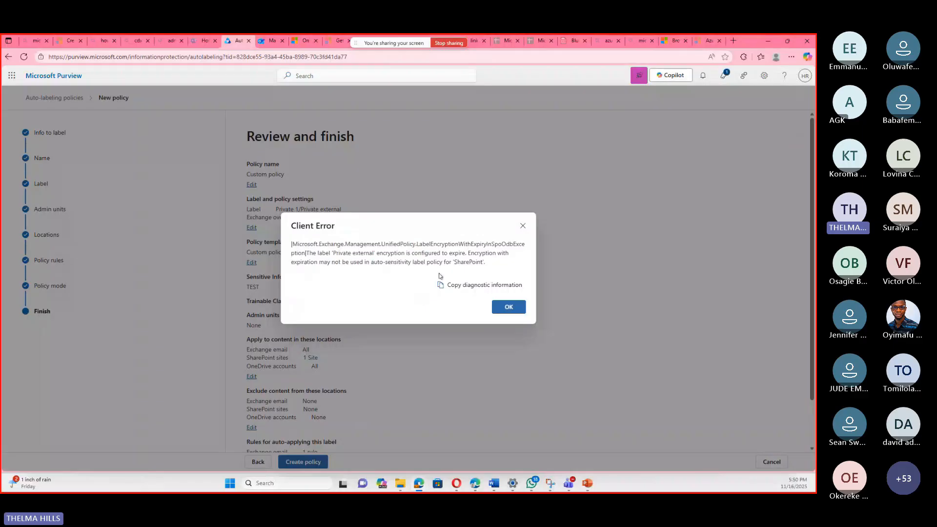
left_click(521, 227)
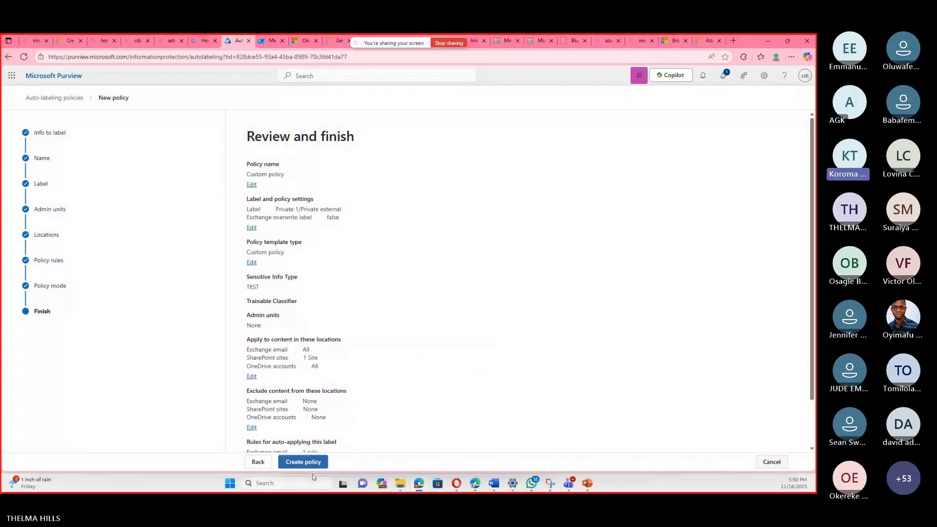
Return to the policy's locations and remove SharePoint sites, keeping Exchange email and OneDrive accounts.
left_click(258, 462)
left_click(258, 461)
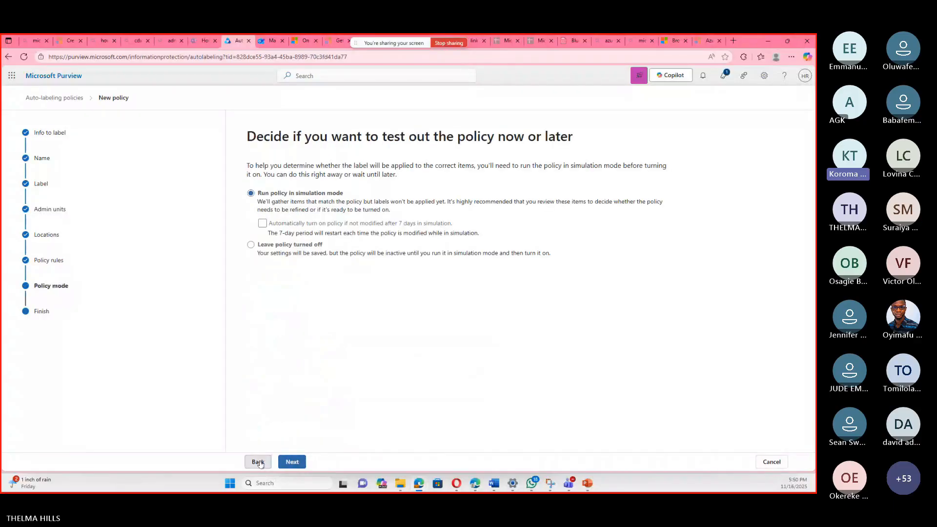
left_click(258, 462)
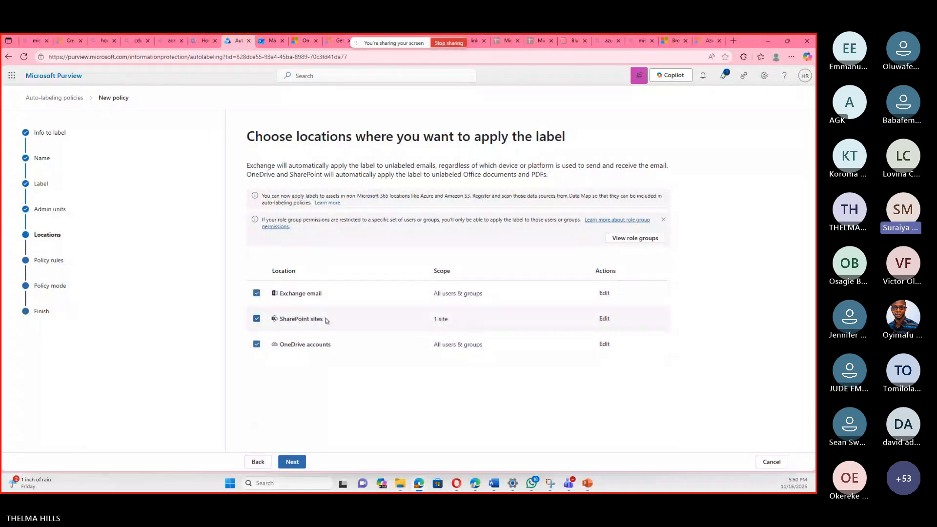
left_click(256, 320)
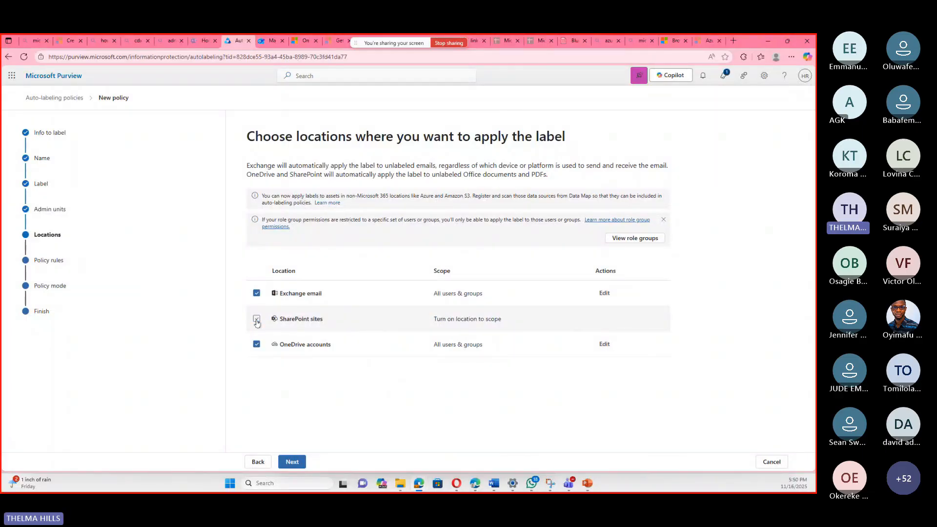
left_click(257, 319)
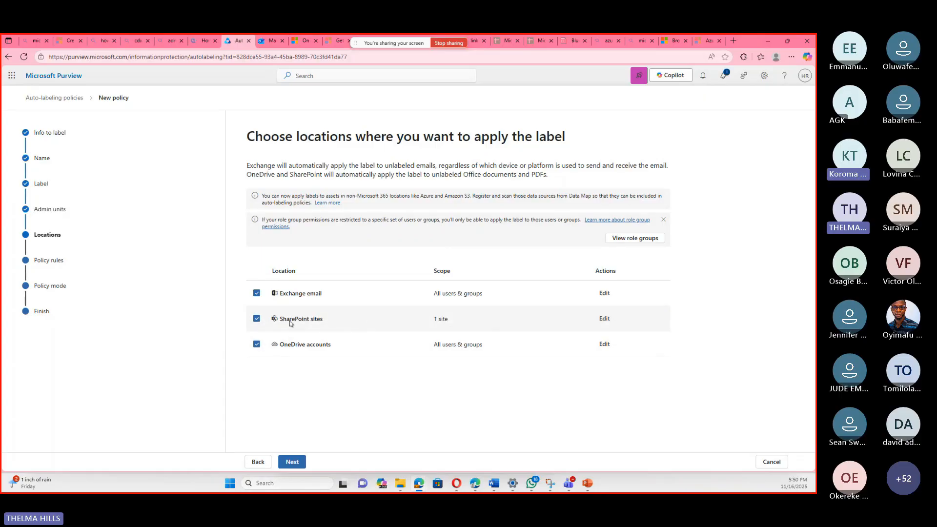
left_click(257, 319)
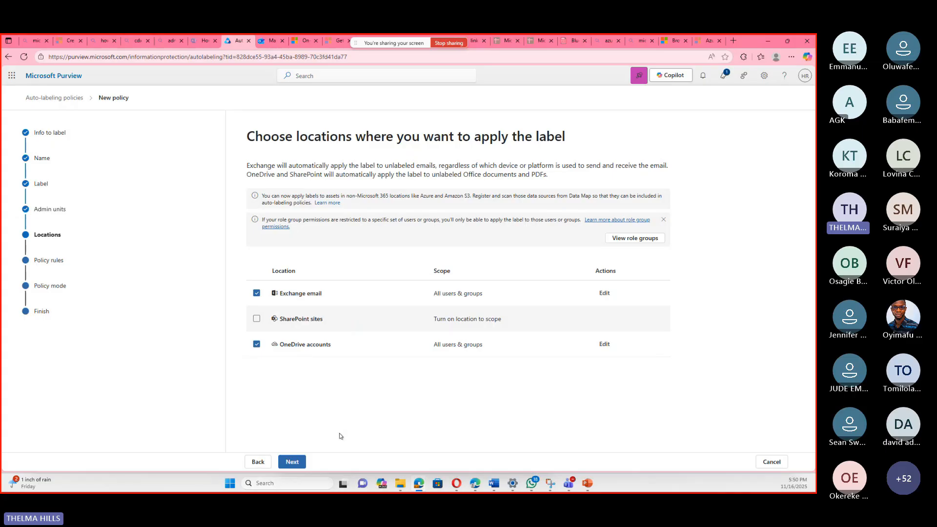
Proceed with the revised locations, keep the existing rule and simulation mode, and try to create the policy again.
left_click(295, 464)
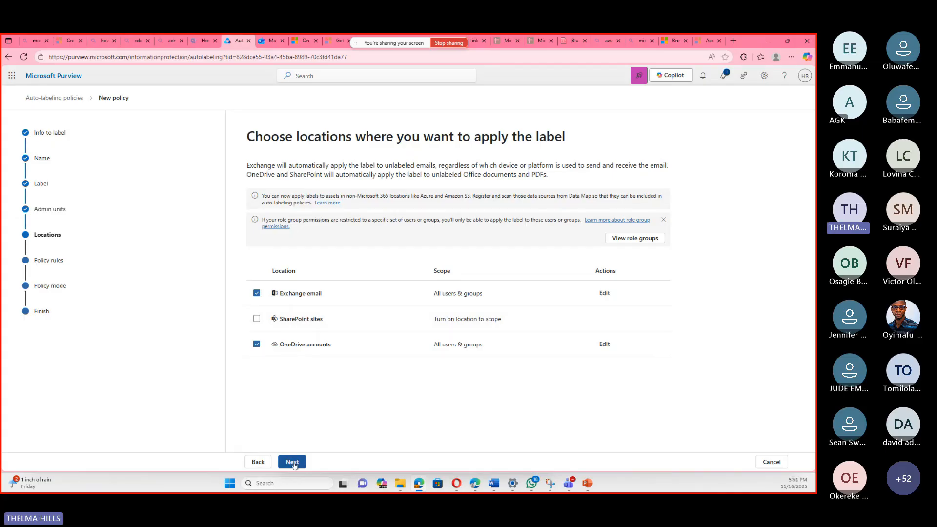
left_click(300, 462)
left_click(294, 462)
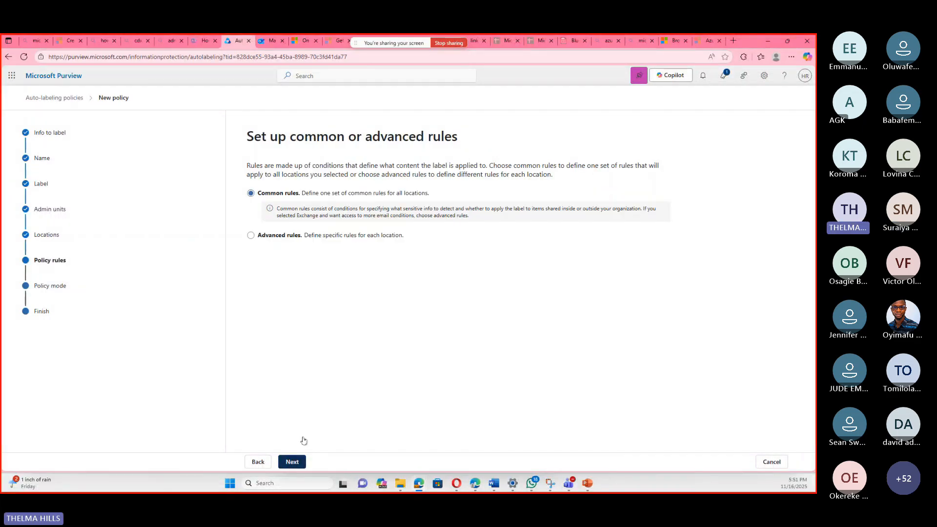
left_click(293, 463)
left_click(293, 461)
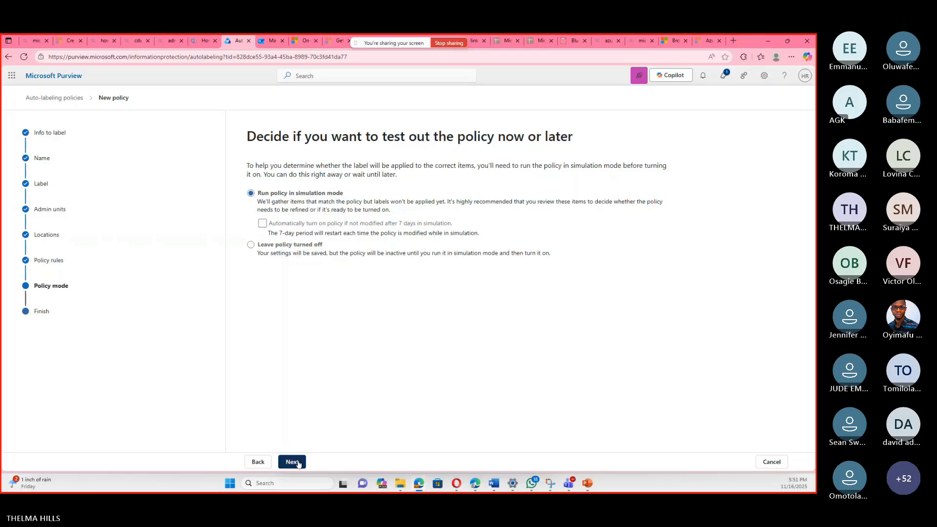
left_click(293, 461)
left_click(298, 462)
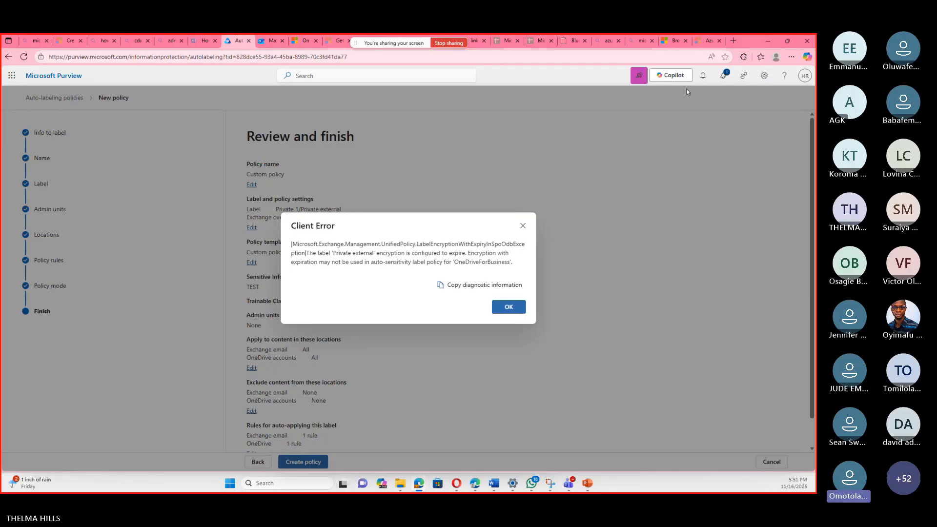
In the browser's admin.microsoft.com search page, search for MICROSOFT LEARN and open the Microsoft Learn training site.
left_click(168, 42)
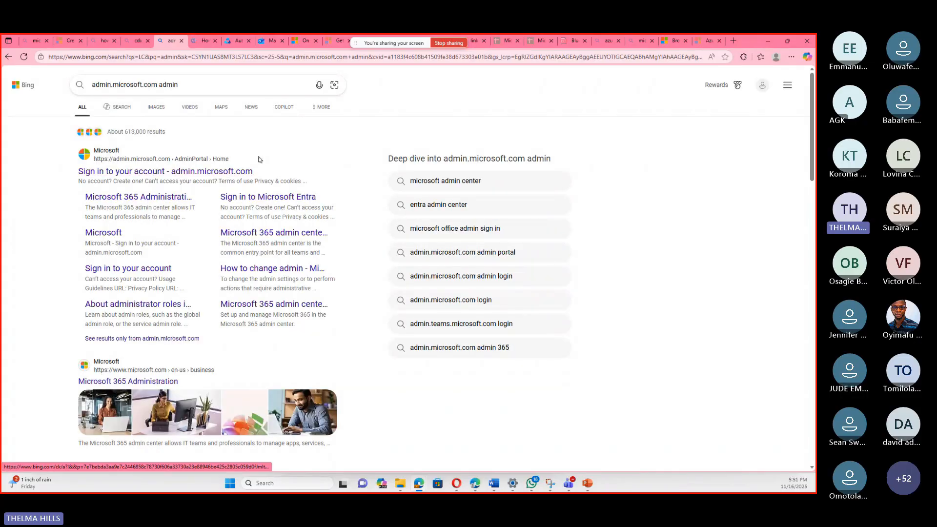
scroll(256, 173, "down", 5)
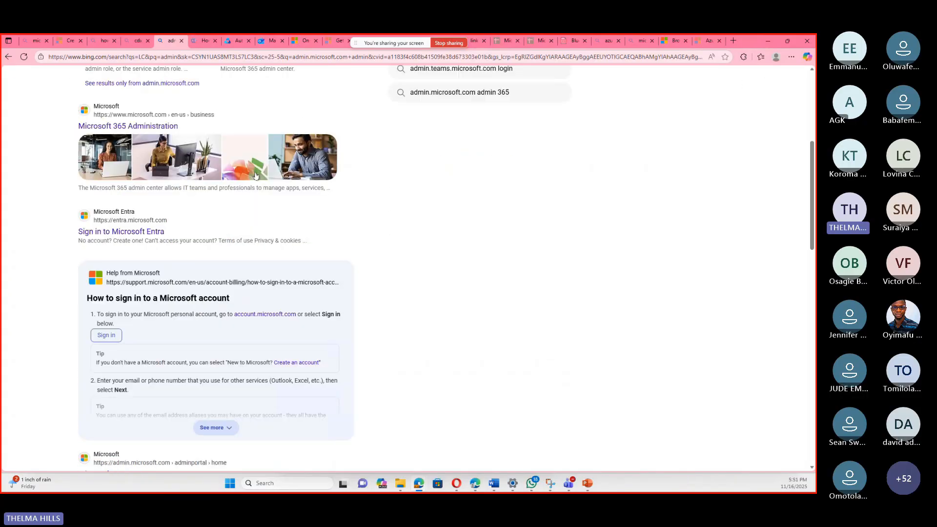
scroll(226, 101, "up", 5)
left_click(233, 86)
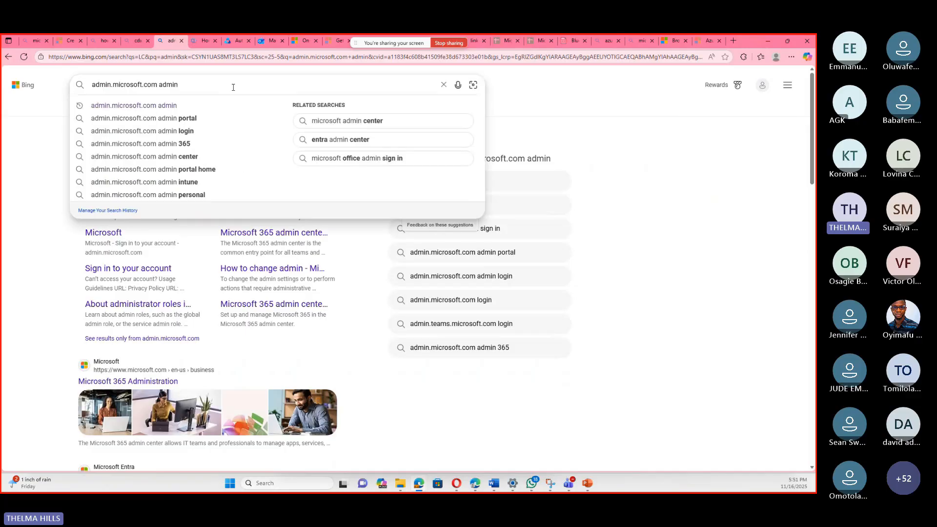
key("BackSpace")
key("BackSpace")
key("BackSpace")
key("BackSpace")
key("BackSpace")
key("BackSpace")
key("BackSpace")
key("BackSpace")
key("BackSpace")
key("BackSpace")
key("BackSpace")
key("BackSpace")
key("BackSpace")
key("BackSpace")
key("BackSpace")
key("BackSpace")
key("BackSpace")
key("BackSpace")
key("BackSpace")
key("BackSpace")
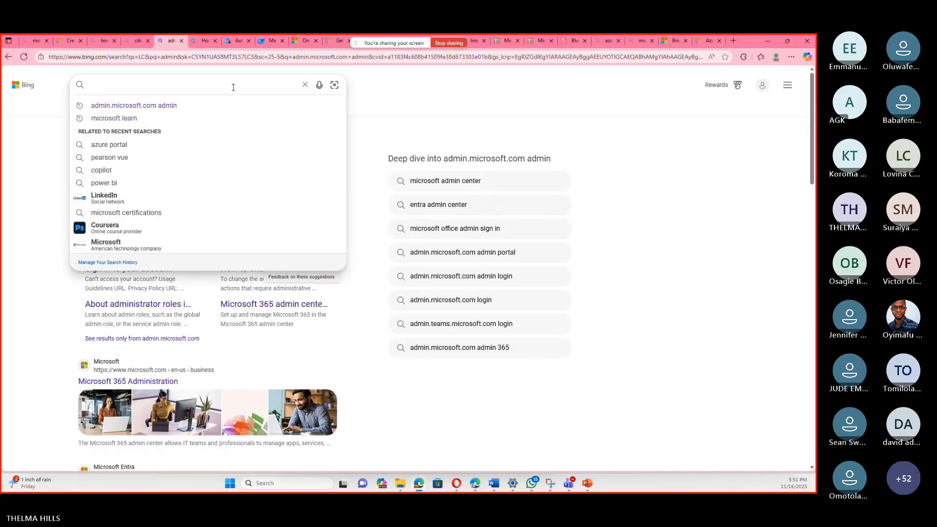
type("MIC")
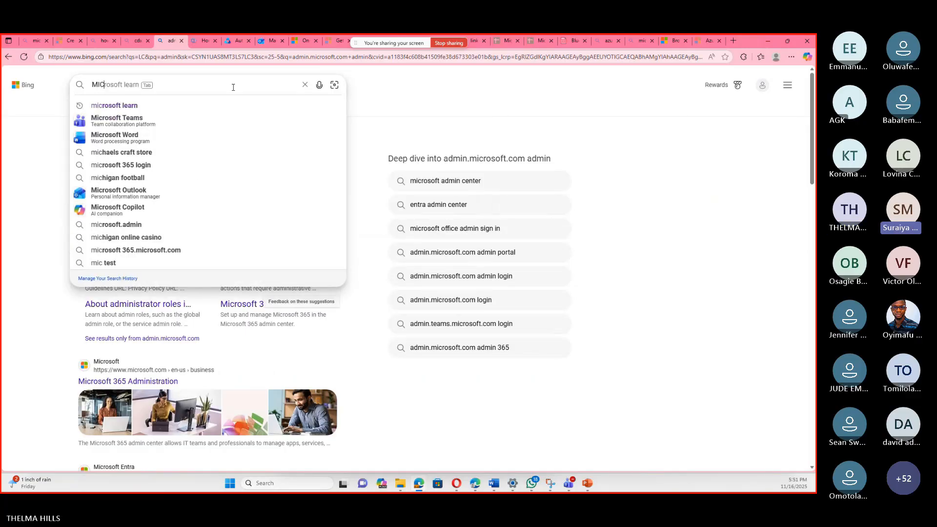
type("ROSOFT ")
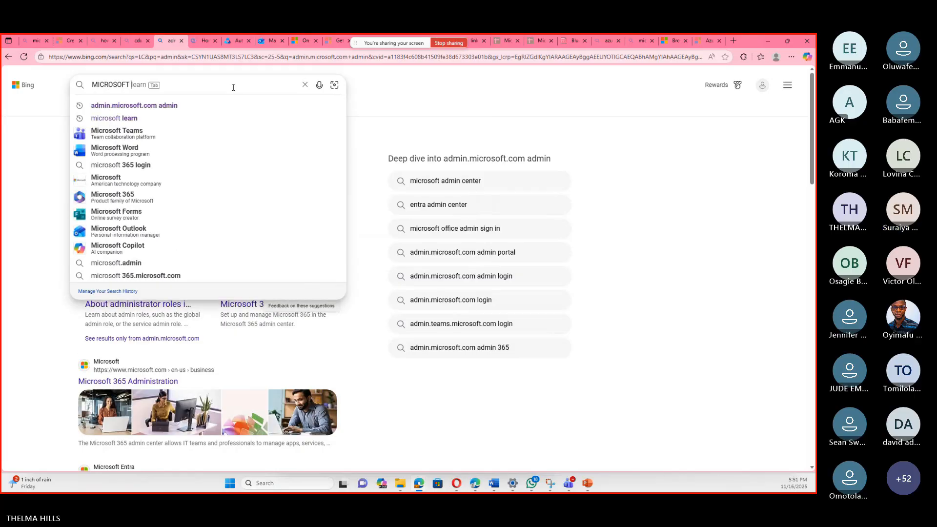
type("LEARN")
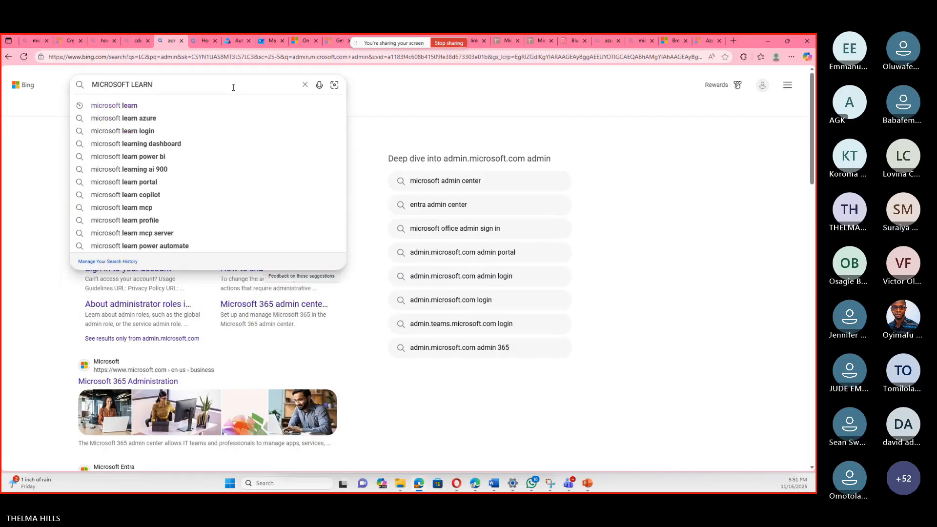
key("Return")
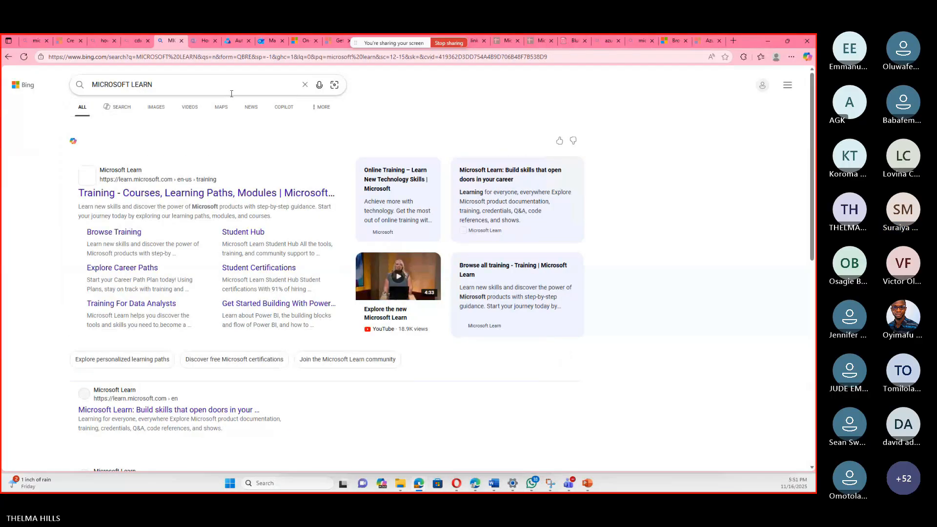
left_click(165, 194)
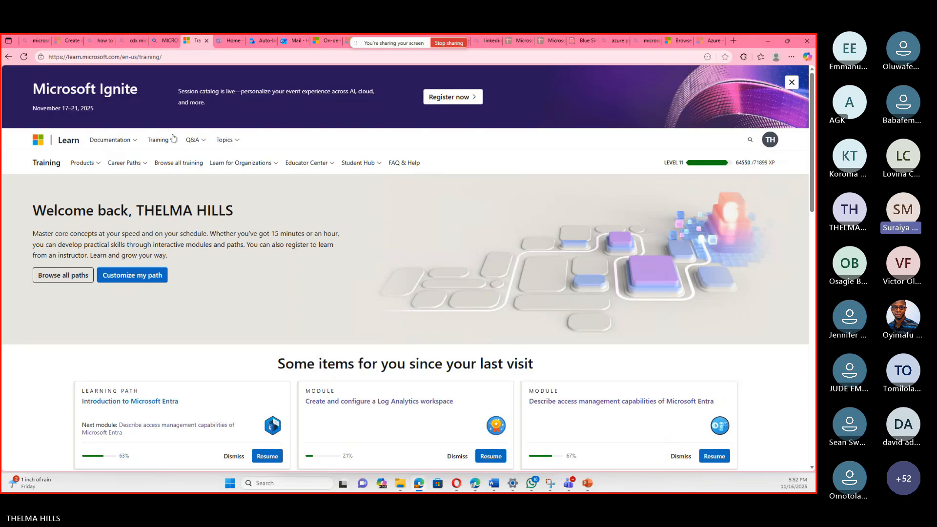
Go to the Credentials page under Microsoft Learn's training offerings and browse all credentials.
left_click(157, 140)
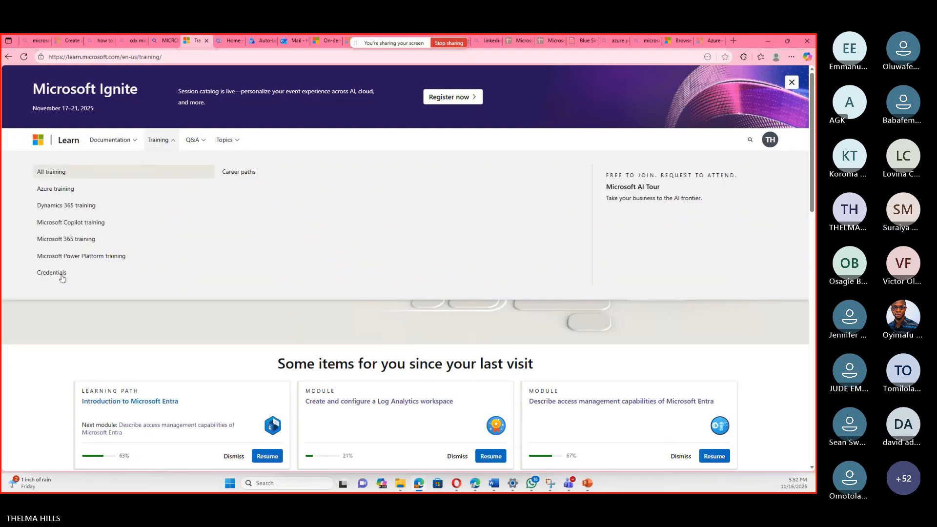
left_click(68, 275)
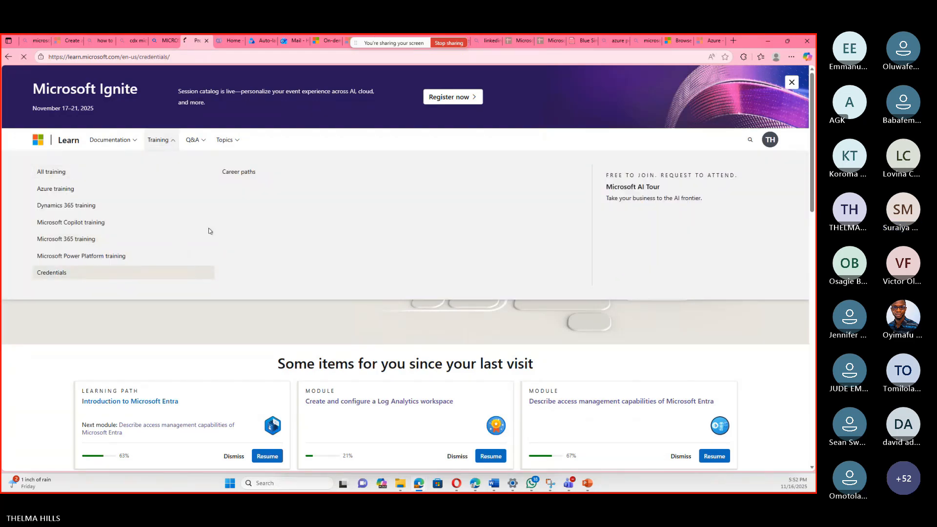
scroll(140, 158, "down", 4)
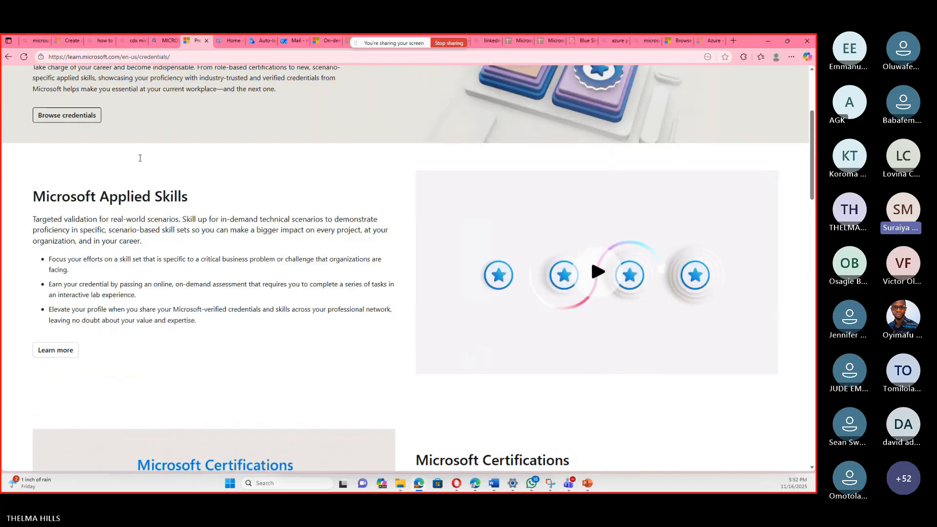
left_click(81, 120)
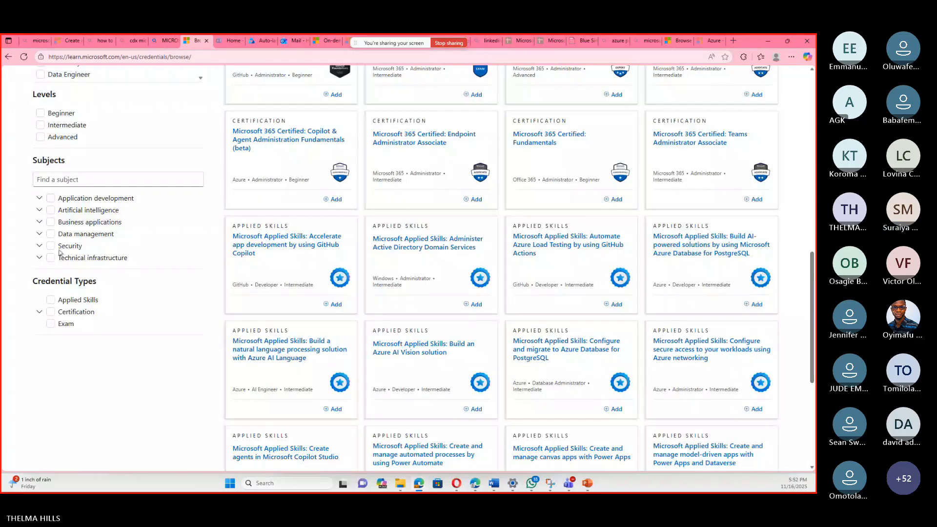
Filter credentials by Applied Skills, Intermediate and Information Protection and Compliance Administrator, and open the Microsoft Purview information protection and data loss prevention credential.
scroll(185, 263, "down", 1)
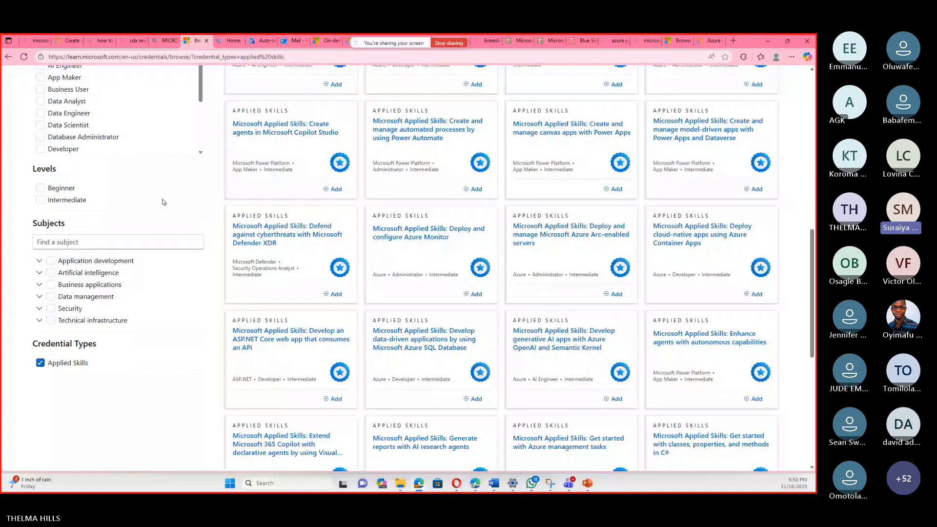
scroll(164, 202, "up", 2)
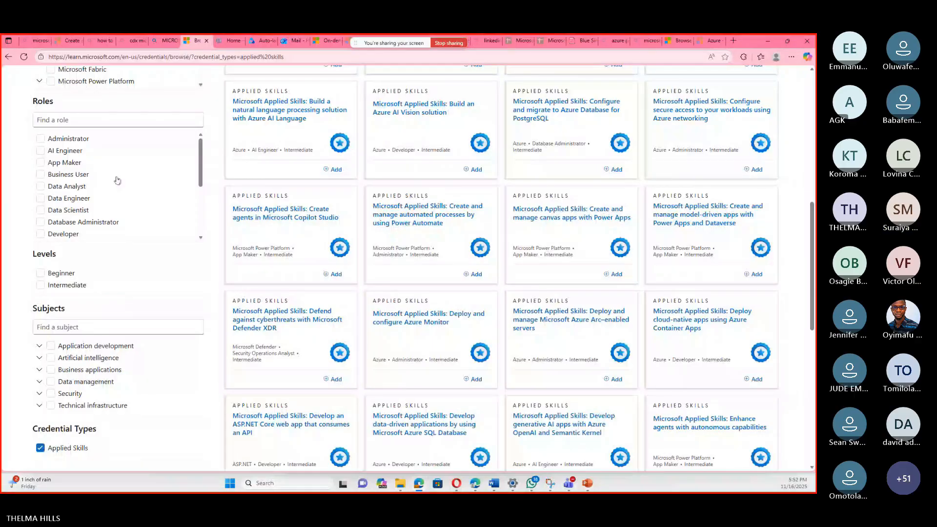
left_click(40, 285)
scroll(42, 272, "down", 3)
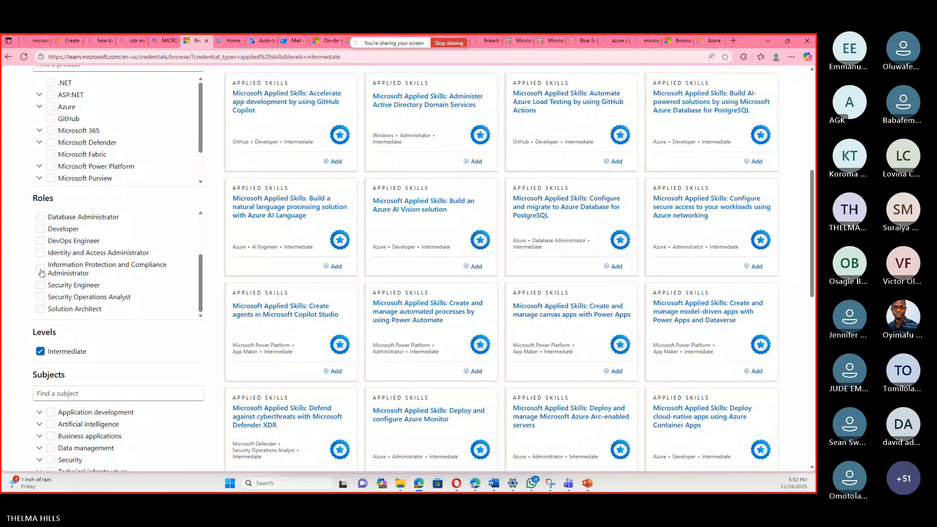
left_click(41, 272)
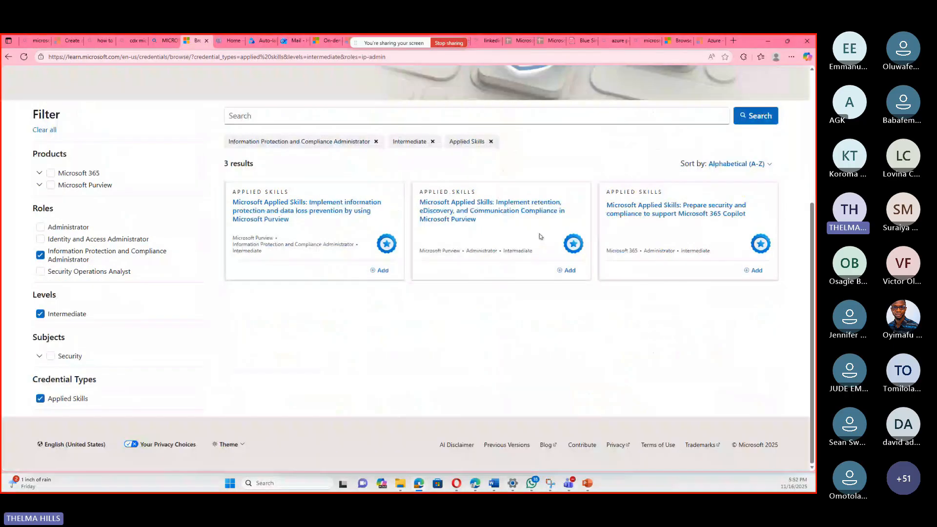
left_click(326, 211)
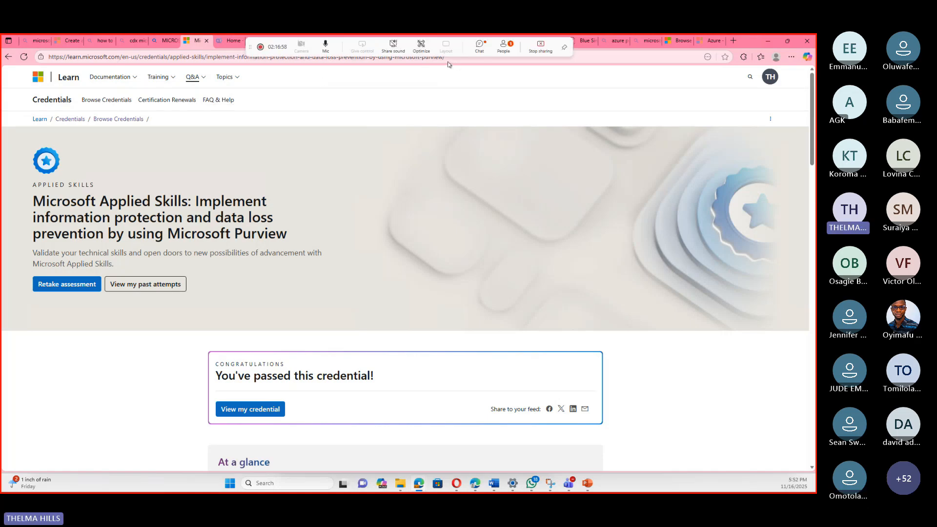
Copy the web address of the Microsoft Purview Applied Skills credential page.
left_click_drag(449, 60, 285, 59)
left_click(179, 72)
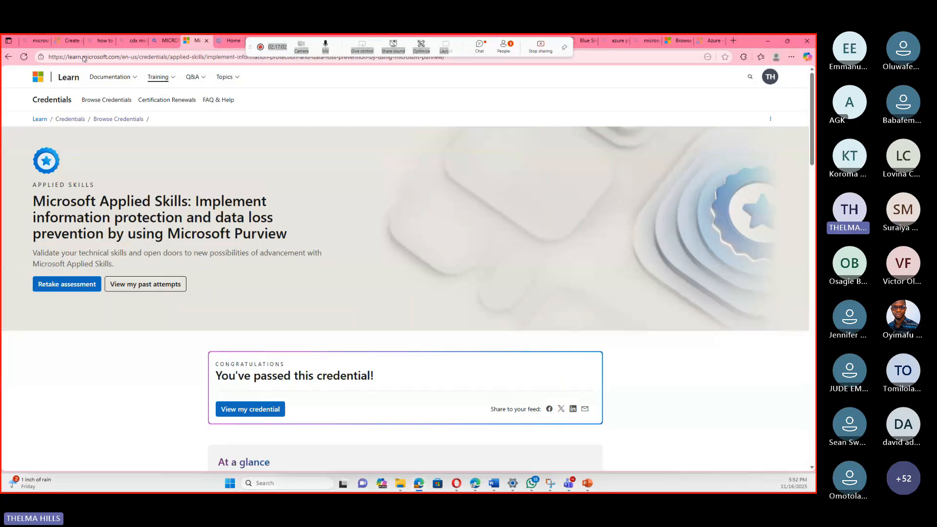
left_click_drag(46, 58, 461, 98)
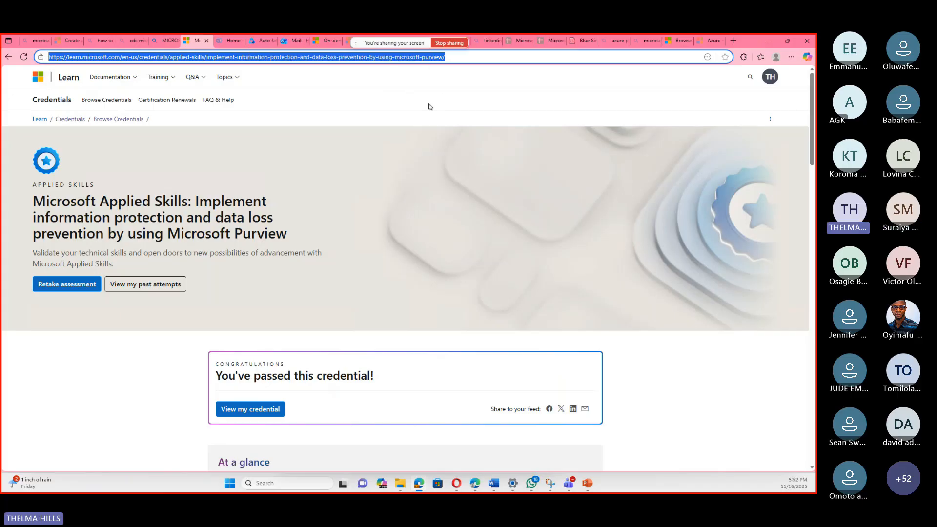
right_click(393, 57)
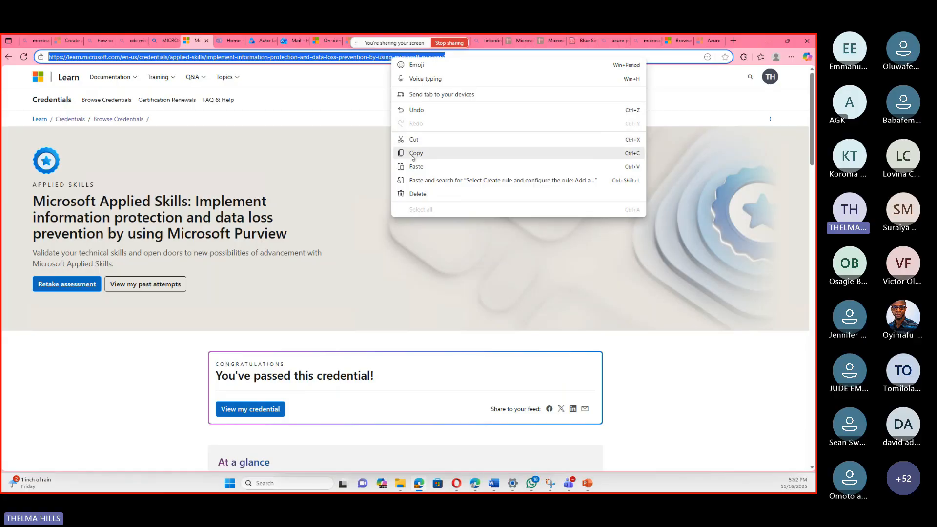
left_click(414, 154)
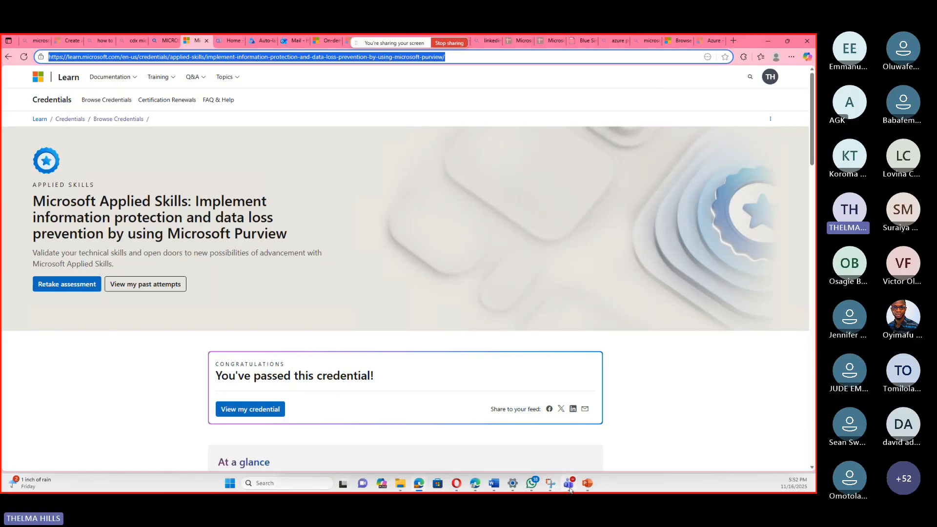
Switch to PowerPoint and bring up the Microsoft Applied Skills Information protection presentation at the custom DLP policy (Part A) slide.
mouse_move(567, 488)
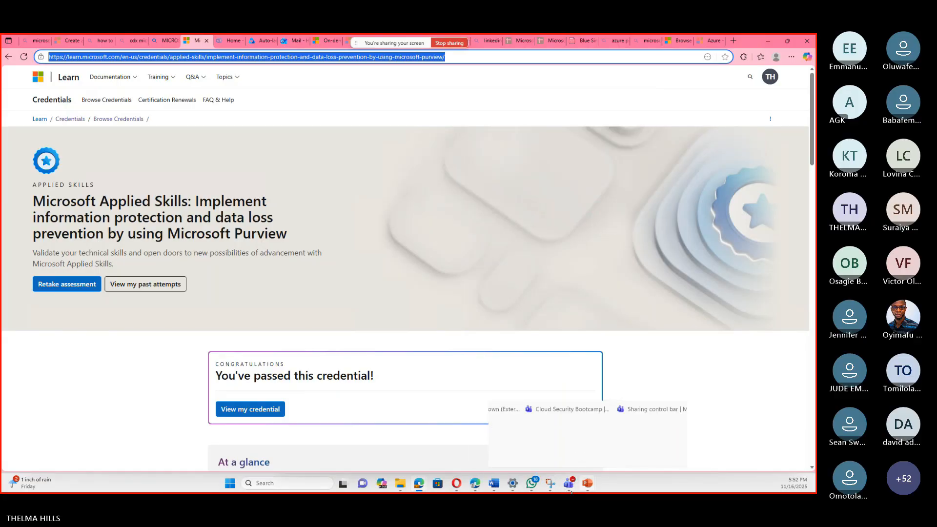
left_click(587, 483)
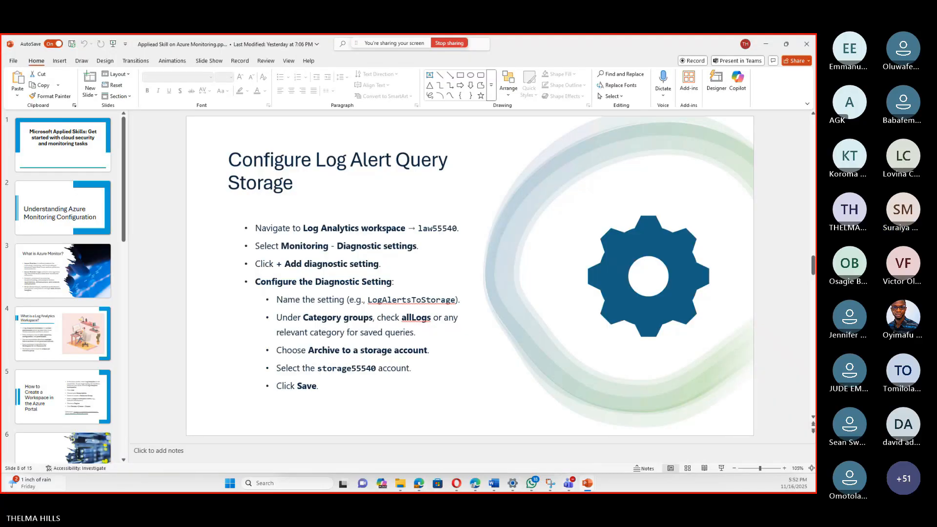
left_click(594, 484)
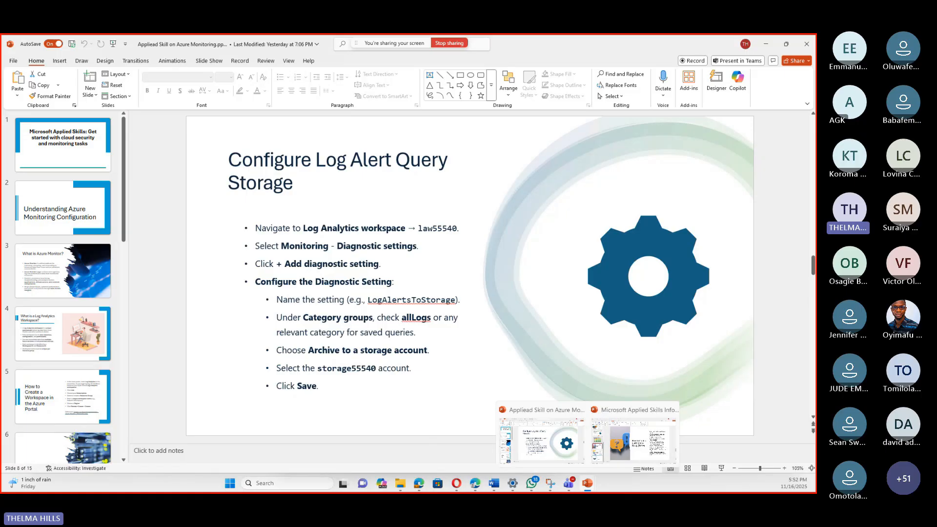
left_click(634, 437)
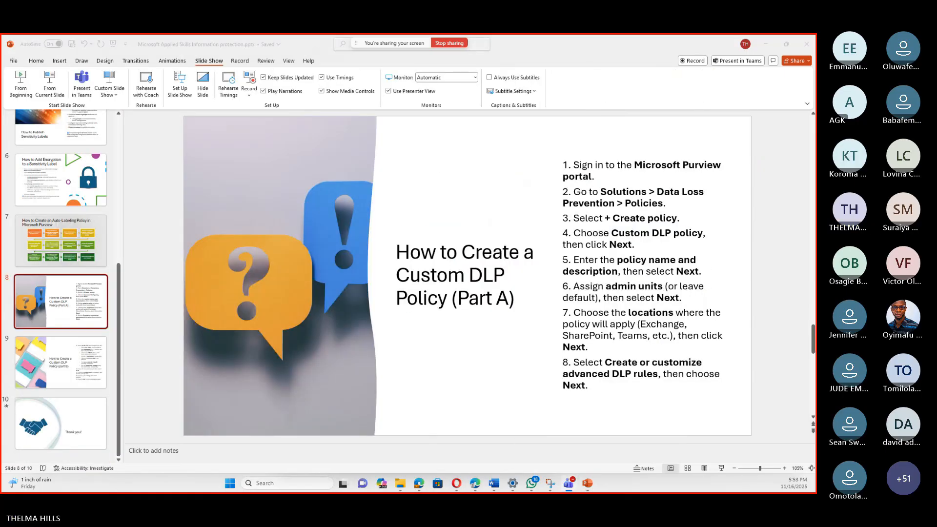
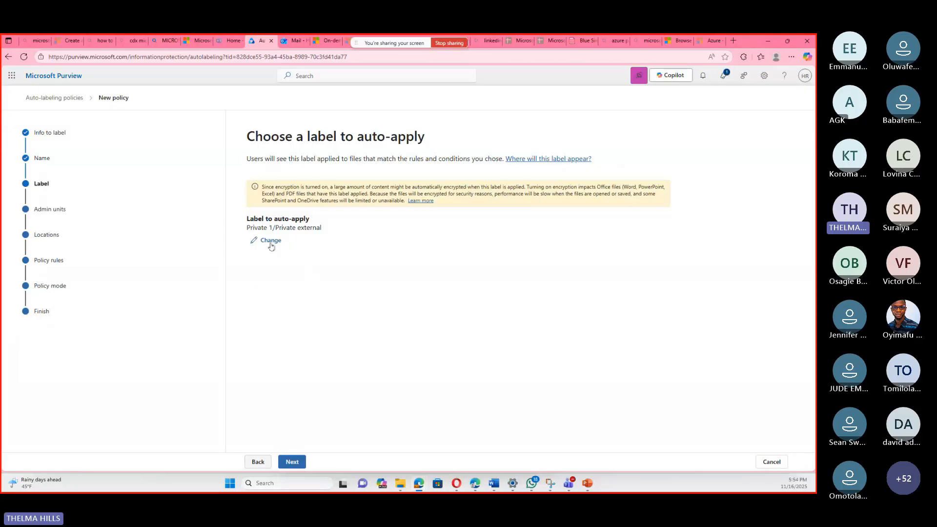
Change the label to auto-apply to Public and continue to the admin units.
left_click(271, 241)
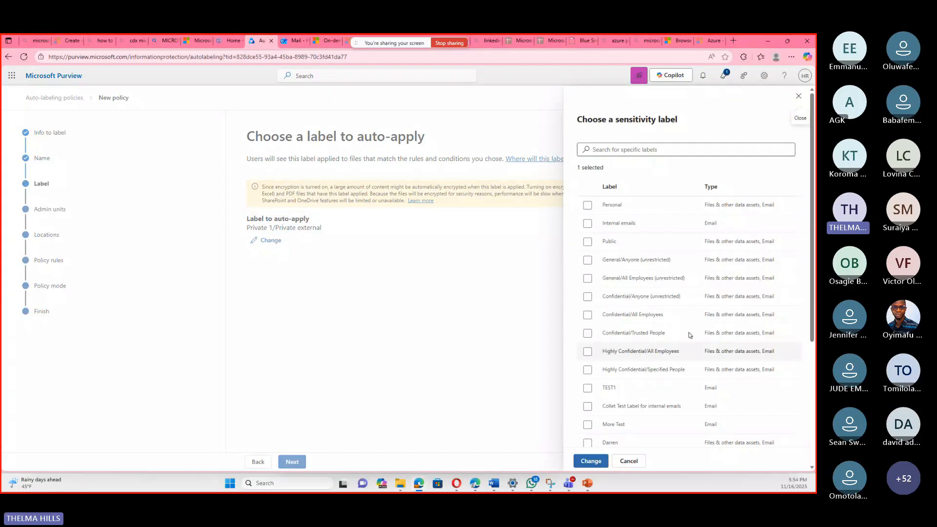
left_click(588, 242)
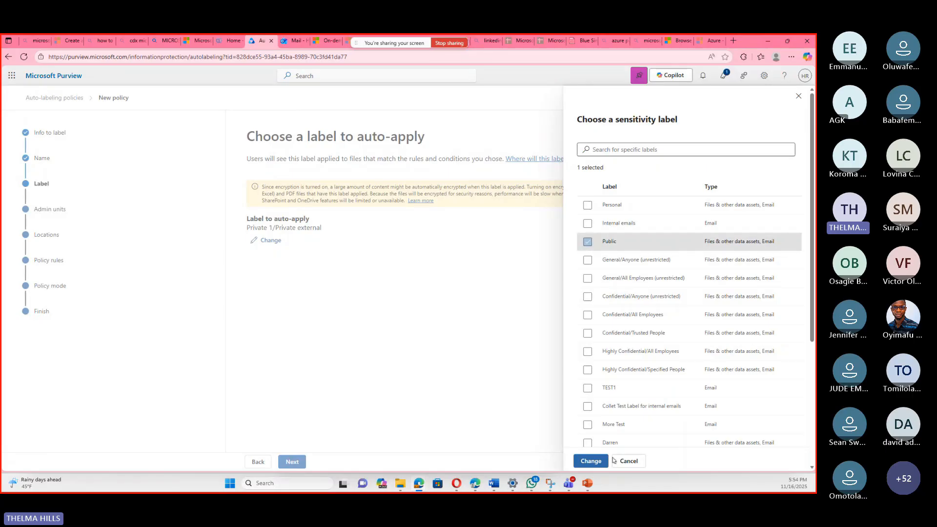
left_click(584, 460)
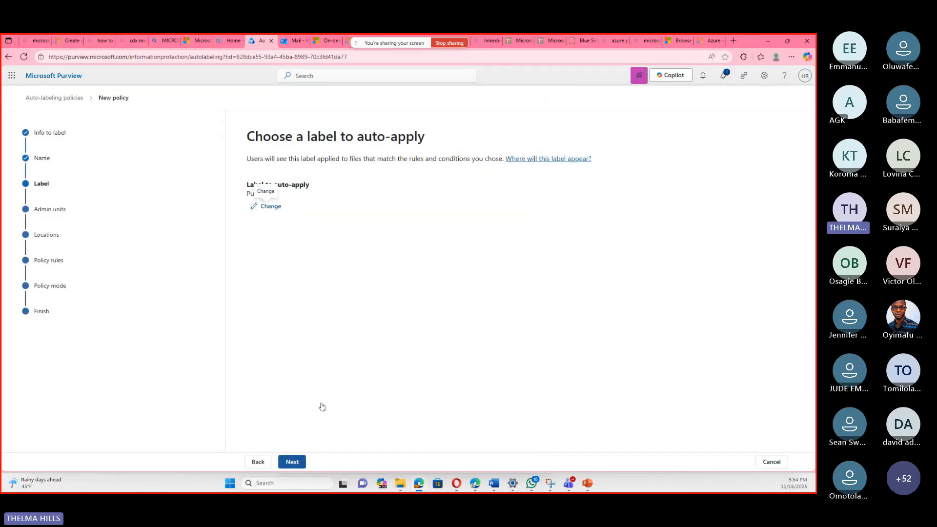
left_click(294, 463)
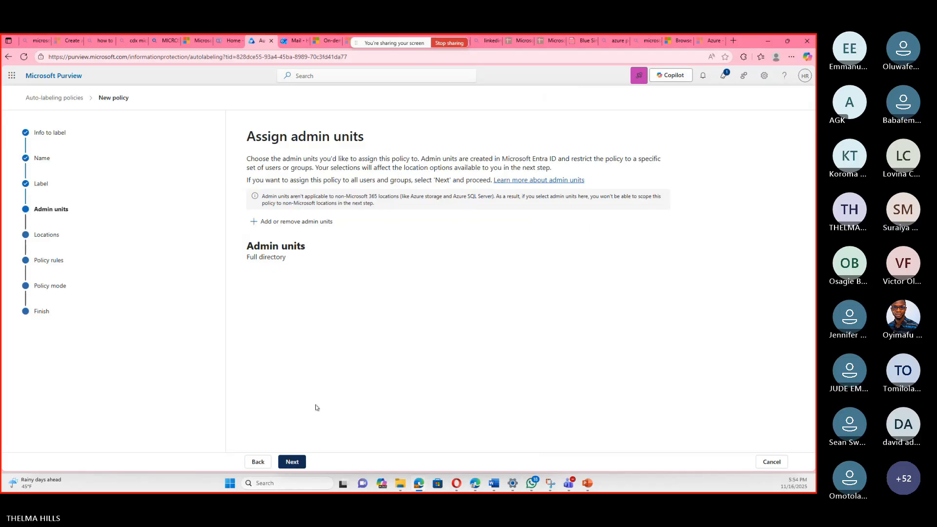
Keep the existing admin units, locations and common rules, then create the auto-labeling policy in simulation mode and close the wizard.
left_click(291, 461)
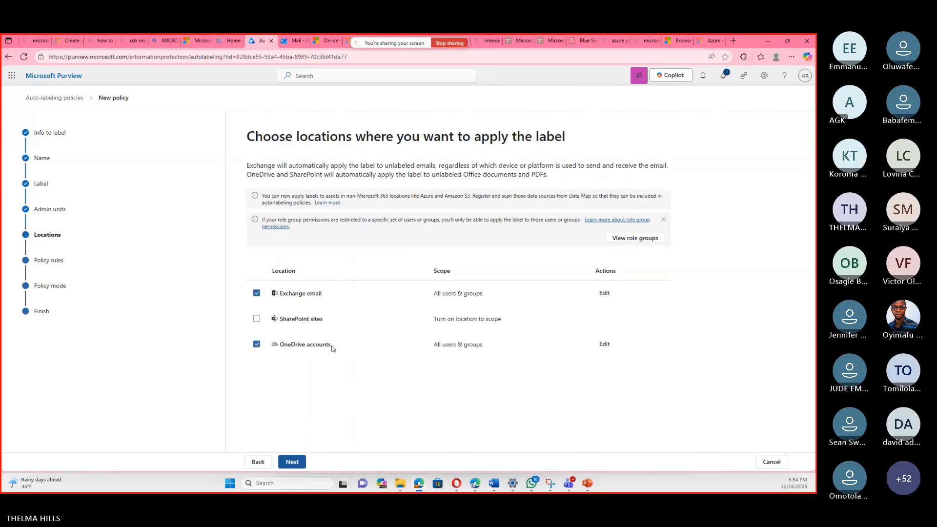
left_click(292, 461)
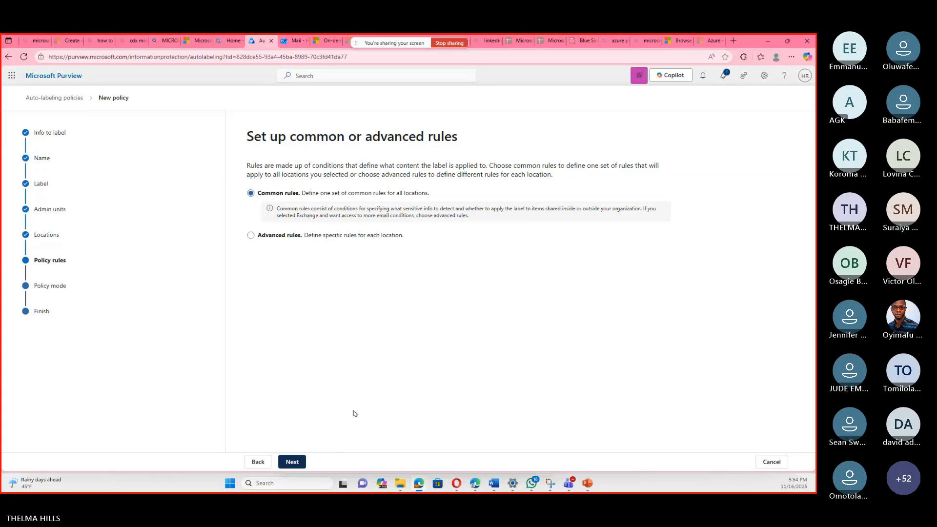
key("Return")
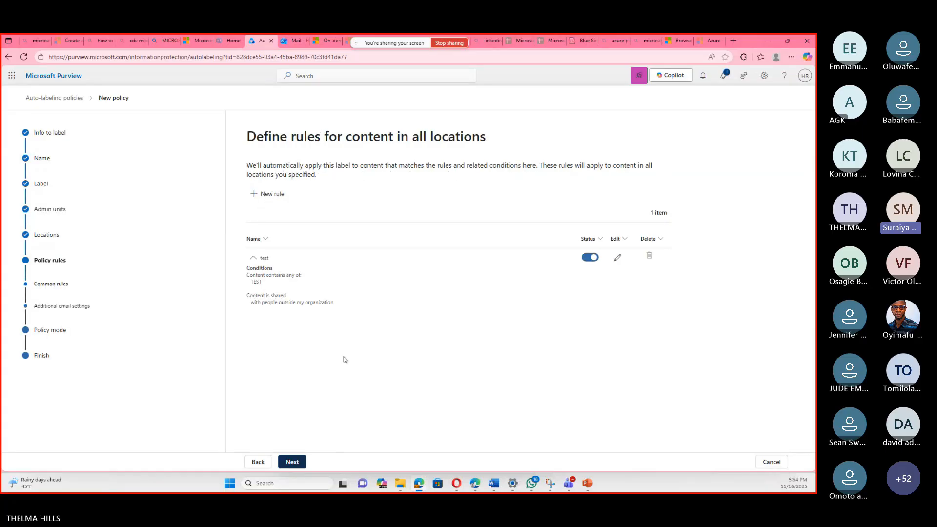
left_click(298, 458)
left_click(303, 459)
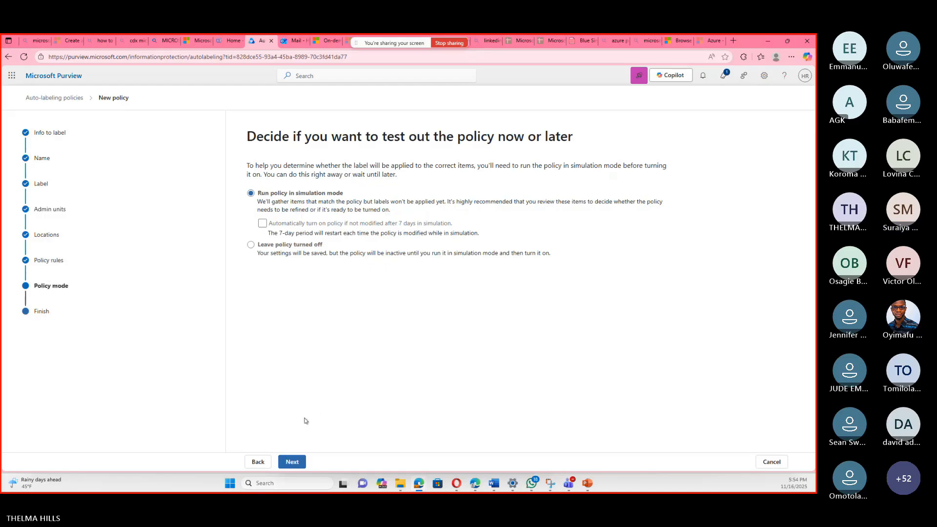
left_click(295, 463)
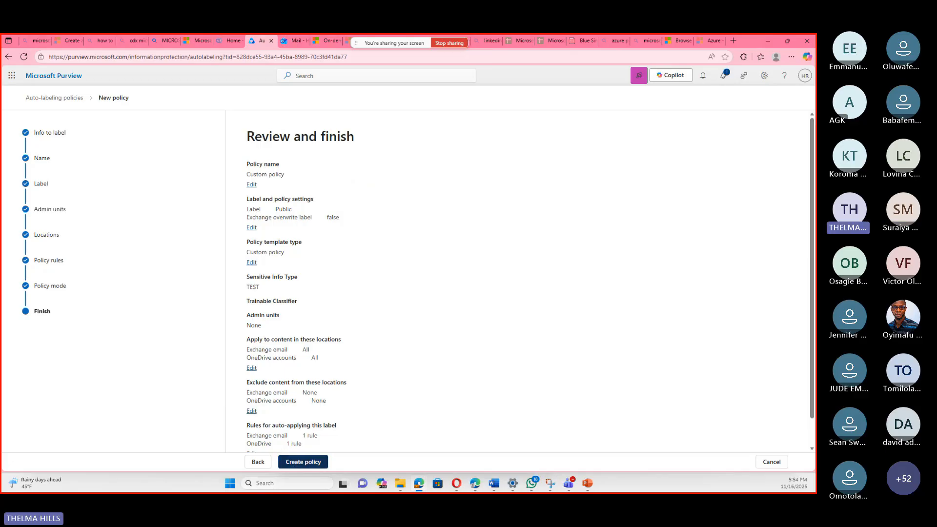
left_click(286, 461)
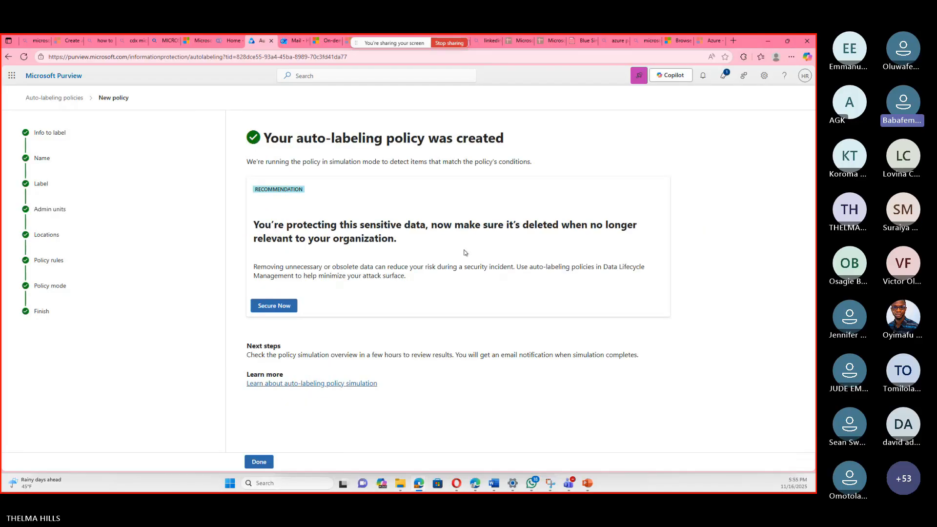
left_click(276, 459)
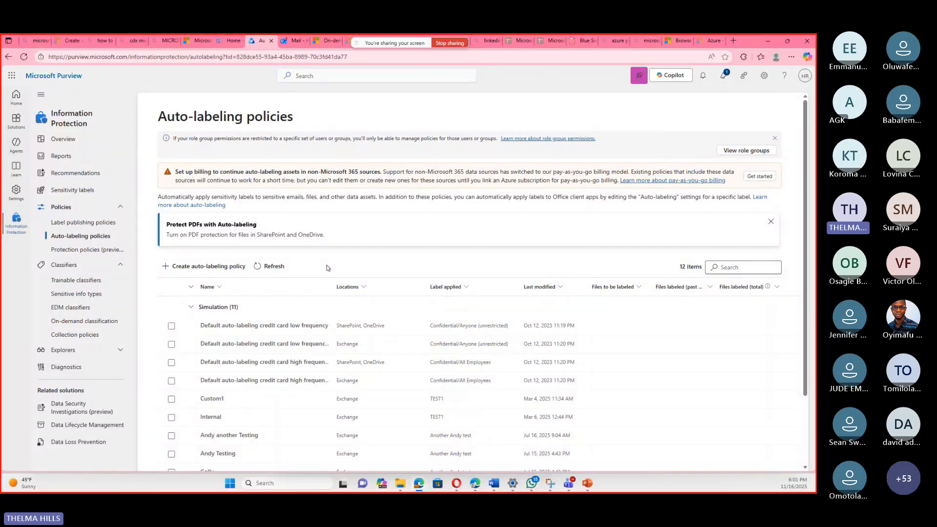
Switch to the Microsoft Applied Skills Information protection presentation in PowerPoint and review the custom DLP policy slides, Part A and part B.
mouse_move(588, 482)
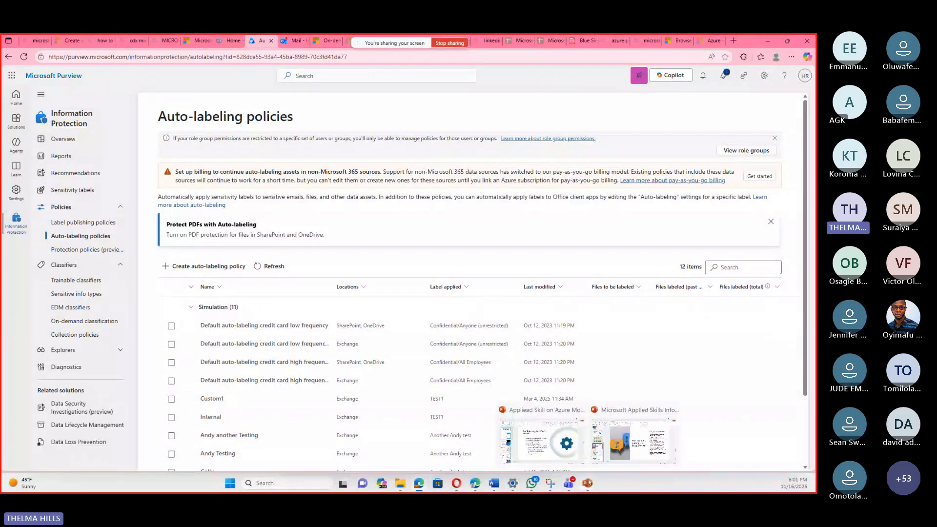
left_click(623, 452)
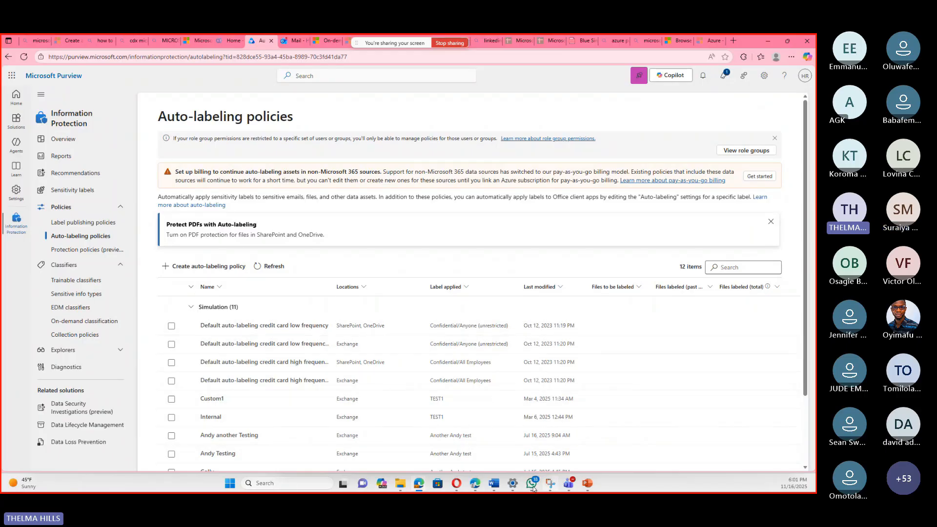
mouse_move(587, 484)
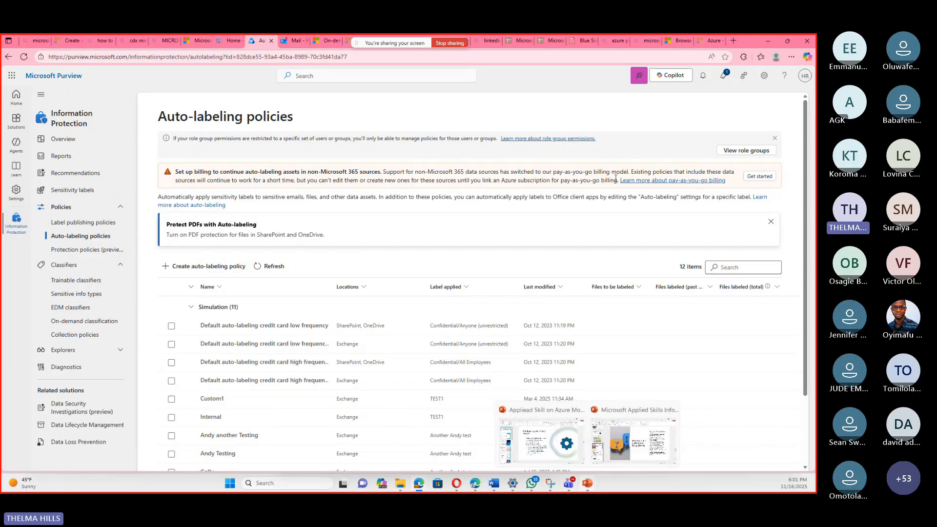
left_click(633, 439)
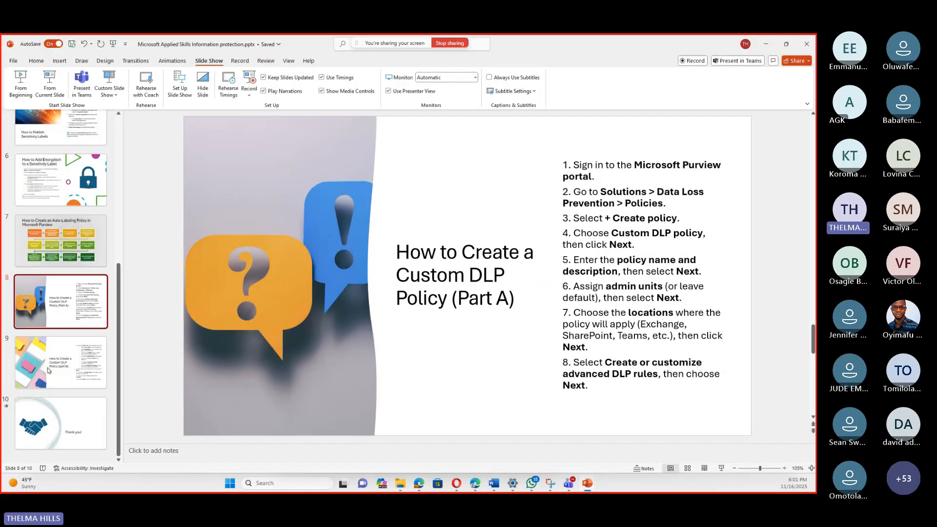
left_click(48, 370)
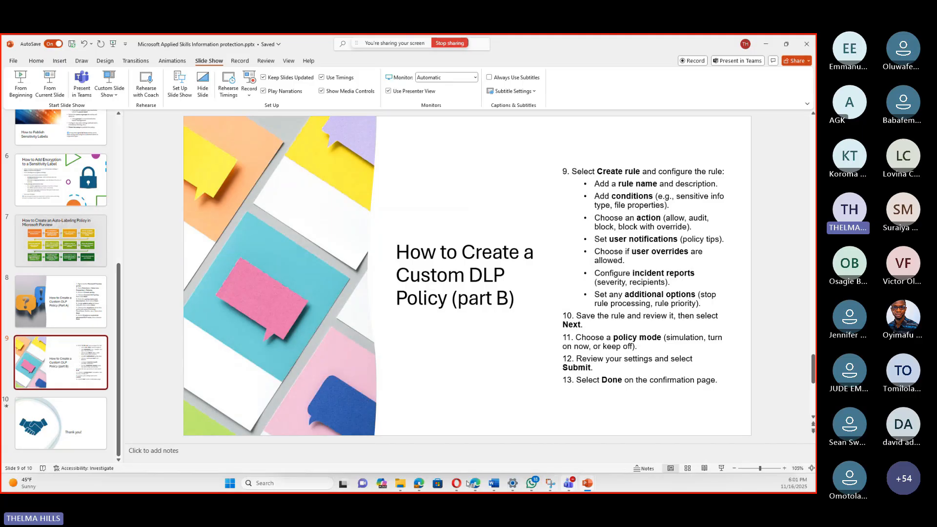
Switch back to Microsoft Purview in the browser and go to the Data Loss Prevention policies.
mouse_move(420, 486)
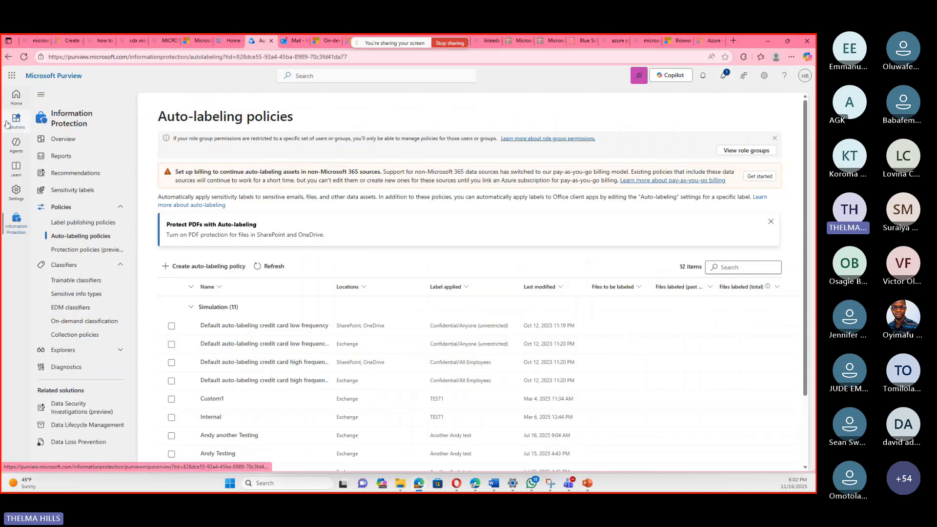
left_click(12, 122)
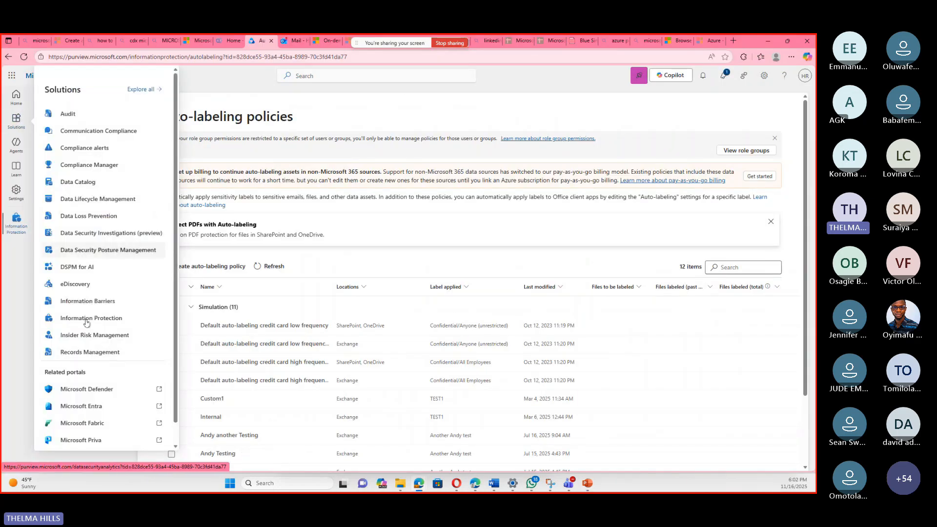
left_click(104, 217)
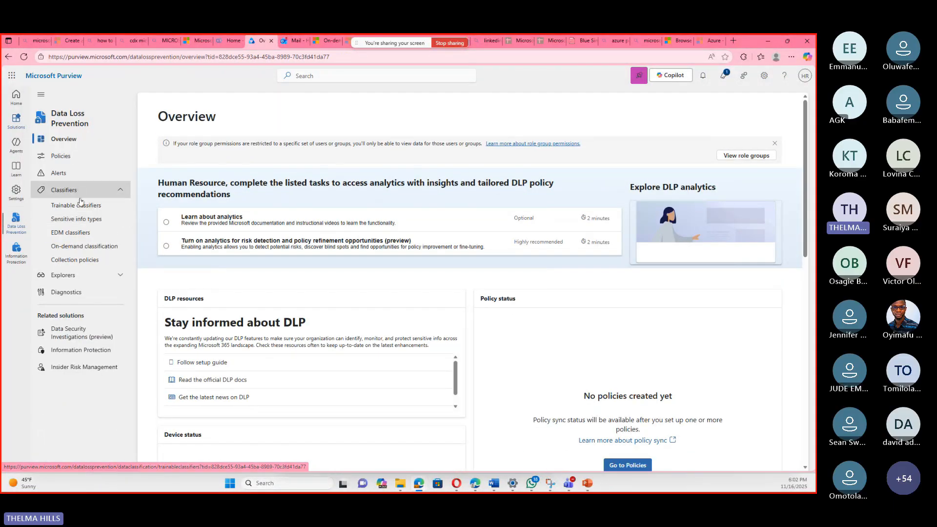
left_click(67, 157)
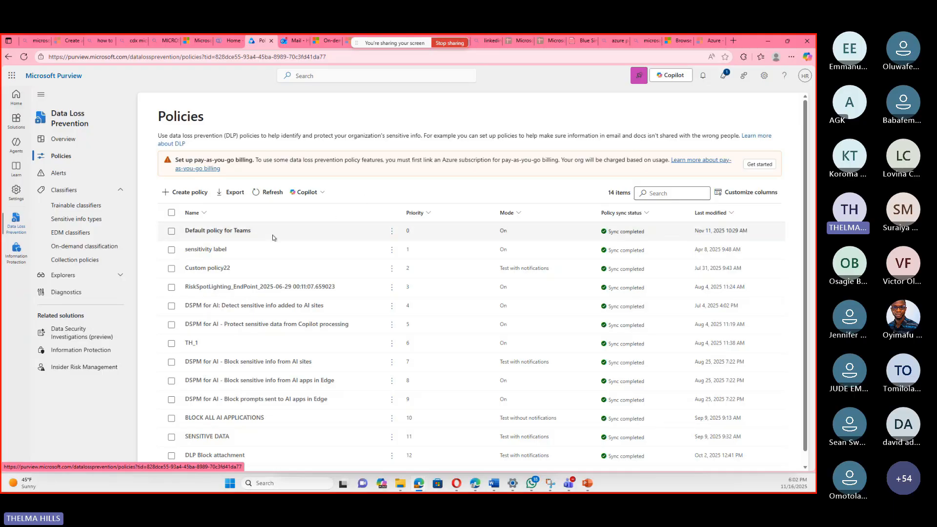
Start a custom DLP policy for data stored in connected sources, keeping the name "Custom policy" and the default description and admin units.
left_click(186, 193)
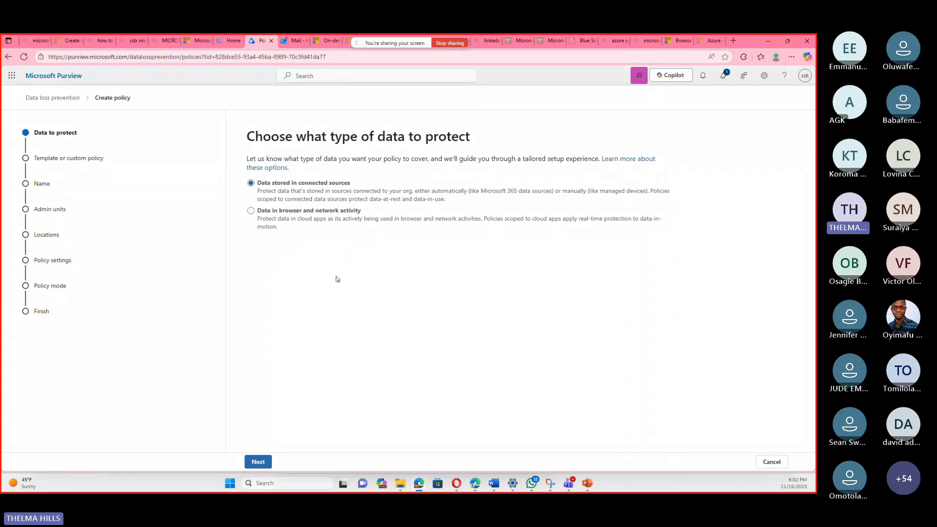
left_click(258, 461)
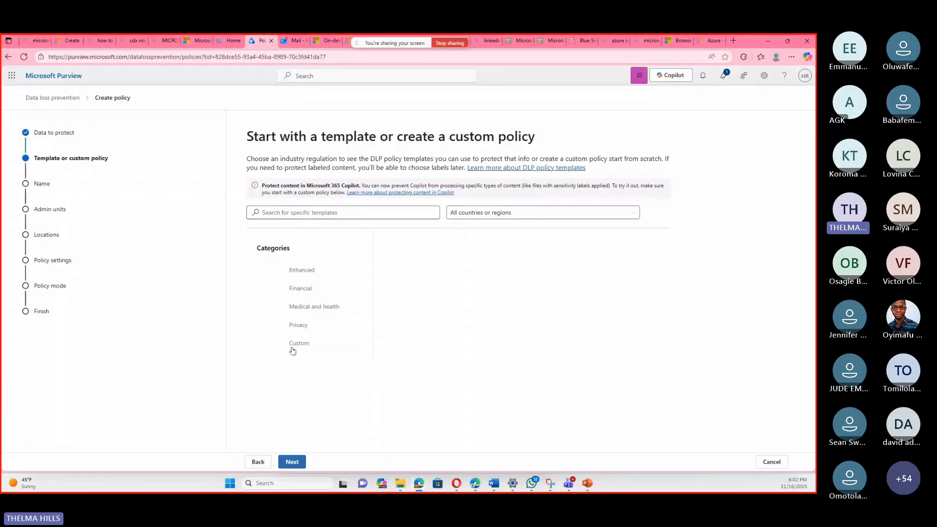
left_click(292, 350)
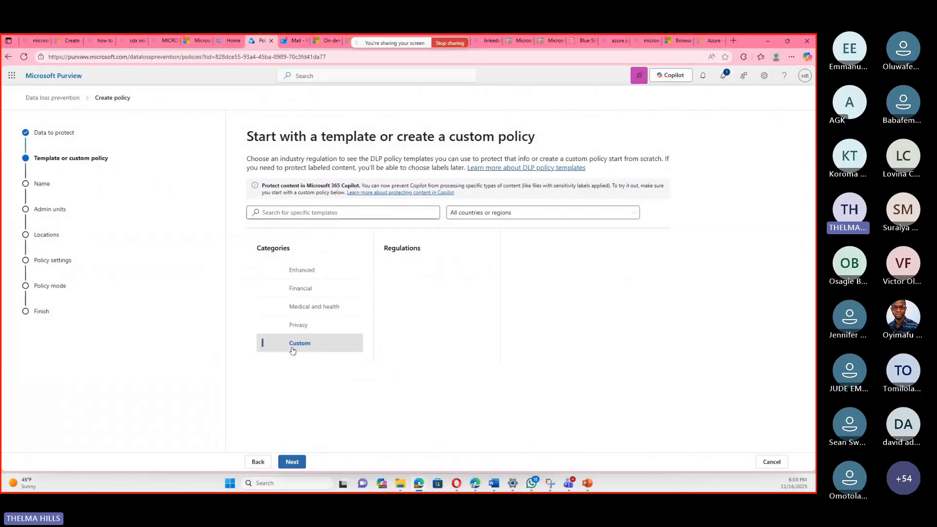
left_click(418, 269)
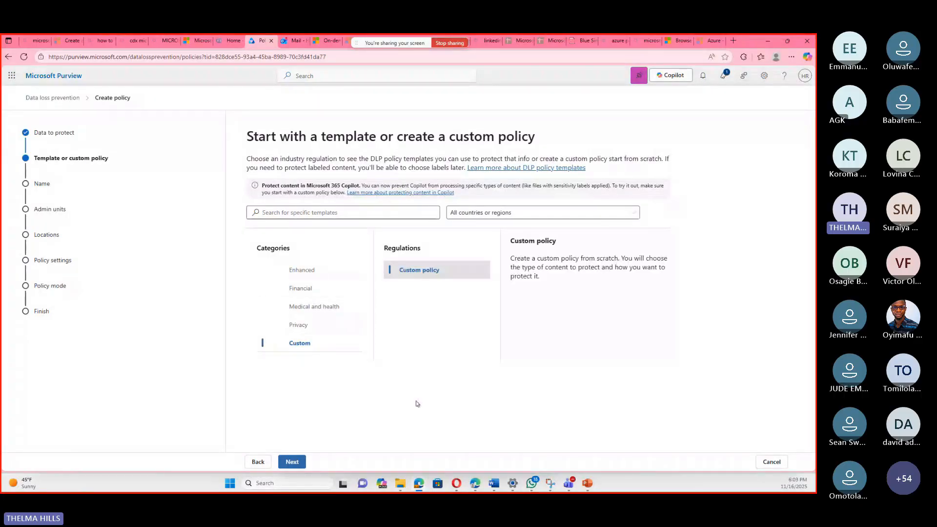
left_click(289, 462)
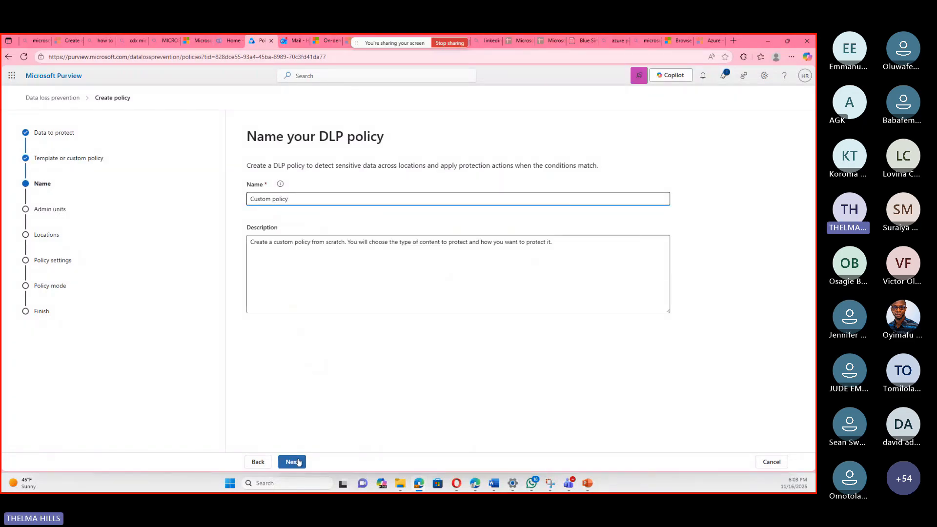
left_click(299, 461)
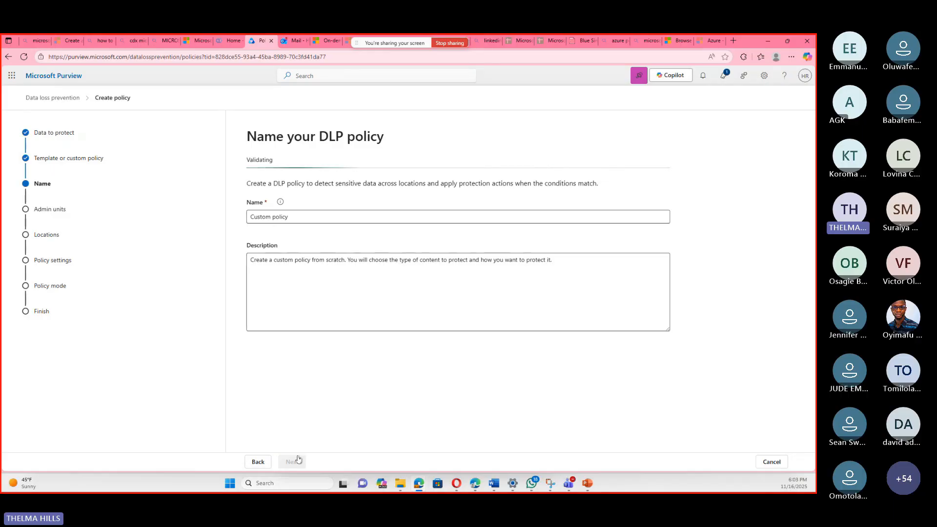
left_click(301, 468)
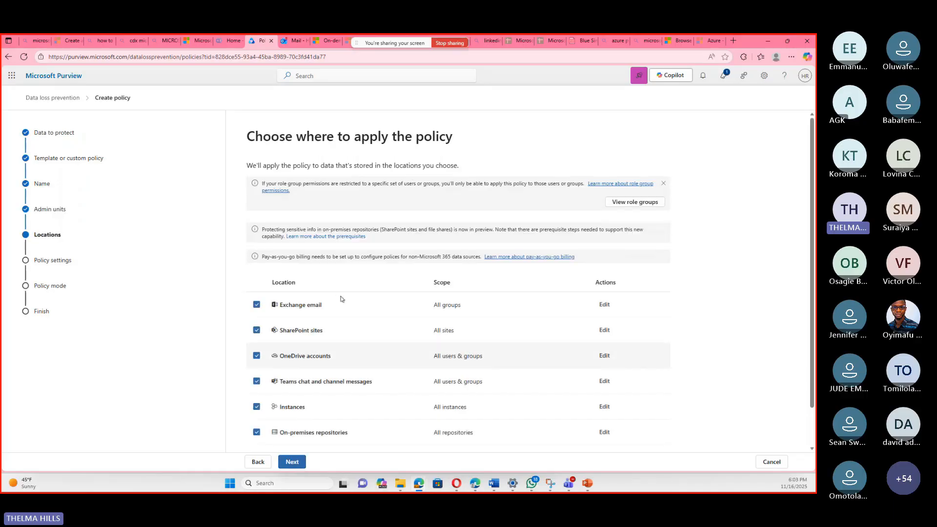
Limit the policy locations to Exchange email by excluding SharePoint, OneDrive, Teams, Instances and On-premises repositories, and continue to the policy settings.
scroll(323, 304, "down", 1)
left_click(256, 388)
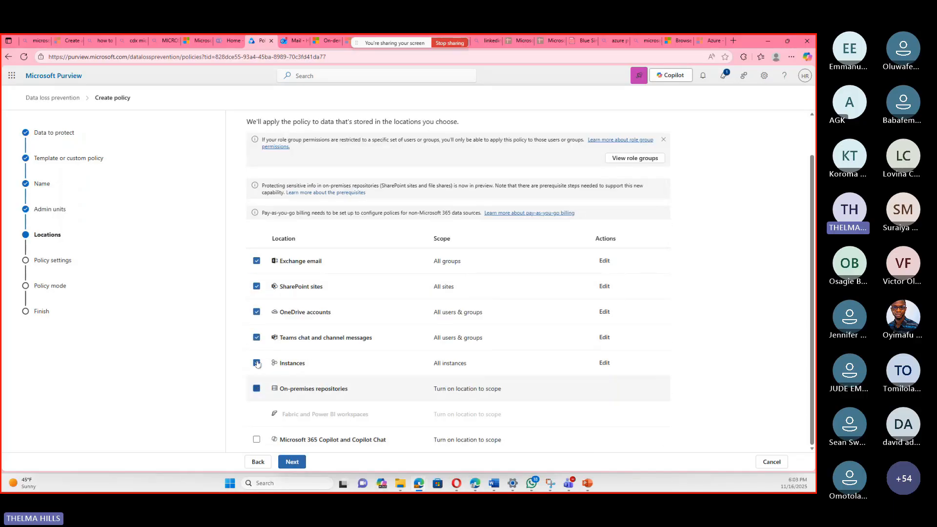
left_click(256, 363)
left_click(256, 337)
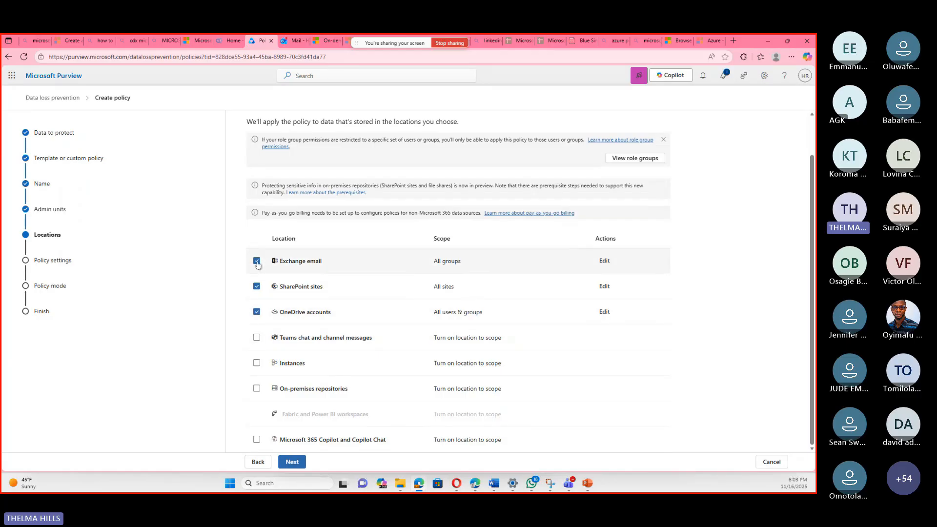
left_click(257, 313)
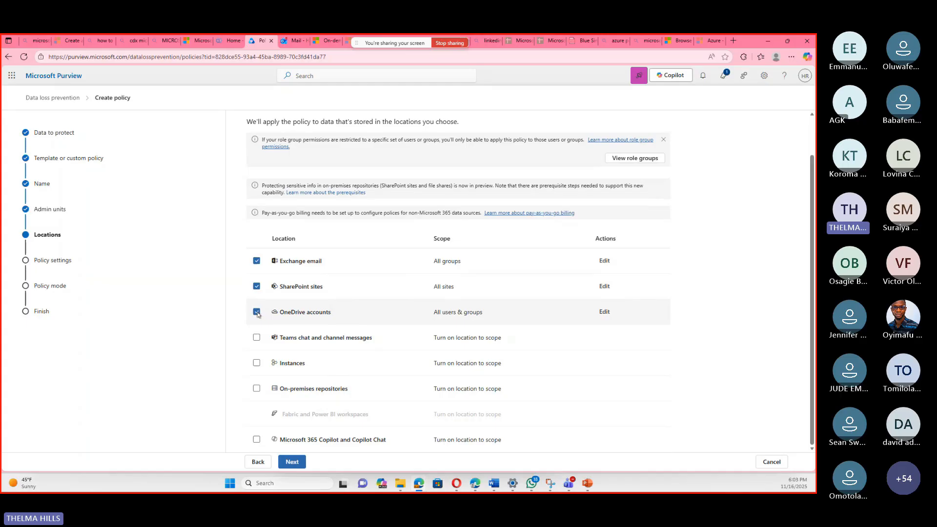
left_click(257, 286)
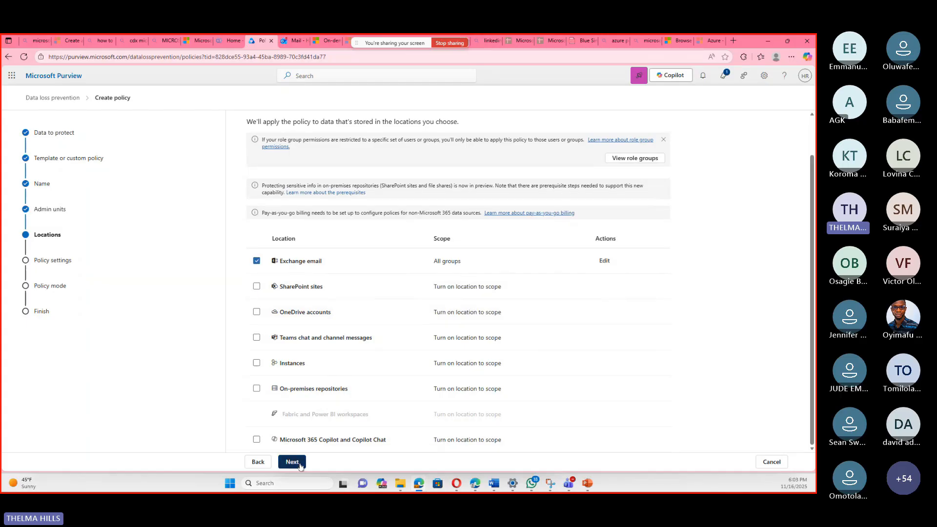
left_click(299, 466)
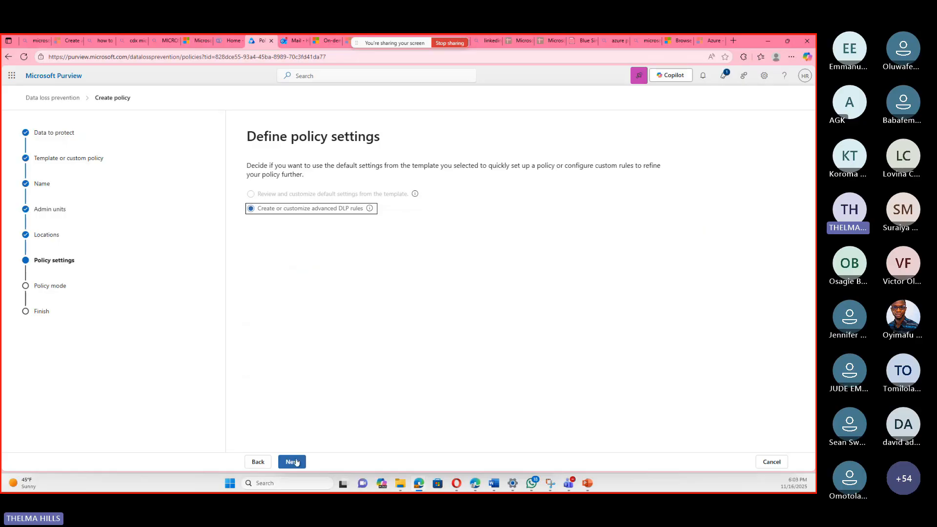
Proceed with customized advanced DLP rules, start a new rule and dismiss the compound conditions tip.
left_click(296, 462)
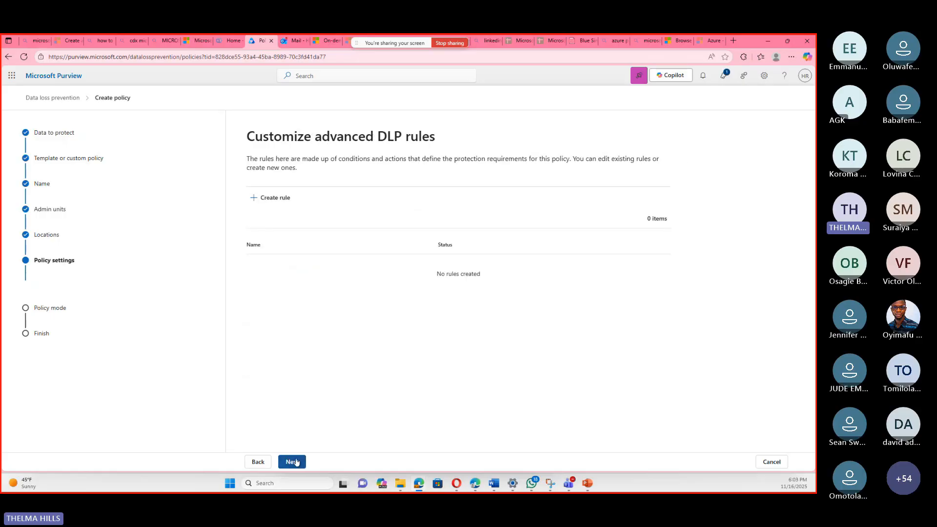
left_click(273, 197)
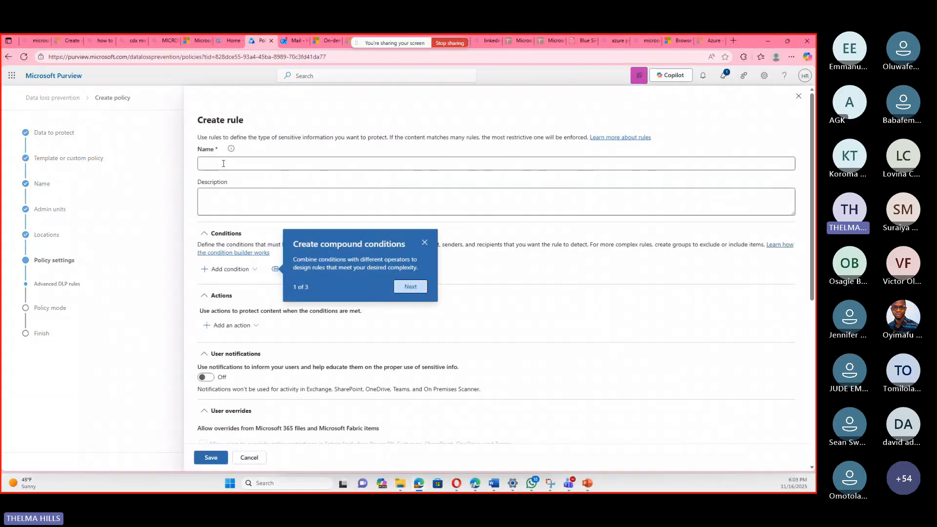
key("Escape")
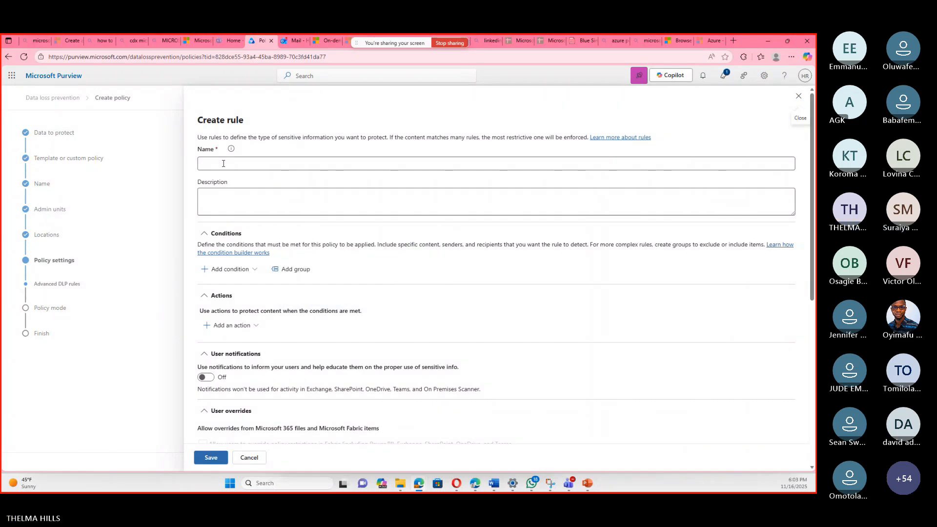
Name the rule TEST and add a Content contains condition to it.
left_click(253, 164)
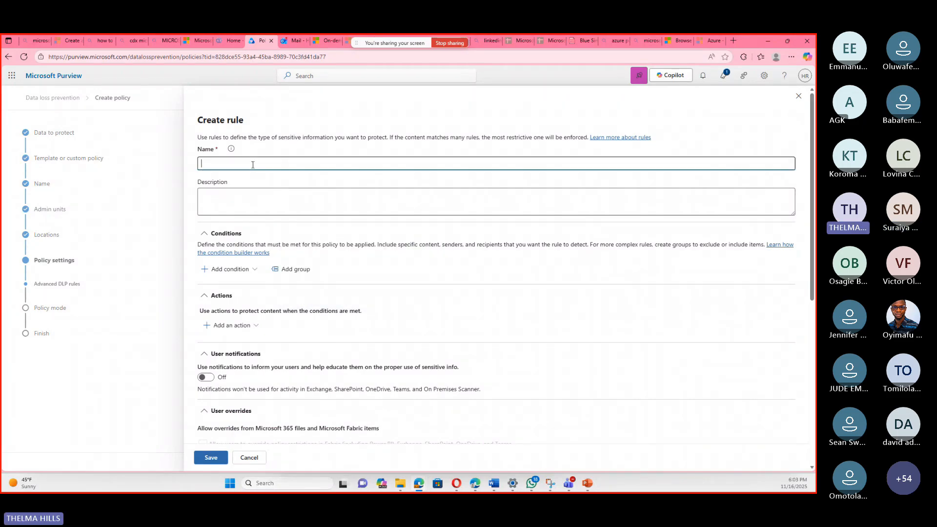
type("TEST")
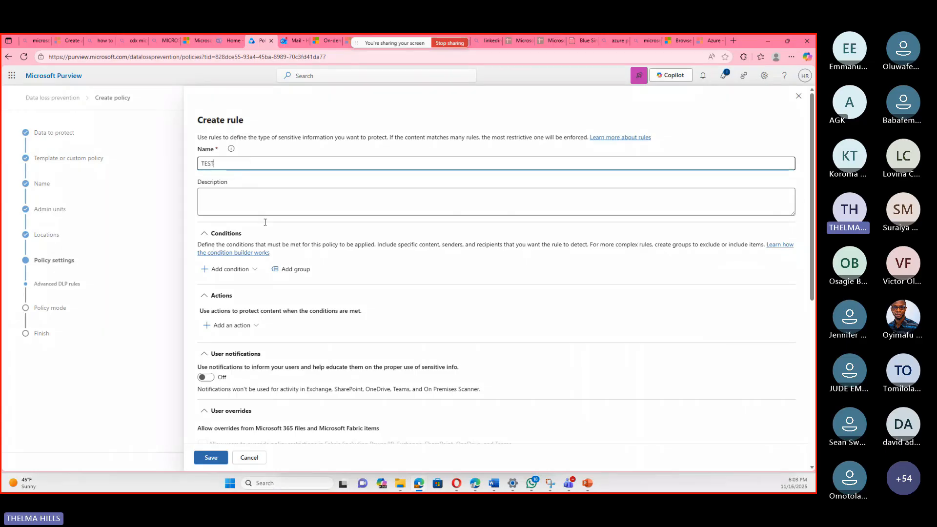
left_click(229, 272)
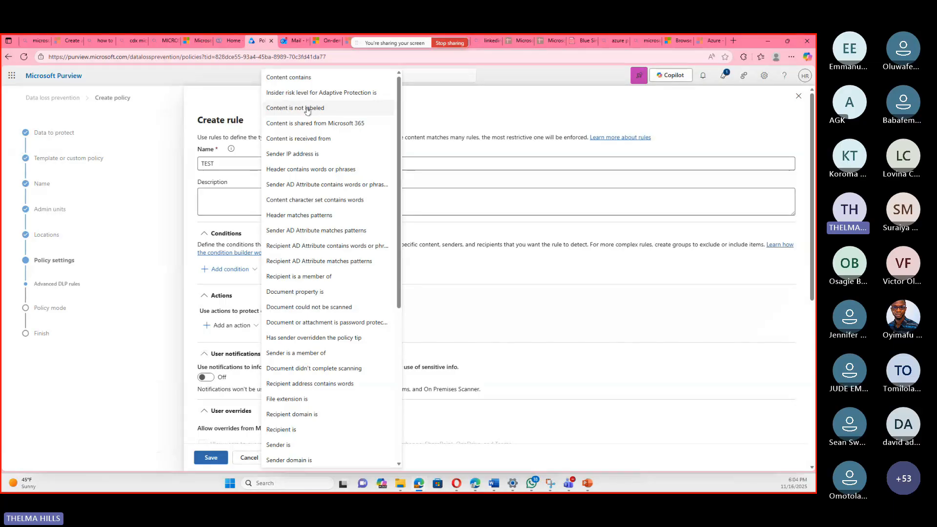
left_click(306, 78)
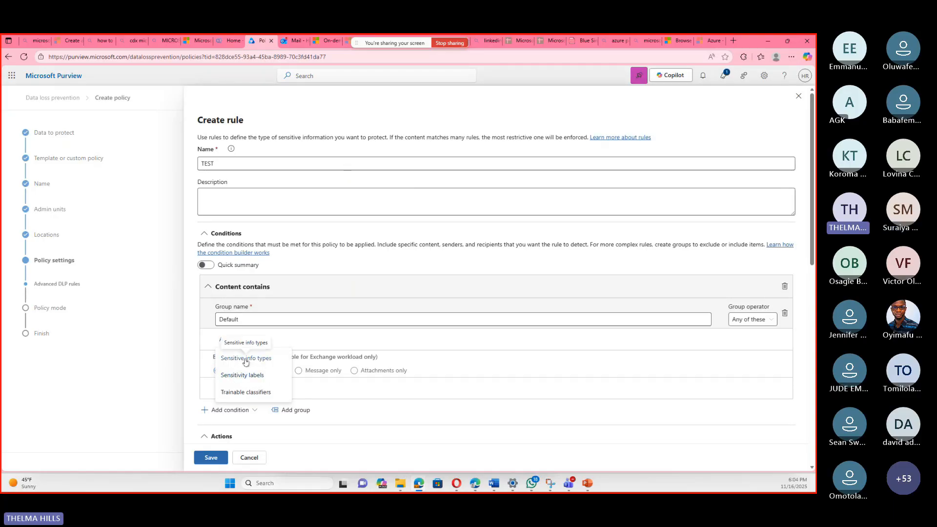
Try to find a sensitive info type for the condition by searching for "users credentials".
left_click(246, 361)
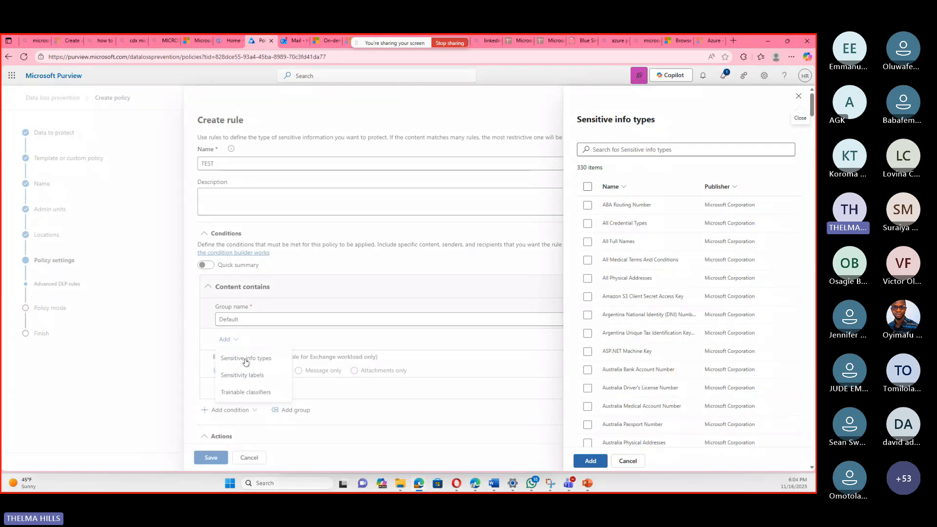
scroll(636, 236, "down", 1)
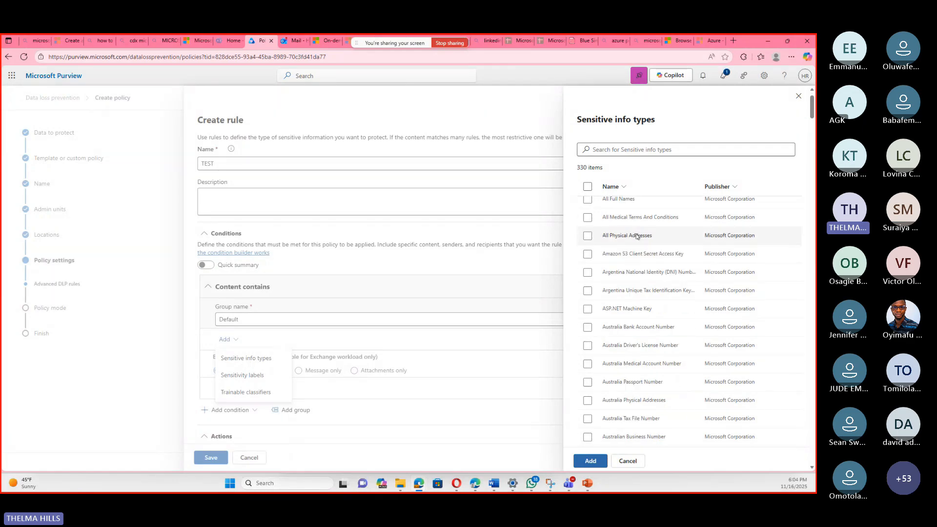
scroll(637, 237, "down", 12)
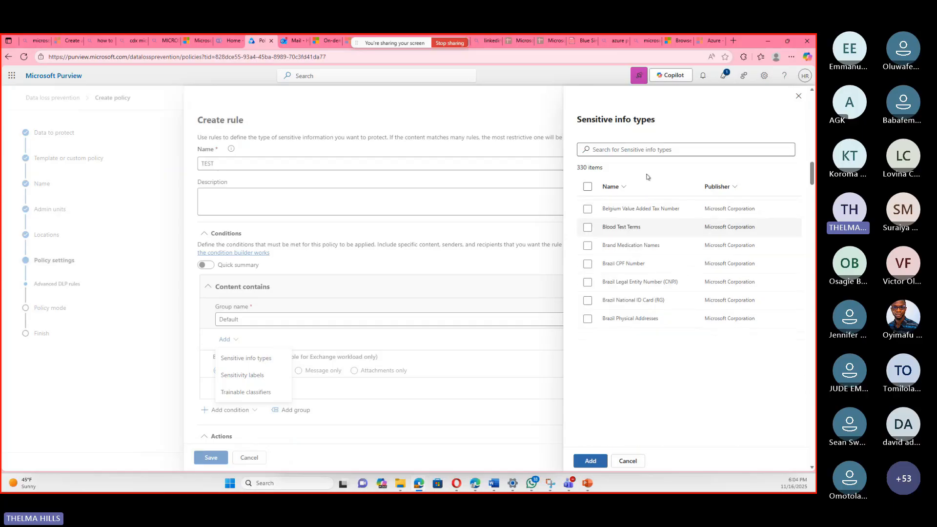
left_click(659, 150)
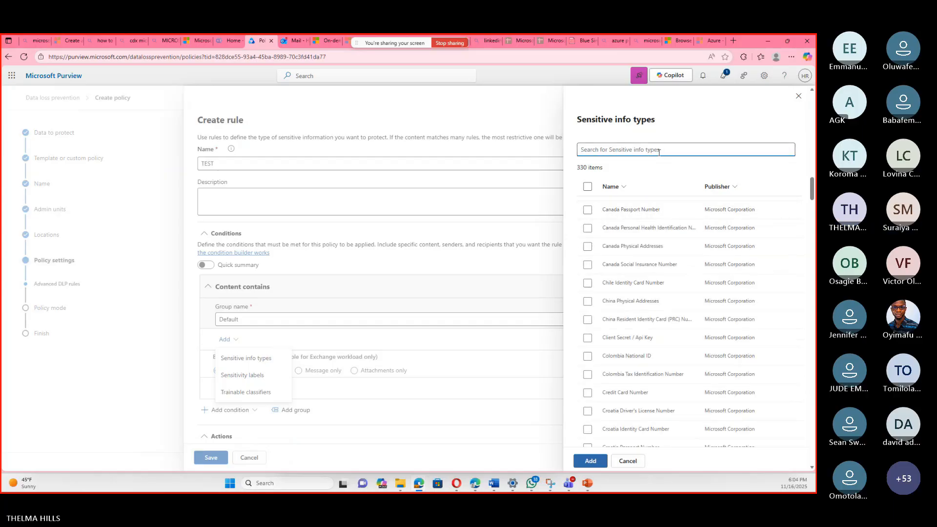
type("USER")
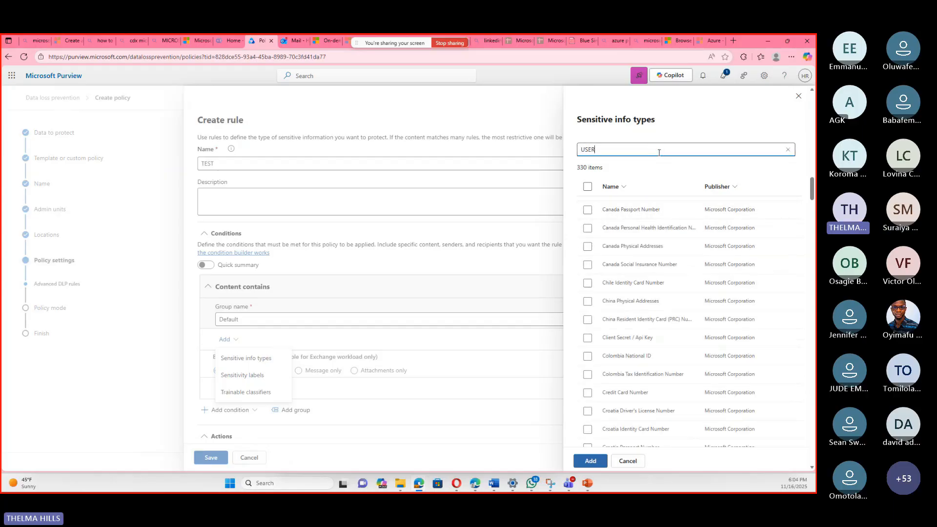
key("BackSpace")
key("BackSpace")
key("BackSpace")
key("BackSpace")
type("U")
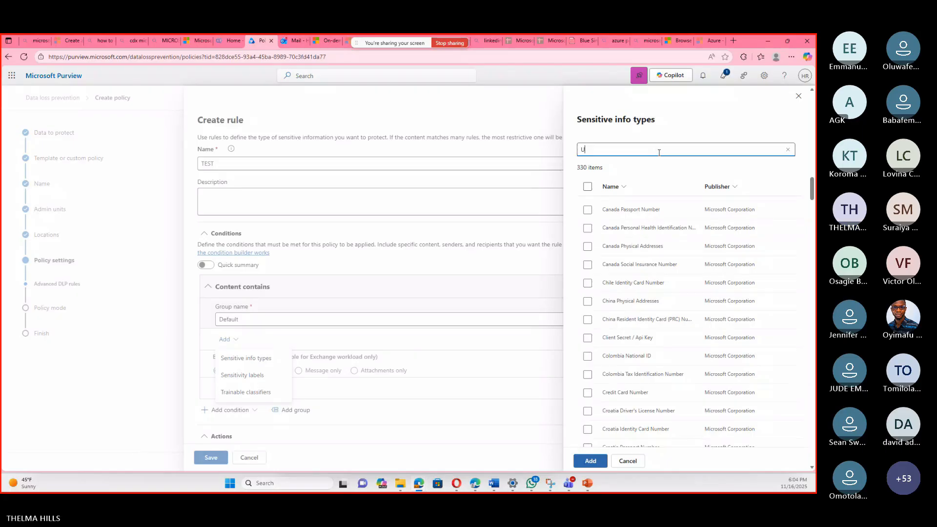
key("BackSpace")
type("users cre")
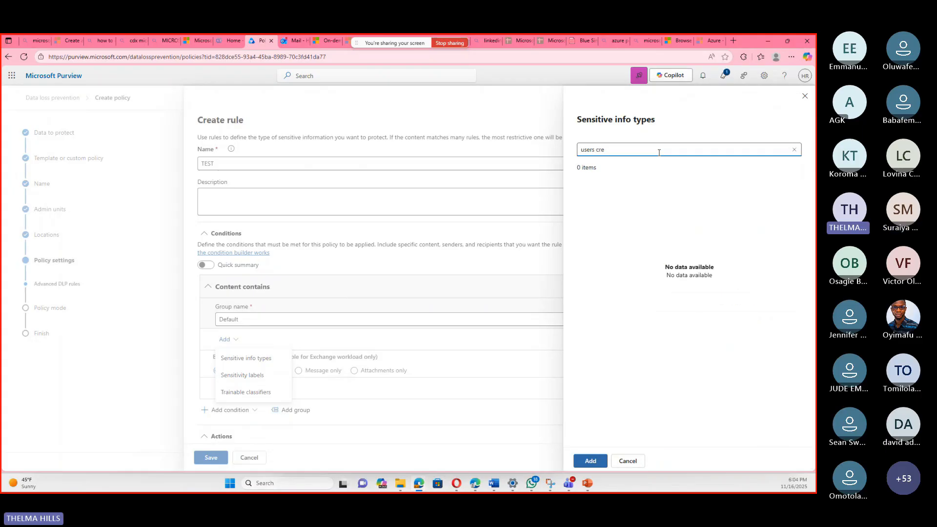
key("BackSpace")
key("BackSpace")
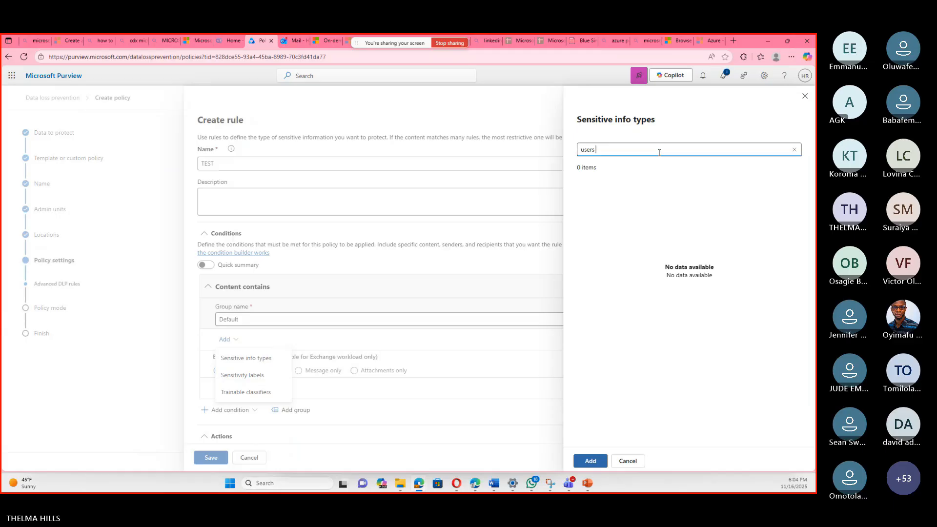
type("crend")
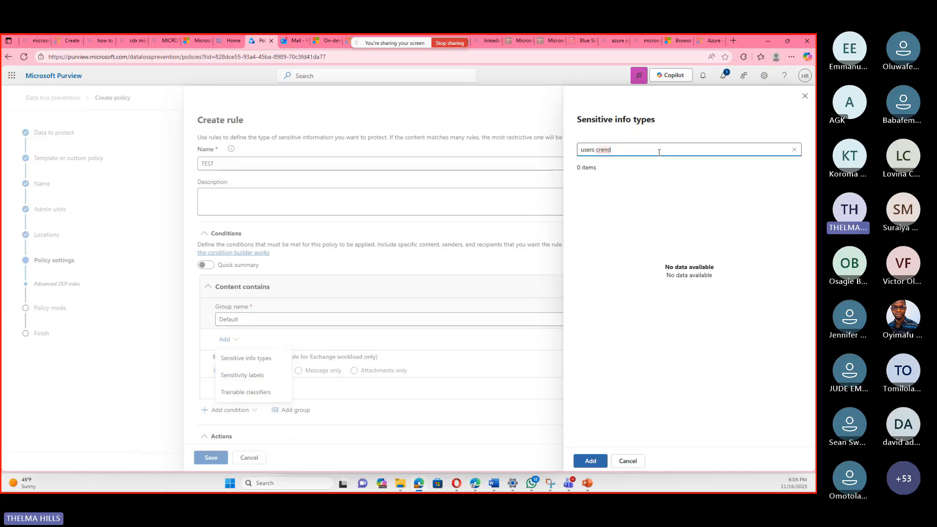
key("BackSpace")
key("BackSpace")
key("BackSpace")
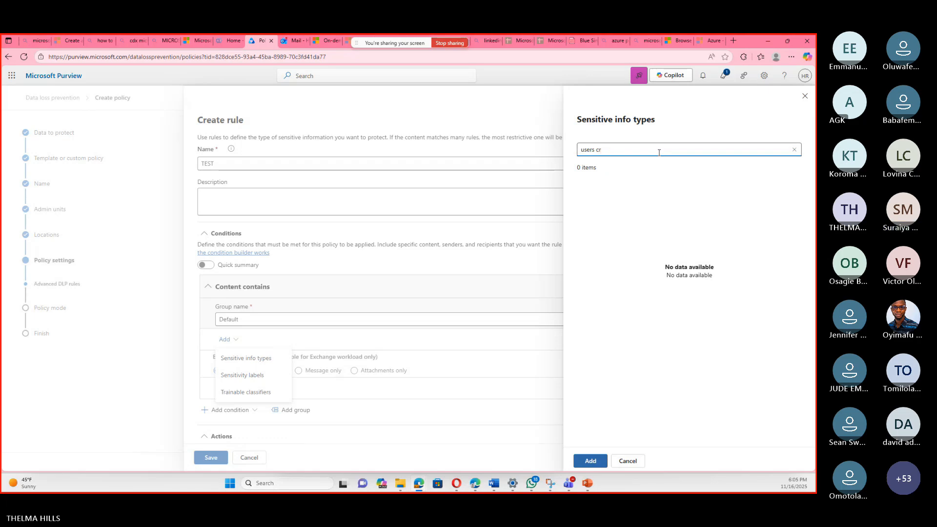
type("identials")
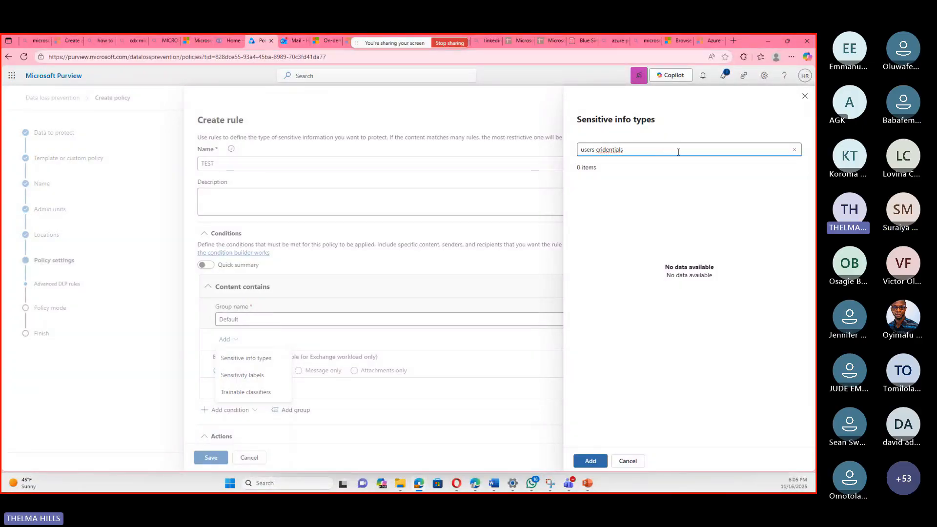
right_click(610, 149)
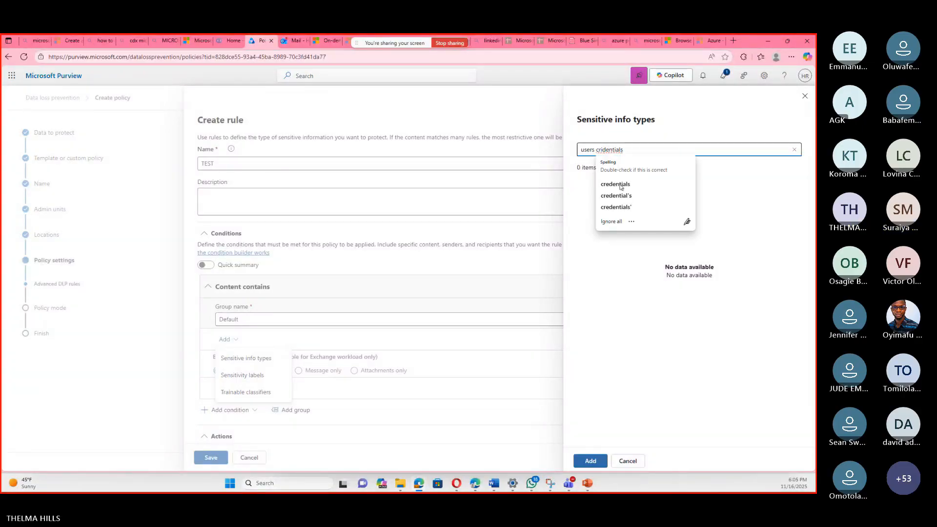
left_click(621, 186)
key("Return")
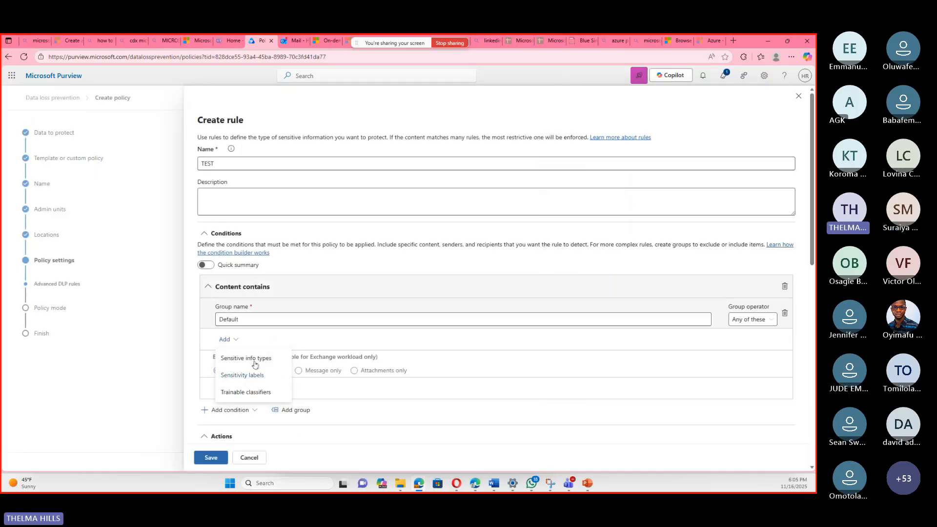
Search the sensitive info types for "test" and add the custom TEST type to the Content contains condition.
left_click(270, 358)
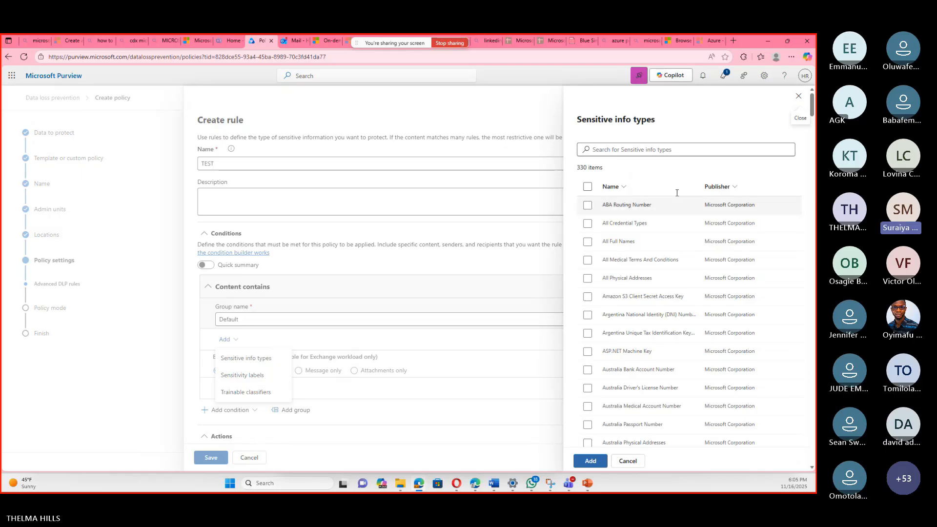
left_click(680, 147)
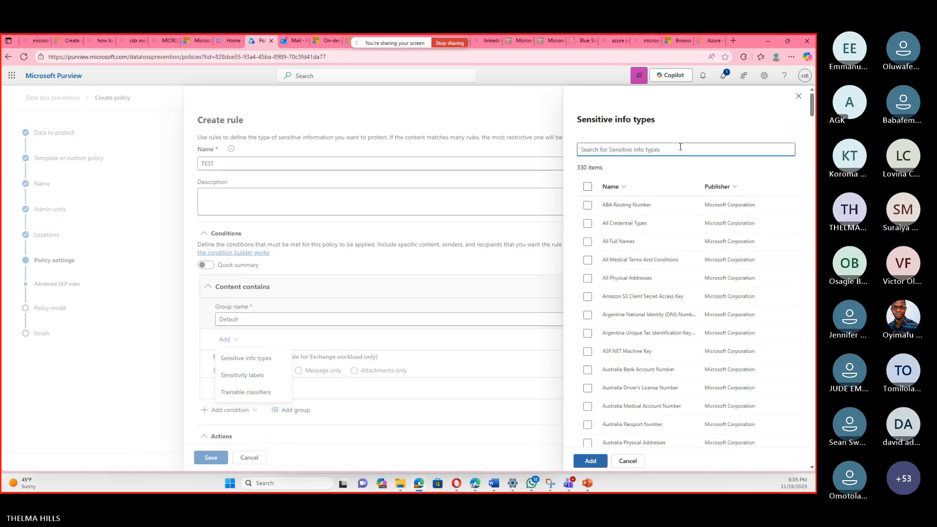
type("user")
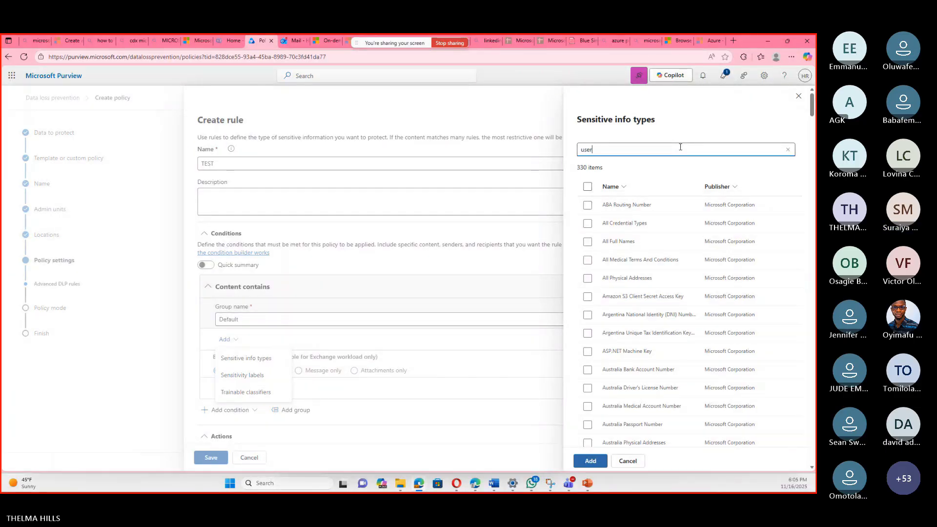
type("s")
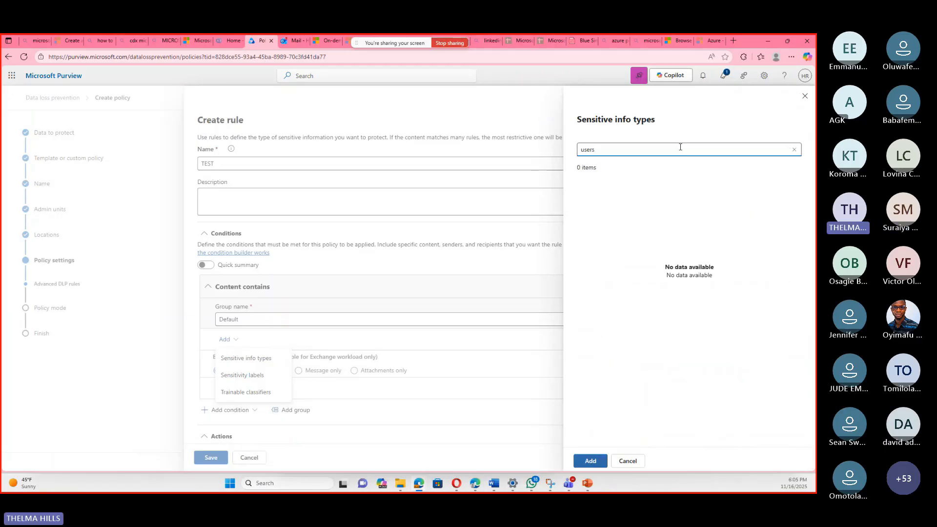
key("BackSpace")
key("BackSpace")
key("BackSpace")
key("BackSpace")
key("BackSpace")
type("test")
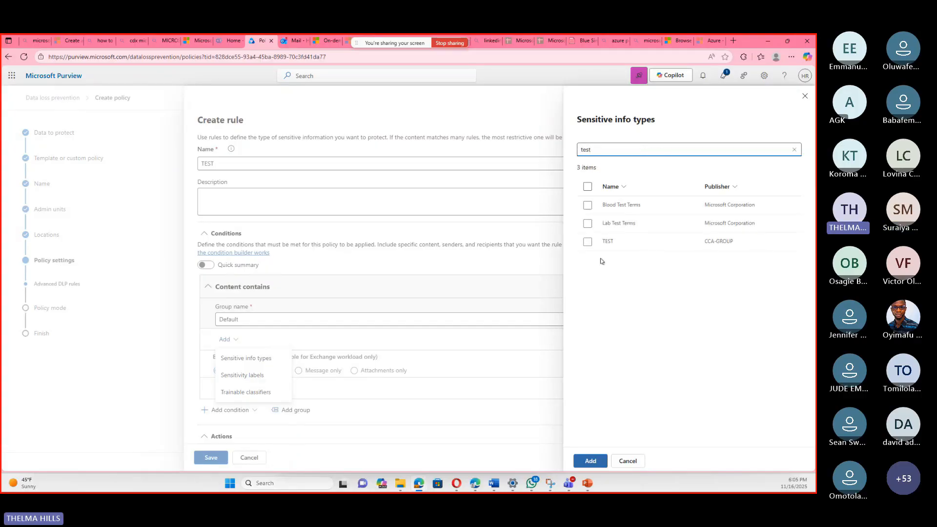
left_click(587, 242)
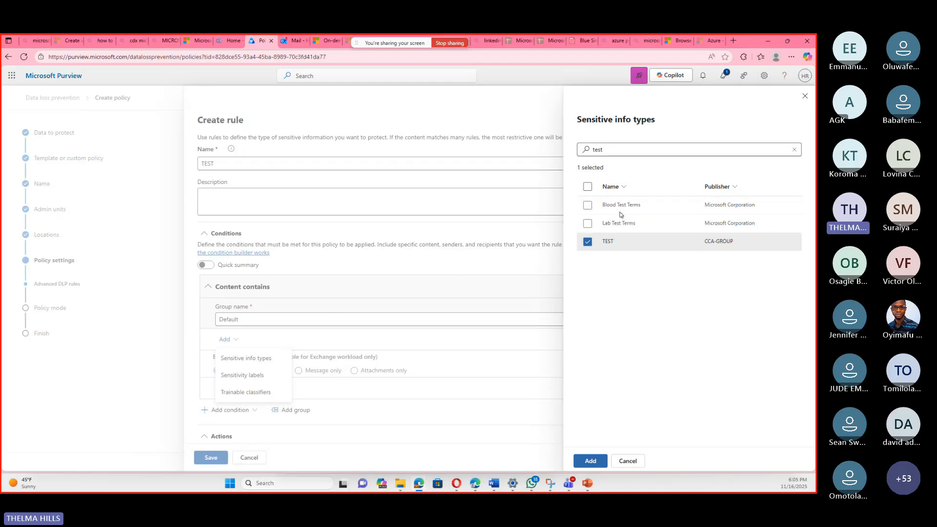
left_click(591, 461)
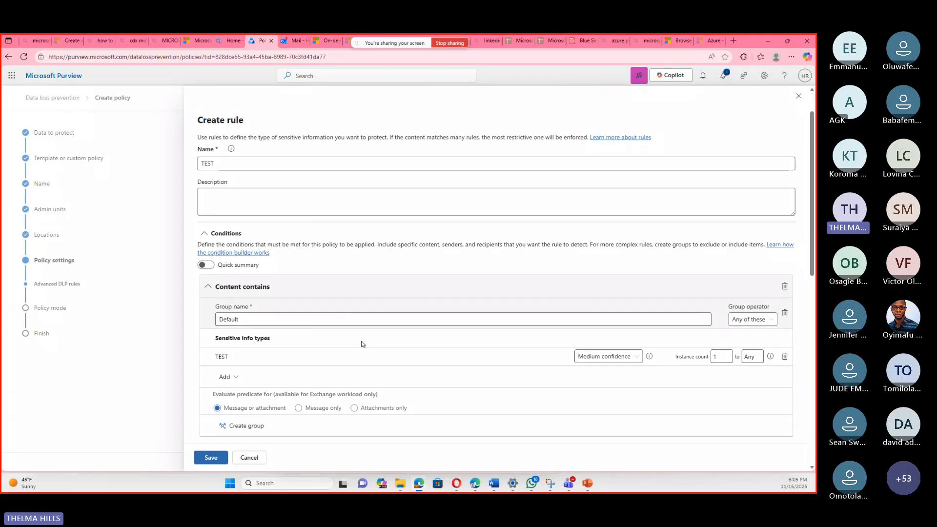
scroll(363, 344, "down", 3)
left_click(226, 207)
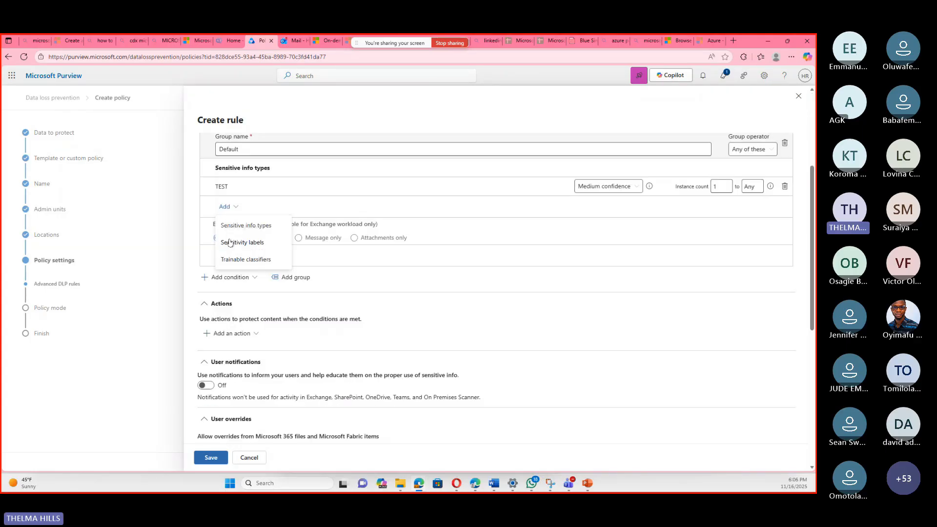
left_click(229, 243)
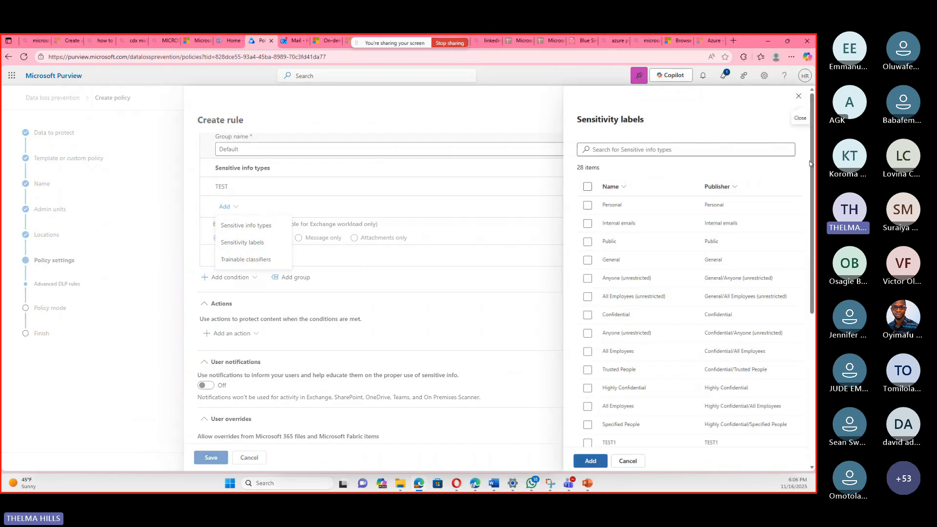
left_click(798, 96)
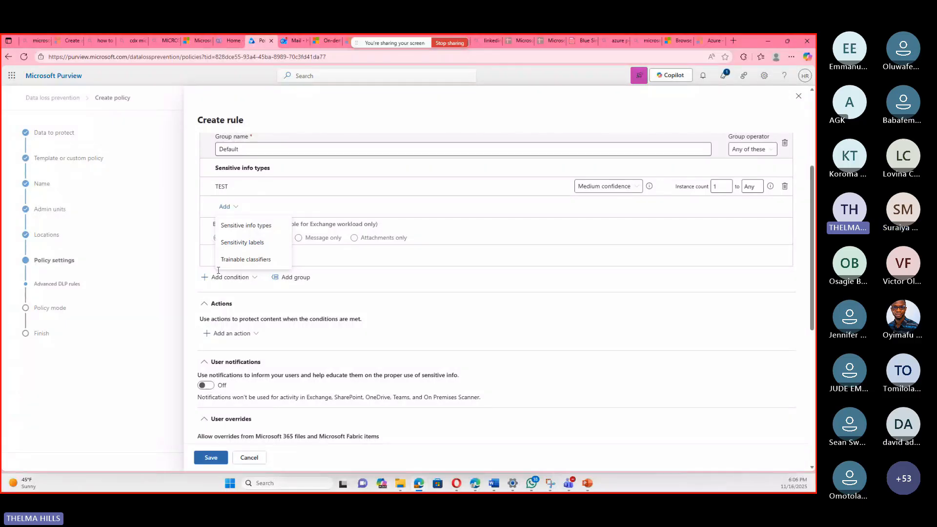
left_click(218, 270)
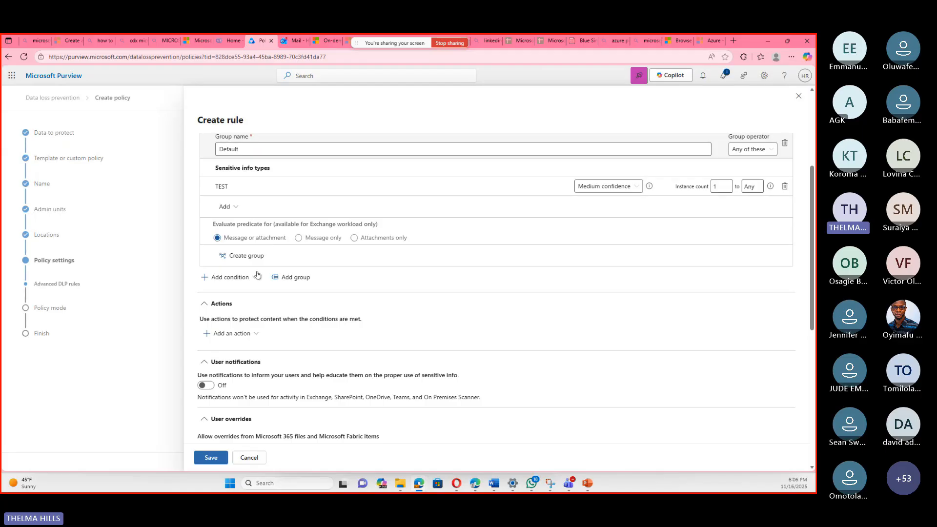
Add a "Content is shared from Microsoft 365" condition set to "with people outside my organization".
scroll(259, 279, "down", 2)
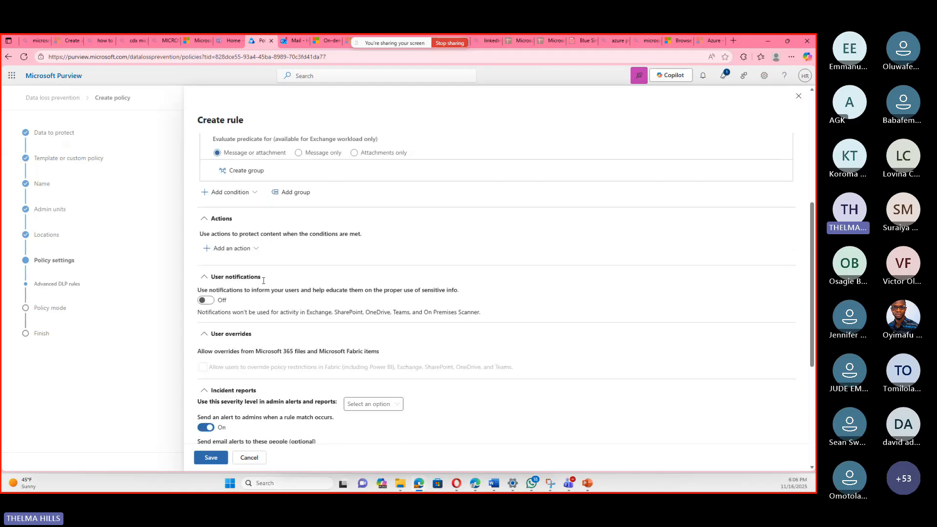
scroll(242, 319, "up", 3)
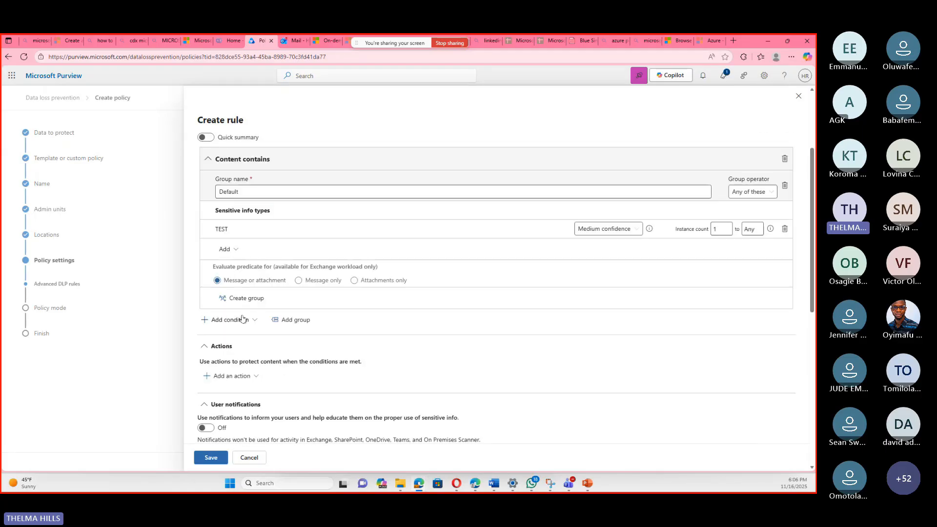
left_click(243, 319)
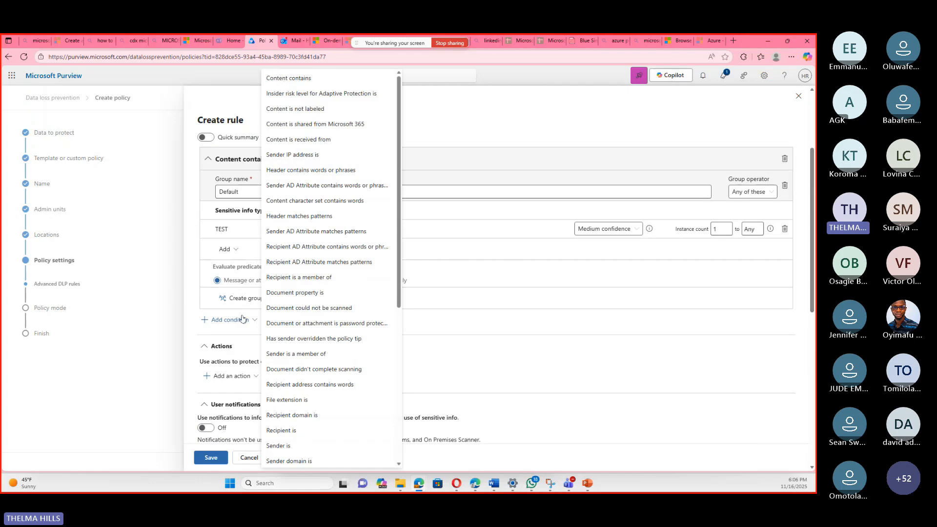
left_click(320, 125)
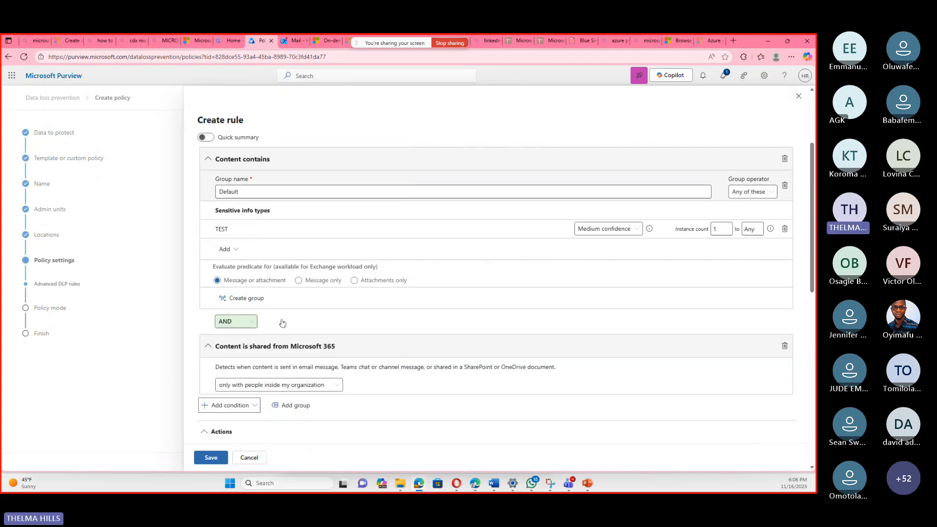
left_click(326, 385)
left_click(311, 414)
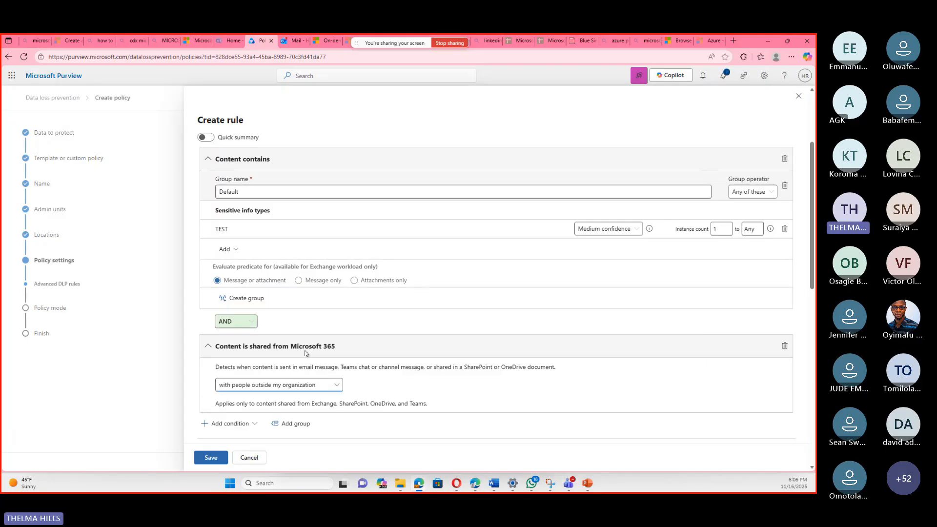
Add the action "Restrict access or encrypt the content in Microsoft 365 locations" to the rule.
scroll(235, 312, "down", 3)
left_click(232, 310)
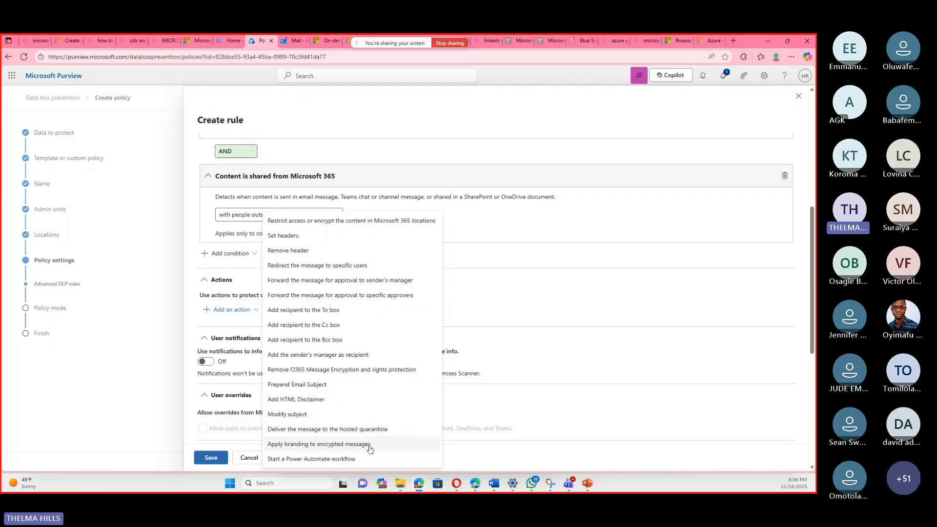
left_click(365, 221)
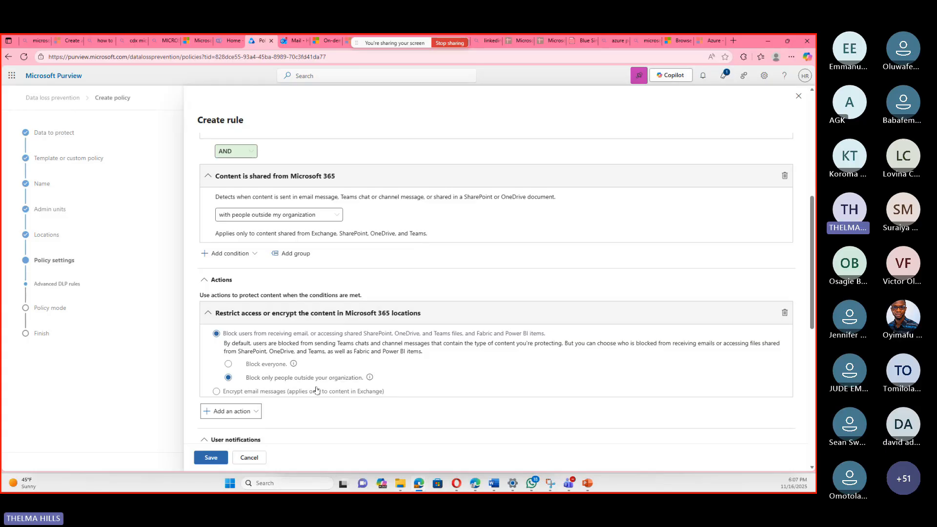
Turn on user notifications for the rule and customize the policy tip text as "do not share outside".
scroll(261, 324, "down", 3)
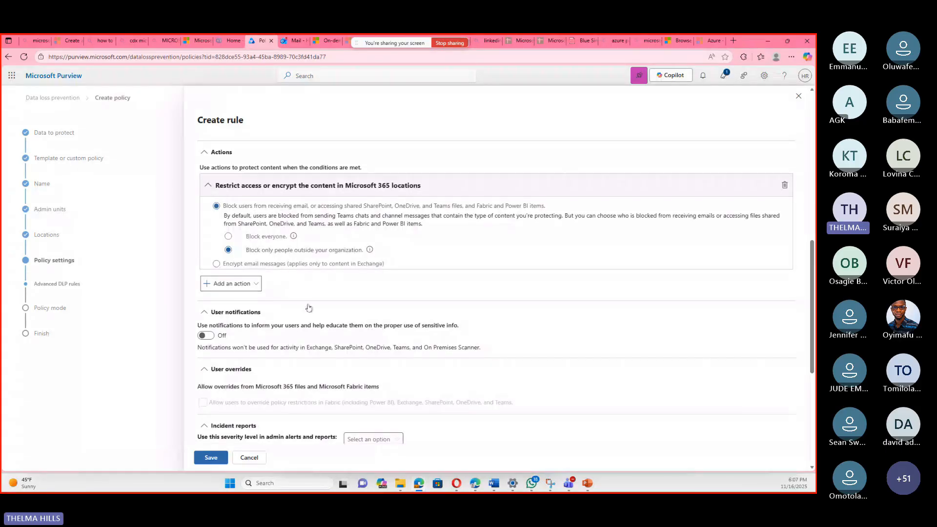
scroll(292, 321, "down", 4)
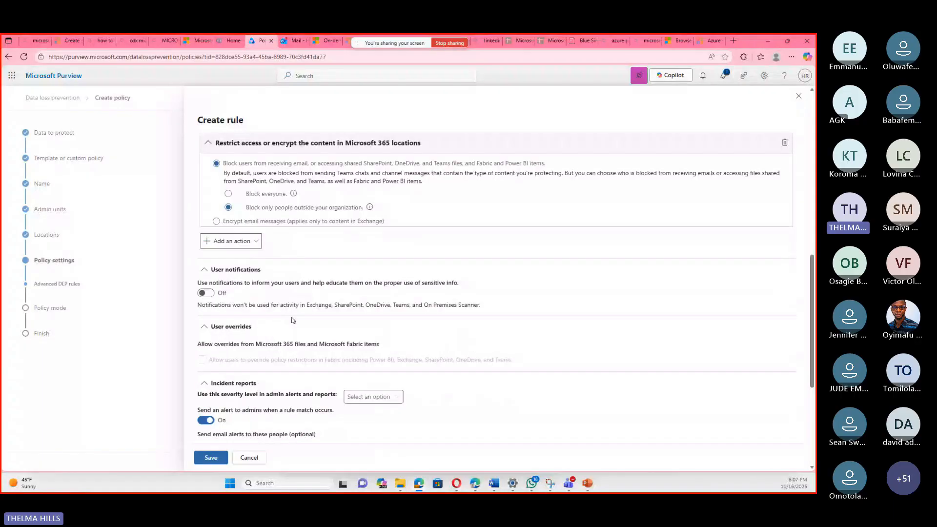
left_click(210, 165)
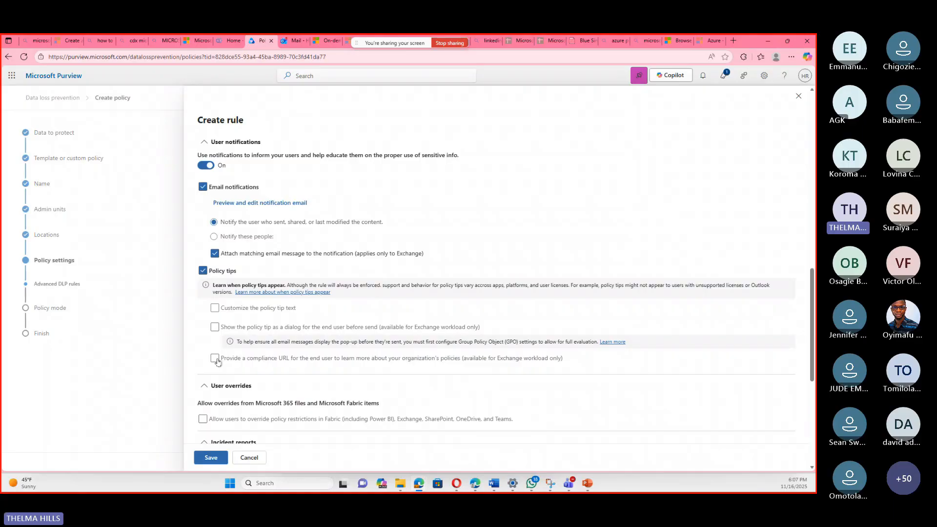
left_click(214, 308)
left_click(225, 322)
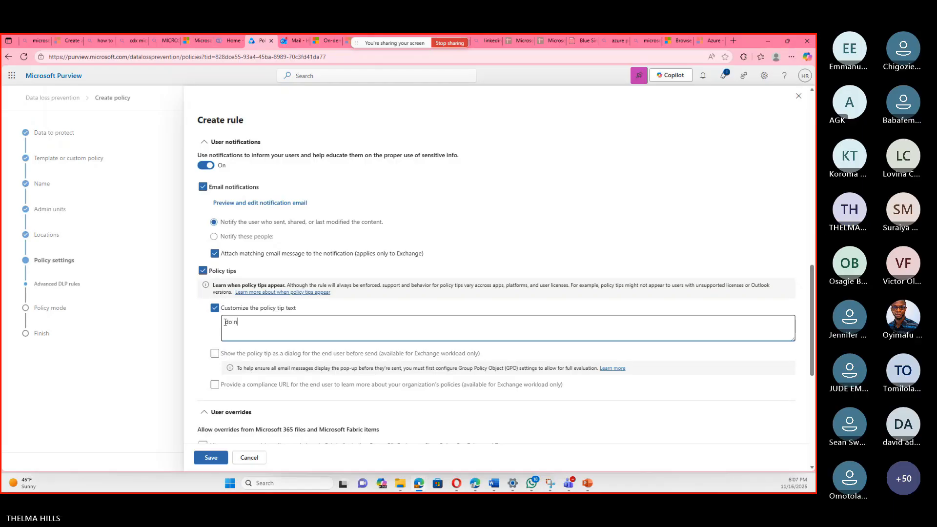
type("not share ")
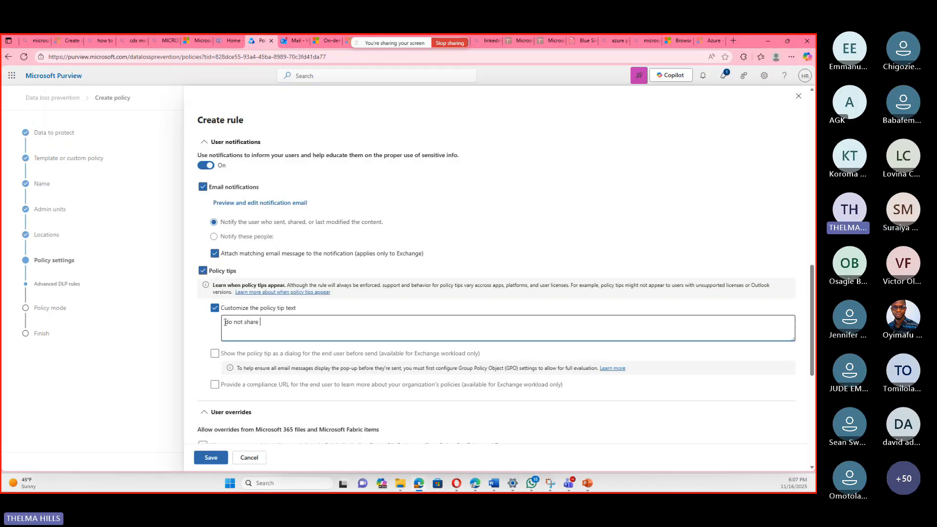
type("outs")
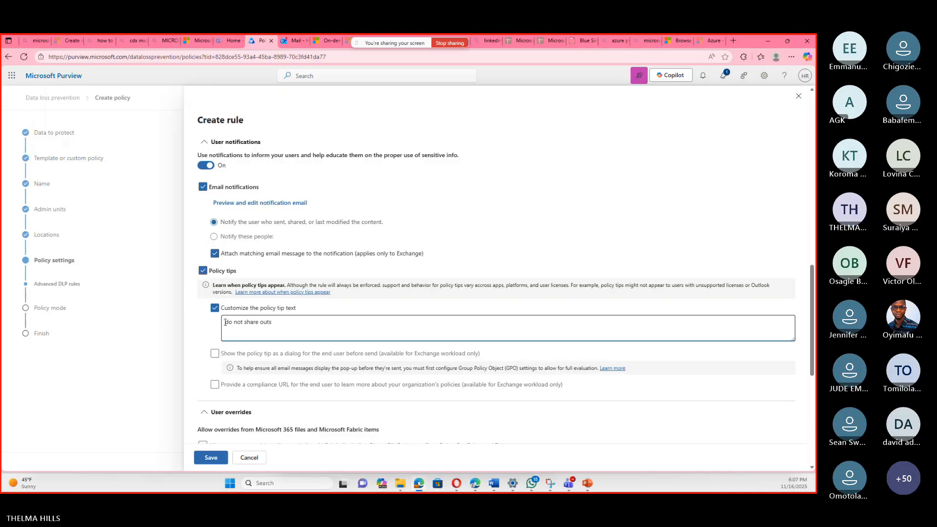
type("ide")
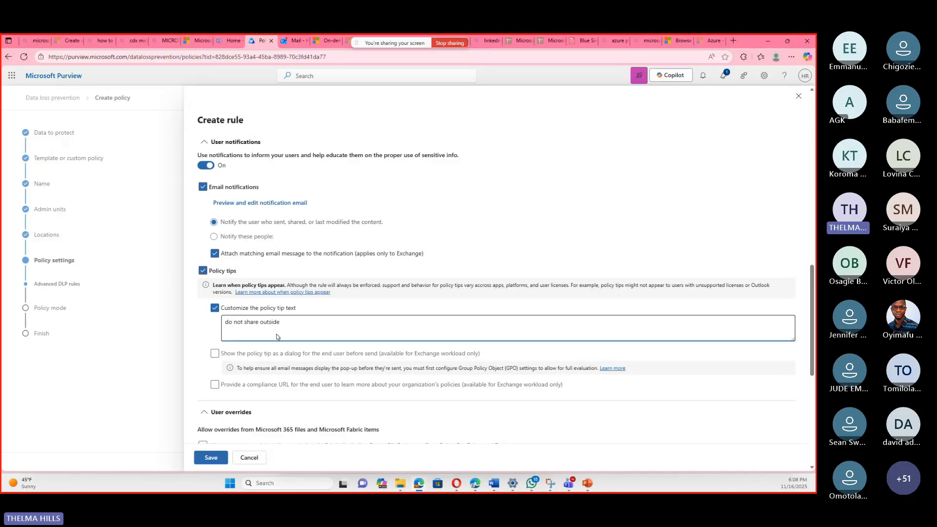
Set the incident report severity to High with an alert sent every time an activity matches, and save the rule.
scroll(276, 334, "down", 5)
scroll(398, 190, "down", 2)
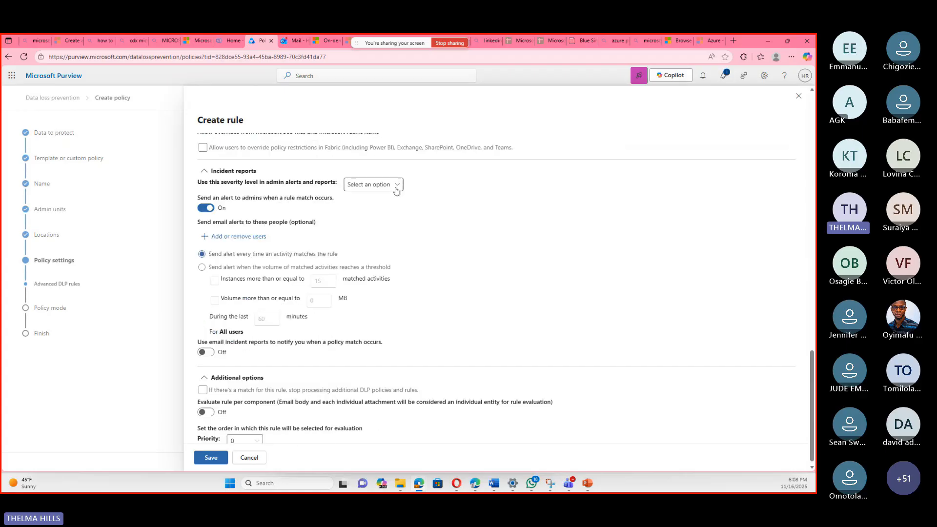
left_click(398, 184)
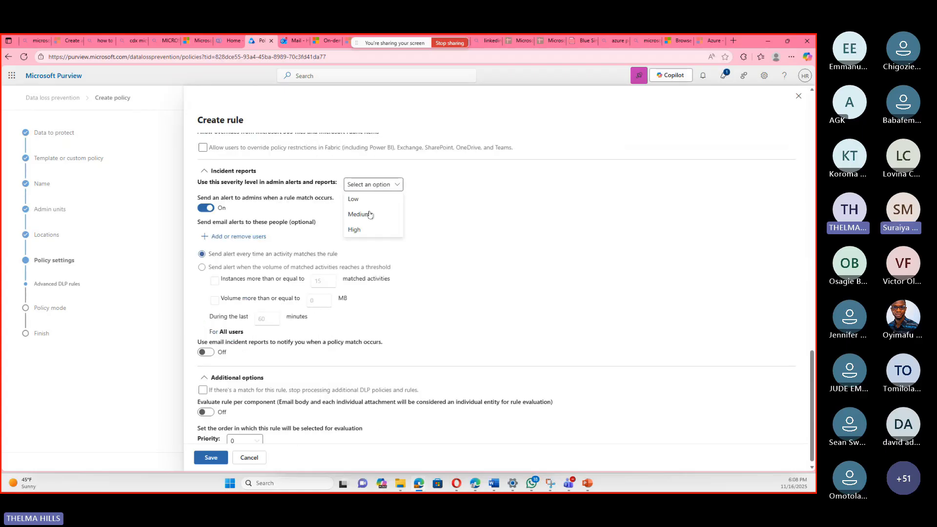
left_click(357, 235)
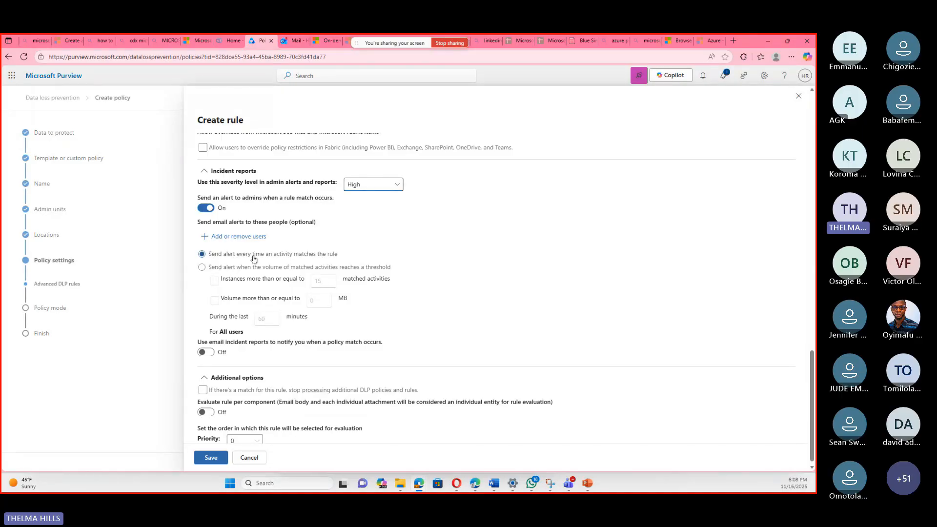
left_click(201, 268)
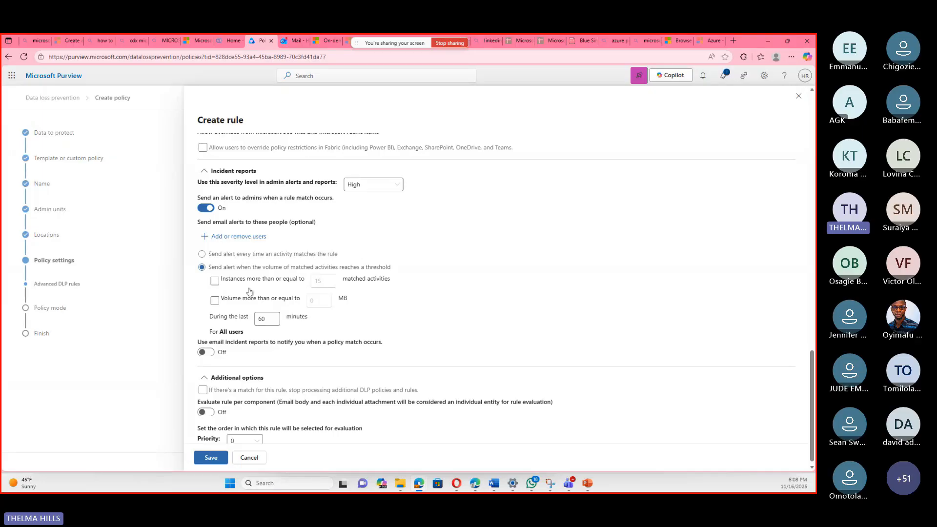
left_click(202, 254)
scroll(464, 332, "down", 1)
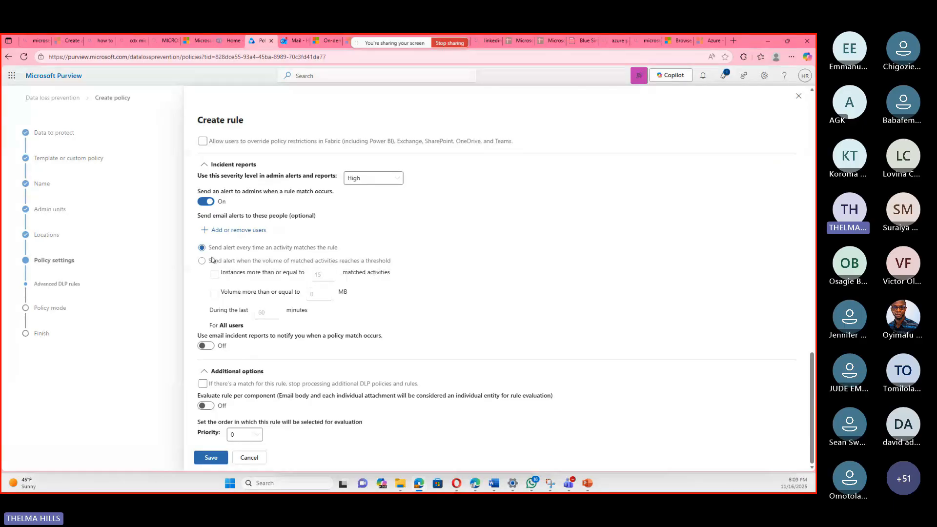
left_click(218, 460)
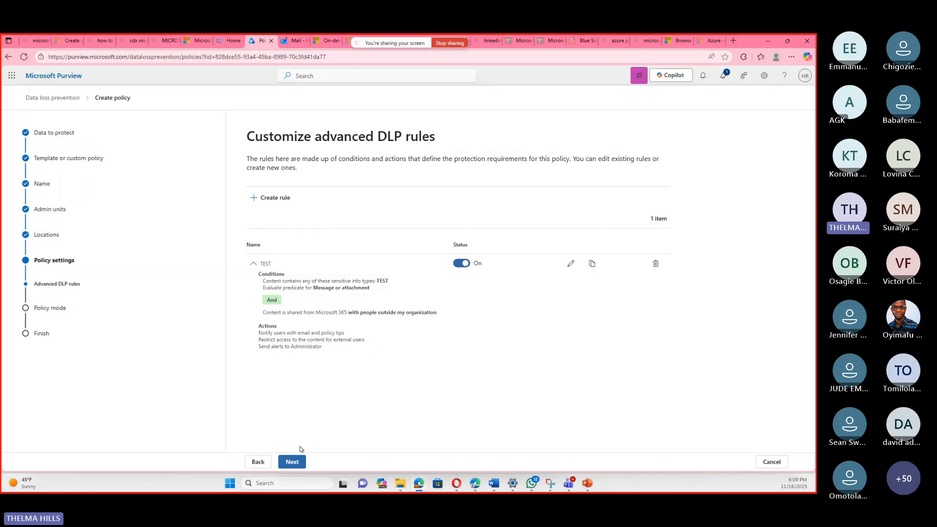
Set the policy mode to turn the policy on immediately and try to submit the policy.
left_click(293, 462)
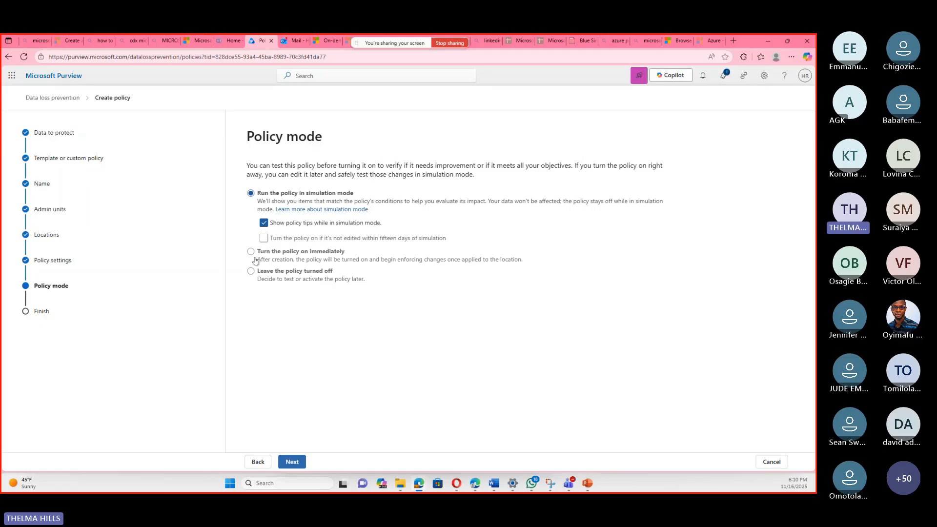
left_click(250, 252)
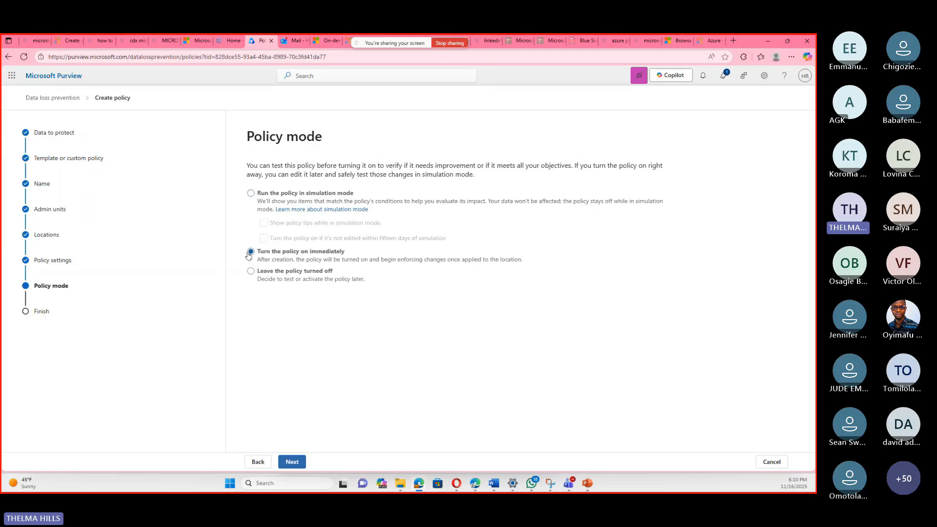
left_click(297, 464)
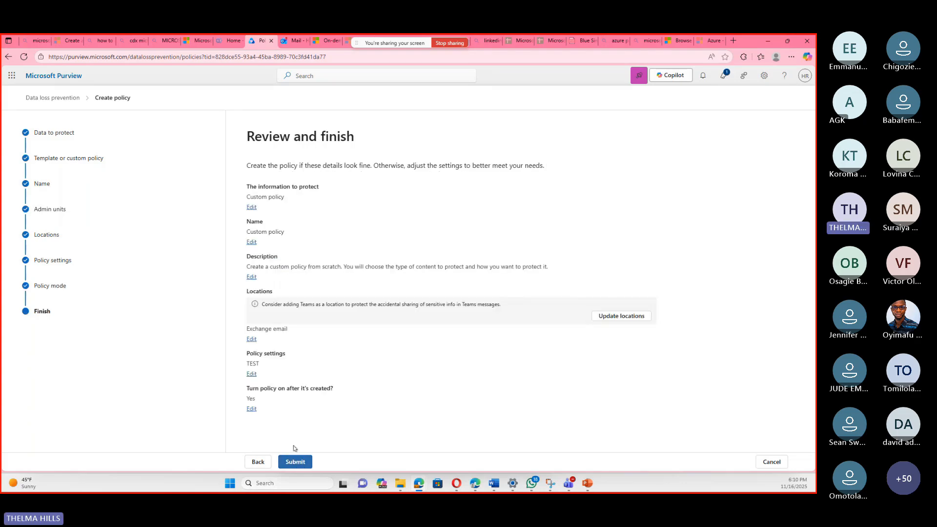
left_click(293, 461)
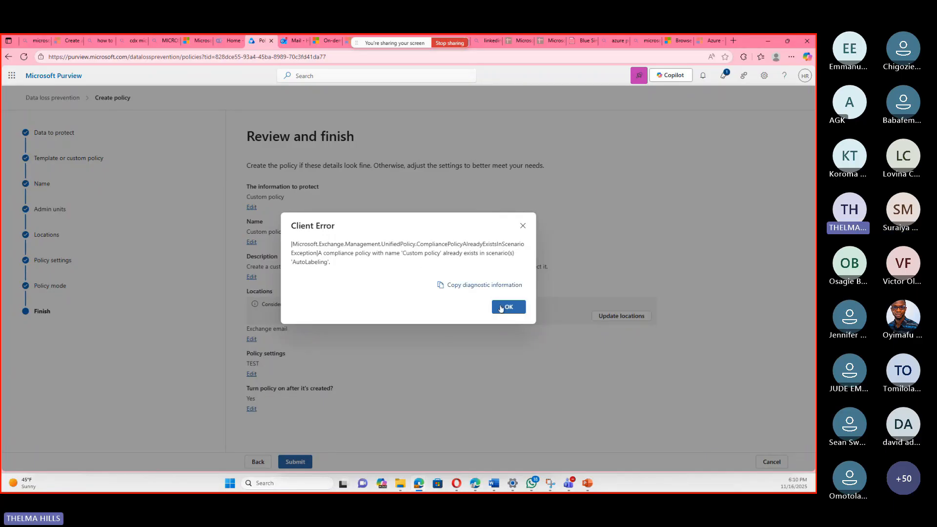
left_click(522, 227)
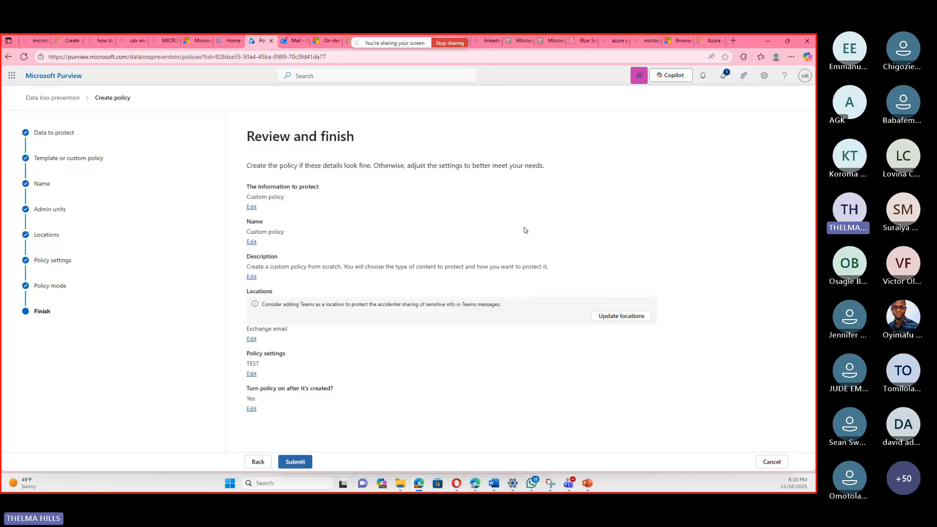
Return to the policy naming page and rename the DLP policy as "Custom policy1".
left_click(259, 462)
left_click(258, 462)
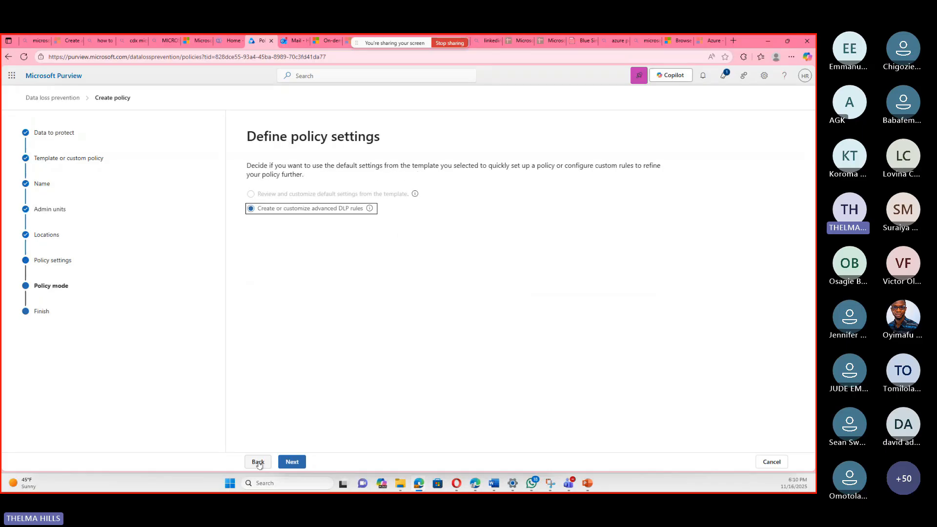
left_click(259, 462)
left_click(258, 462)
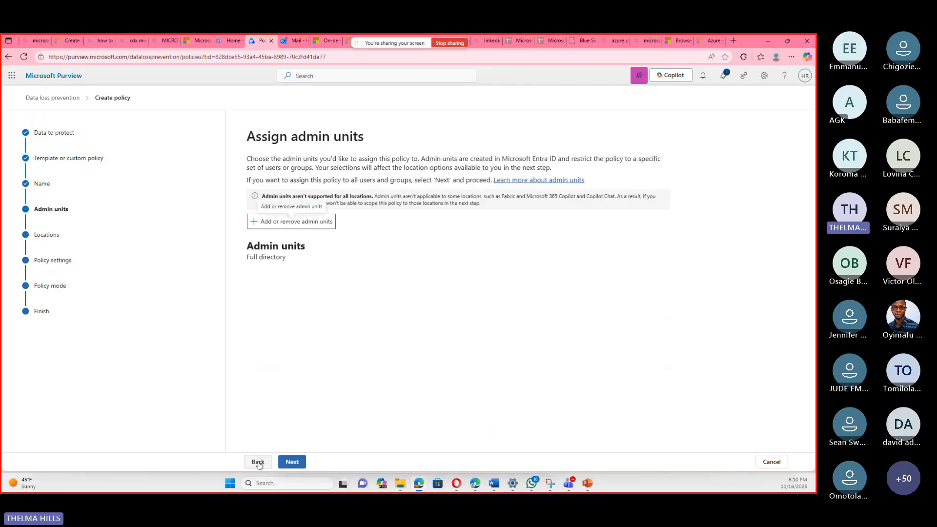
left_click(258, 462)
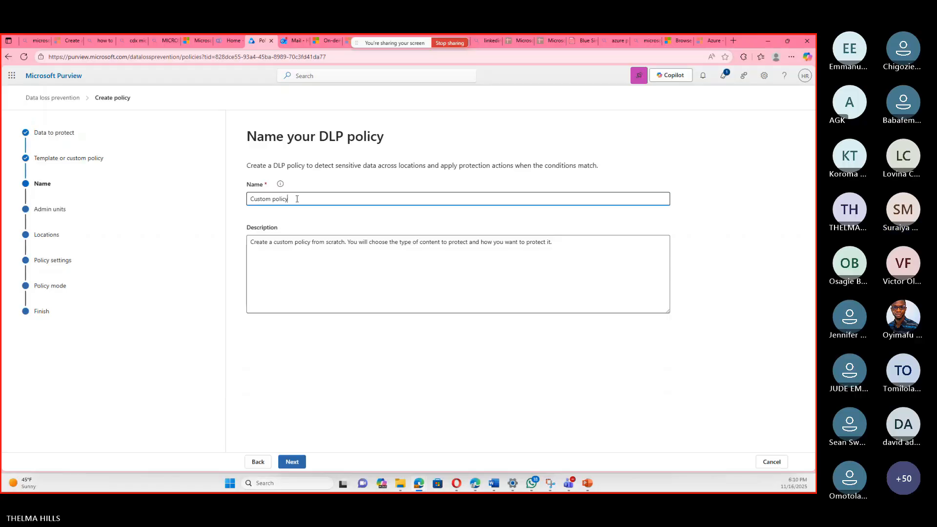
type("1")
left_click(299, 460)
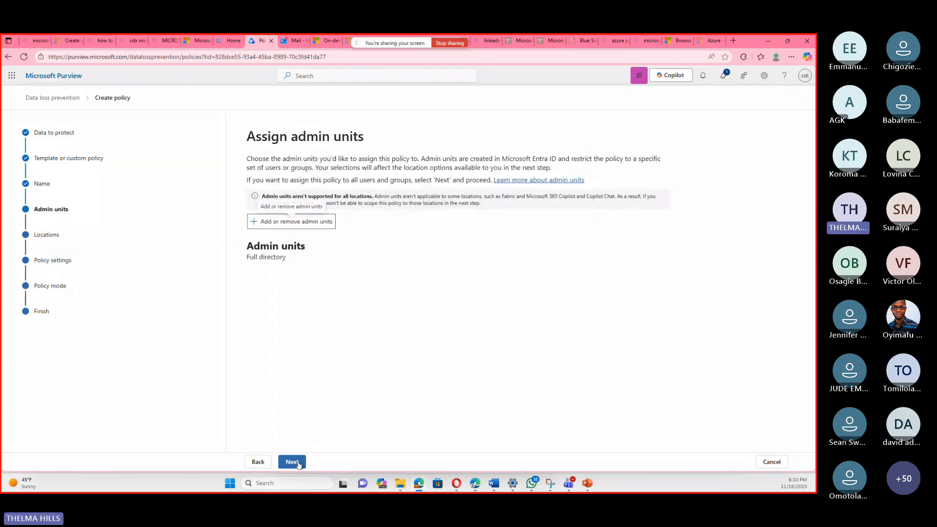
Proceed through the remaining policy pages with their existing settings and submit the renamed policy.
left_click(292, 461)
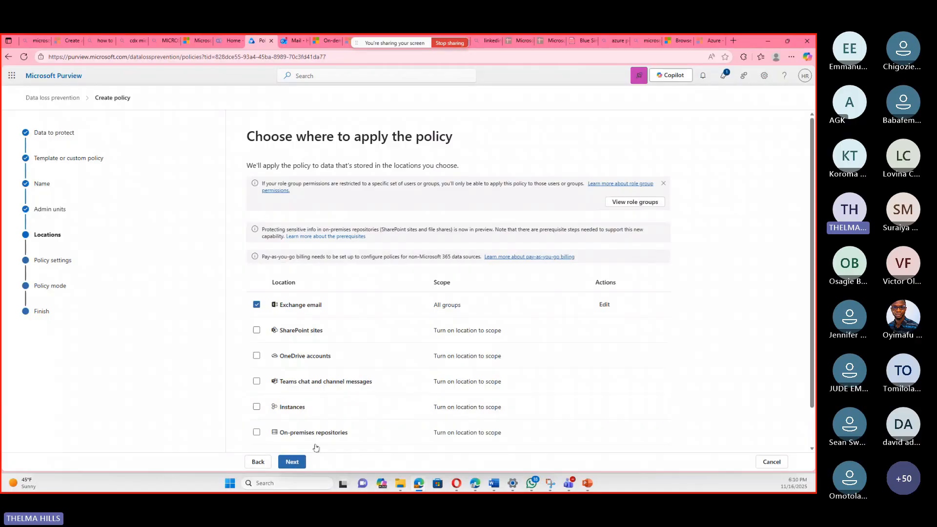
left_click(292, 461)
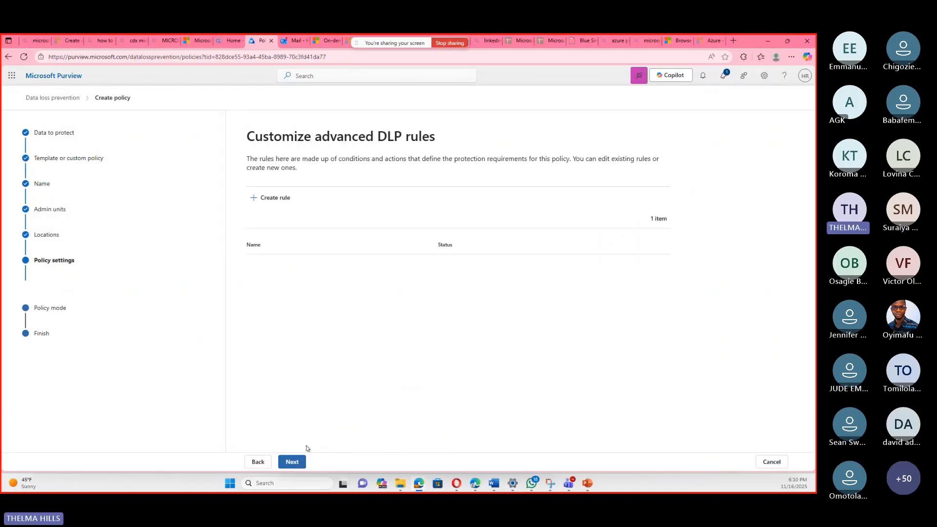
left_click(293, 466)
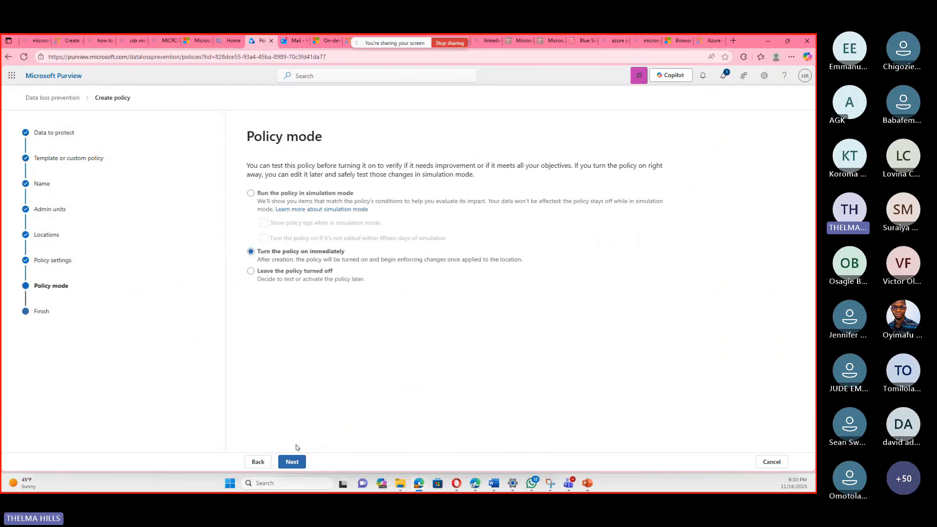
left_click(289, 462)
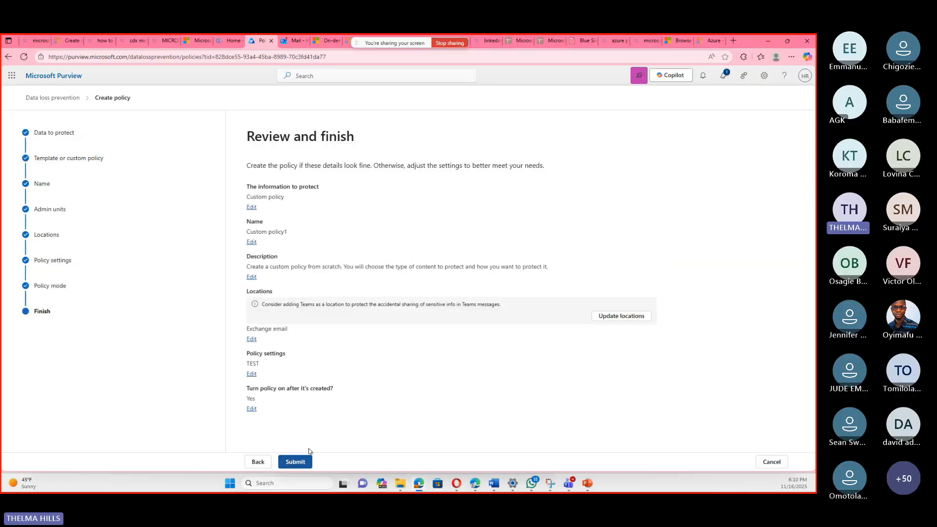
left_click(301, 463)
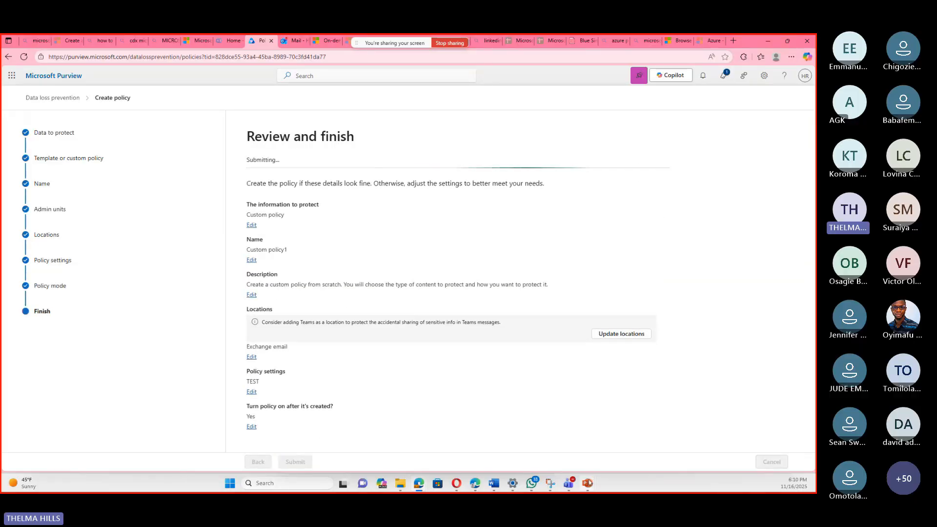
Switch to the PowerPoint presentation and show the closing "Thank you!" slide.
mouse_move(588, 483)
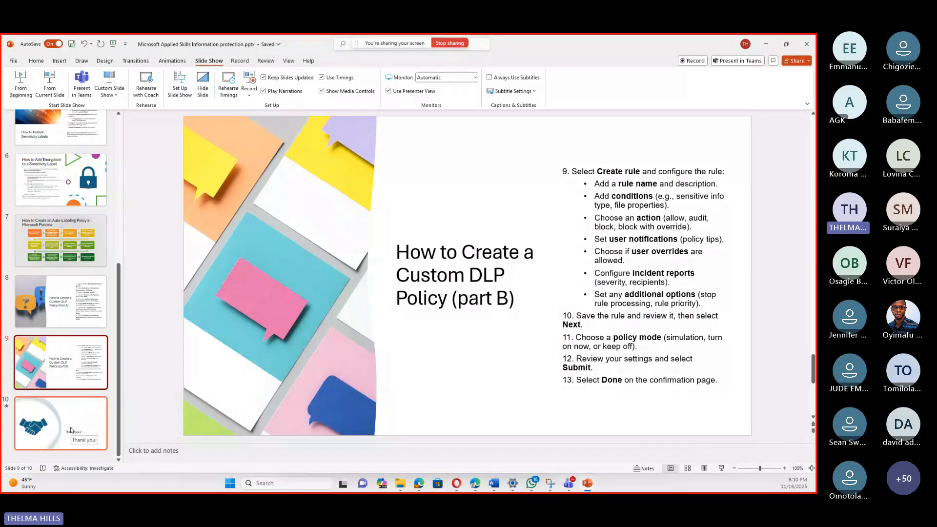
left_click(72, 430)
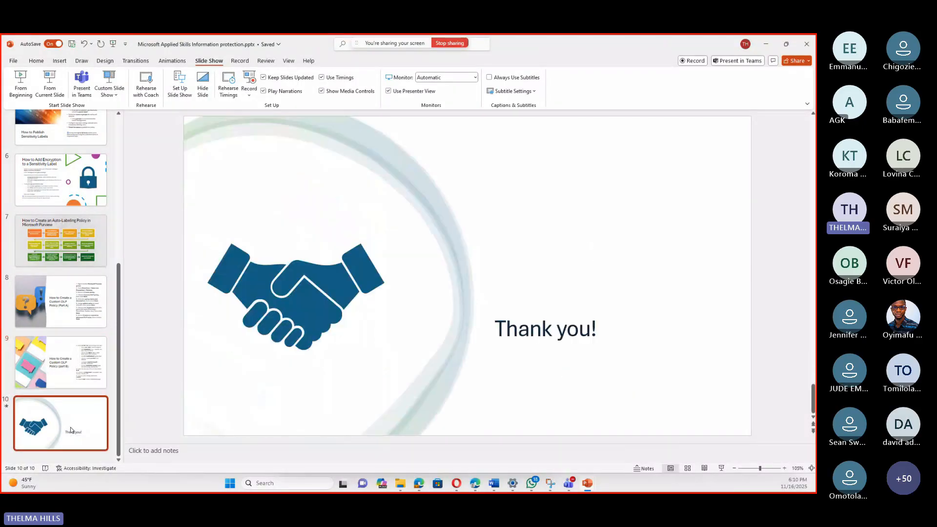